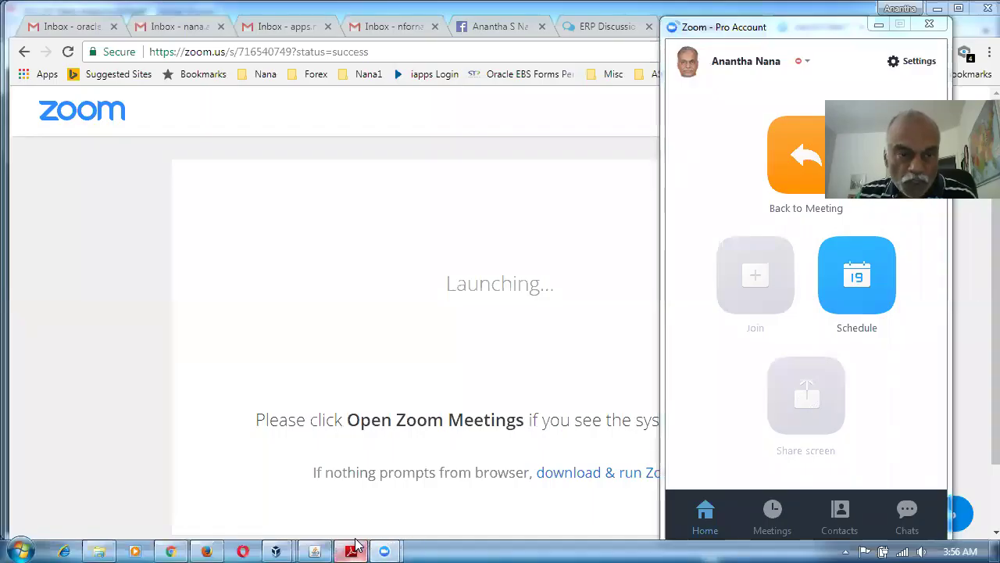
Step: Switch to the R12_AP_New_Features123.pdf document in Adobe Reader and read the Retainage and Retainage Release page
left_click(353, 548)
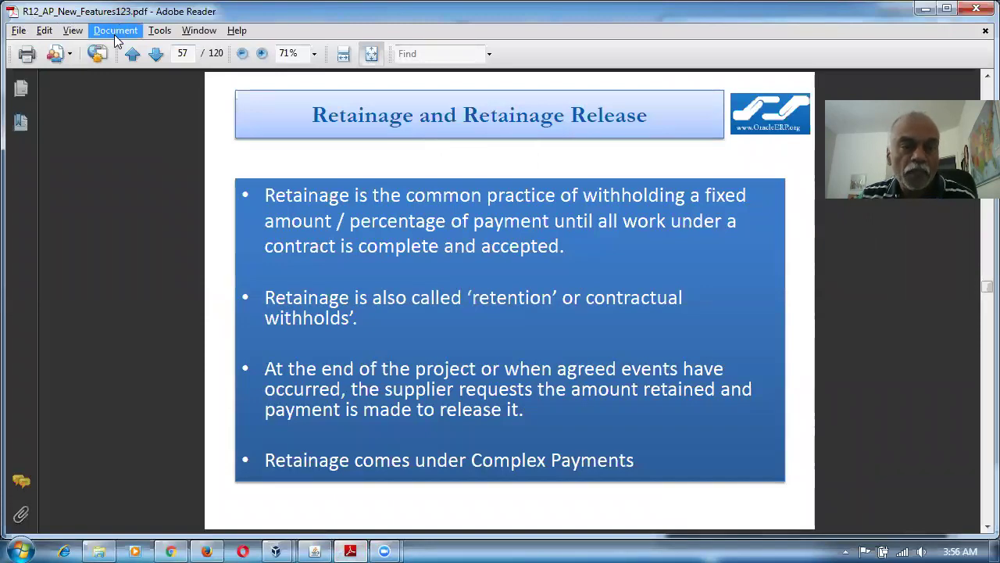
left_click(195, 54)
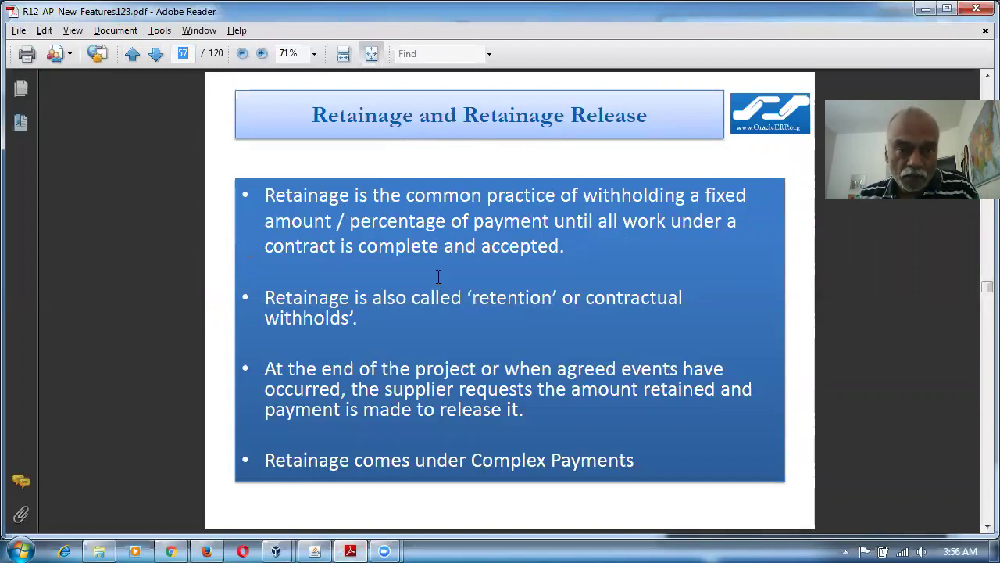
left_click_drag(337, 200, 449, 247)
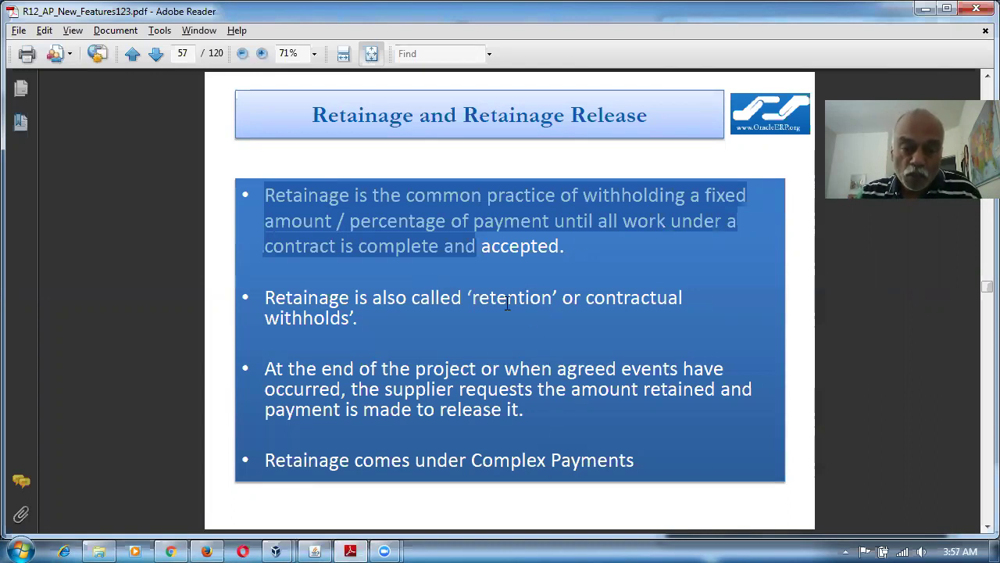
left_click_drag(506, 303, 533, 307)
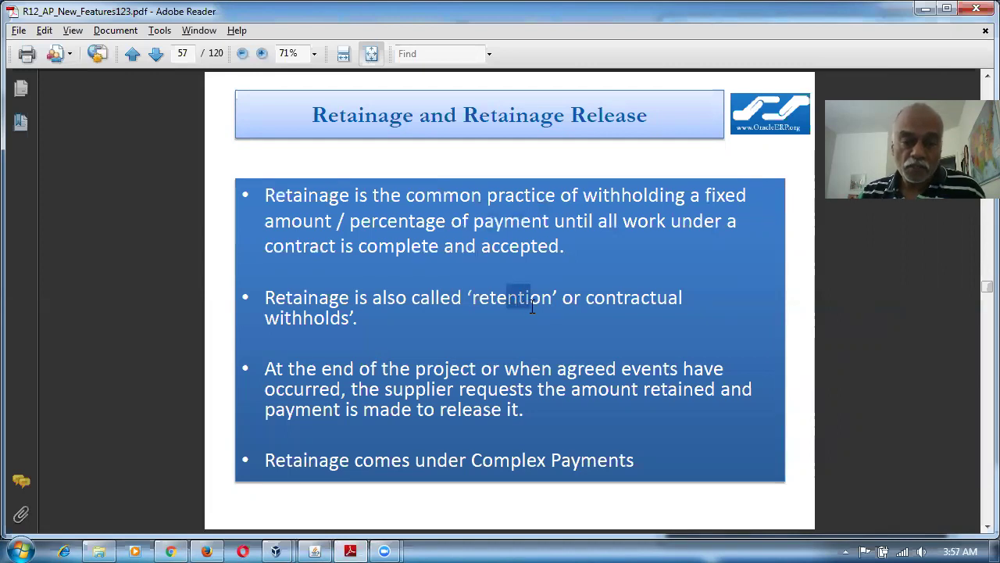
left_click(897, 373)
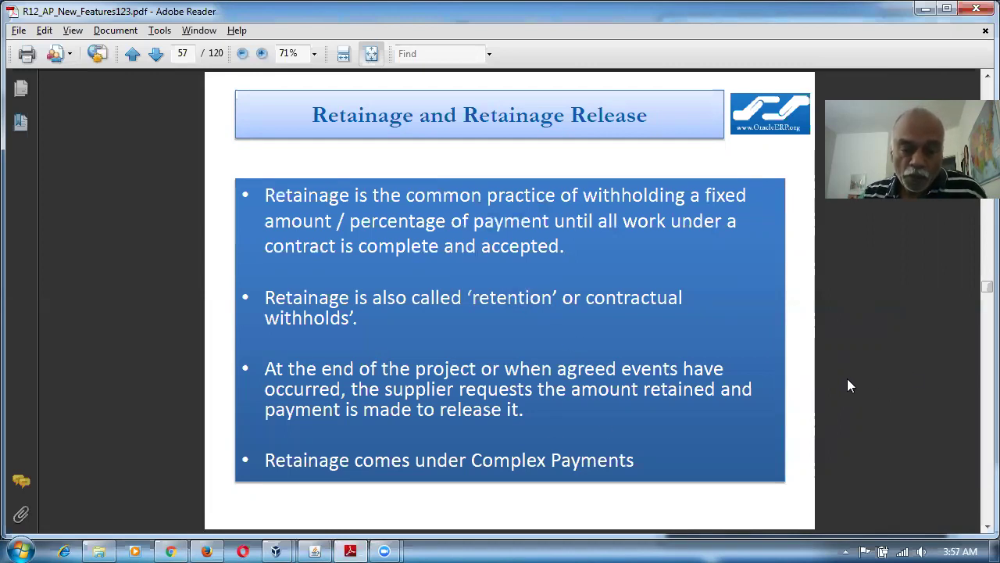
Step: Examine the retained and paid amounts per stage in the Contract with Subway example, ending on the Required Setups page
scroll(850, 384, "down", 1)
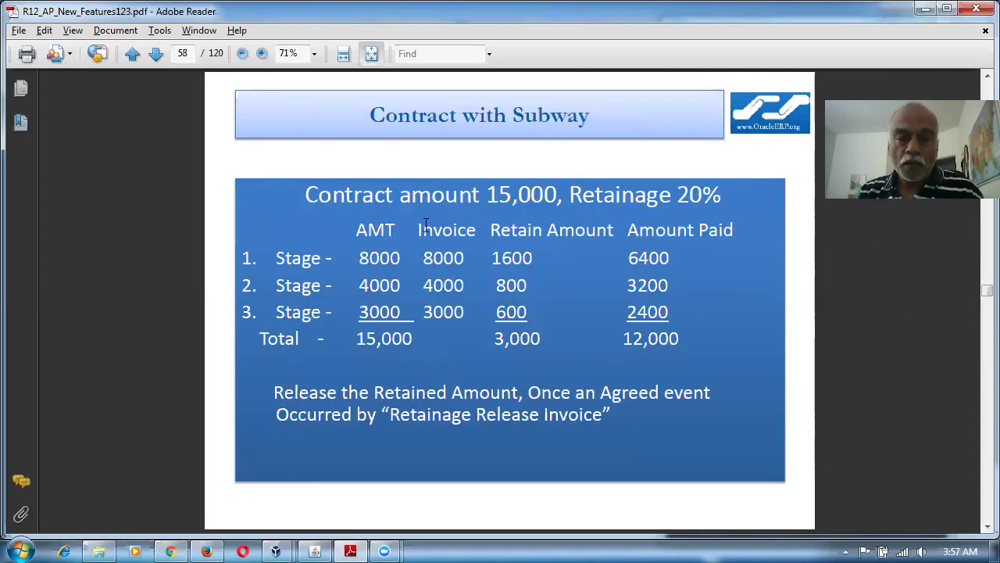
left_click_drag(399, 195, 719, 193)
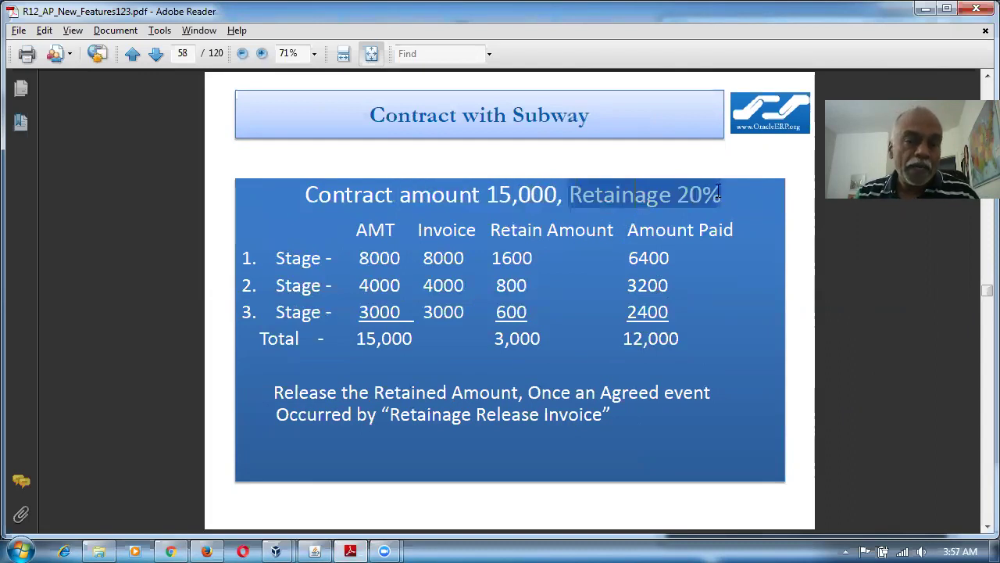
left_click_drag(714, 190, 708, 195)
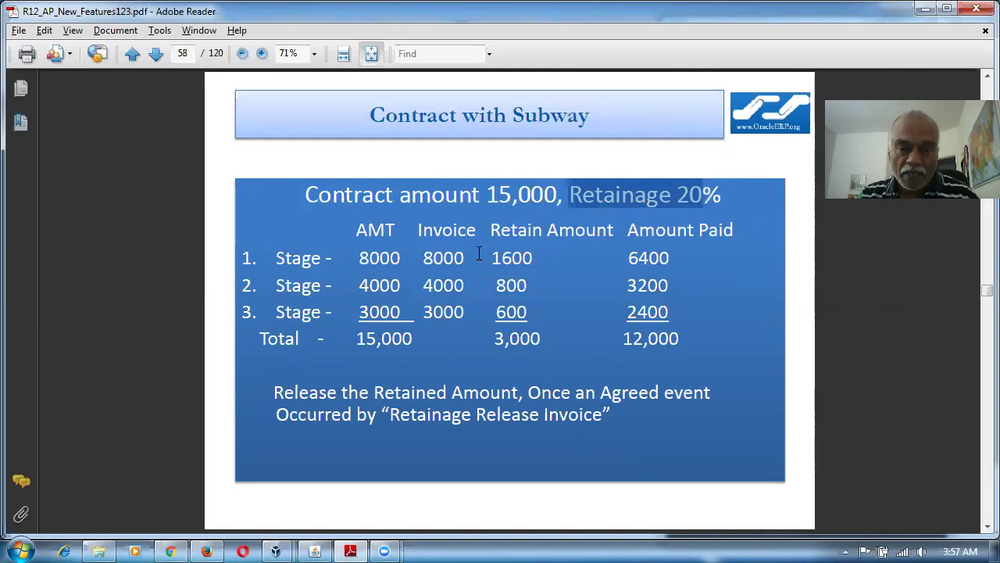
left_click(456, 256)
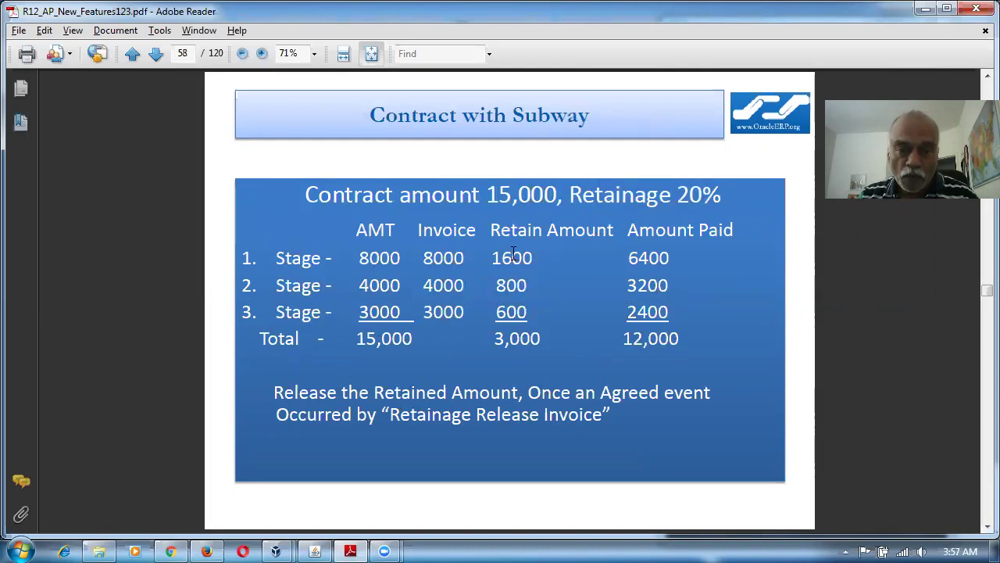
left_click_drag(493, 258, 532, 261)
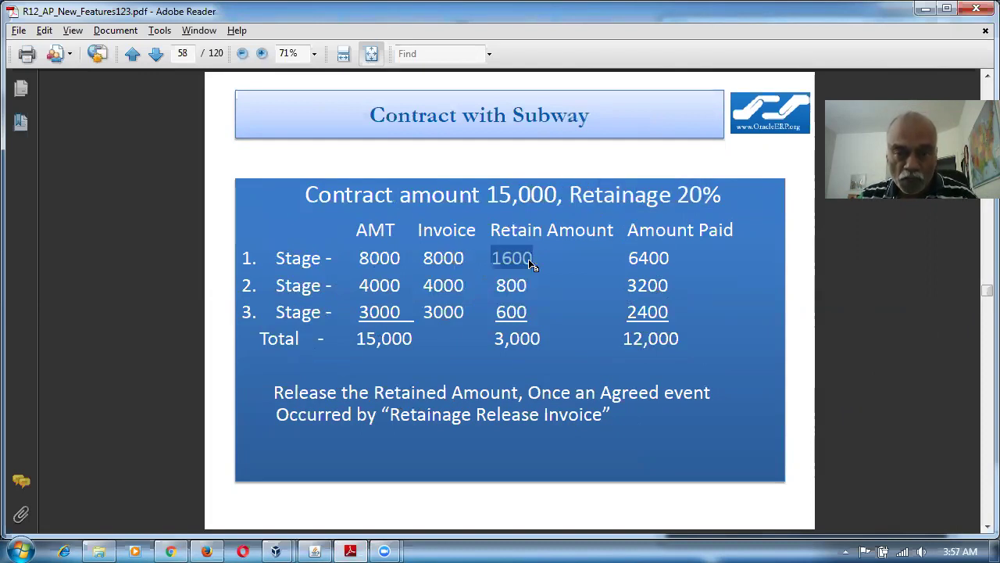
left_click_drag(629, 259, 668, 261)
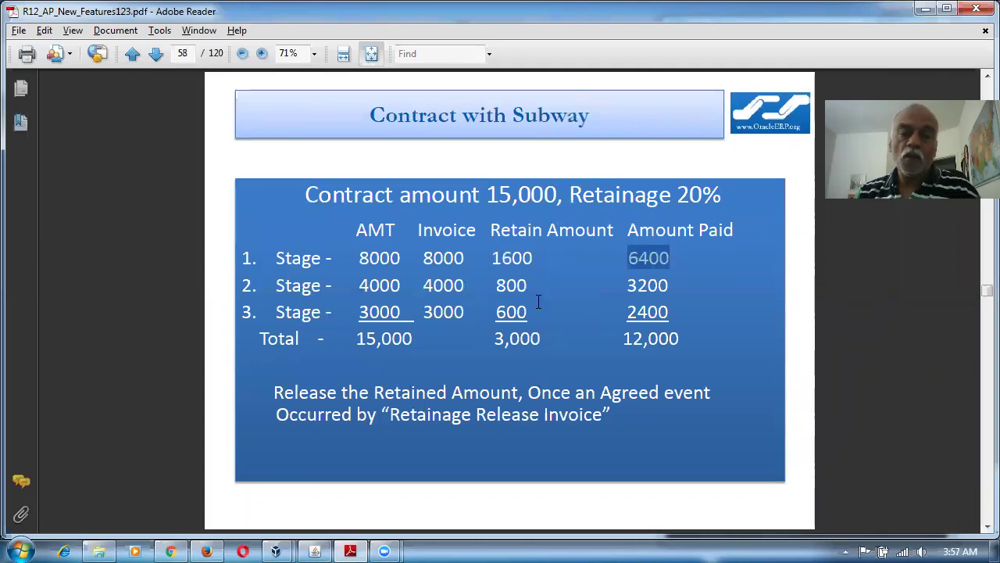
left_click(665, 280)
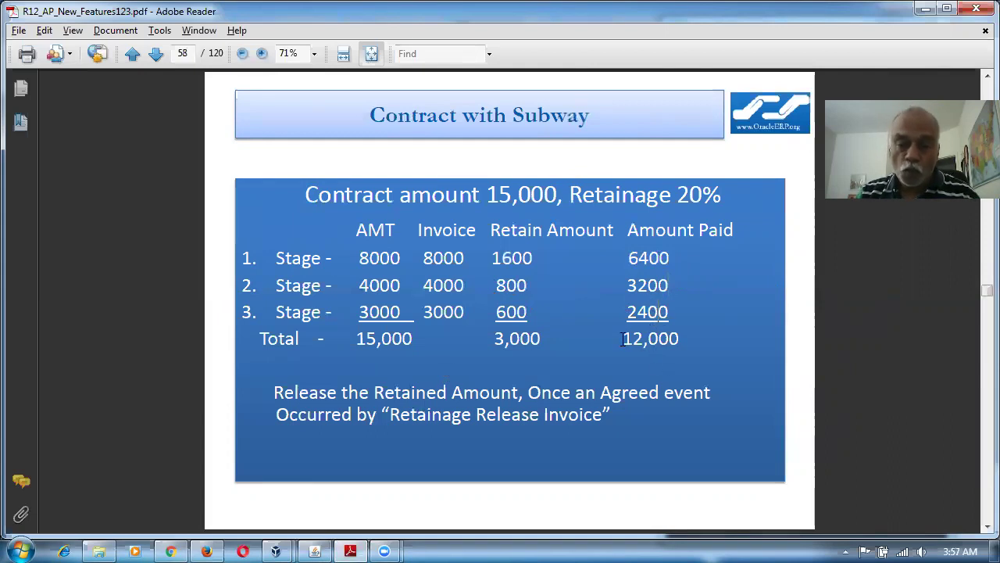
left_click_drag(623, 340, 679, 339)
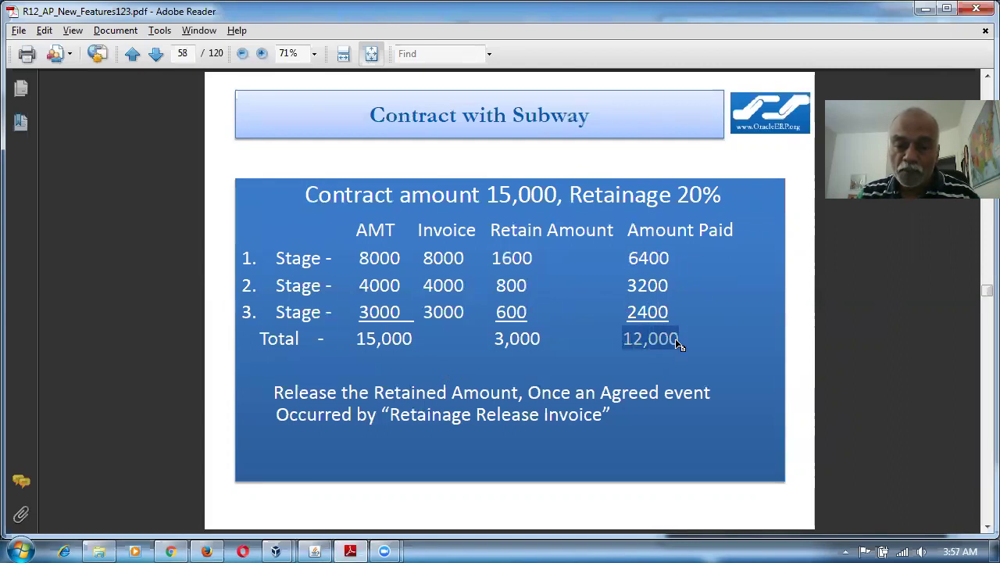
left_click(497, 339)
left_click_drag(497, 338, 547, 340)
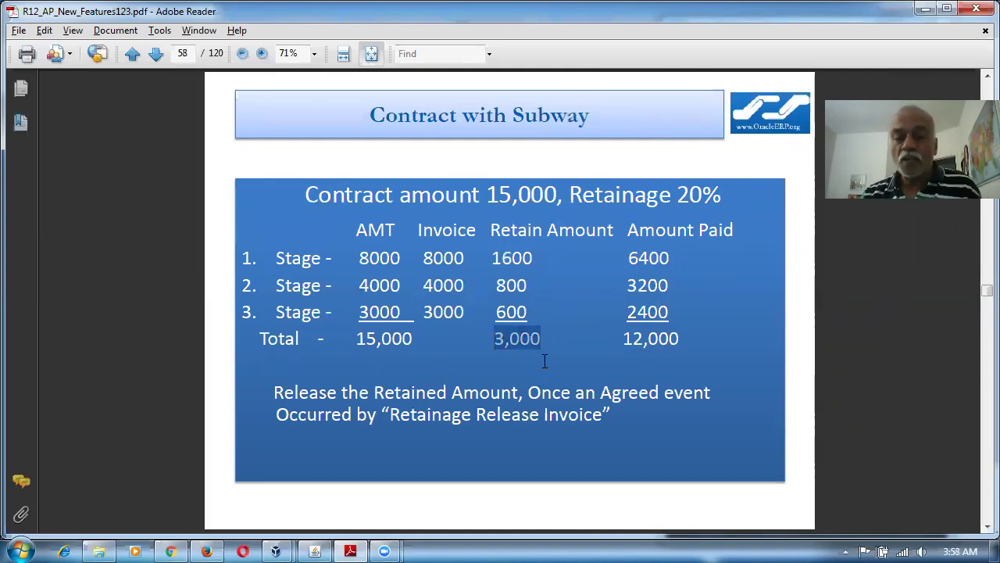
left_click(613, 351)
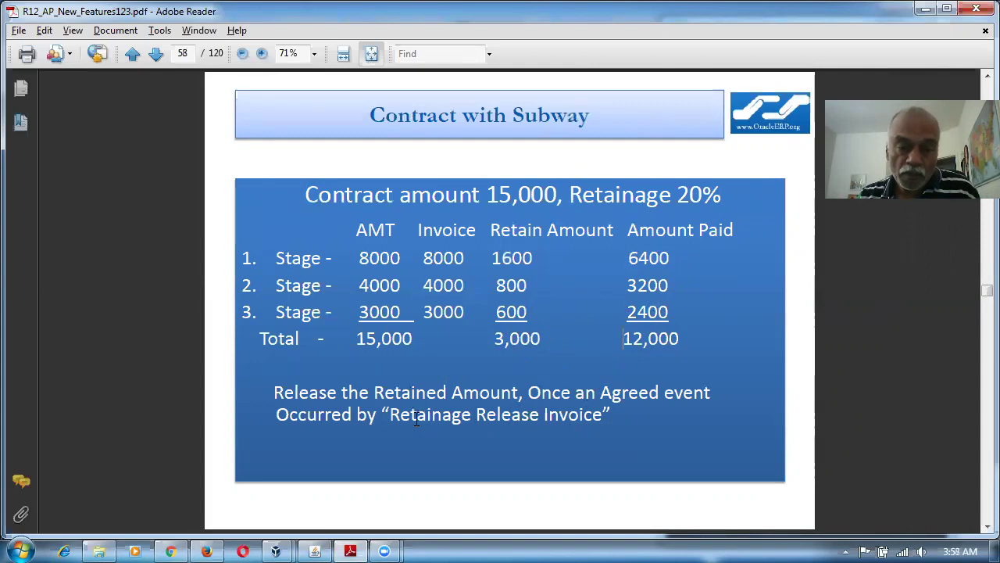
left_click_drag(389, 415, 602, 415)
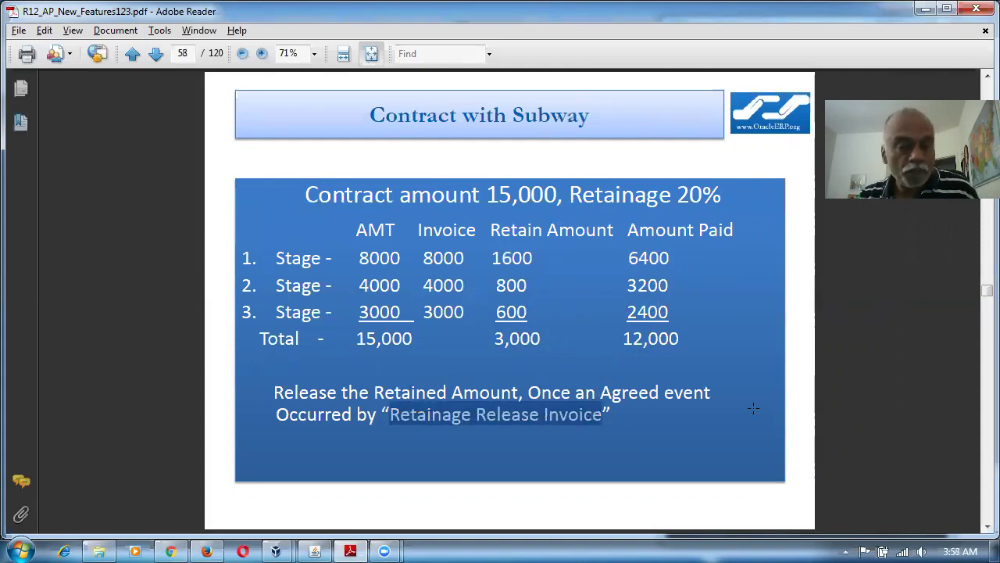
left_click(855, 370)
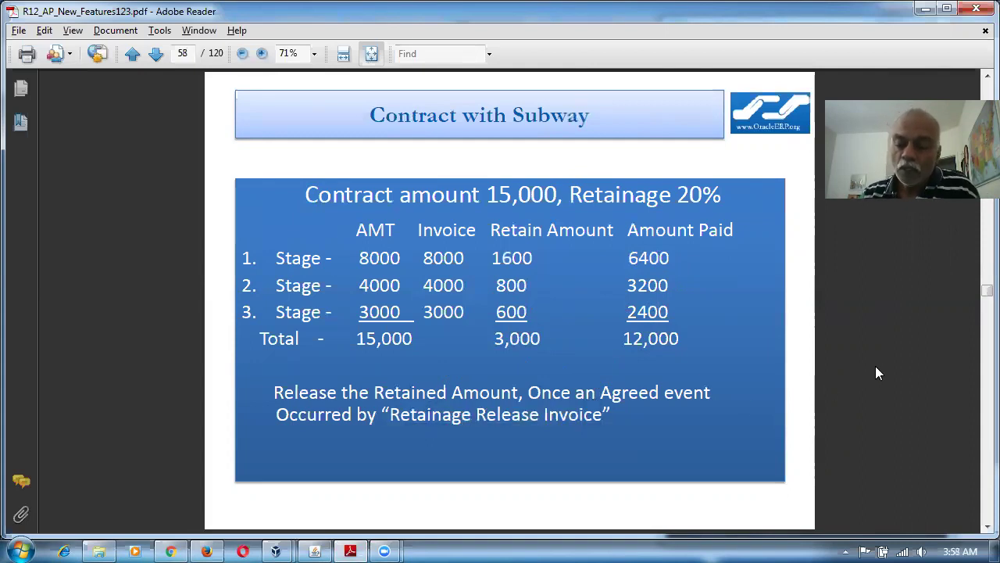
scroll(875, 373, "down", 1)
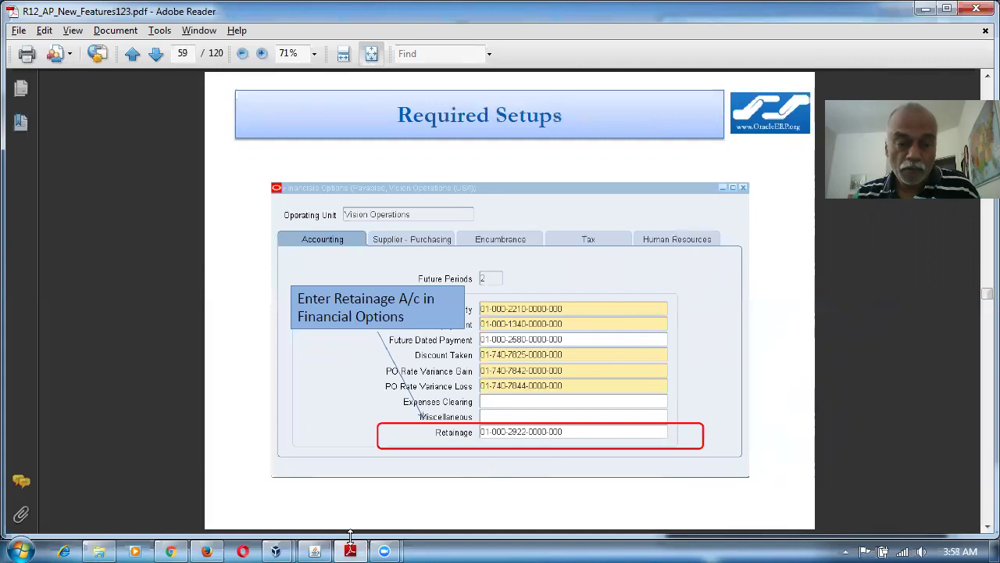
Step: Switch to Oracle Applications and change the responsibility to Purchasing, Vision Operations (USA)
left_click(316, 549)
left_click(319, 402)
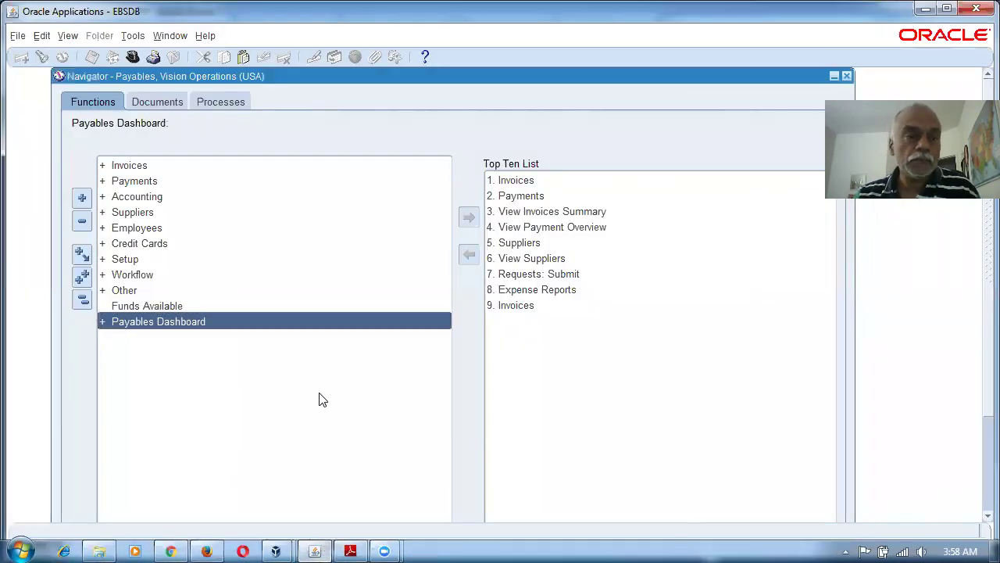
key("alt+f")
key("w")
key("Return")
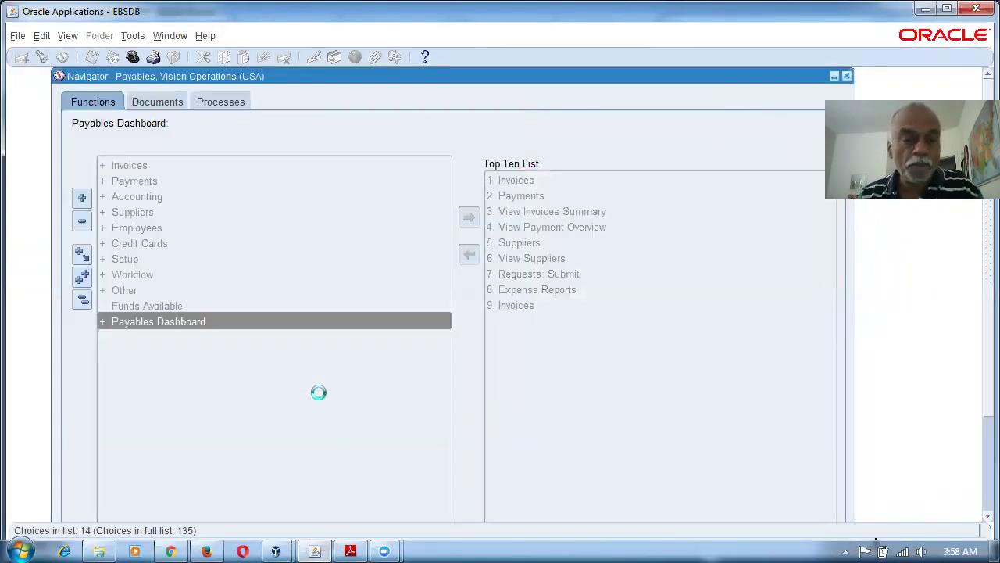
double_click(321, 399)
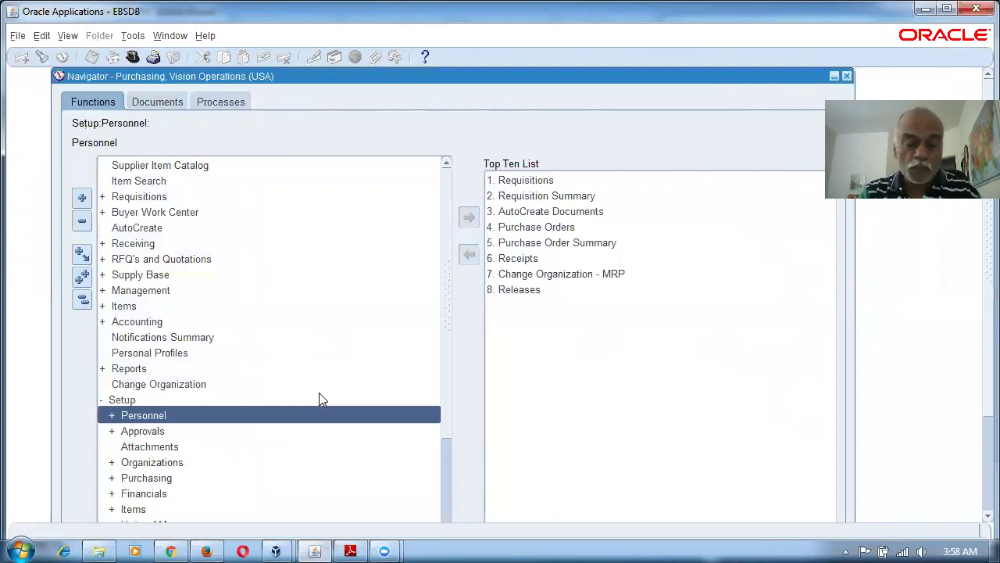
Step: Check the Retainage GL account in the Financial Options of the Organizations setup and close the form
key("Down")
key("Down")
key("Down")
key("Right")
key("Down")
key("Down")
key("Down")
key("Return")
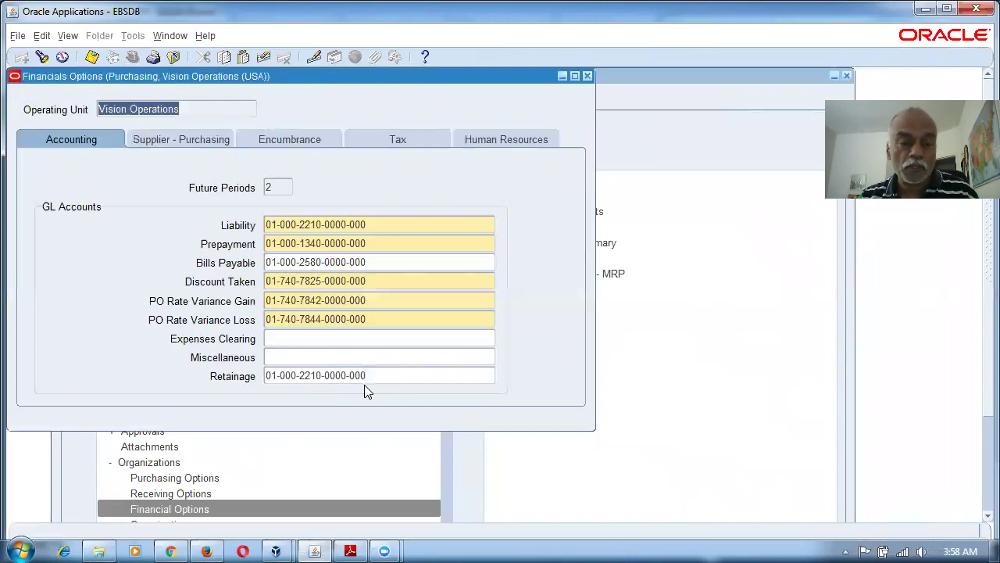
left_click(378, 378)
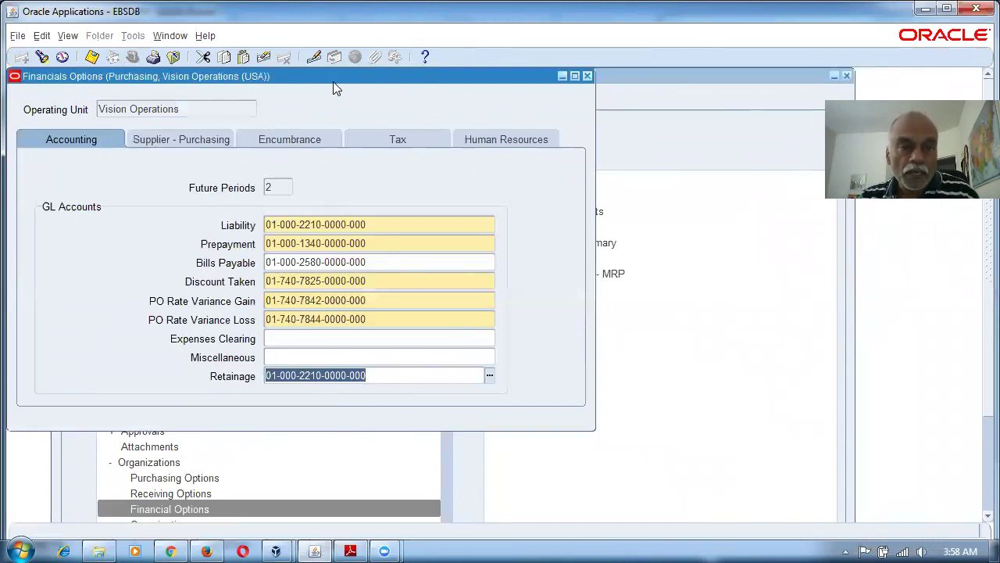
left_click_drag(334, 83, 411, 153)
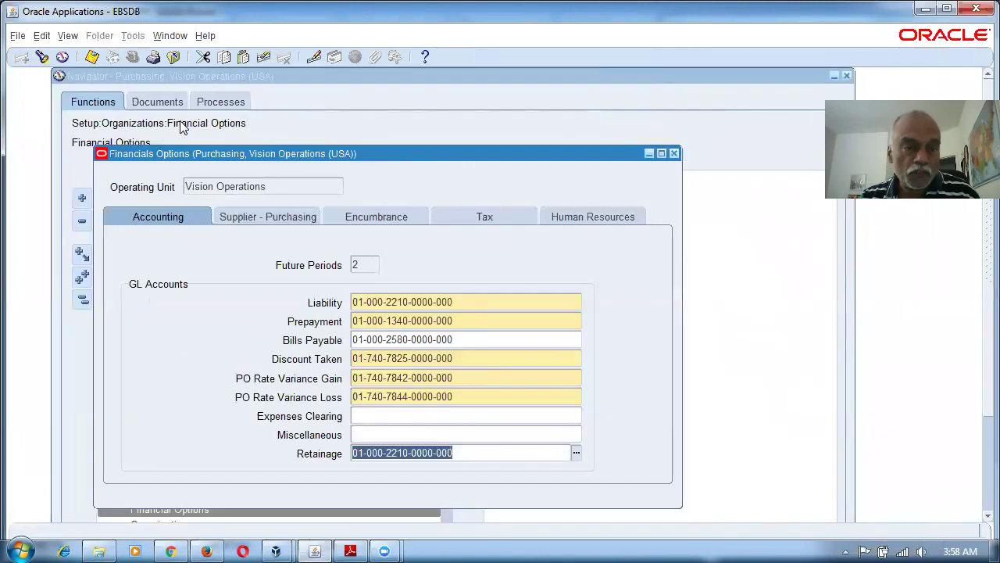
left_click(674, 153)
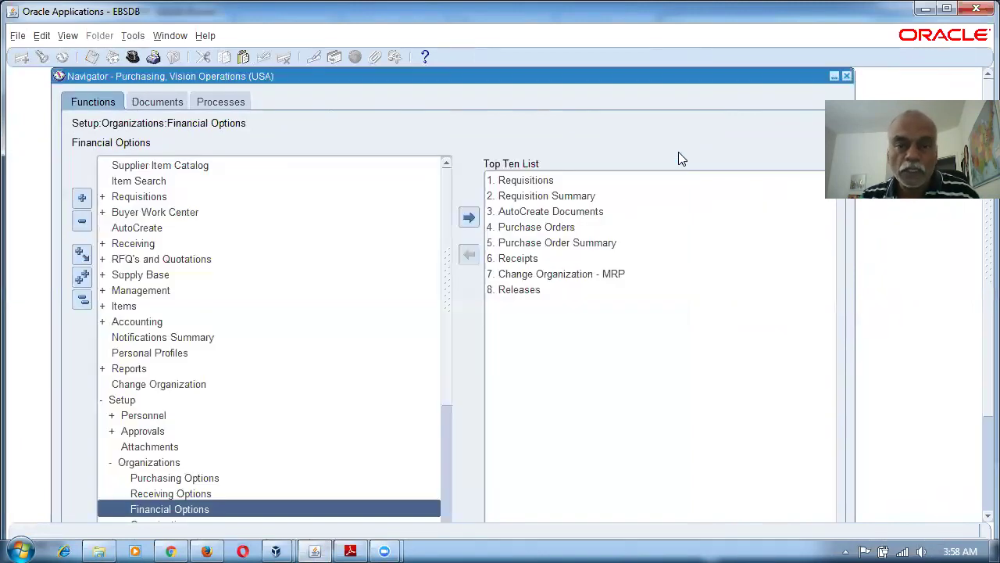
Step: Collapse the function tree and open Suppliers under Supply Base
left_click(82, 301)
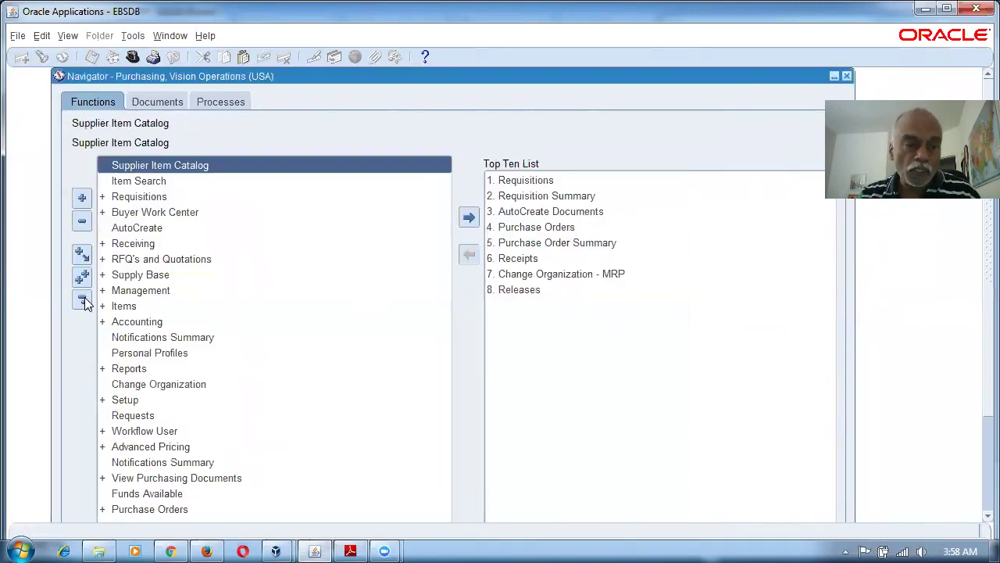
double_click(133, 275)
left_click(148, 290)
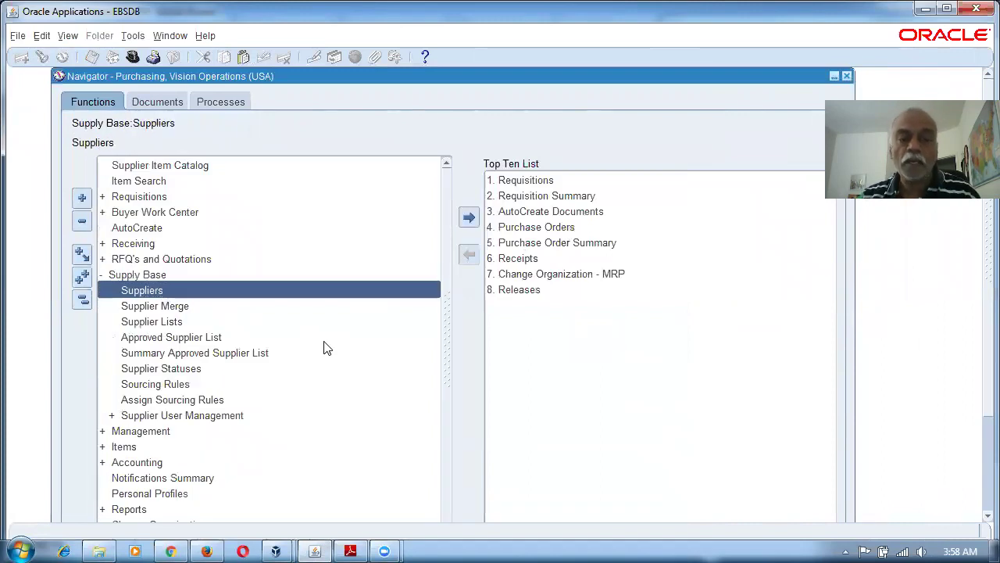
double_click(197, 296)
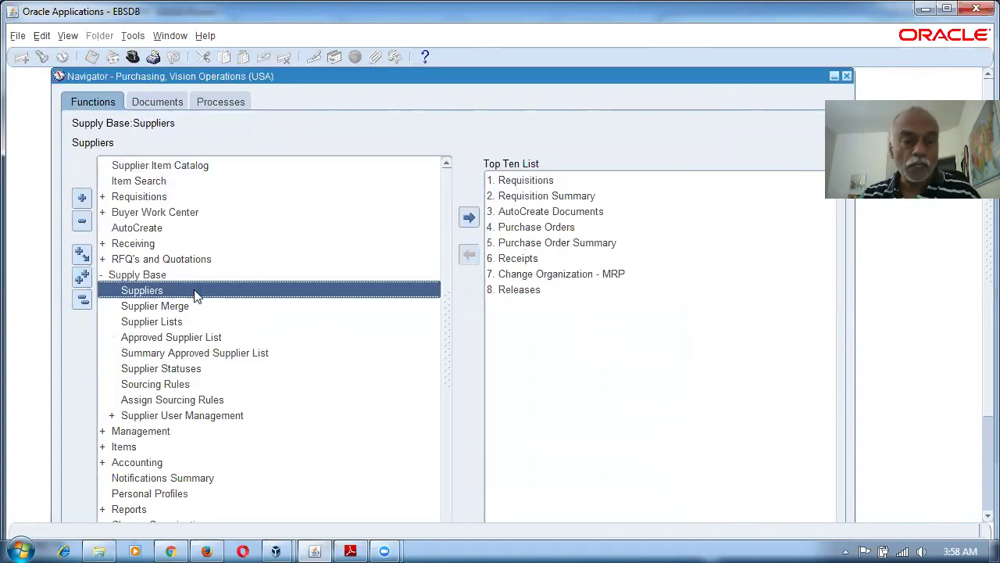
Step: Switch to Firefox and close the Update Complex Services purchase order page to get to the Suppliers page
left_click(210, 550)
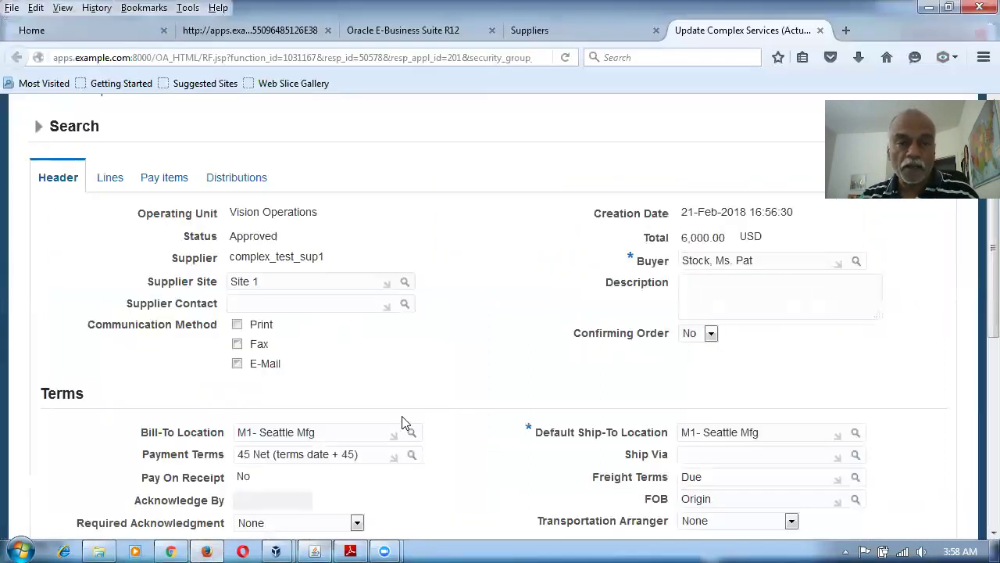
scroll(402, 418, "up", 3)
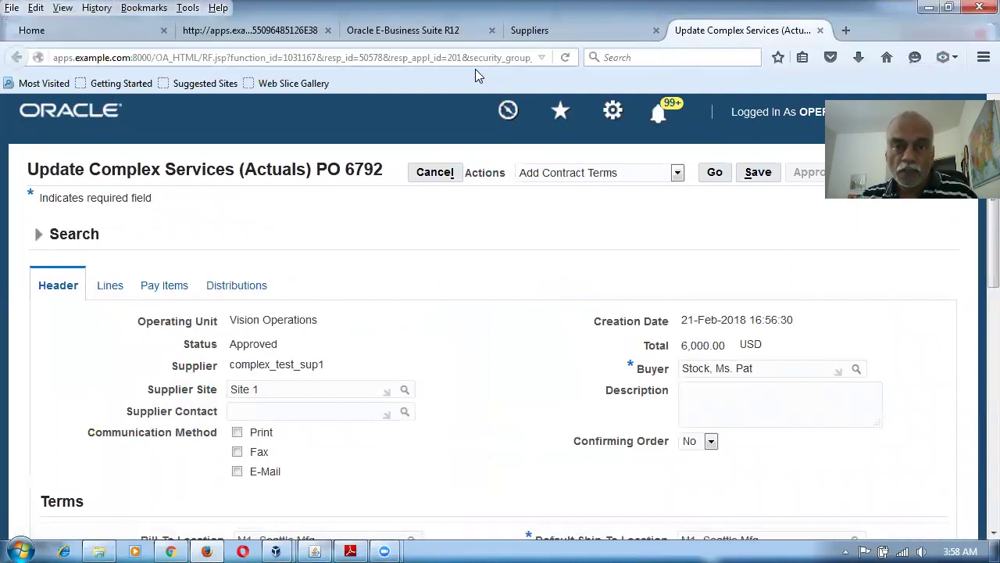
left_click(820, 29)
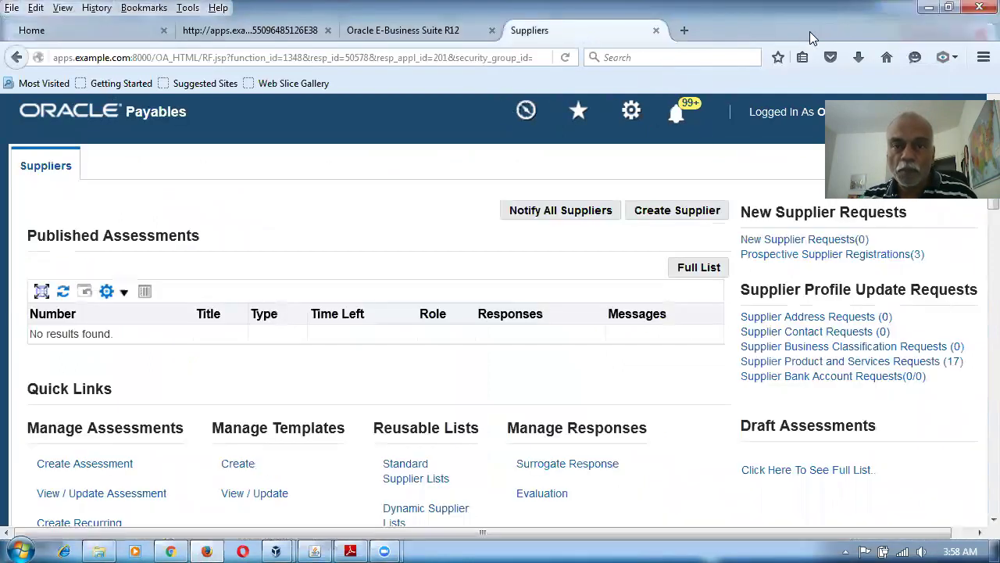
Step: Create a standard supplier with the organization name nana_complex_sup1 and apply it
left_click(686, 218)
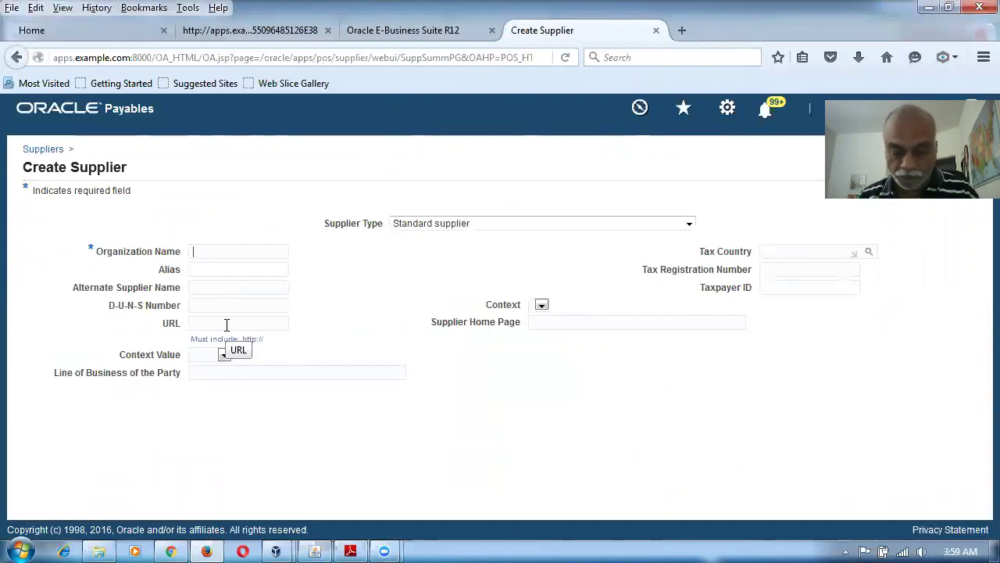
type("nana")
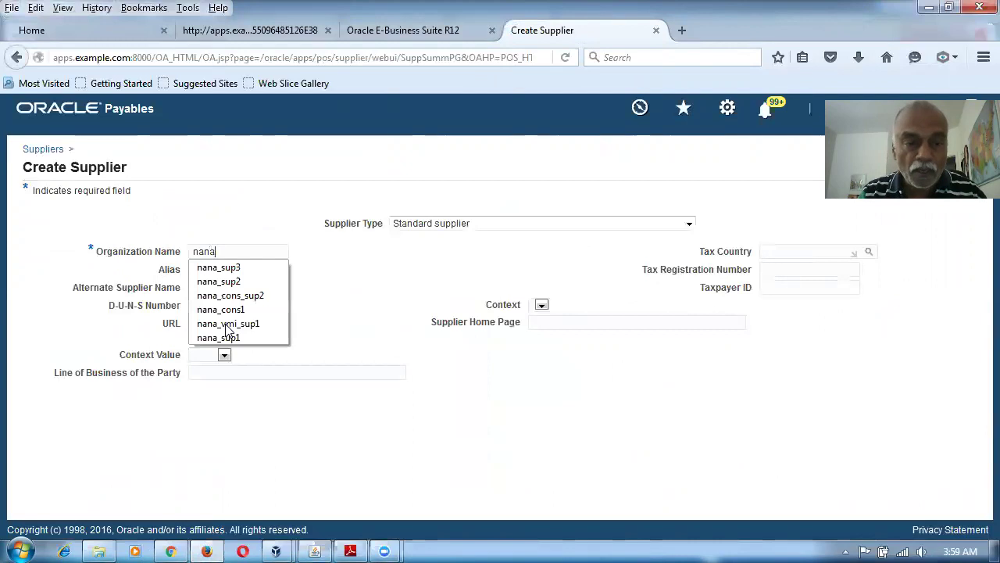
type("_com")
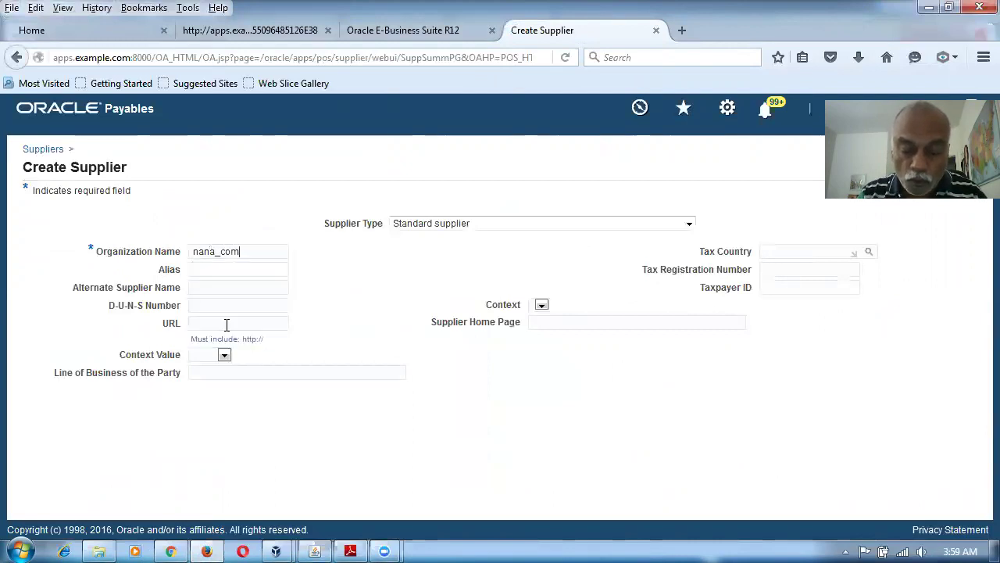
type("plex_s")
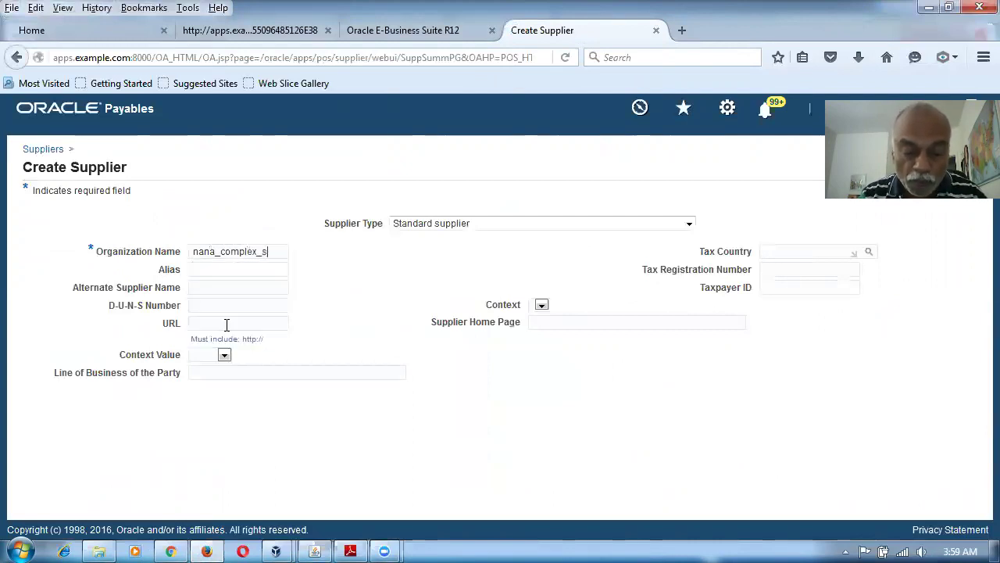
type("up1")
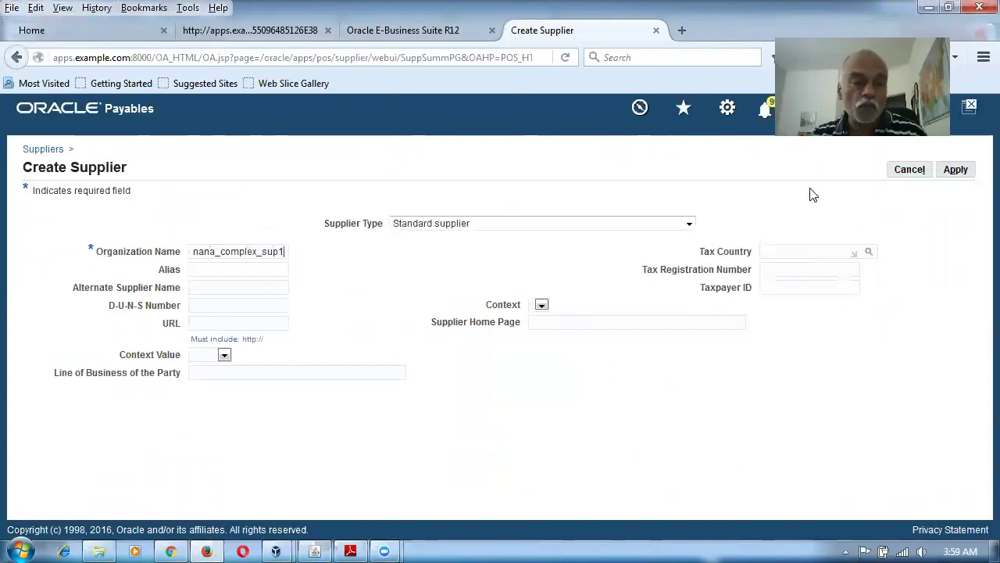
left_click(955, 170)
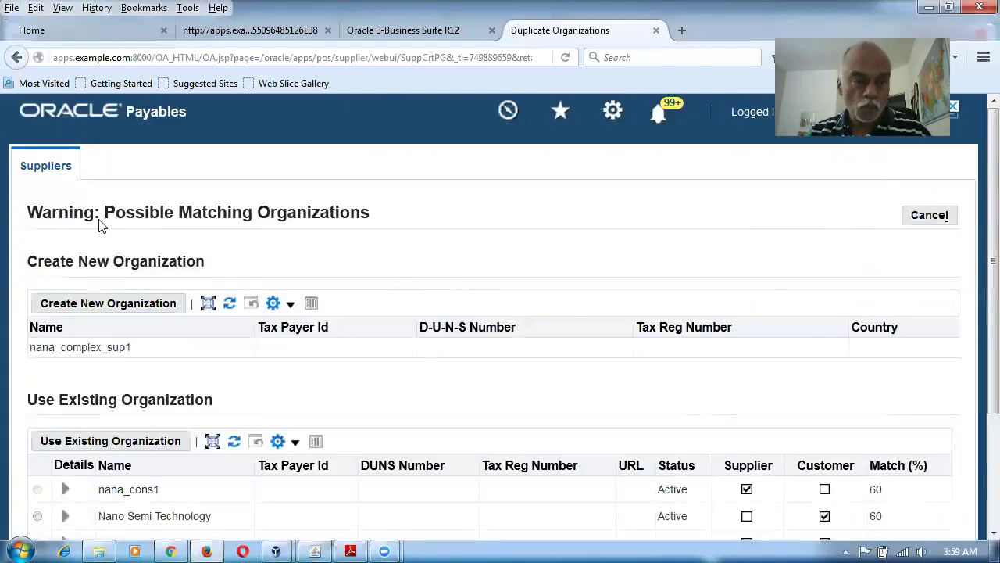
Step: Create nana_complex_sup1 as a new organization despite the possible matches and save its Quick Update page
left_click_drag(84, 221, 362, 222)
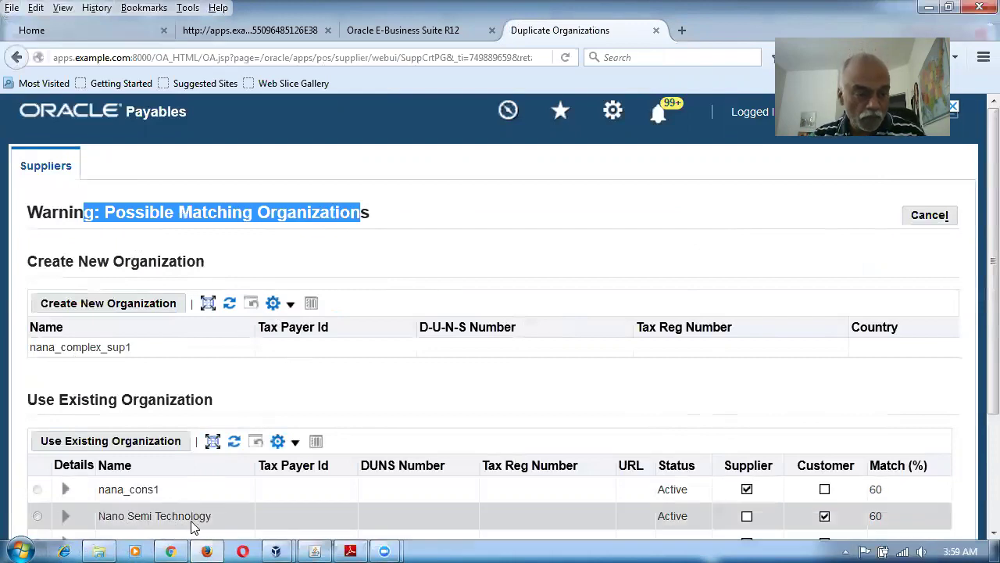
triple_click(284, 259)
left_click(100, 307)
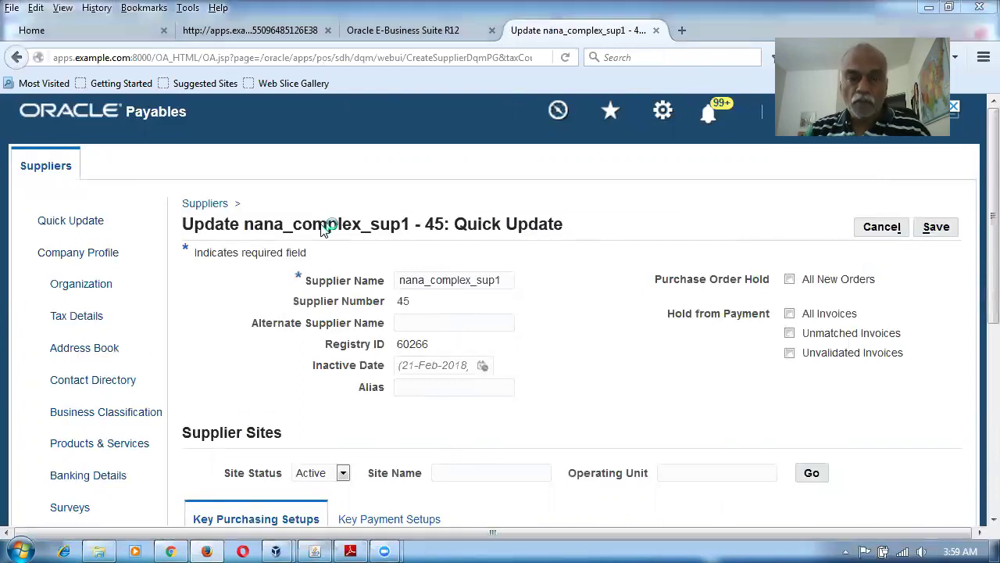
left_click(935, 228)
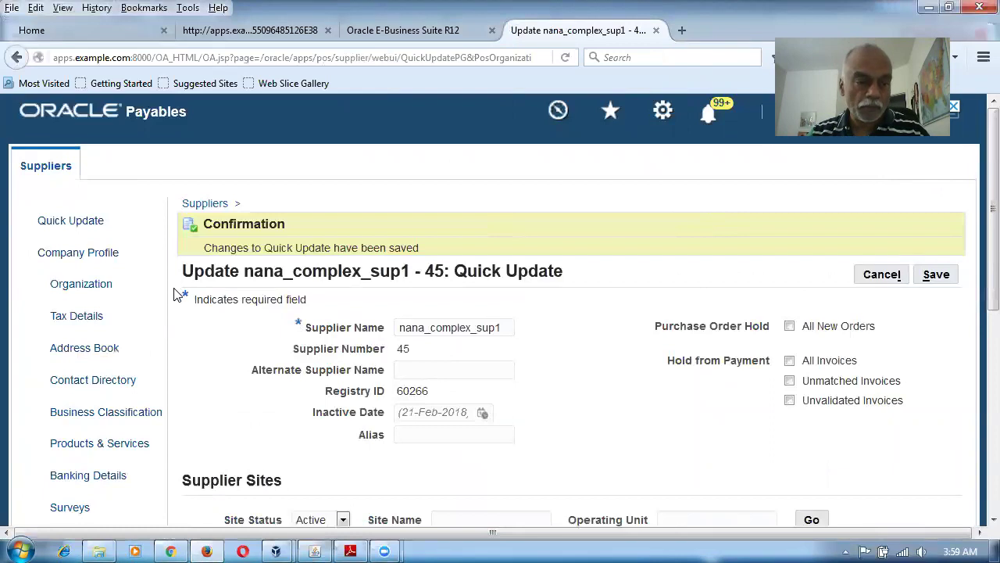
Step: Set Check as the default payment method in the supplier's Payment Details and save
scroll(177, 295, "down", 8)
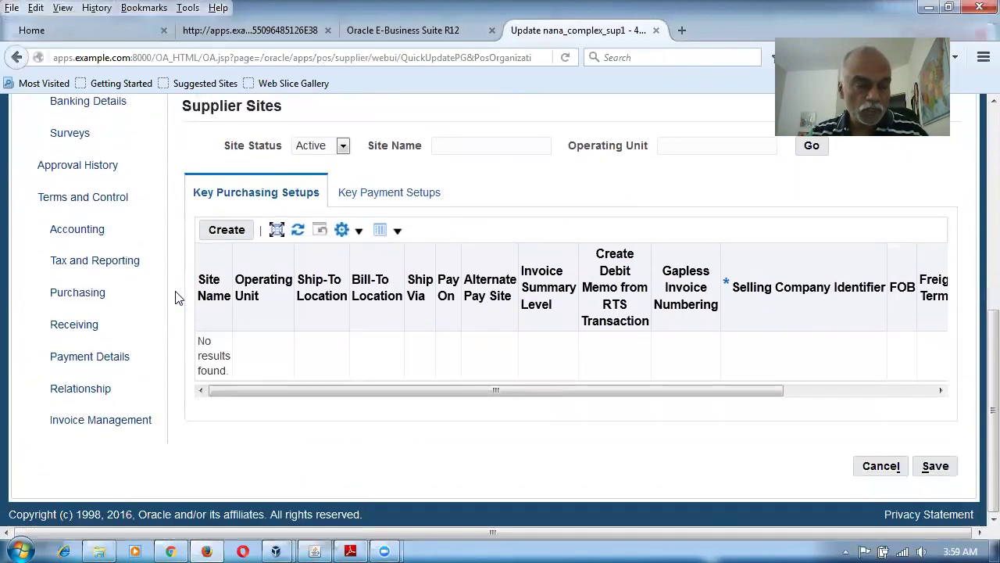
left_click(109, 365)
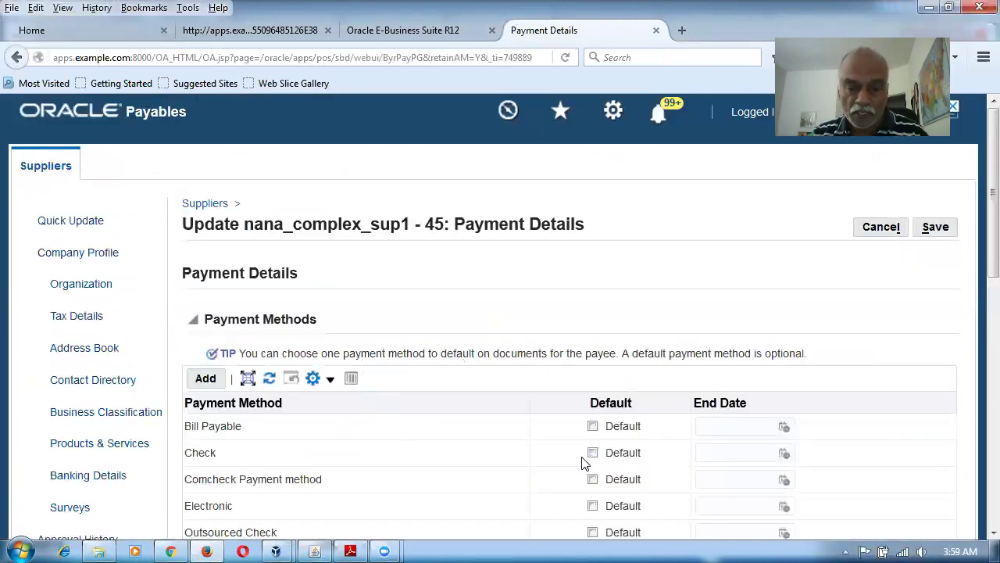
left_click(593, 454)
left_click(935, 230)
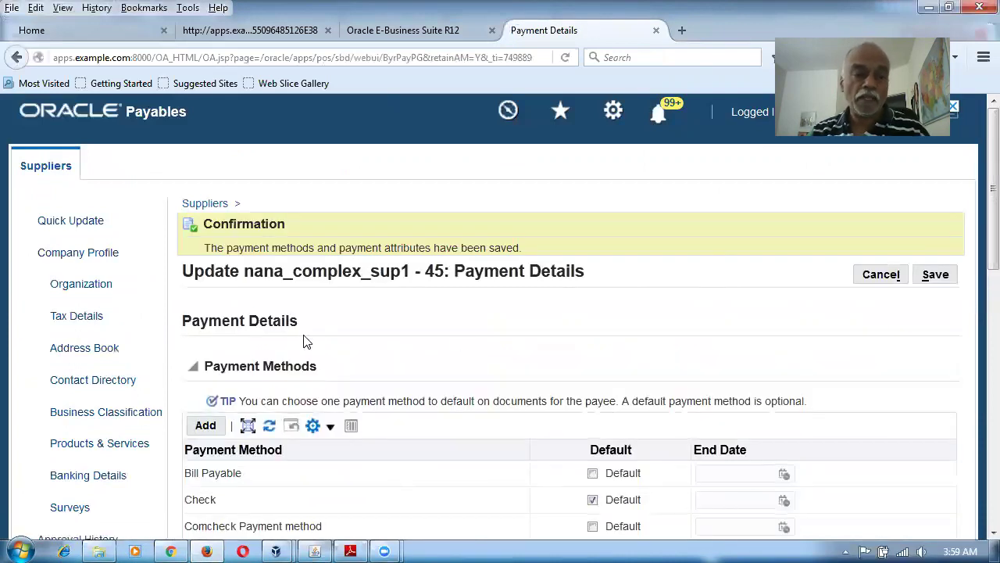
scroll(383, 348, "down", 1)
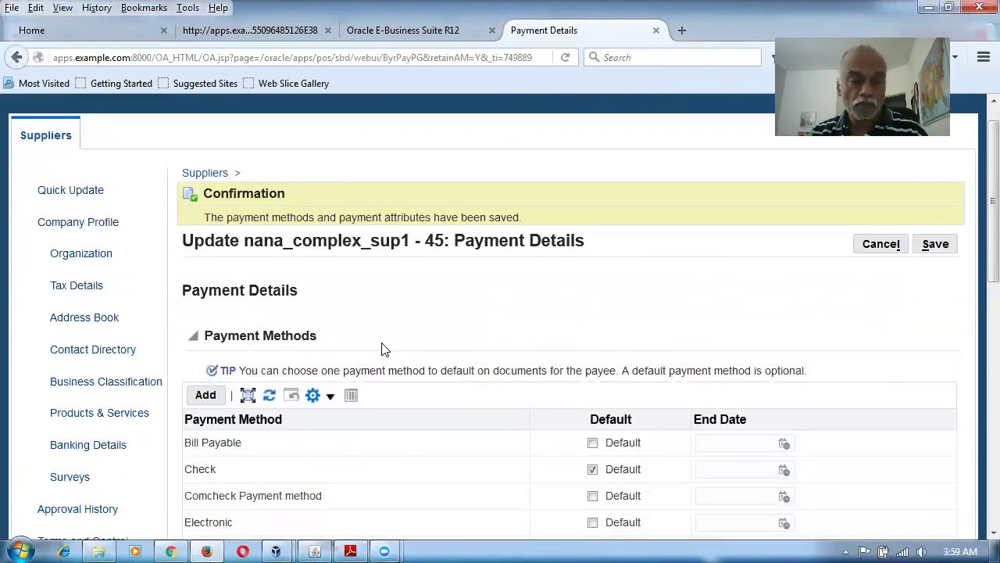
scroll(381, 350, "down", 3)
scroll(378, 349, "up", 4)
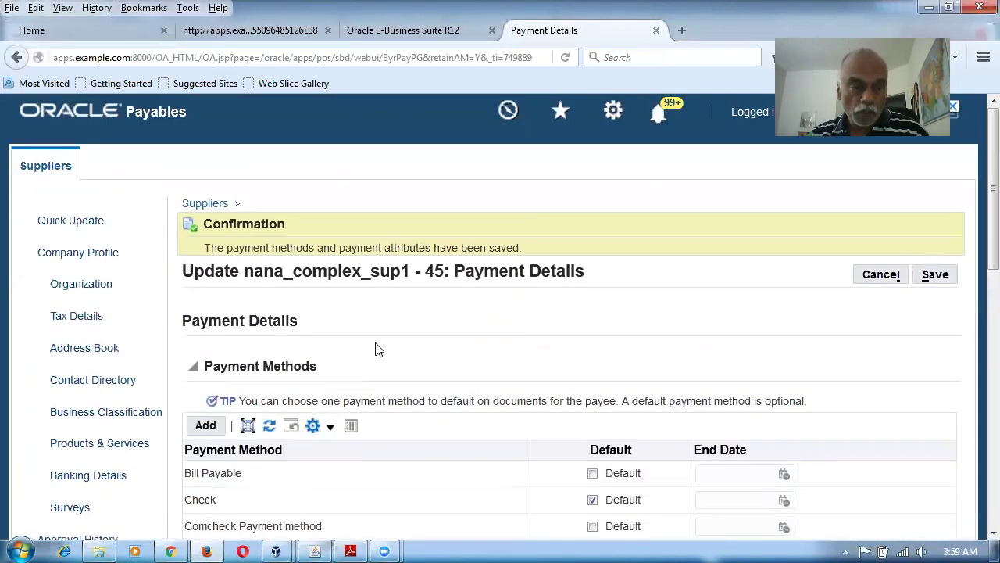
Step: Start a new address in the supplier's Address Book and enter addr 1 as Address Line 1
left_click(63, 353)
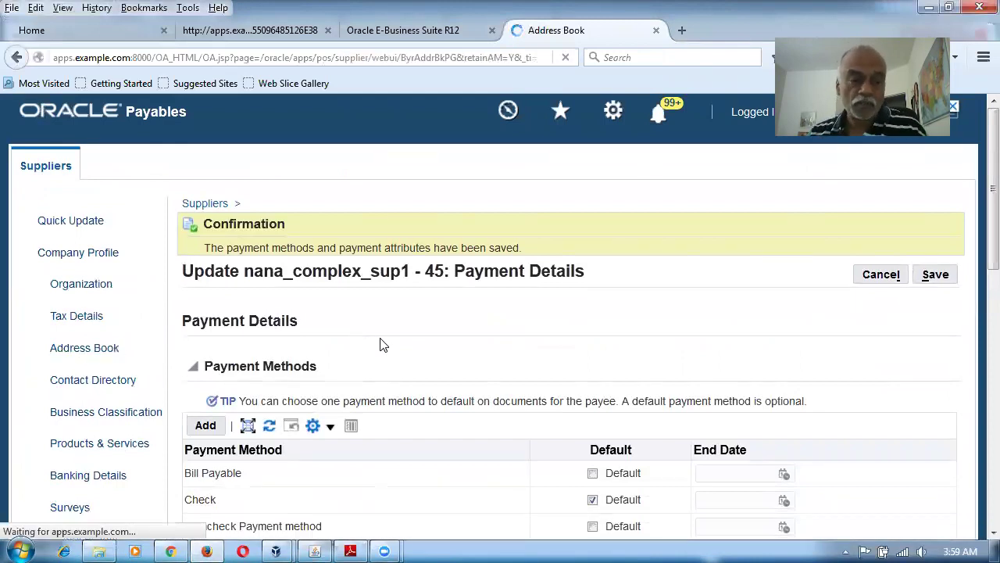
left_click(224, 422)
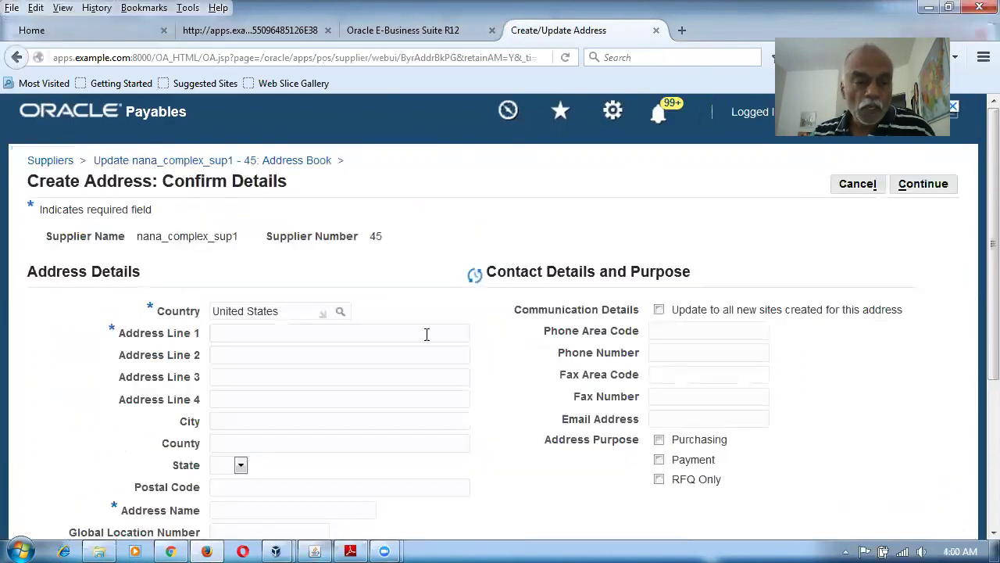
left_click(426, 330)
type("addr")
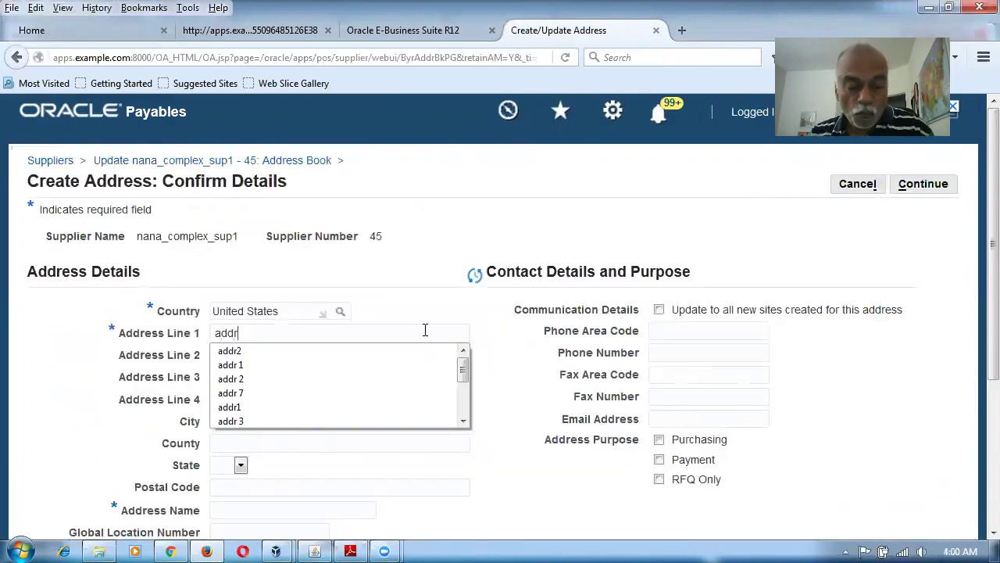
type(" 1")
key("Escape")
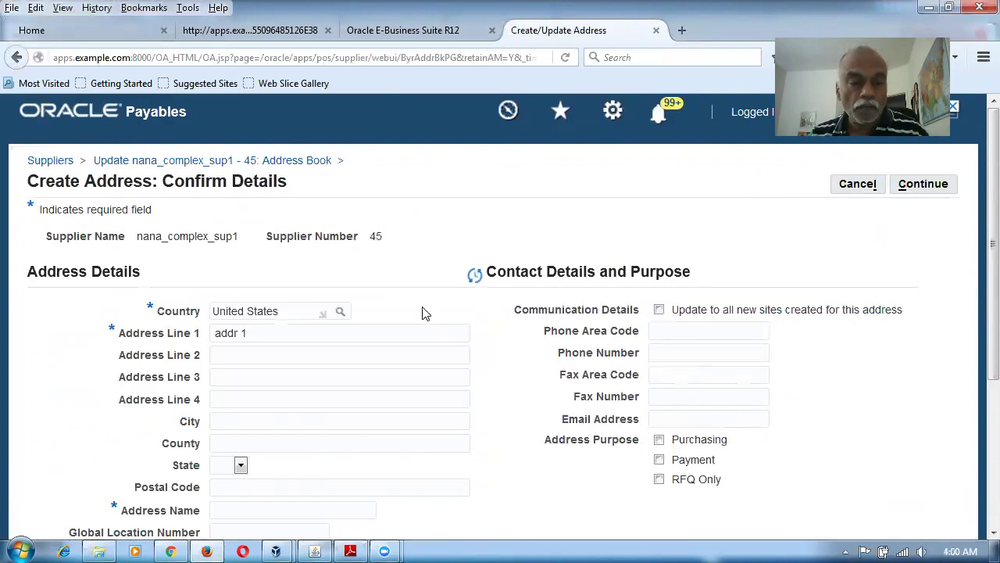
Step: Name the new address Site 1 and continue with the address creation
scroll(405, 338, "down", 1)
scroll(405, 337, "down", 5)
left_click(272, 303)
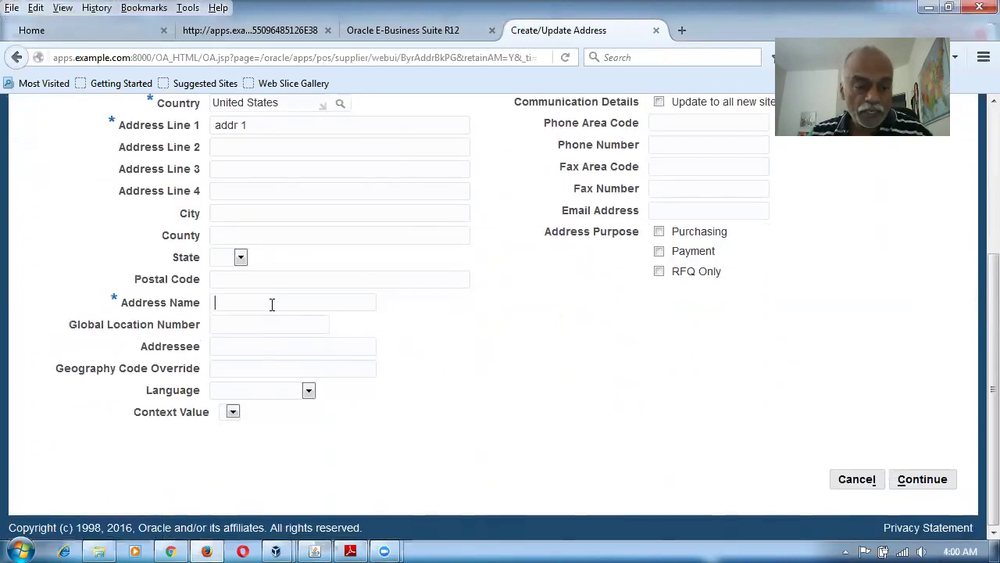
type("Site ")
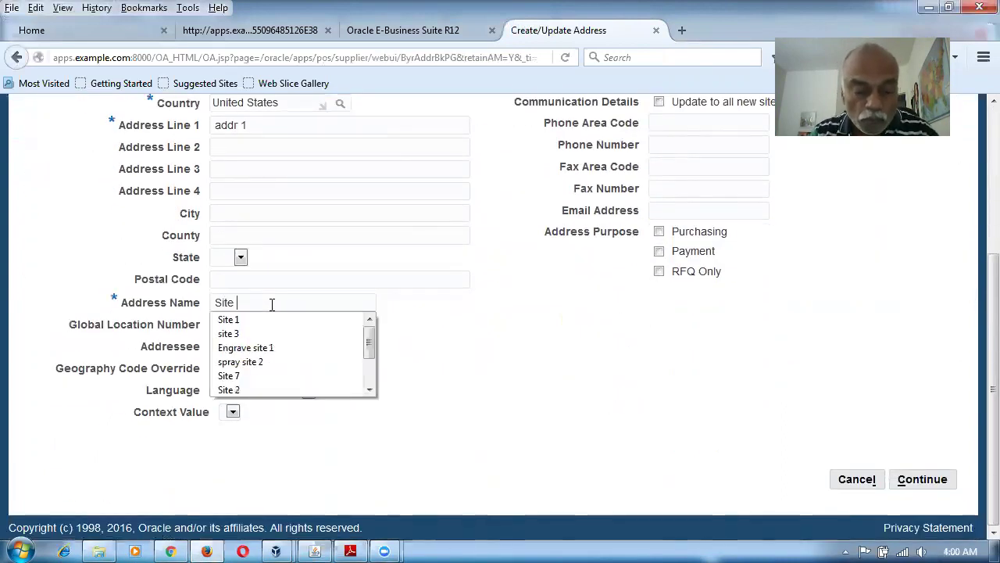
type("1")
left_click(591, 354)
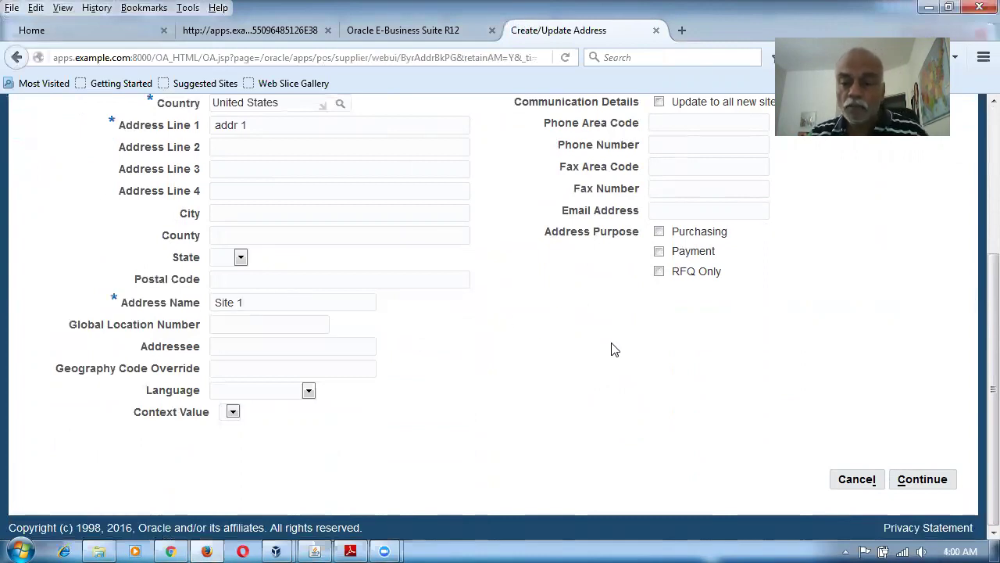
left_click(934, 486)
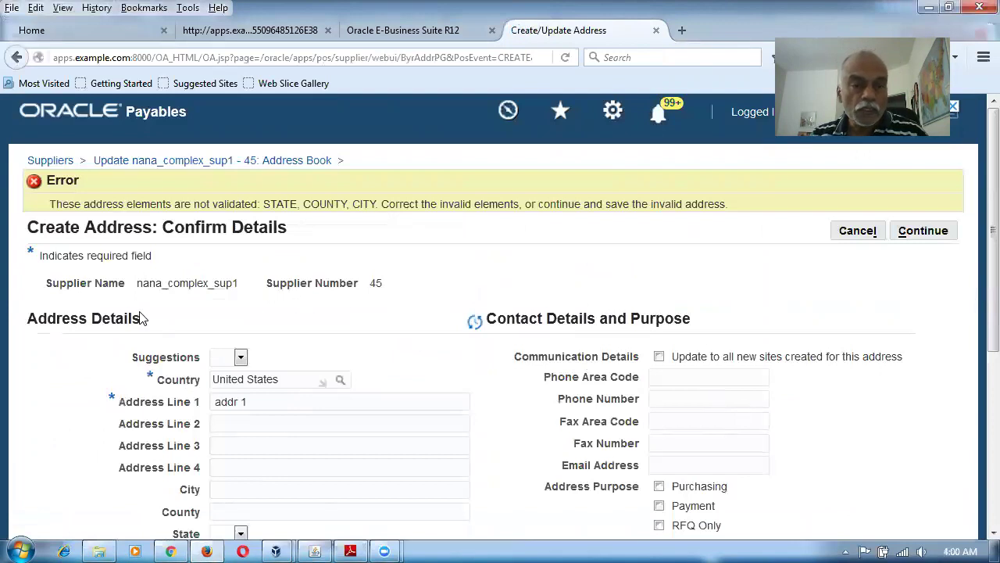
Step: Give the address the Purchasing and Payment purposes, accept it without address validation, and create Site 1 for Vision Operations
left_click_drag(63, 204, 455, 205)
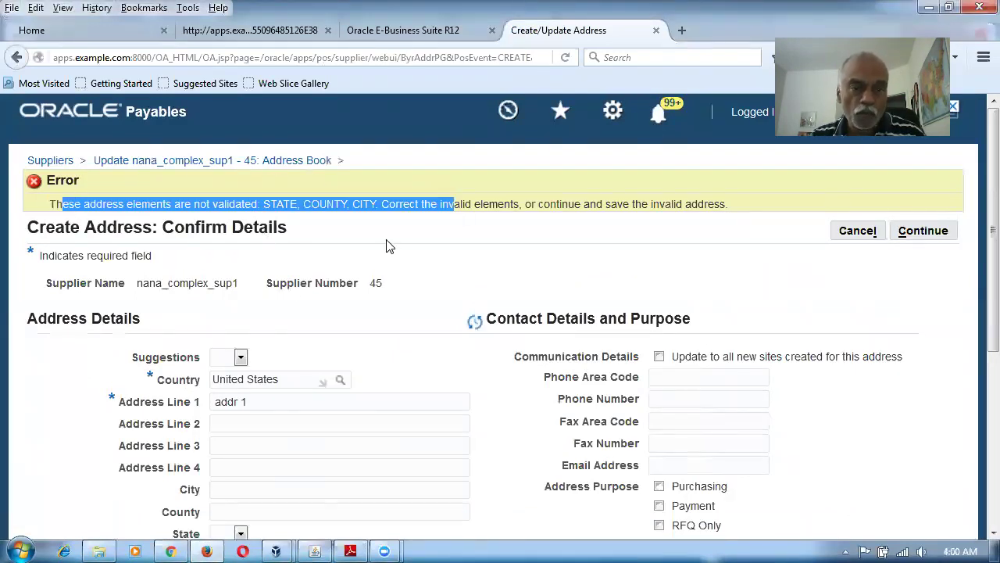
scroll(333, 463, "down", 5)
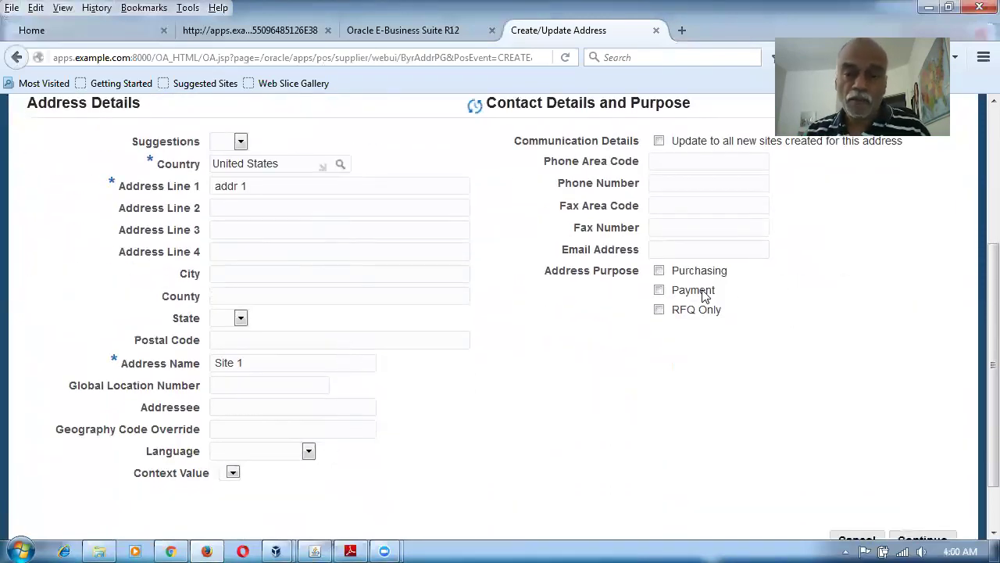
left_click(660, 272)
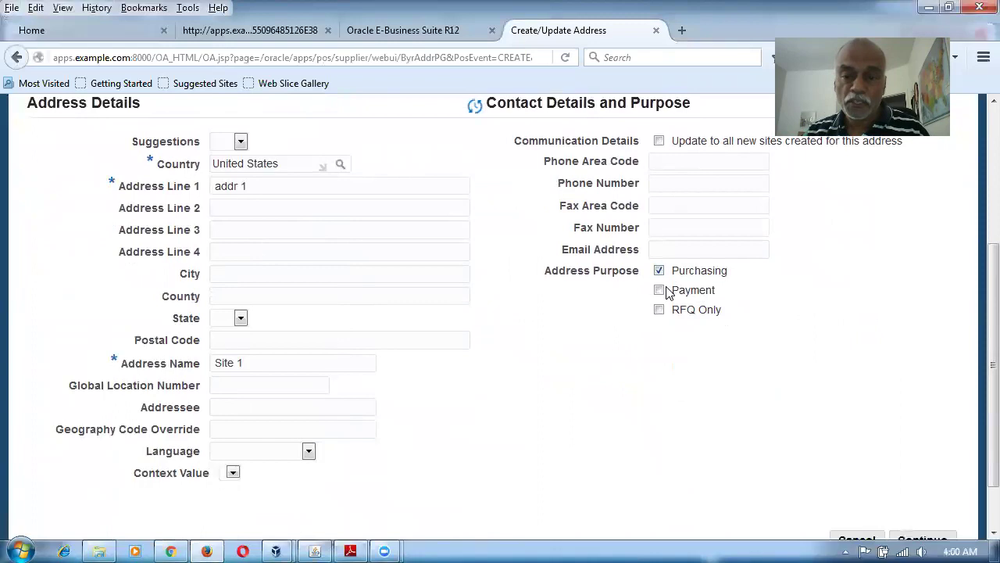
left_click(659, 290)
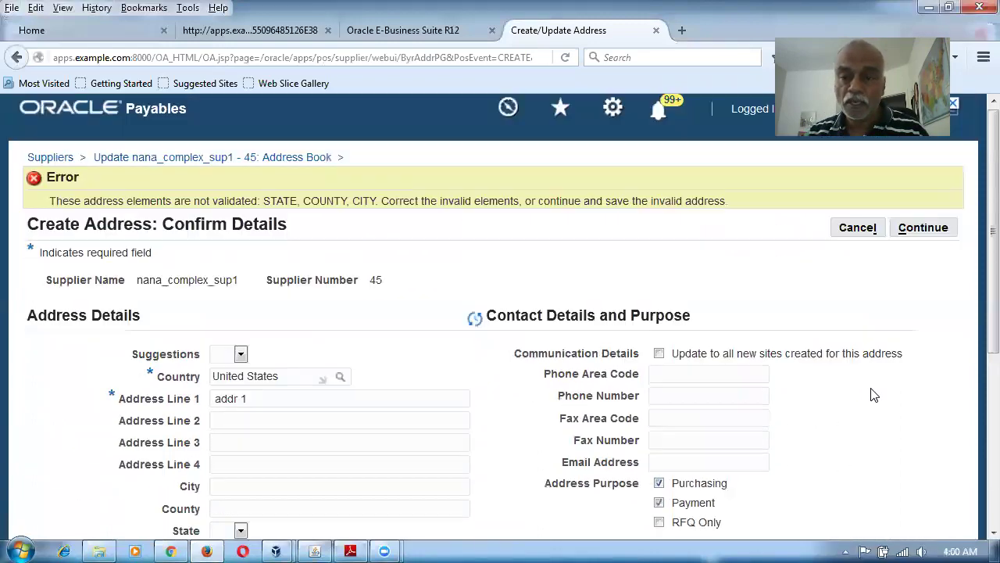
left_click(924, 234)
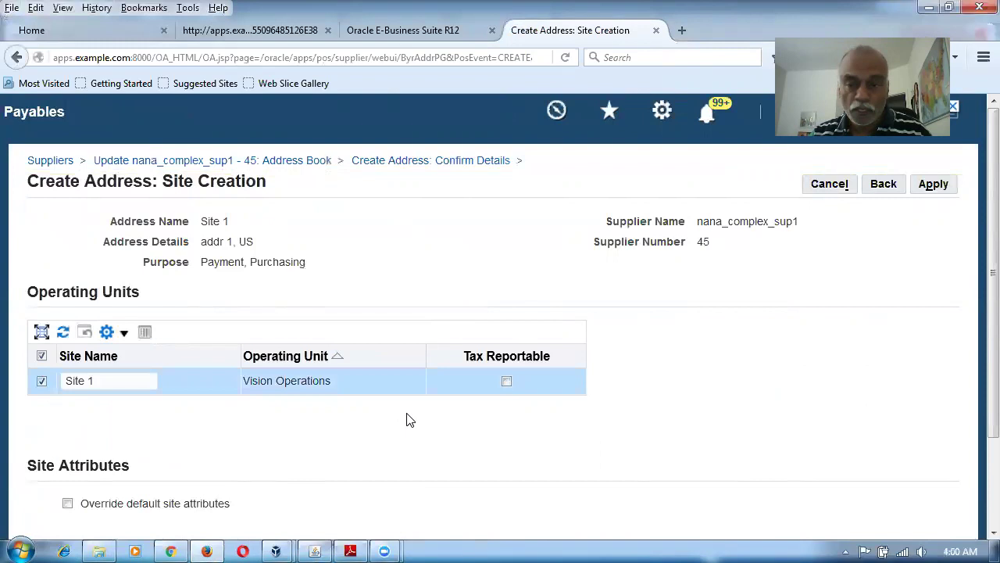
left_click(940, 186)
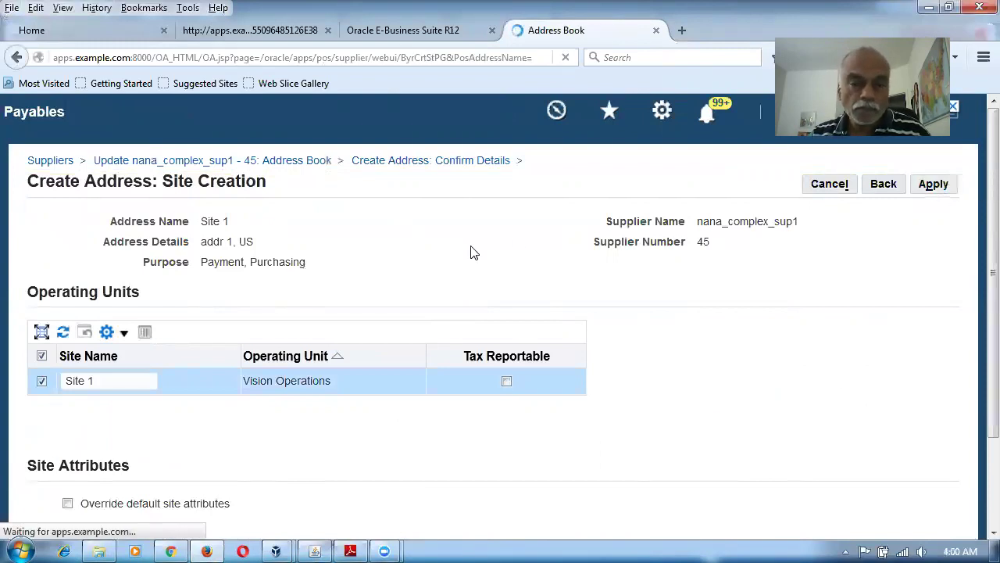
Step: Set the Retainage Rate of Site 1 to 5% in the supplier's Invoice Management terms and save
scroll(273, 301, "down", 4)
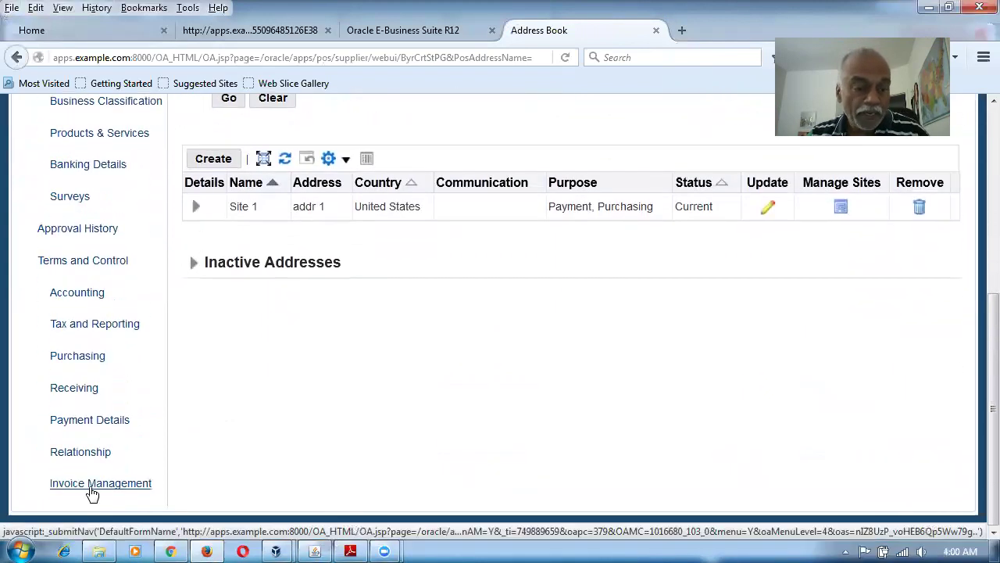
left_click(91, 484)
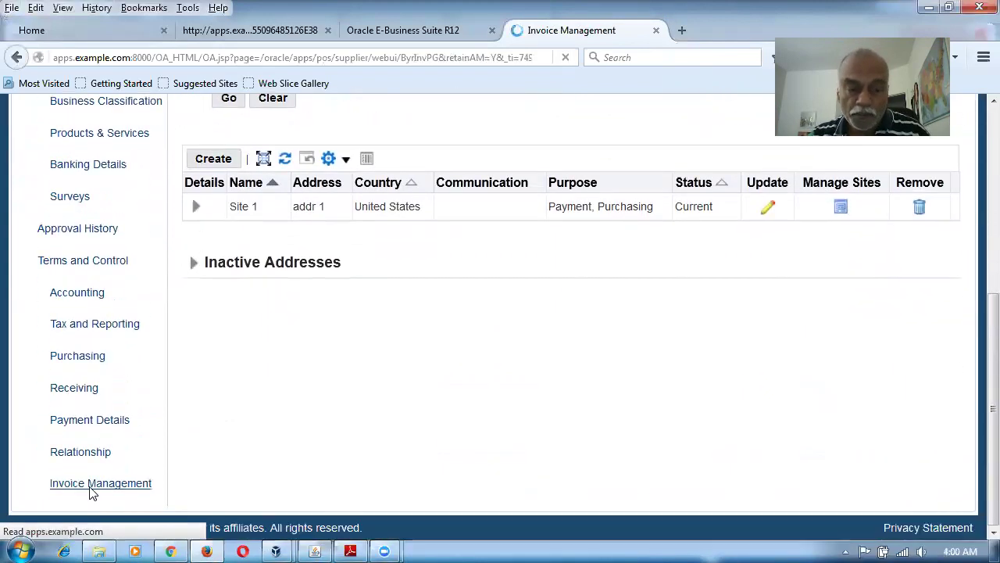
scroll(266, 438, "down", 5)
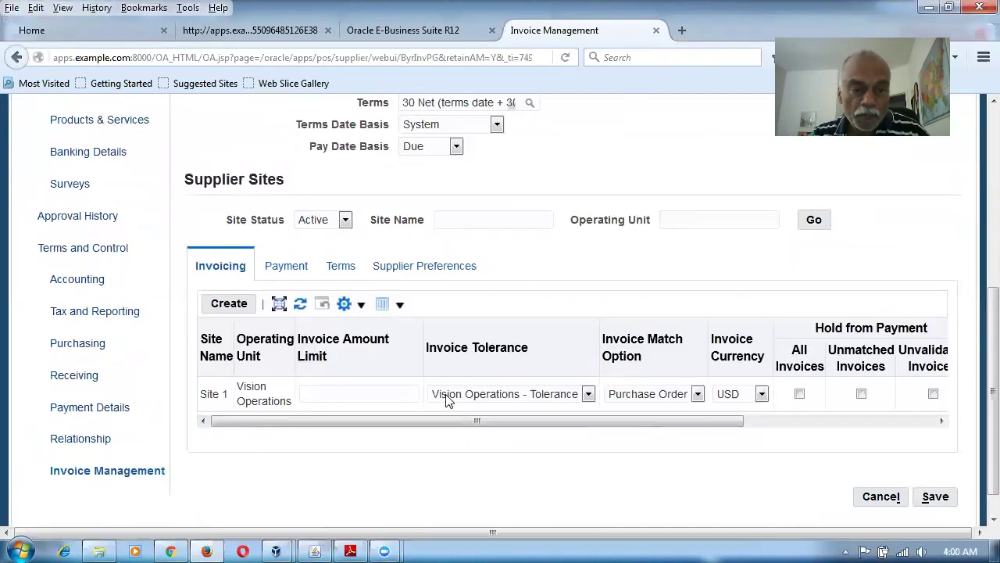
left_click(340, 268)
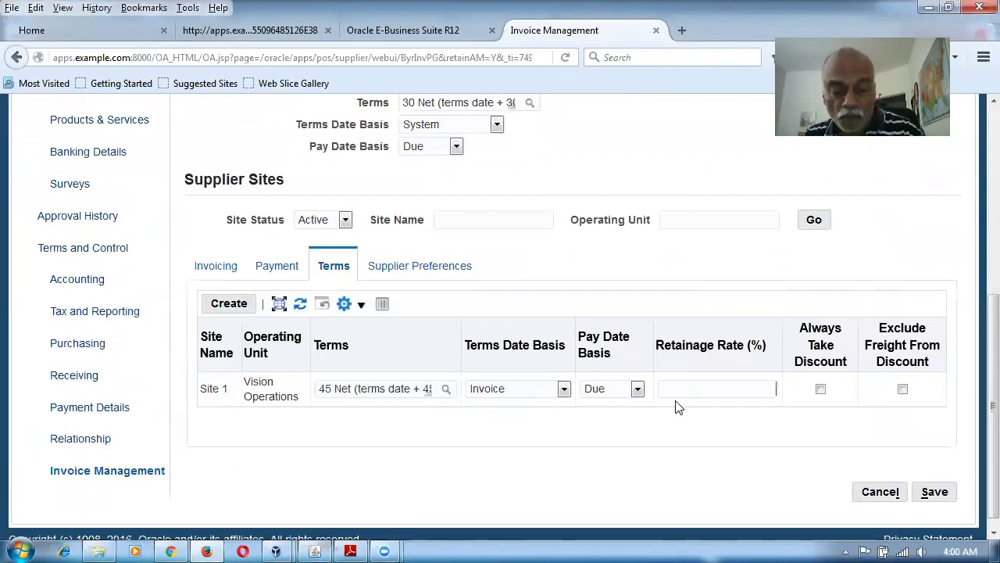
type("5")
left_click(666, 487)
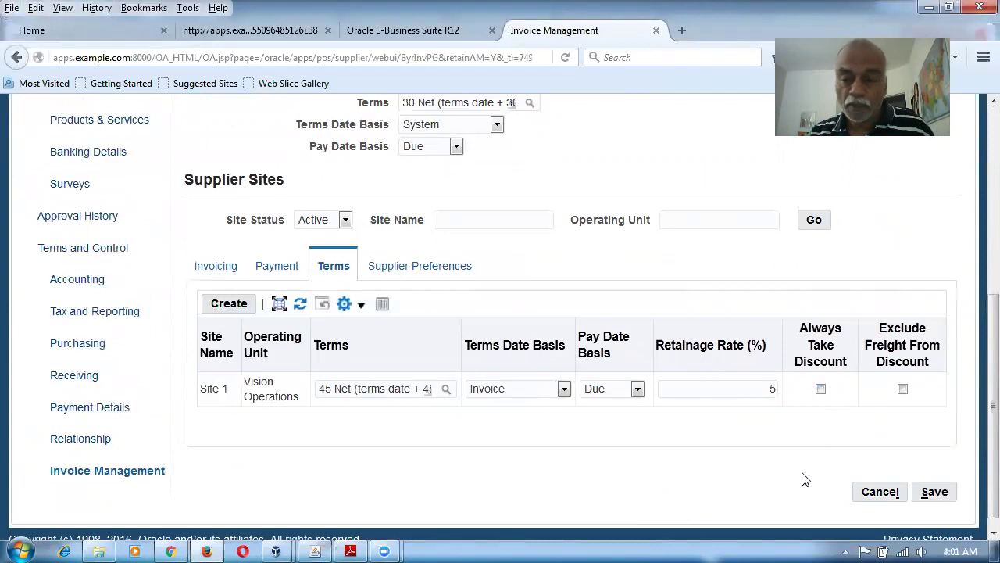
left_click(942, 494)
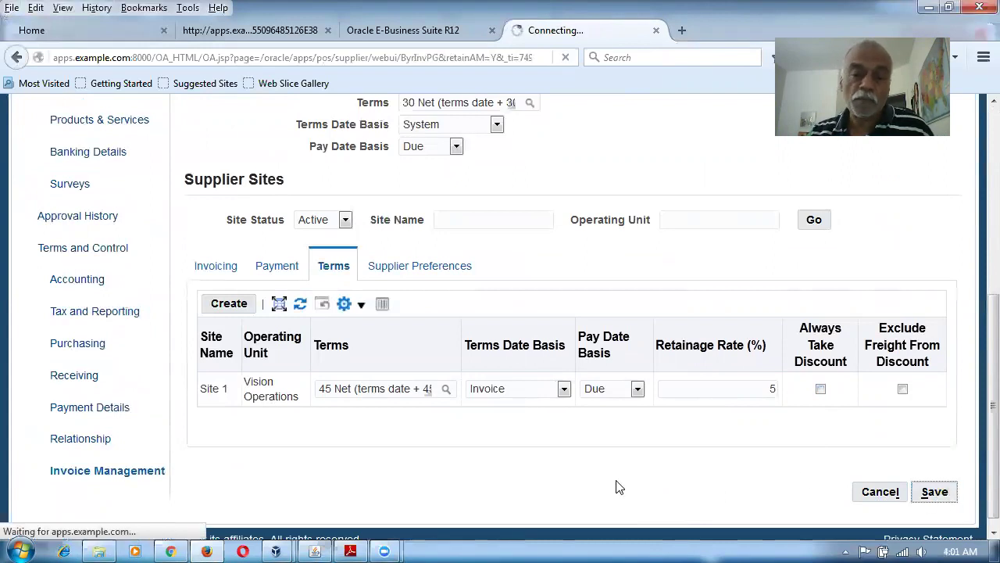
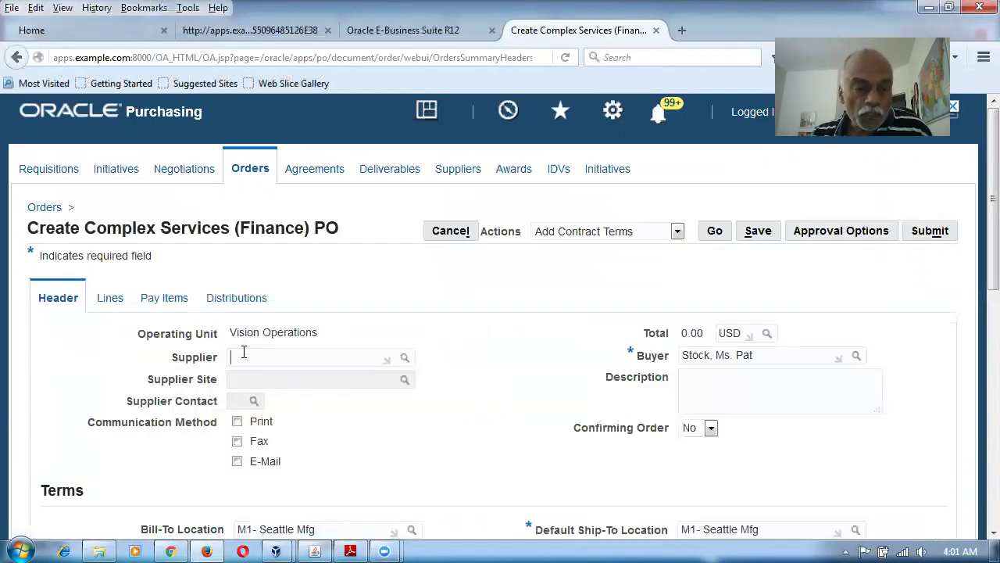
Step: Set nana_complex_sup1 as the supplier of the new complex services purchase order
type("nana_comp")
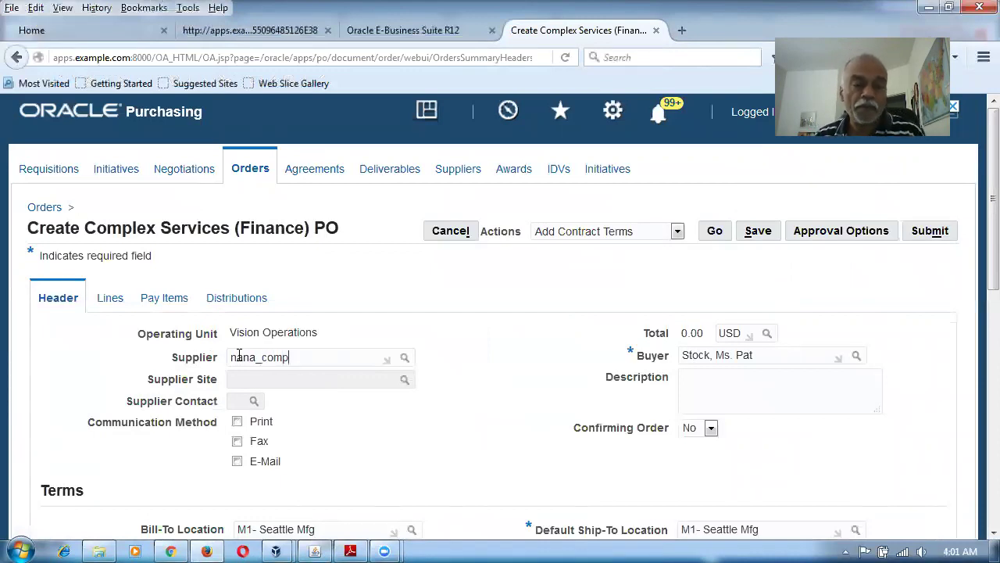
key("Tab")
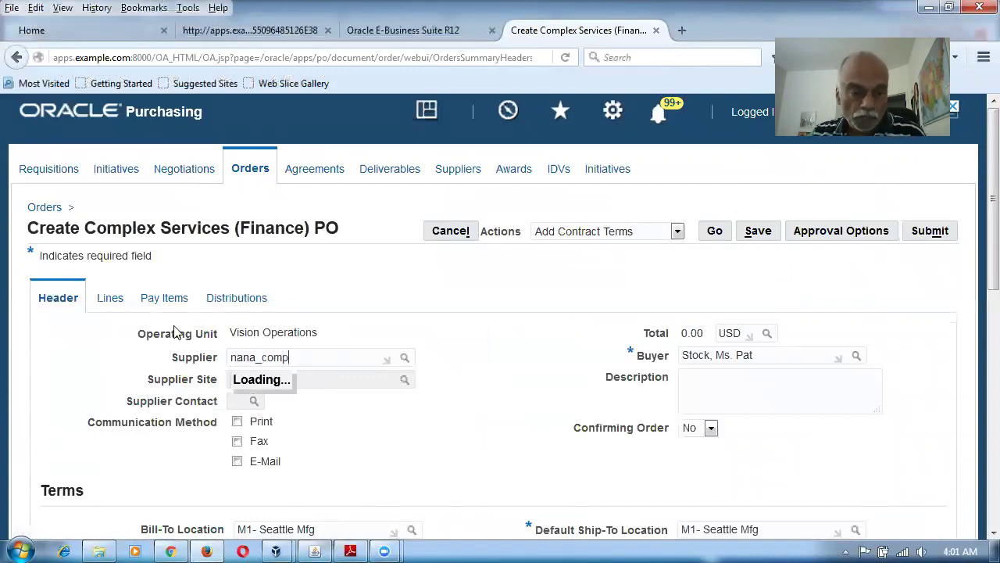
left_click(261, 399)
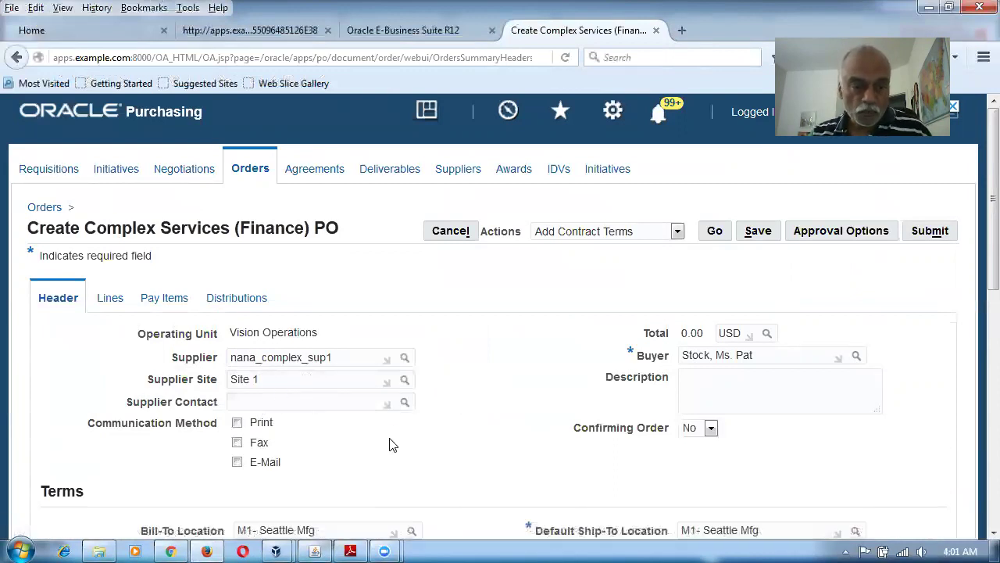
Step: Make order line 1 a Fixed Price Services line with the description Renovation
left_click(109, 300)
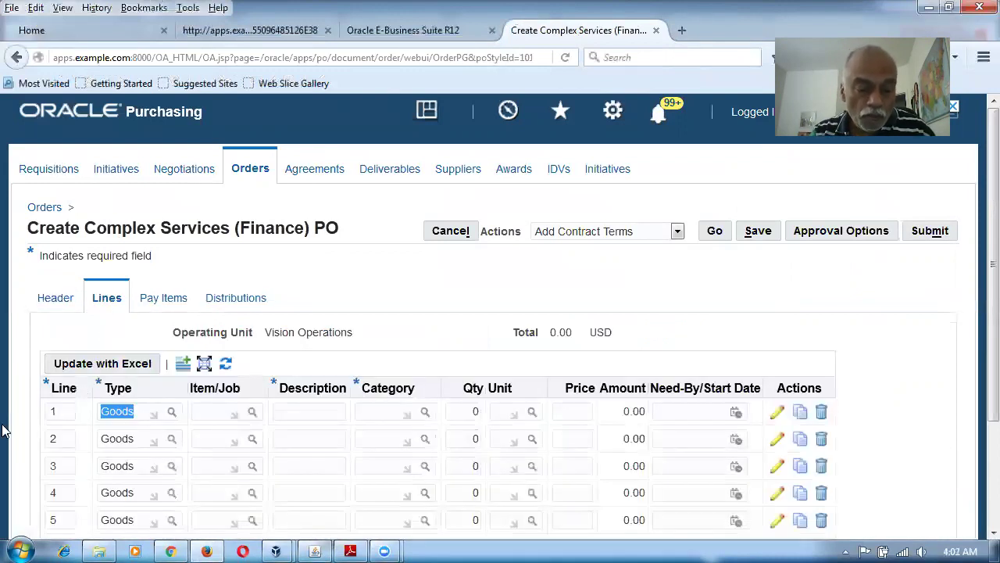
type("Fixed")
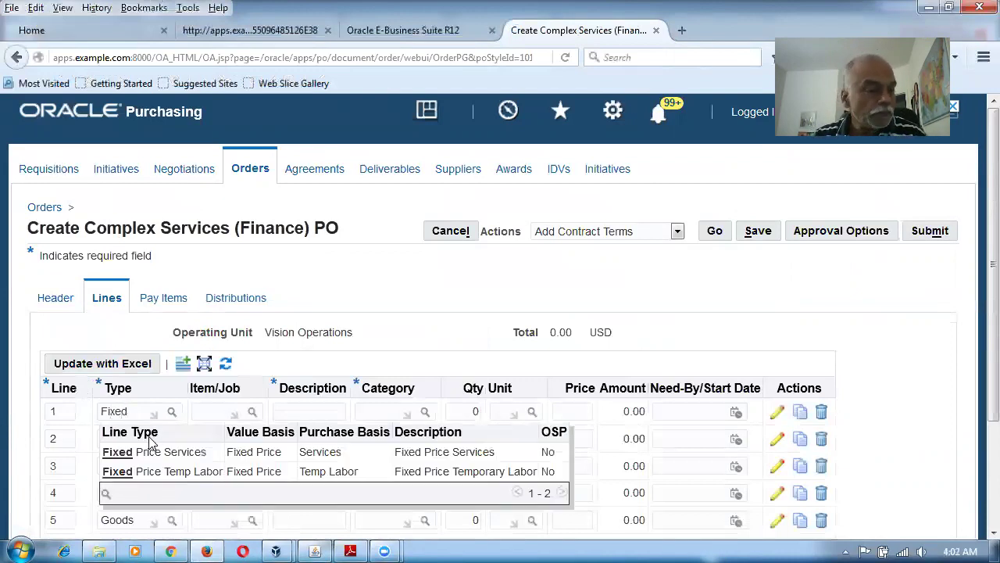
left_click(153, 443)
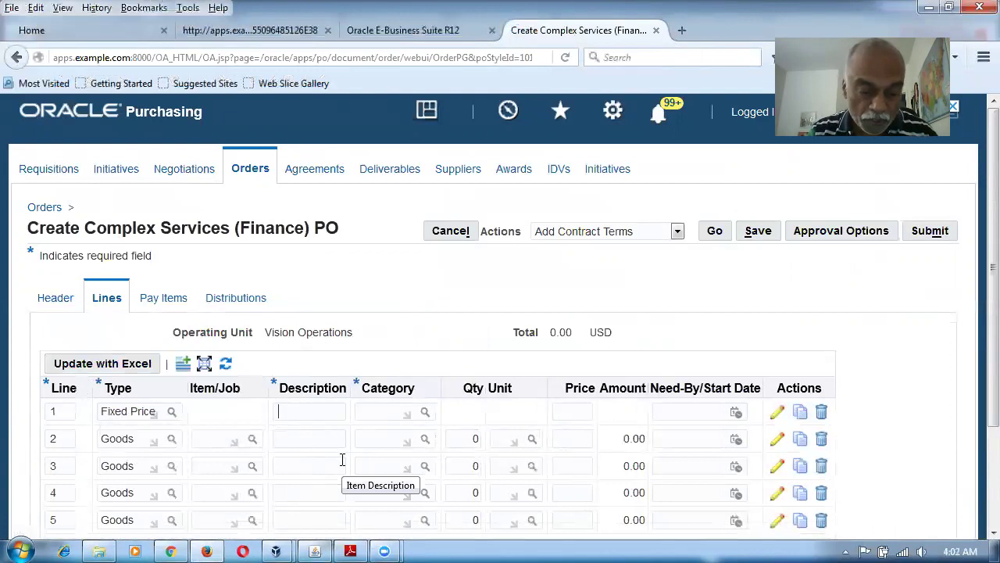
type("Renovatio")
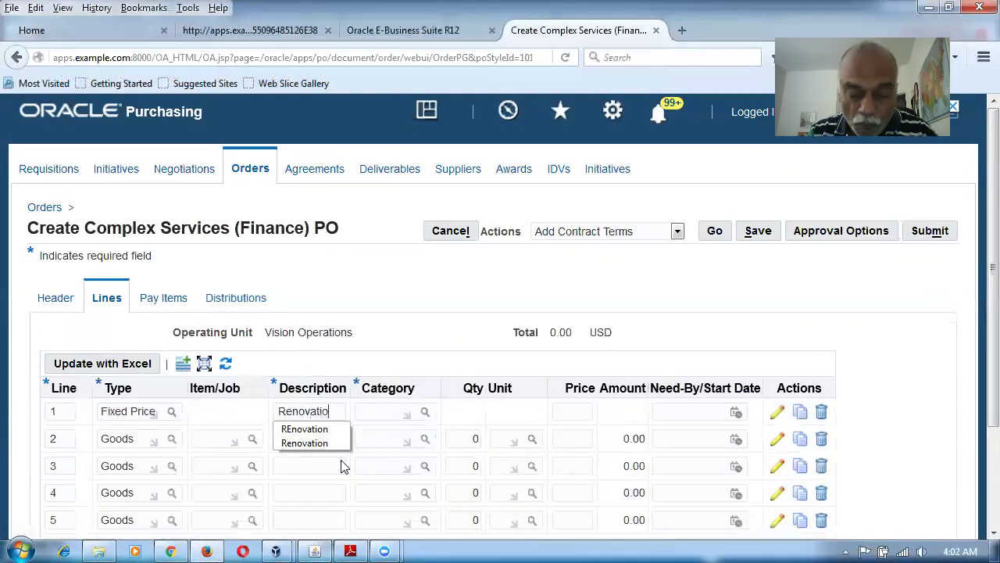
type("n")
left_click(383, 294)
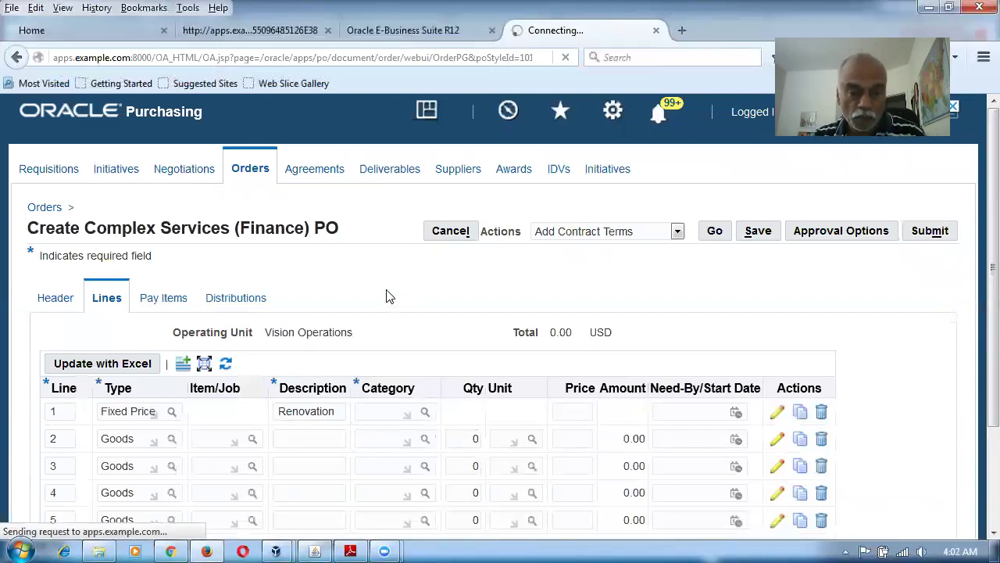
Step: Set the price of line 1 to 5000 and its need-by date to 26-Feb-2018
left_click(582, 415)
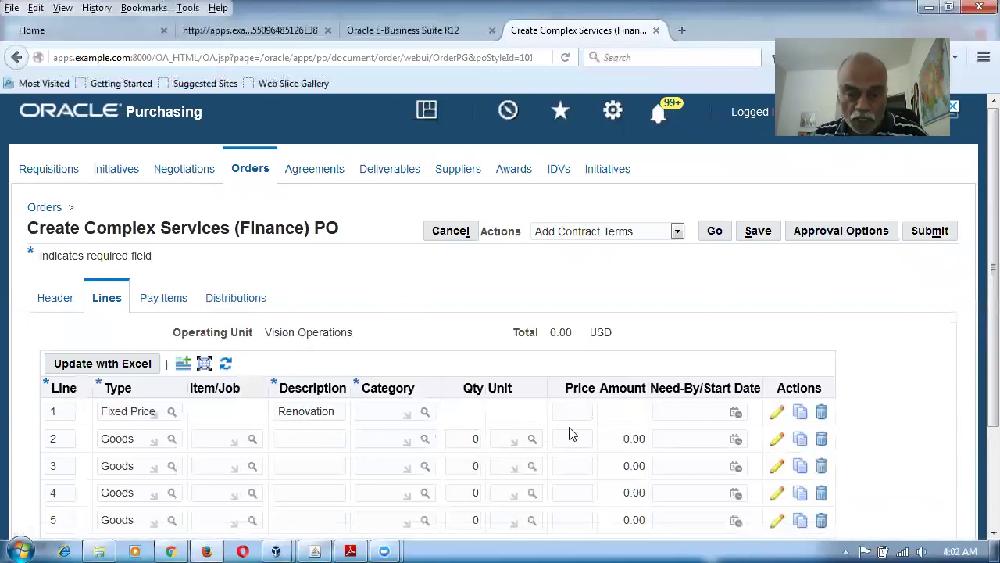
type("5000")
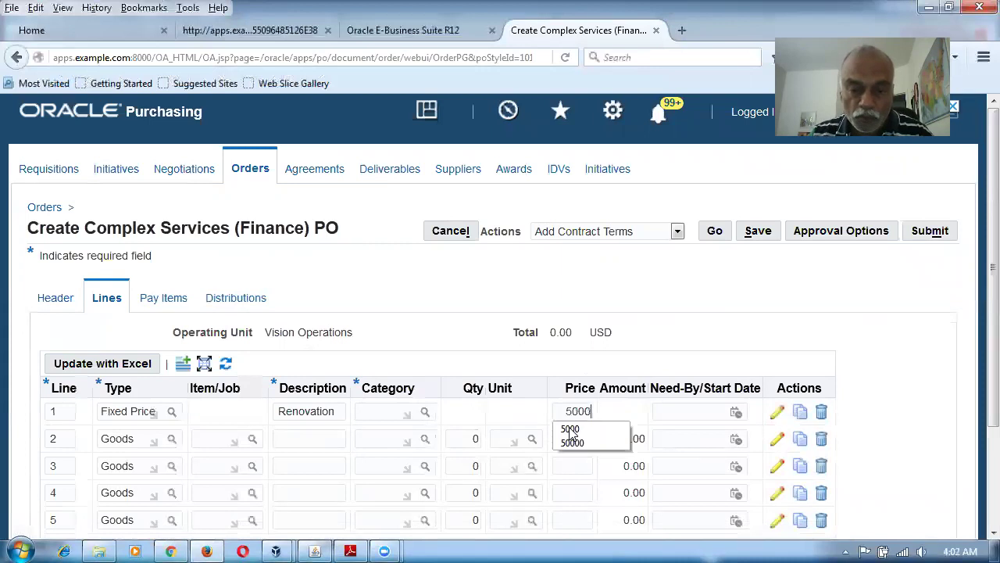
left_click(643, 275)
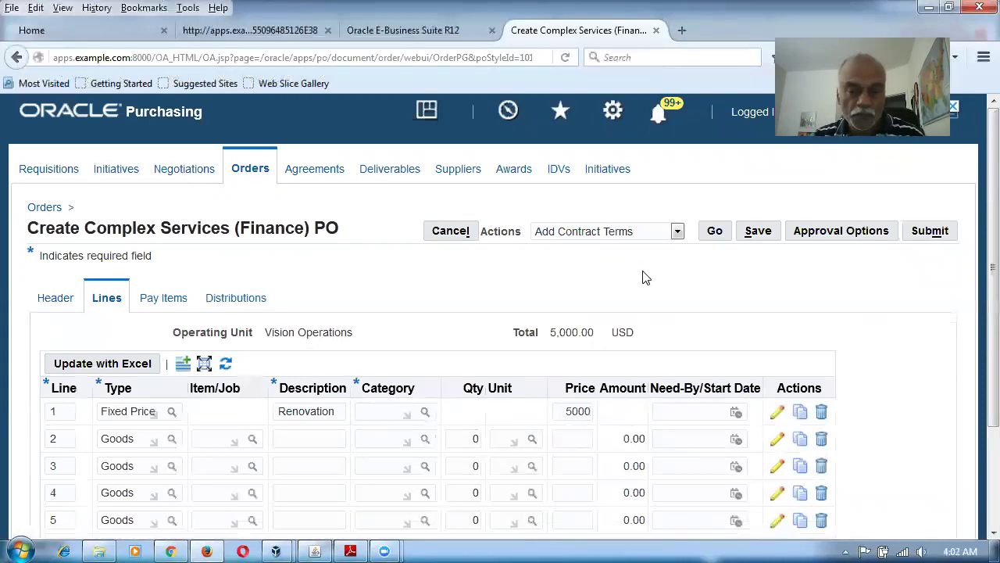
left_click(737, 412)
left_click(462, 243)
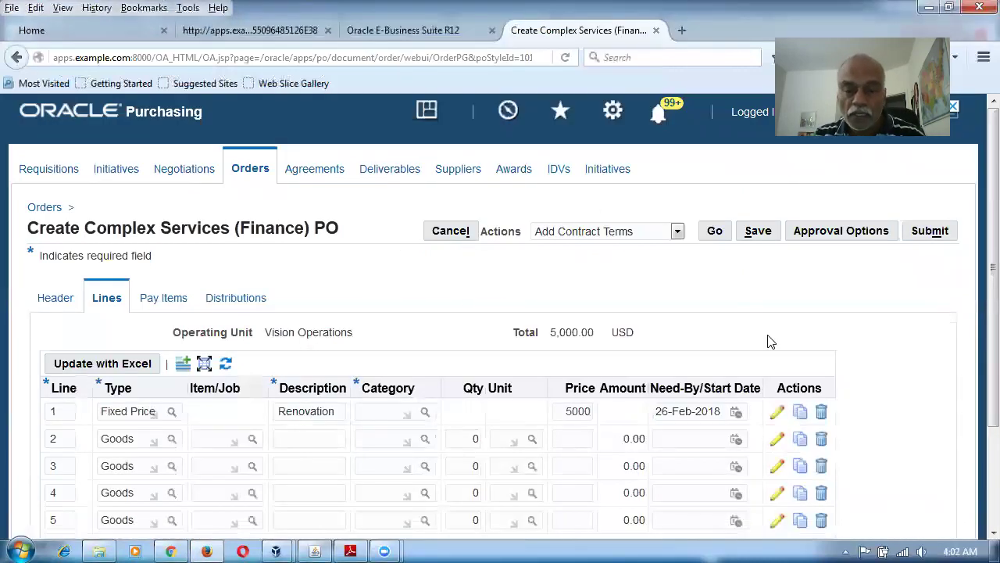
Step: Try to apply a Retainage Rate of 10% in the details of line 1
left_click(779, 418)
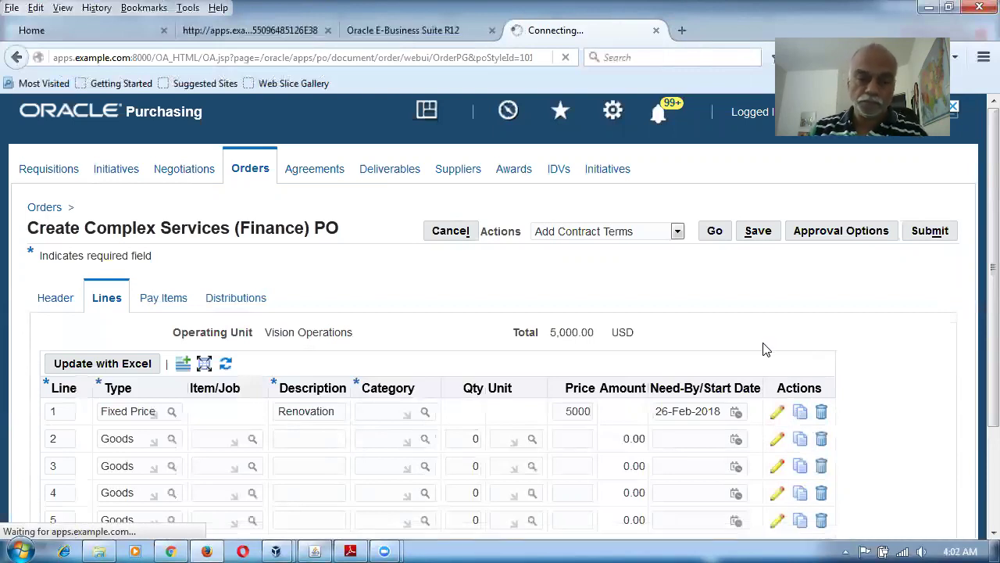
scroll(766, 347, "down", 10)
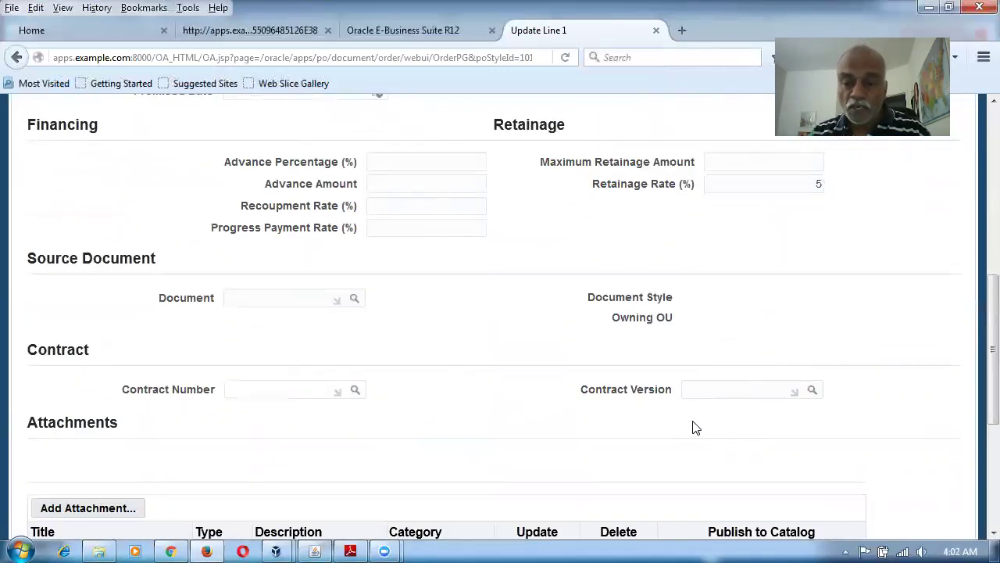
scroll(694, 428, "down", 5)
scroll(696, 431, "up", 3)
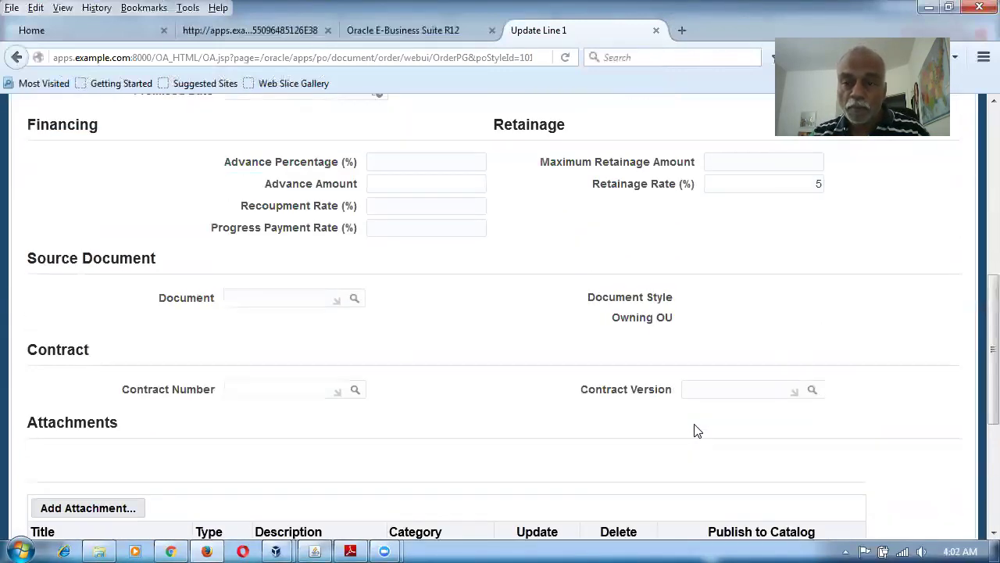
scroll(698, 431, "up", 2)
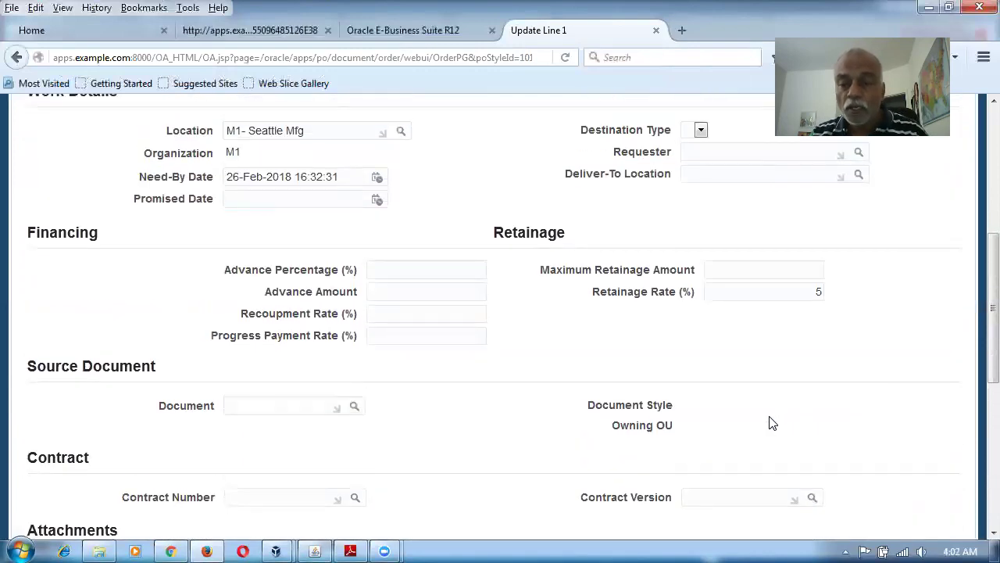
scroll(773, 423, "up", 2)
type("10")
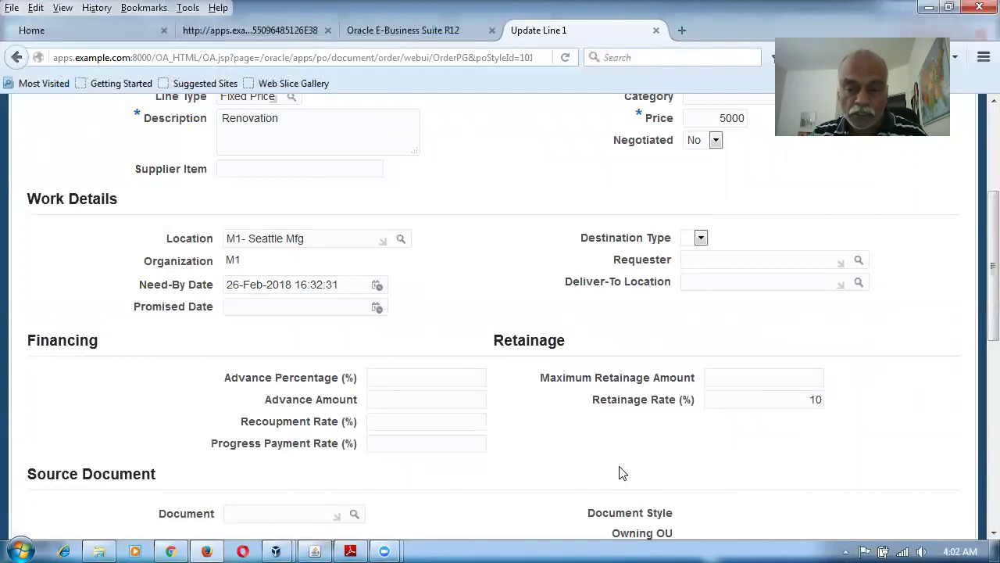
scroll(653, 488, "up", 2)
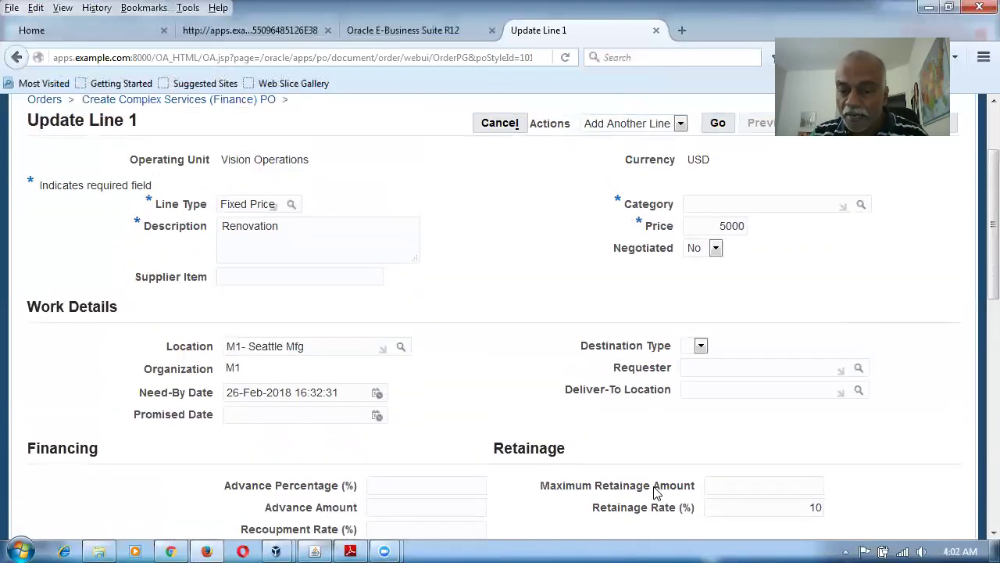
scroll(686, 501, "up", 3)
left_click(952, 233)
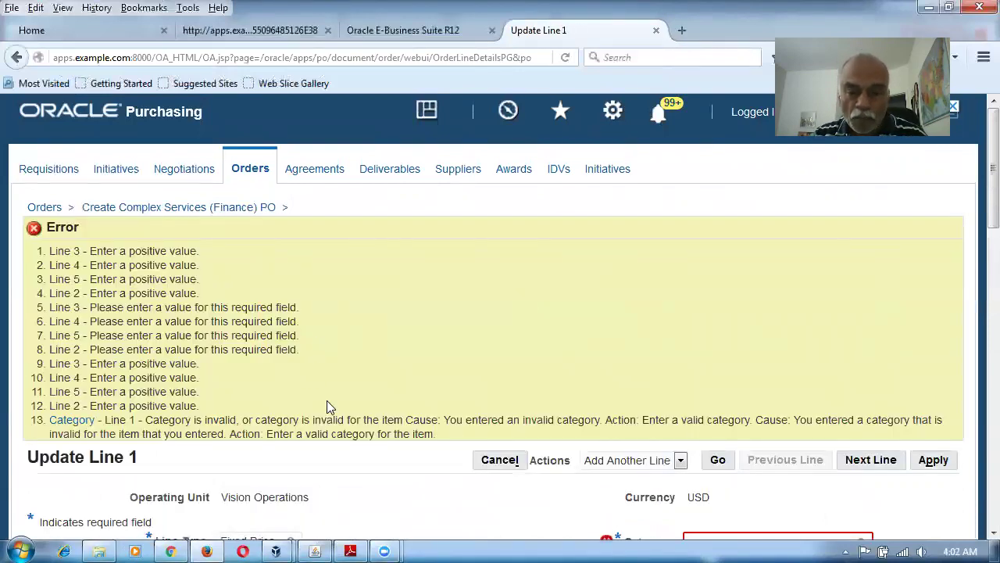
Step: Review the line errors, cancel the line update with its unsaved changes, and close the Orders page
scroll(328, 406, "down", 3)
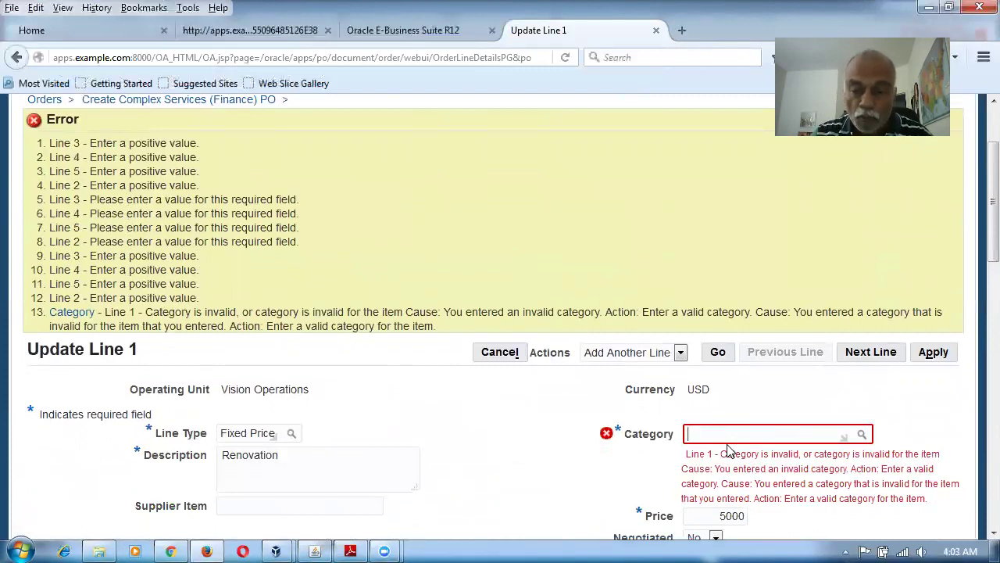
scroll(556, 449, "up", 3)
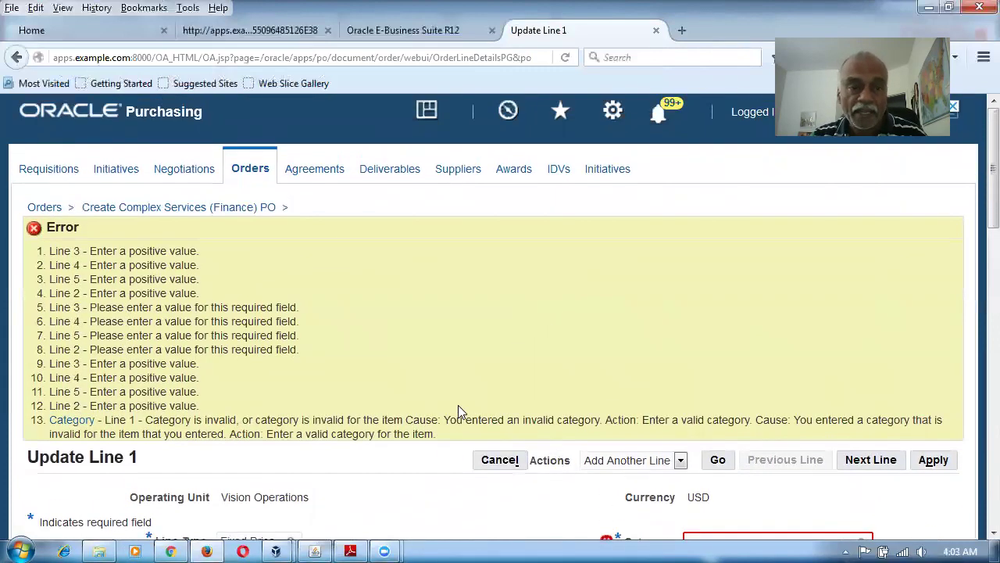
left_click(499, 463)
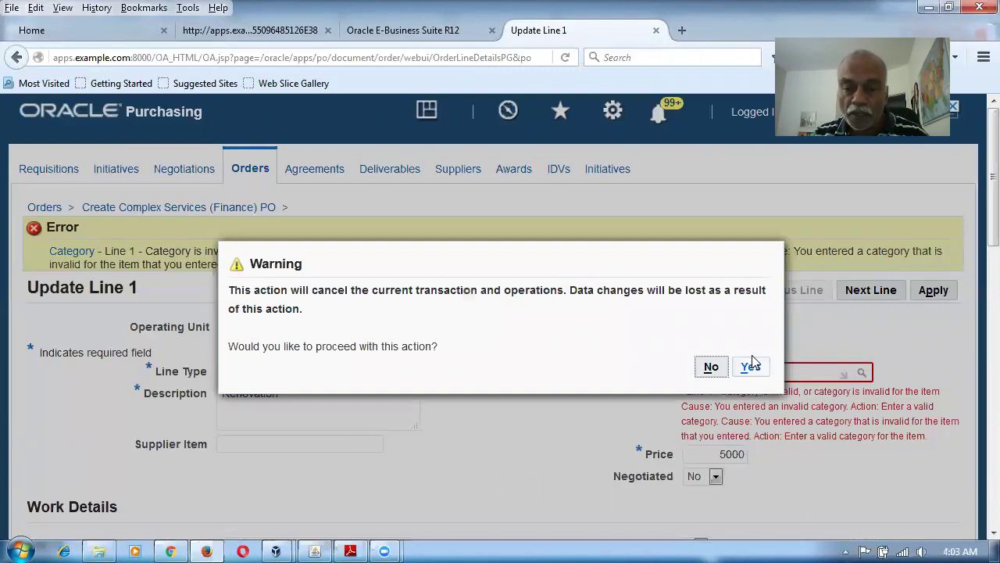
left_click(752, 370)
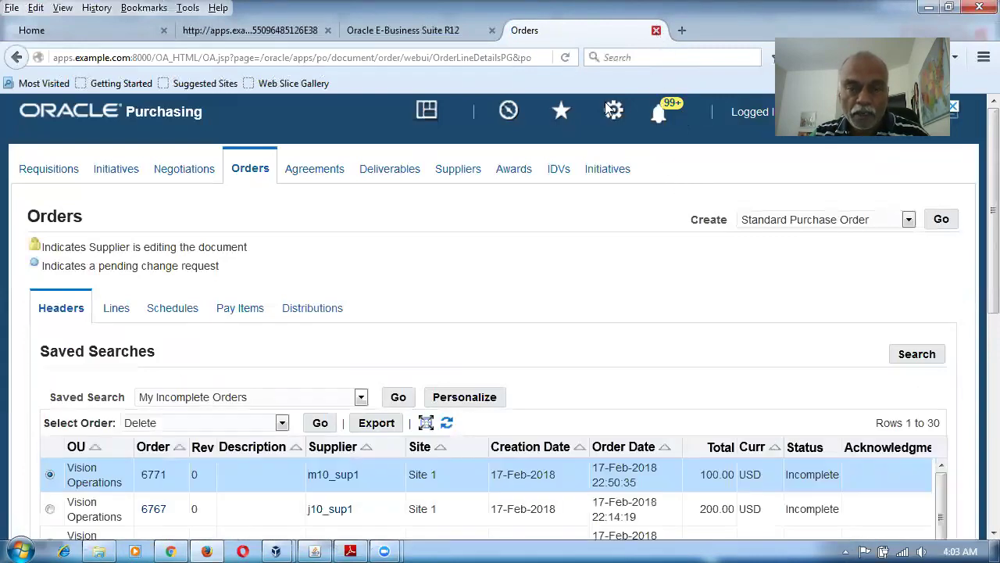
left_click(658, 31)
Step: Switch to the Oracle Applications forms window and change the responsibility to Human Resources, Vision Enterprises
left_click(312, 550)
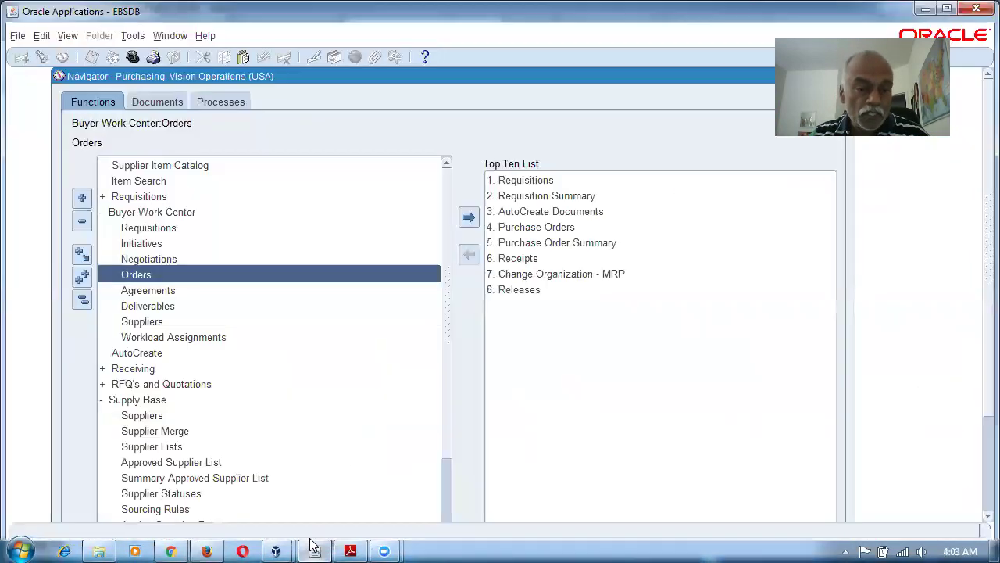
left_click(82, 300)
left_click(137, 309)
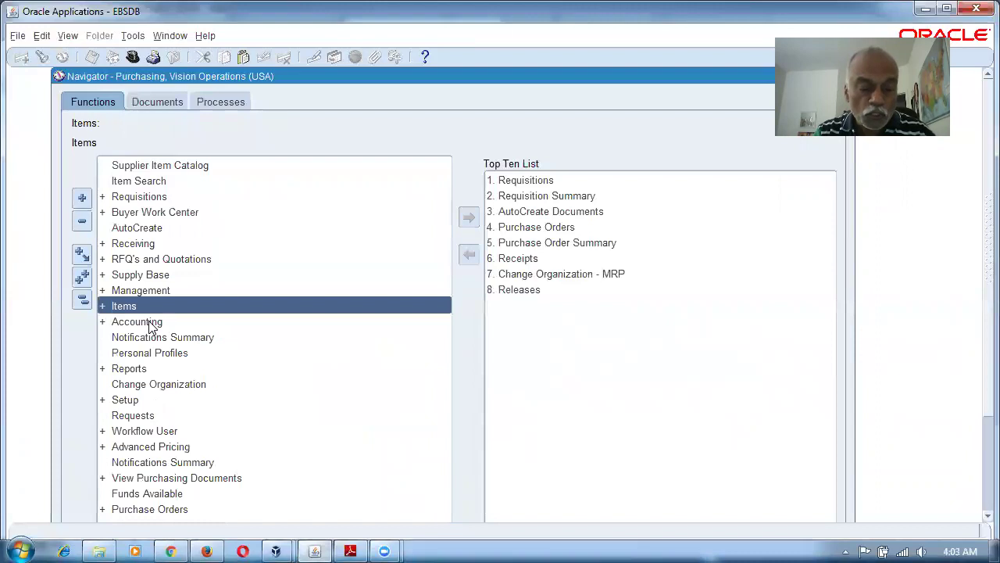
key("alt+f")
key("w")
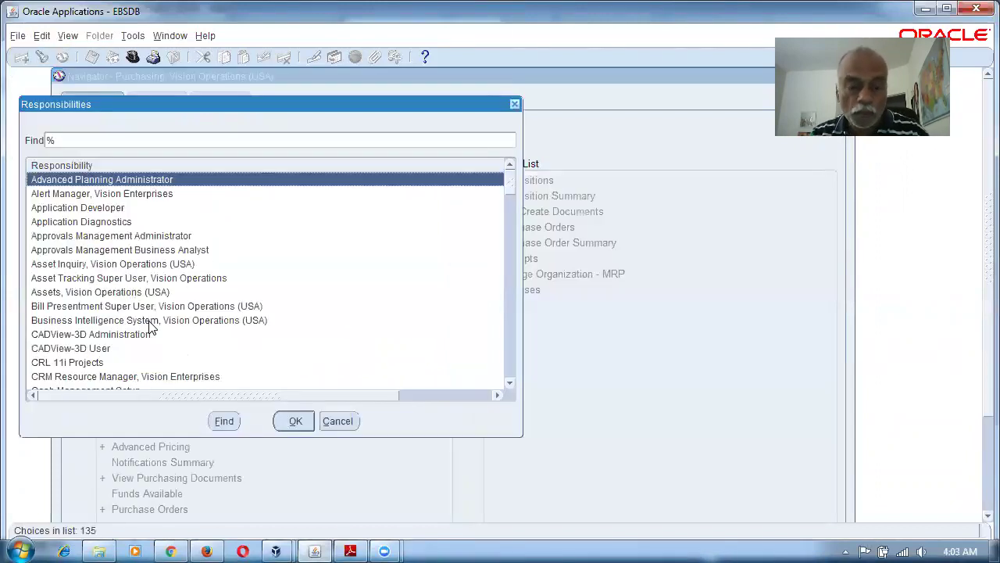
double_click(151, 320)
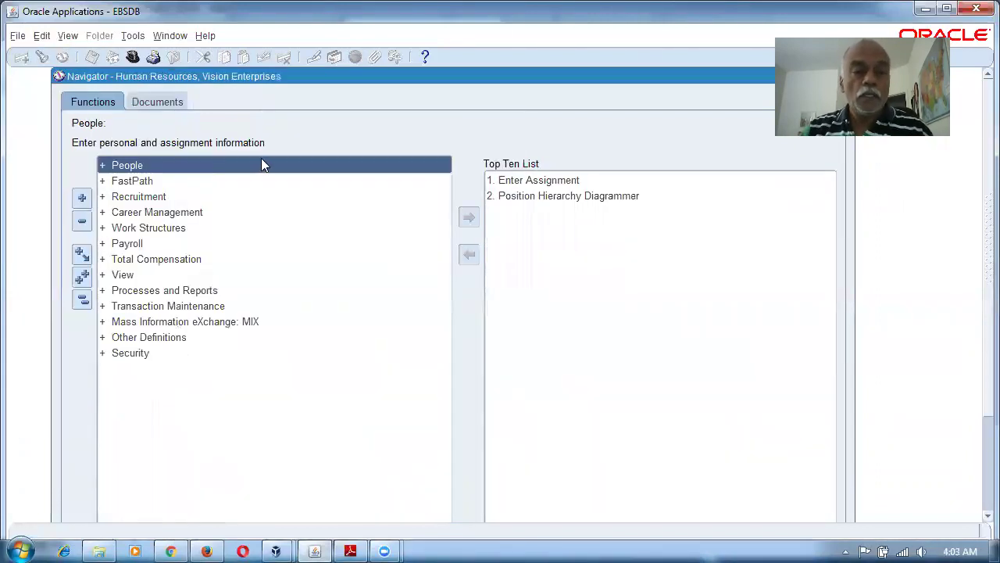
Step: Open the People form and find the purchase order buyer's employee record by full name
double_click(247, 165)
double_click(233, 182)
type("stock%pat%")
key("Return")
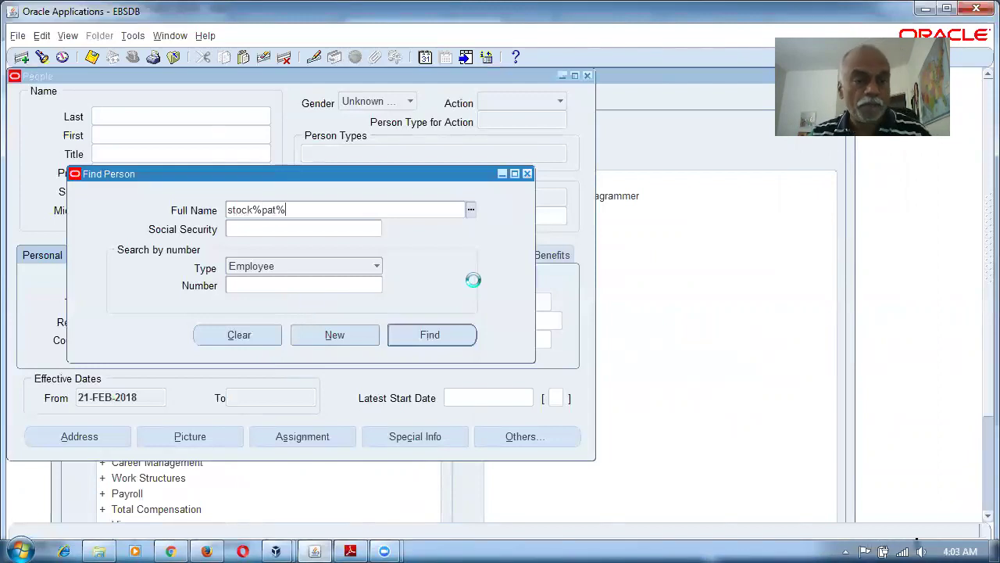
left_click(420, 336)
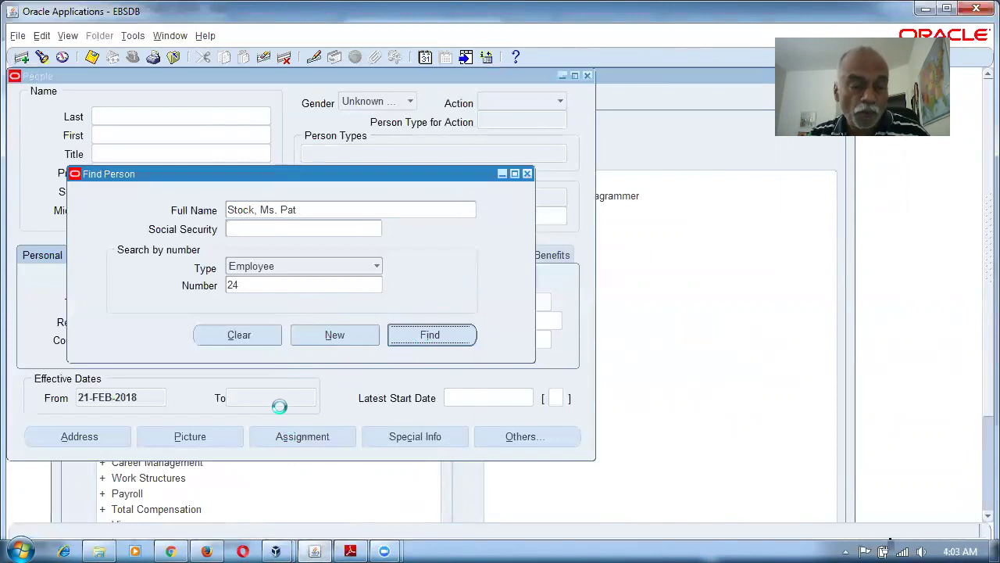
Step: Open the buyer's assignment and display its Purchase Order Information
left_click(300, 437)
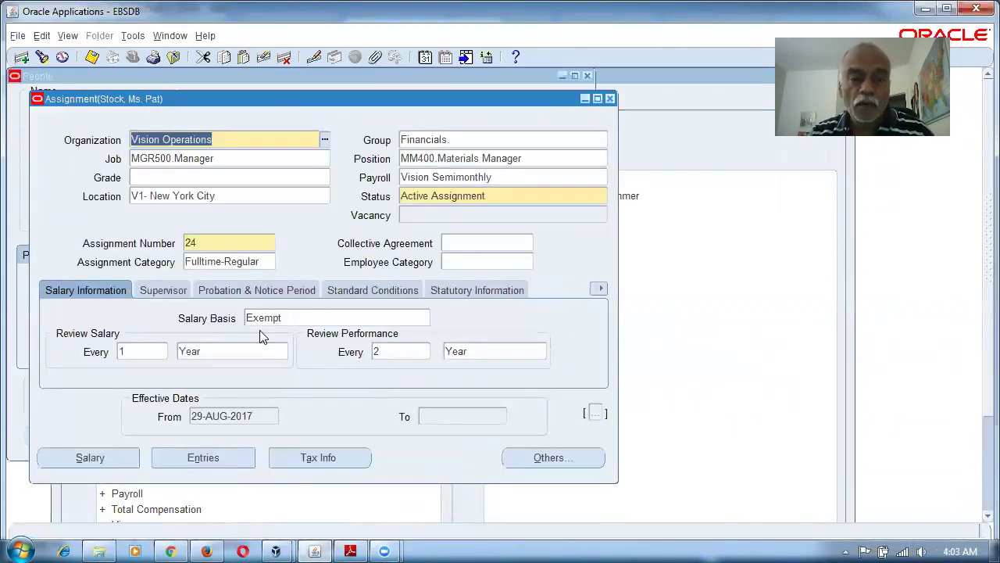
left_click(601, 291)
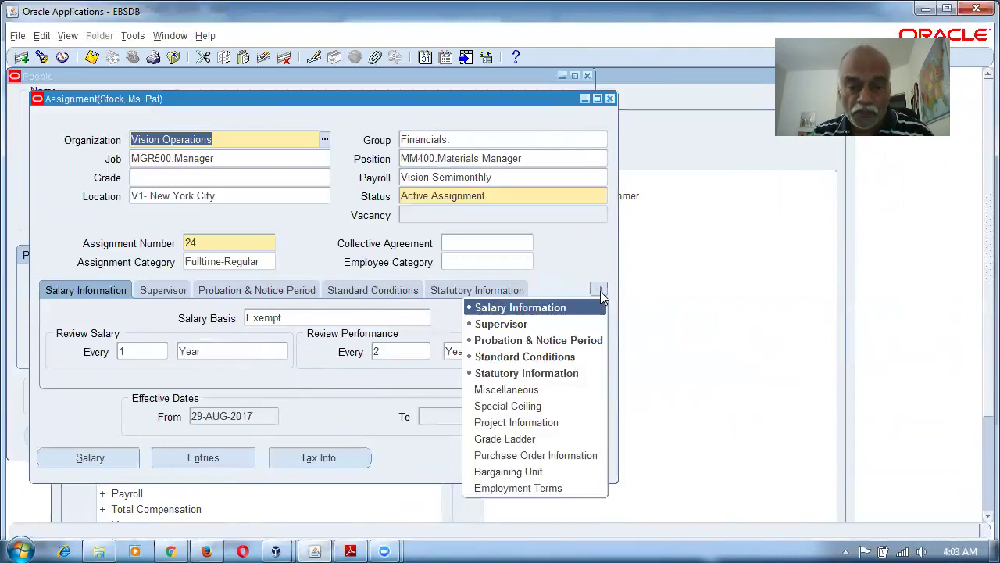
left_click(569, 453)
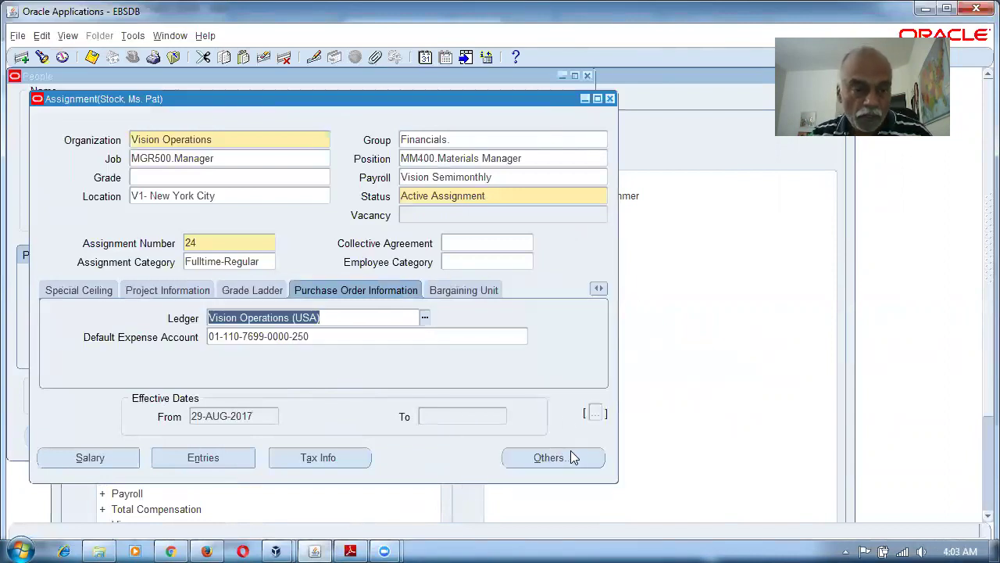
Step: Review the company, department, account, sub-account and product segments of the buyer's default expense account, and return to the Purchase Order Information
left_click(327, 337)
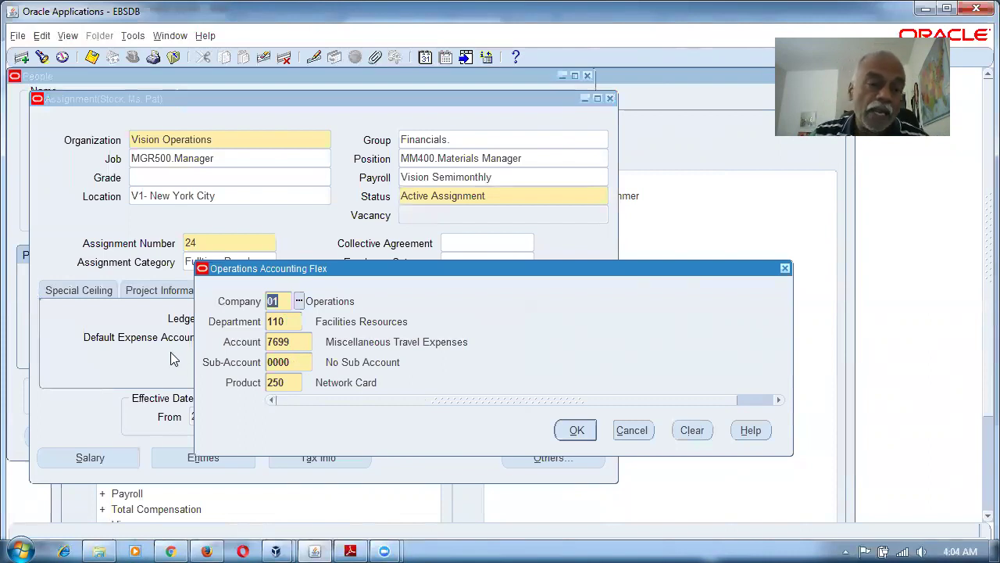
left_click(280, 324)
left_click(275, 301)
left_click(285, 319)
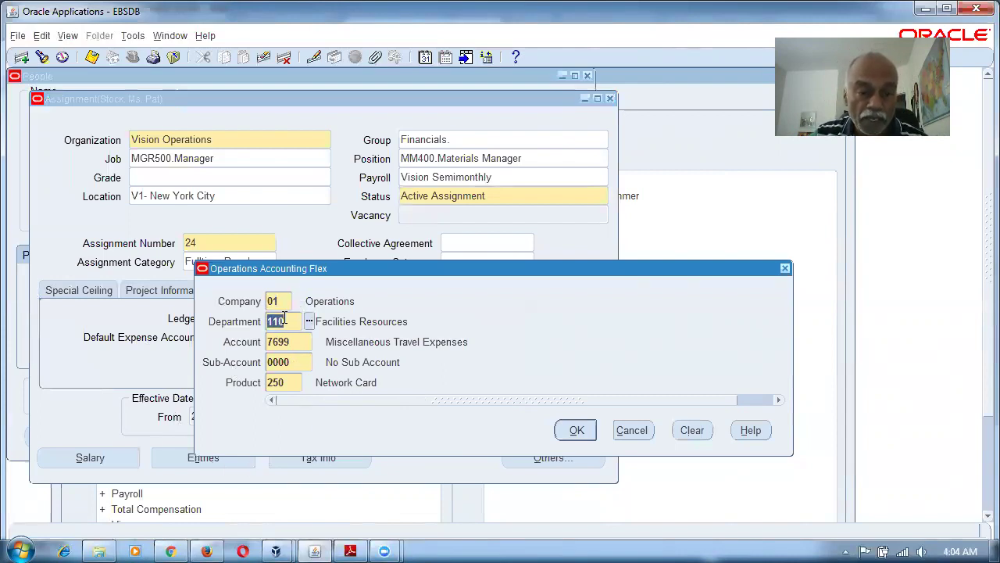
left_click(300, 345)
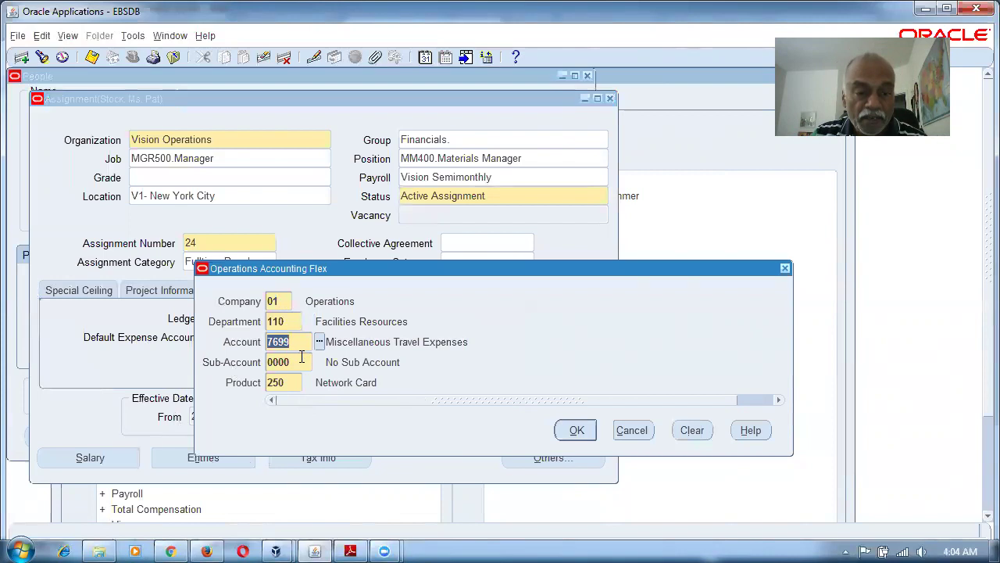
left_click(297, 361)
left_click(286, 383)
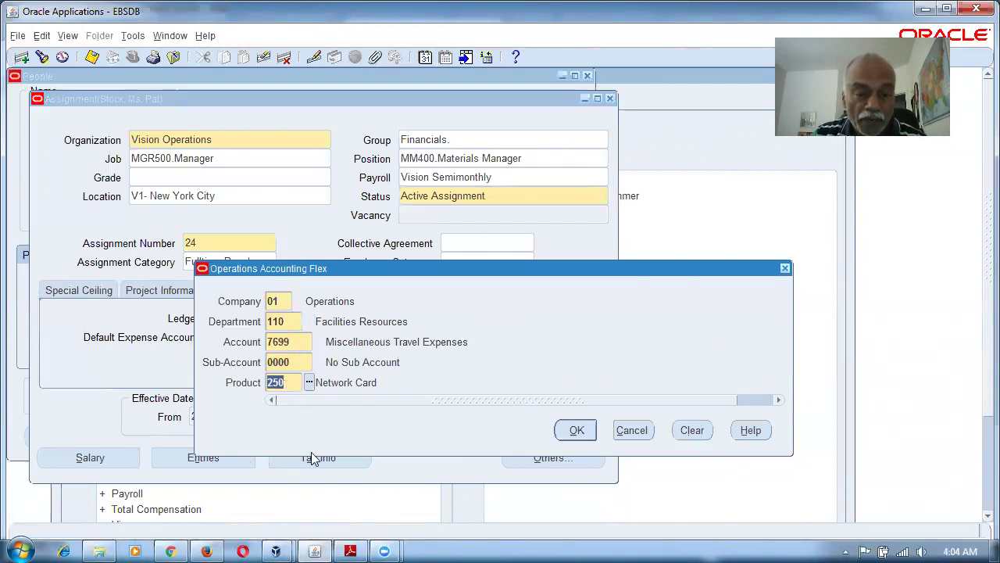
left_click(577, 431)
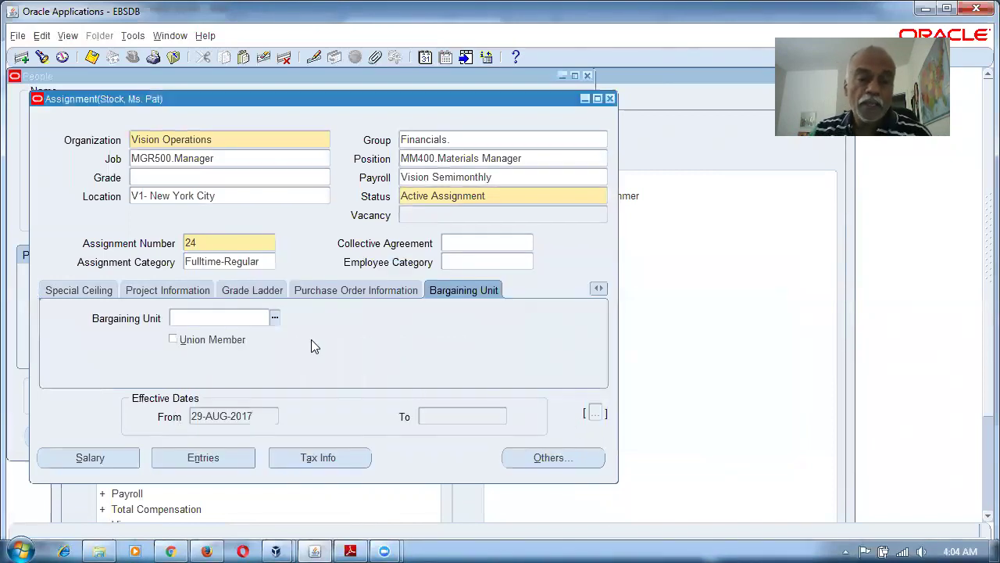
left_click(373, 292)
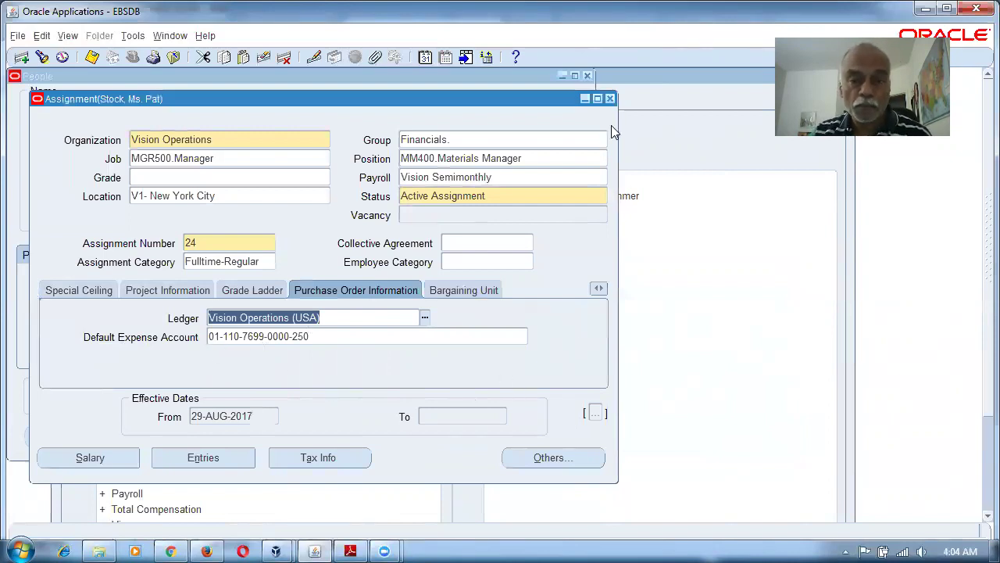
Step: Close the Assignment and People forms and change the responsibility to Purchasing, Vision Operations (USA)
left_click(610, 99)
left_click(588, 77)
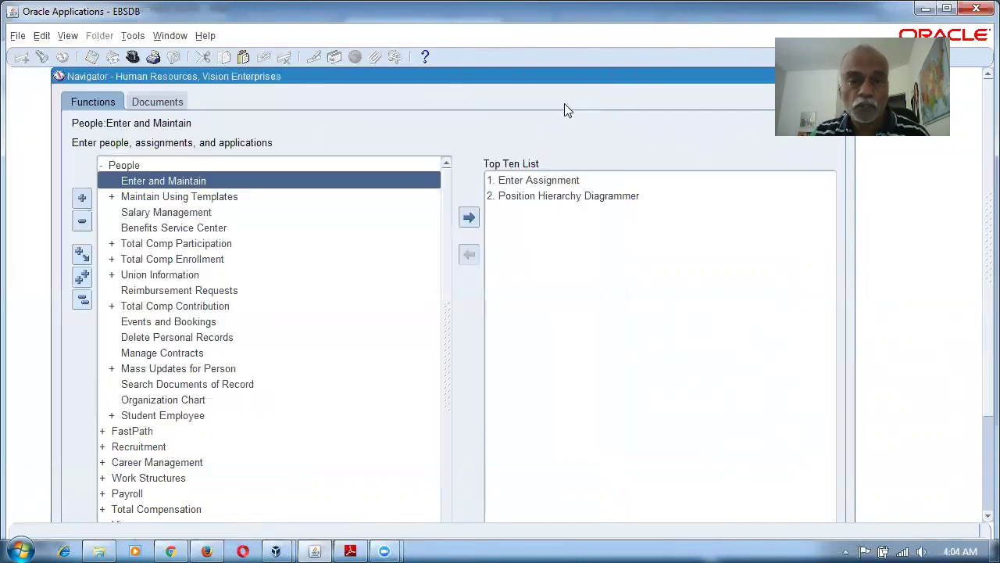
left_click(211, 319)
key("alt+f")
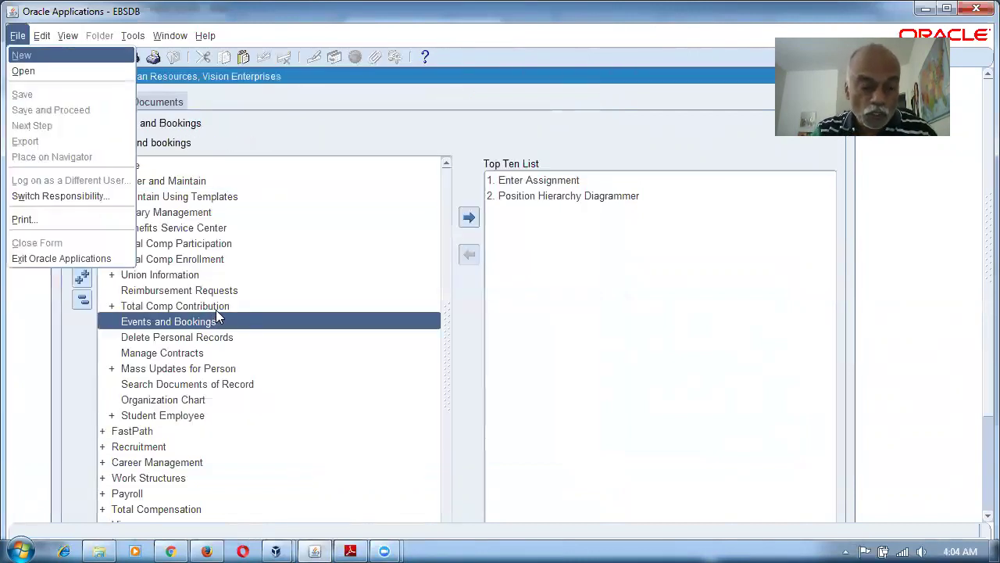
key("r")
key("Return")
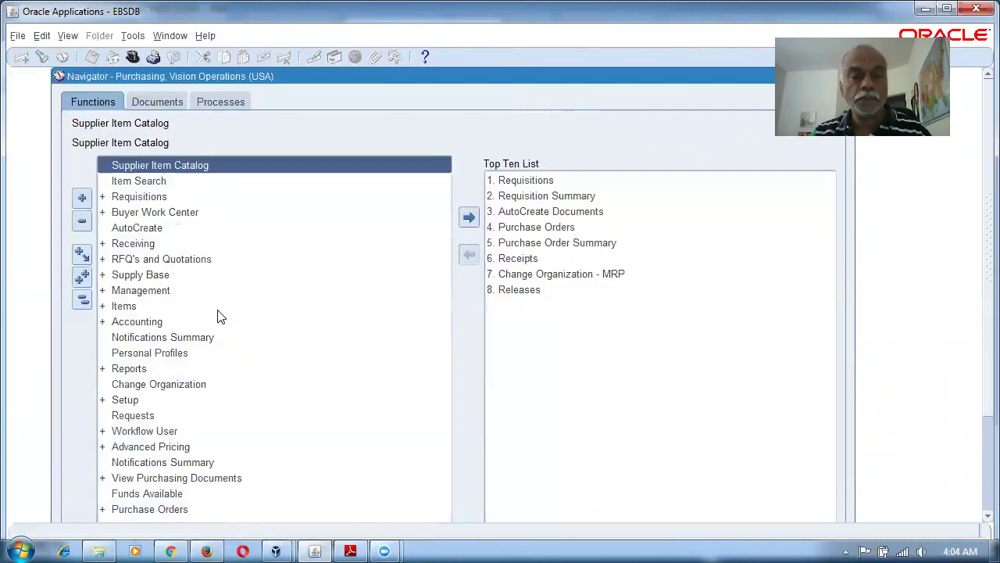
Step: Open the Expense Account Rules page from the Accounting functions of the Financials setup
key("f")
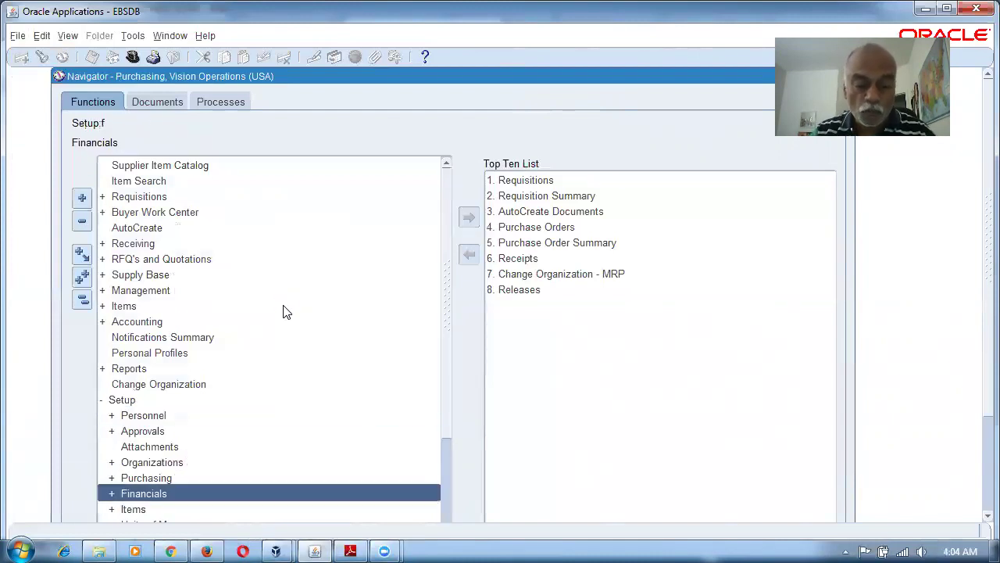
key("p")
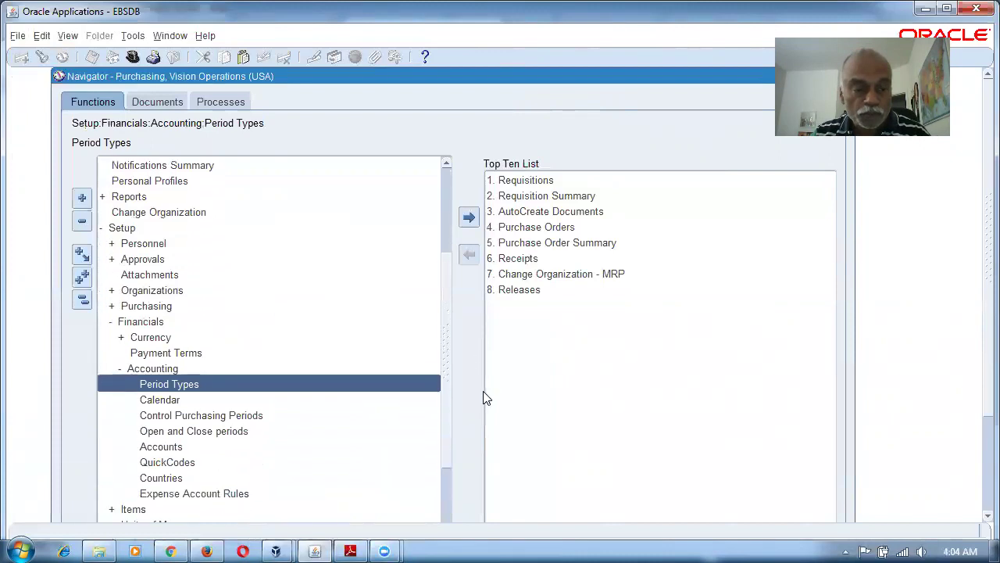
left_click(244, 477)
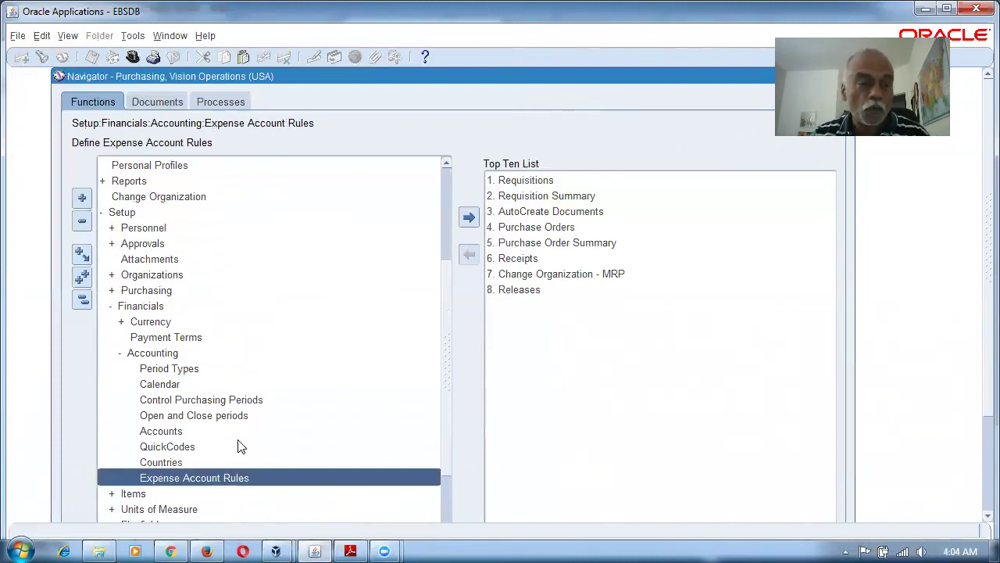
double_click(238, 483)
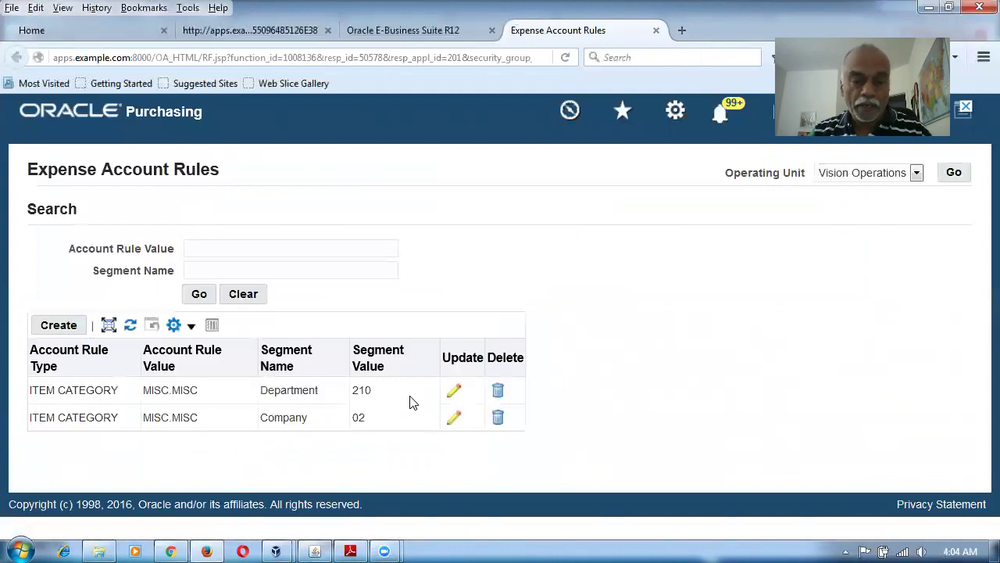
Step: Delete the existing MISC.MISC expense account rules for the Department and Company segments
left_click(511, 390)
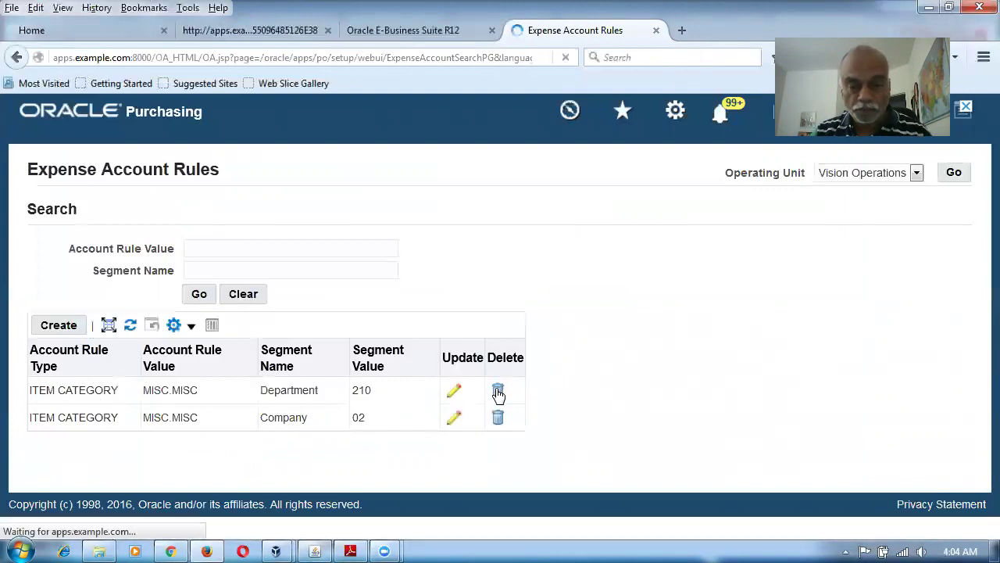
left_click(752, 341)
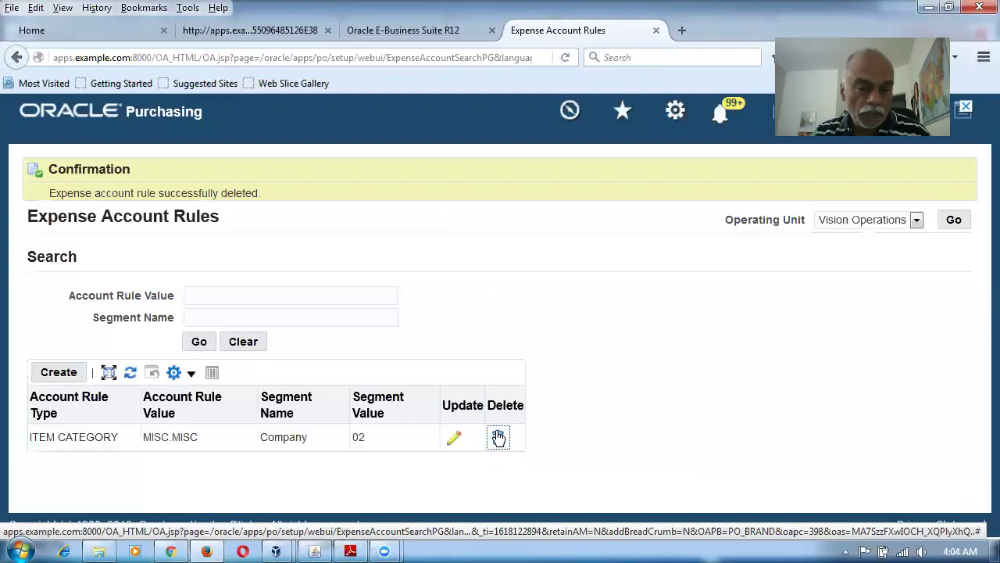
left_click(499, 438)
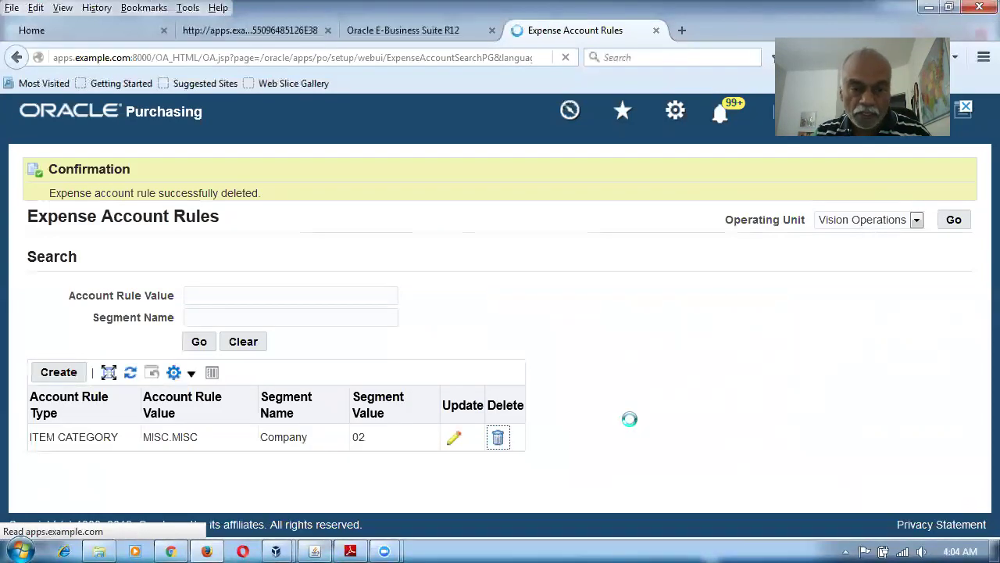
left_click(751, 339)
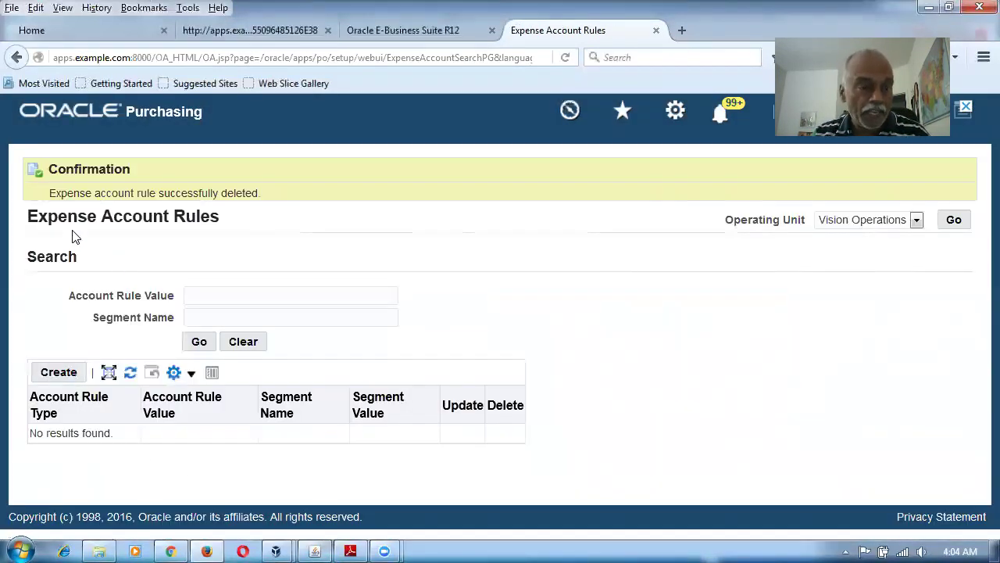
Step: Create an ITEM CATEGORY expense account rule for MISC.MISC with the Company segment set to 02 (Distribution)
left_click_drag(44, 224, 202, 234)
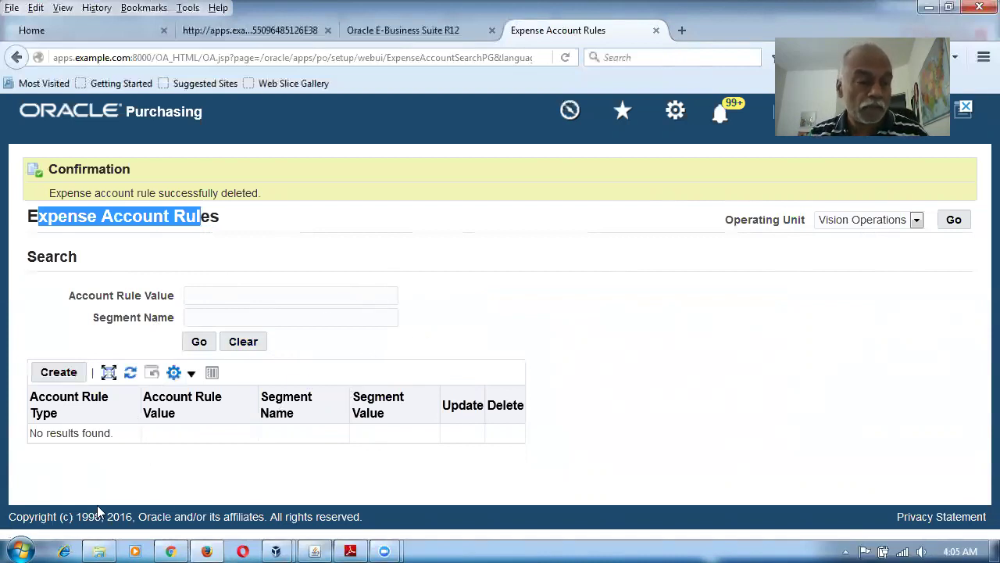
left_click(60, 373)
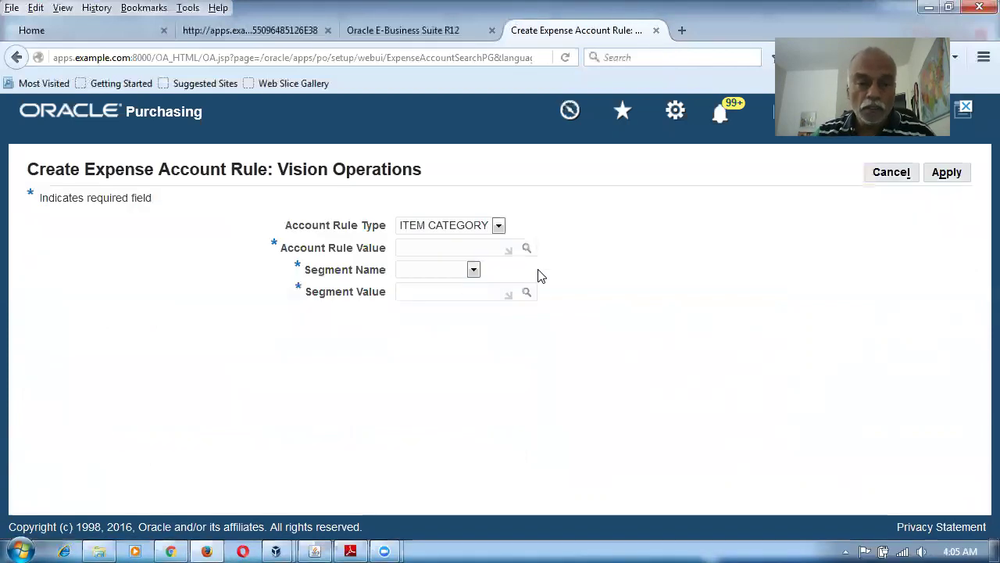
left_click(440, 249)
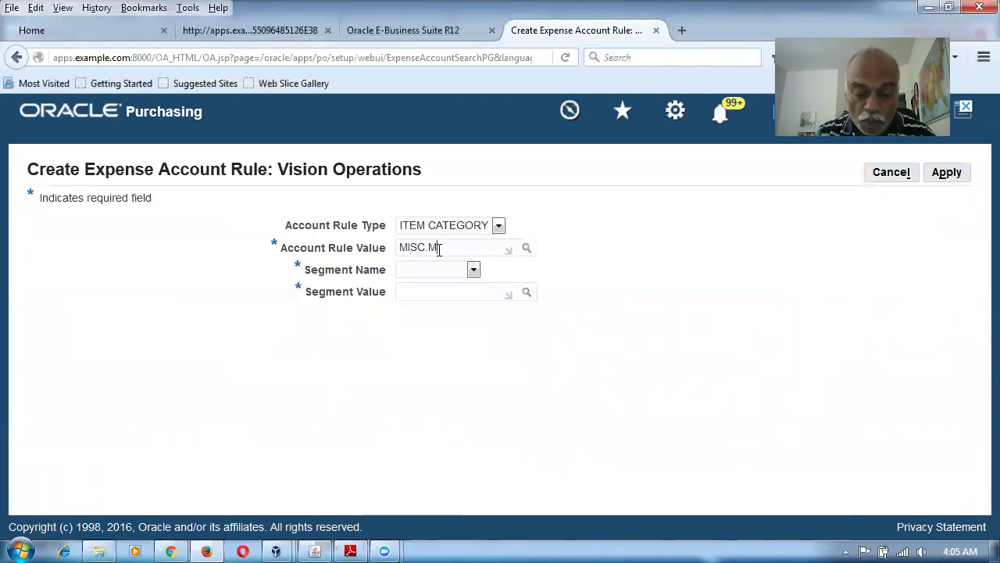
key("Tab")
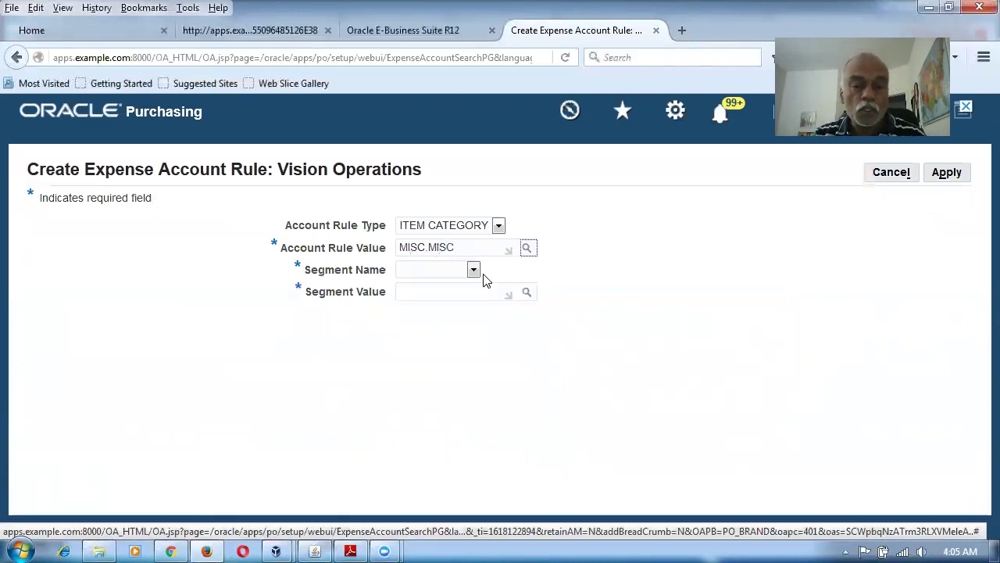
left_click(472, 270)
left_click(461, 295)
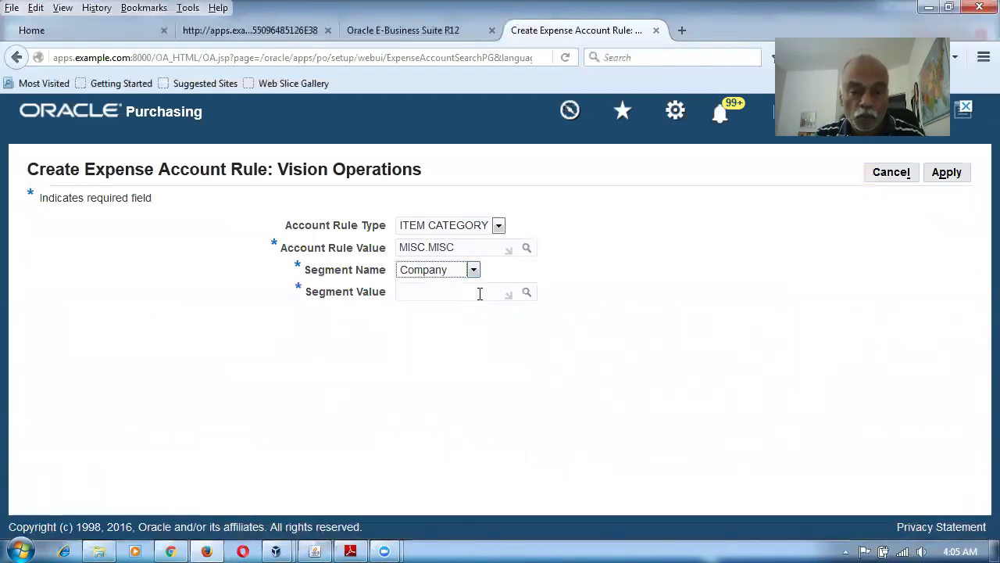
left_click(527, 293)
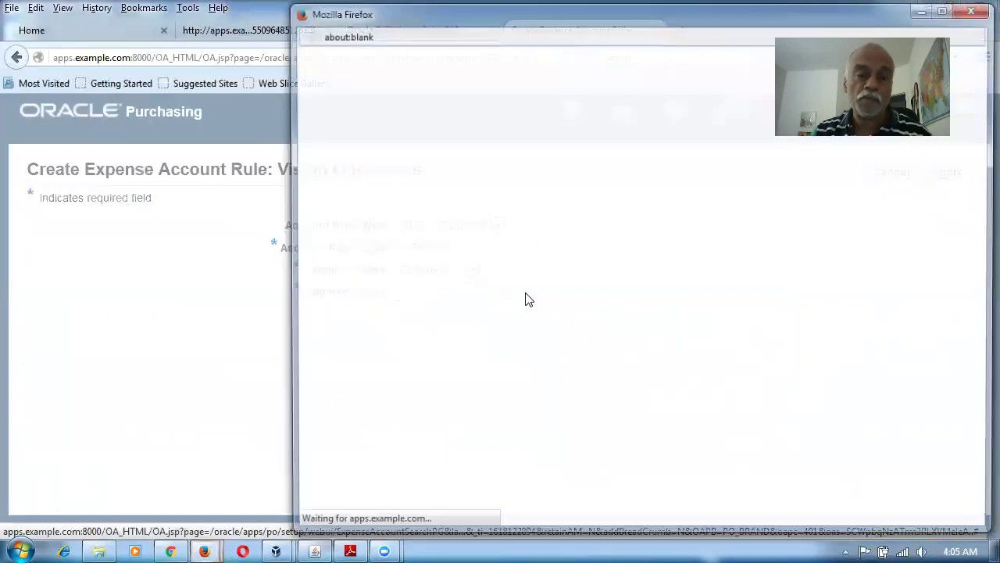
left_click(491, 178)
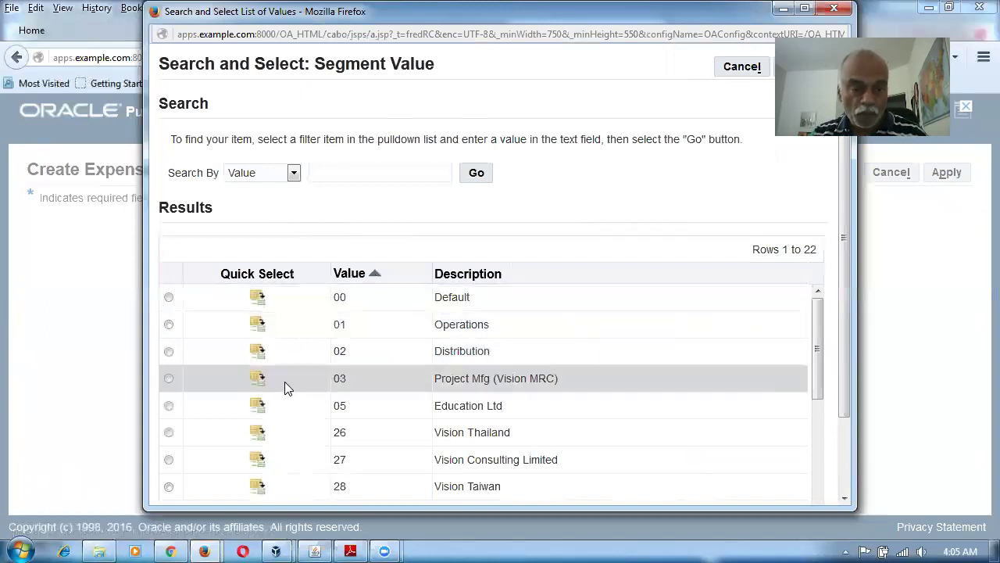
left_click(256, 356)
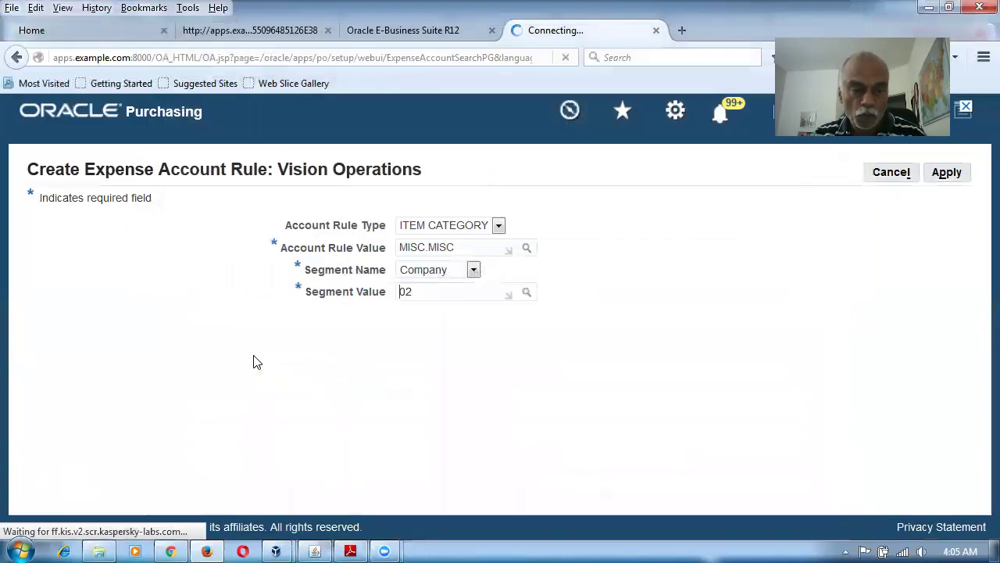
left_click(947, 172)
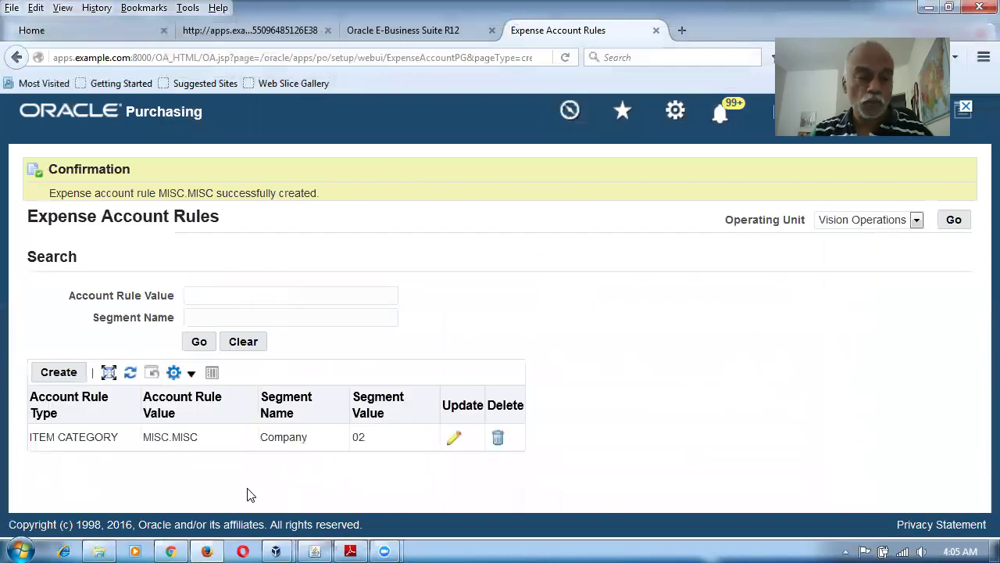
Step: Create a second ITEM CATEGORY expense account rule for MISC.MISC with the Department segment set to 140 (Communications Resources)
left_click(55, 373)
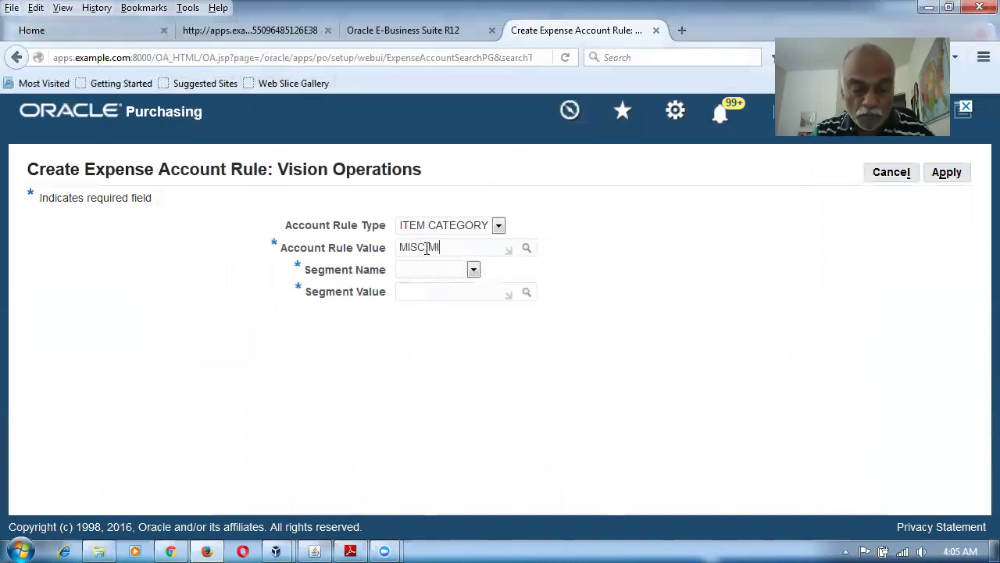
key("Tab")
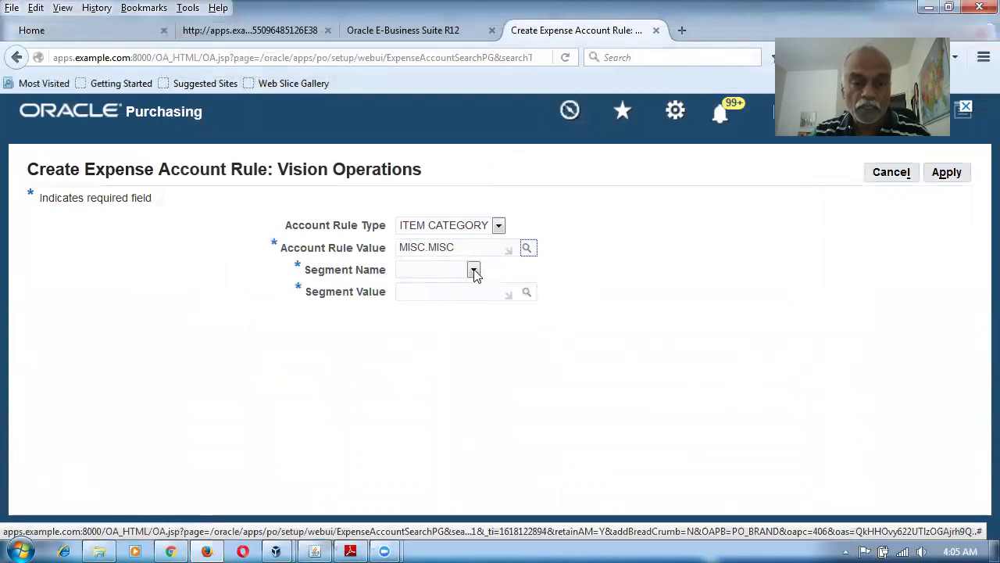
left_click(473, 270)
left_click(465, 313)
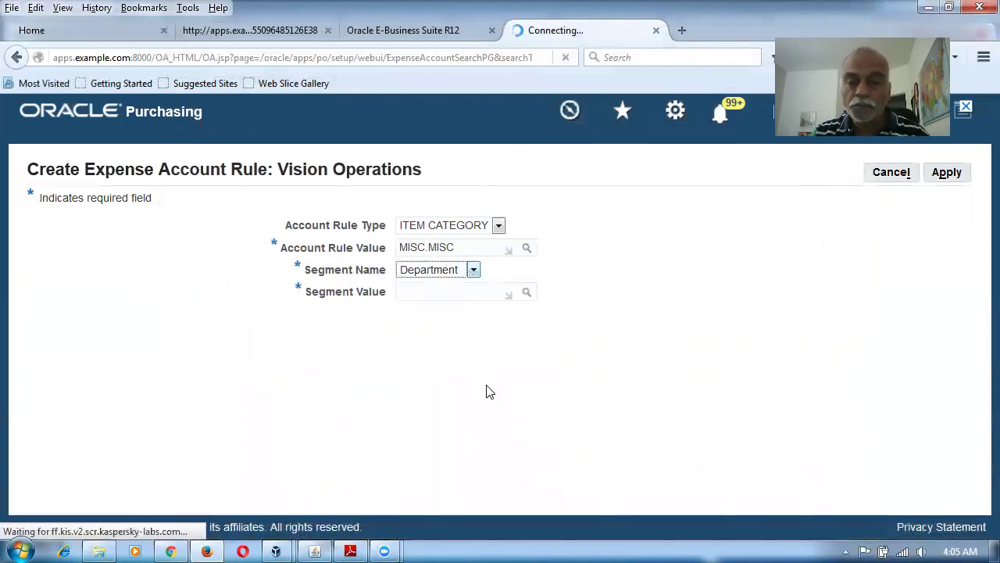
left_click(527, 292)
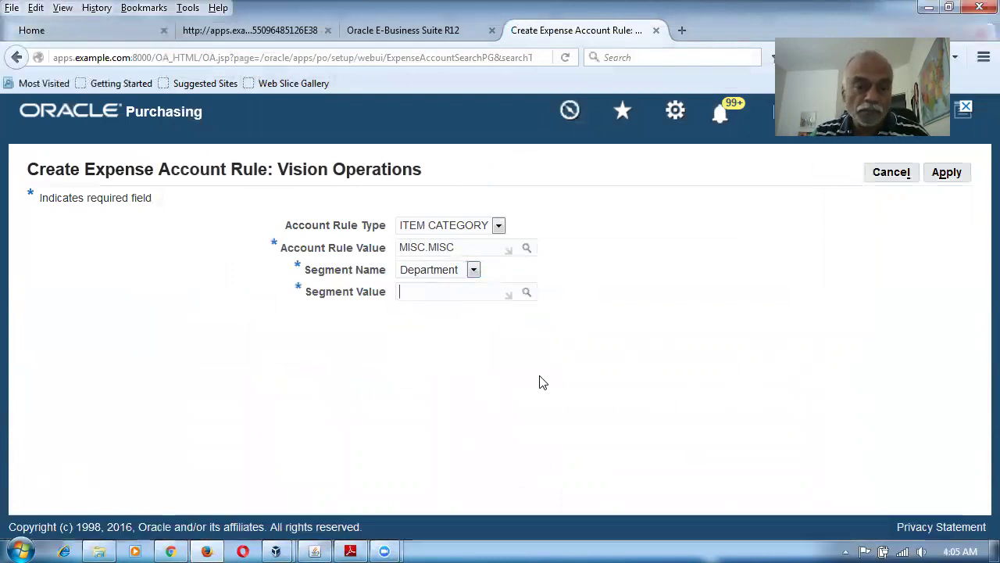
left_click(471, 176)
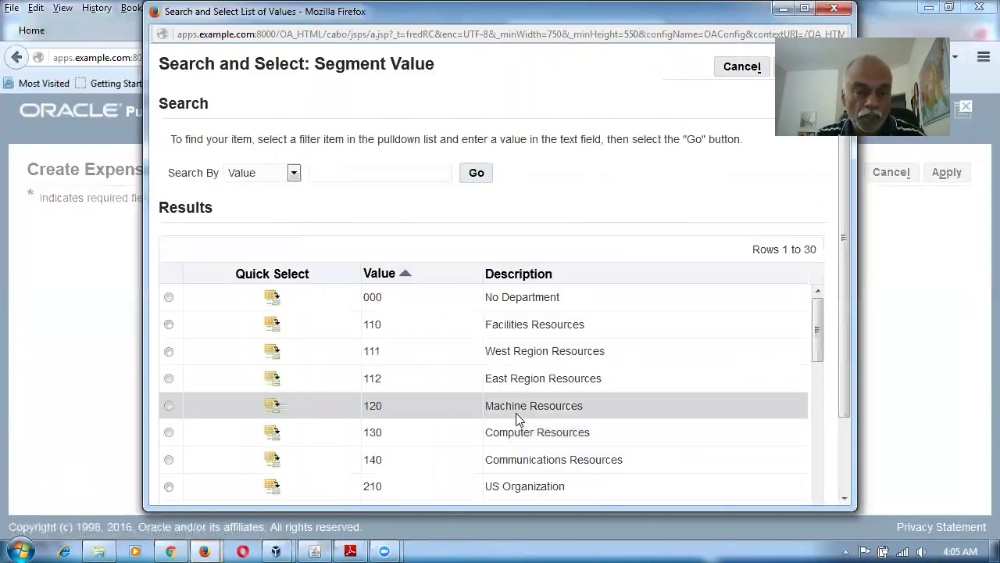
left_click(272, 461)
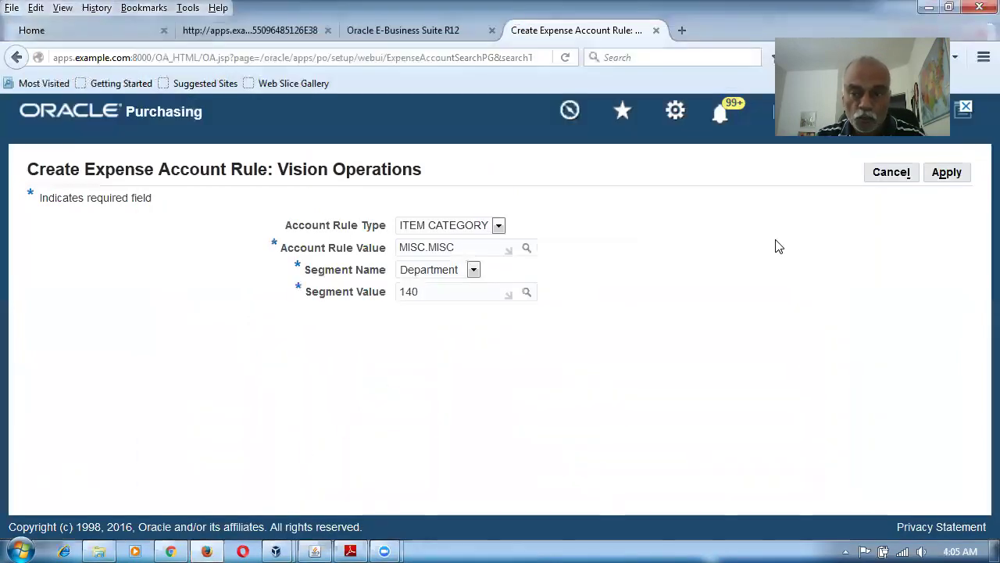
left_click(947, 172)
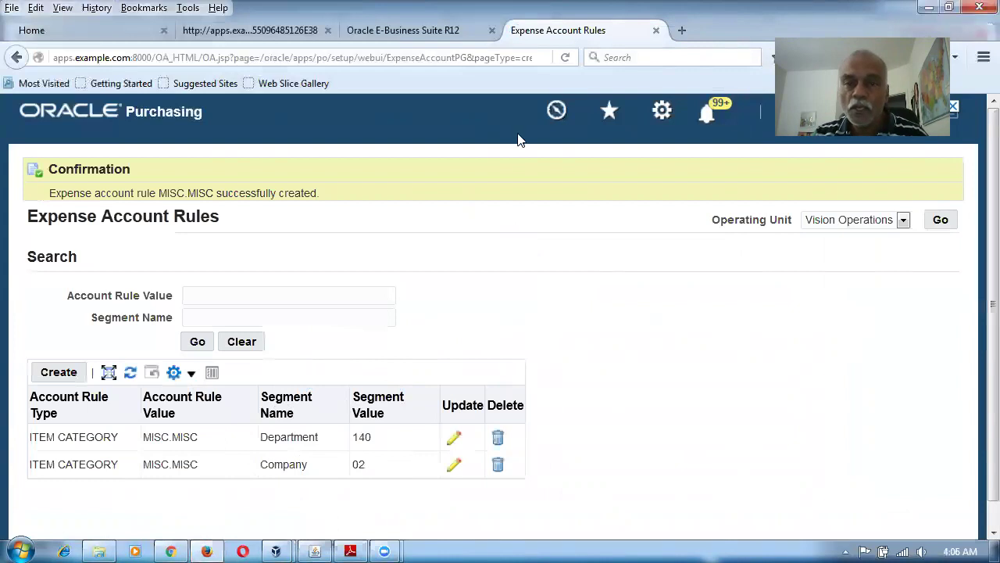
Step: Close the Expense Account Rules page and switch to the Oracle Applications forms window
left_click(655, 30)
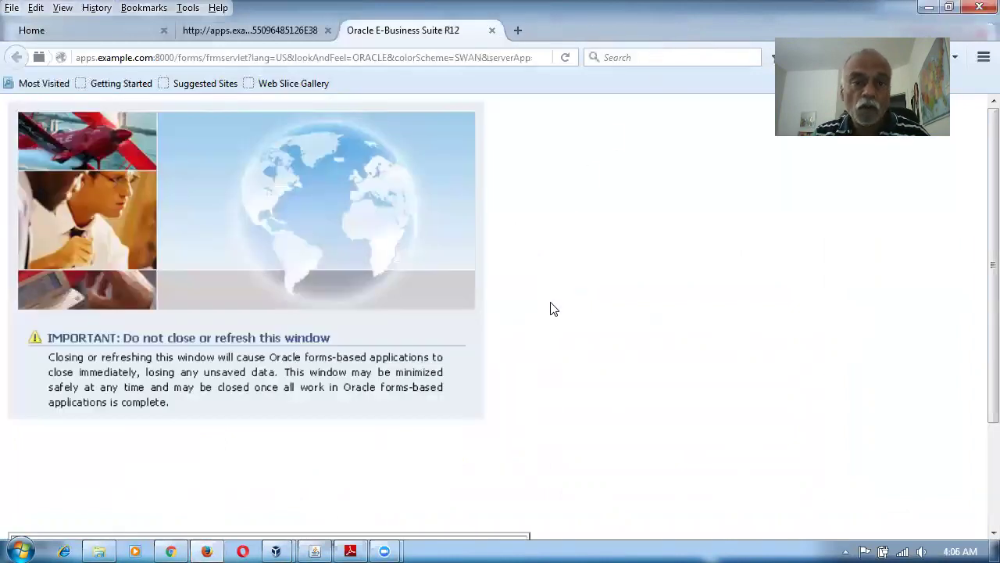
left_click(315, 551)
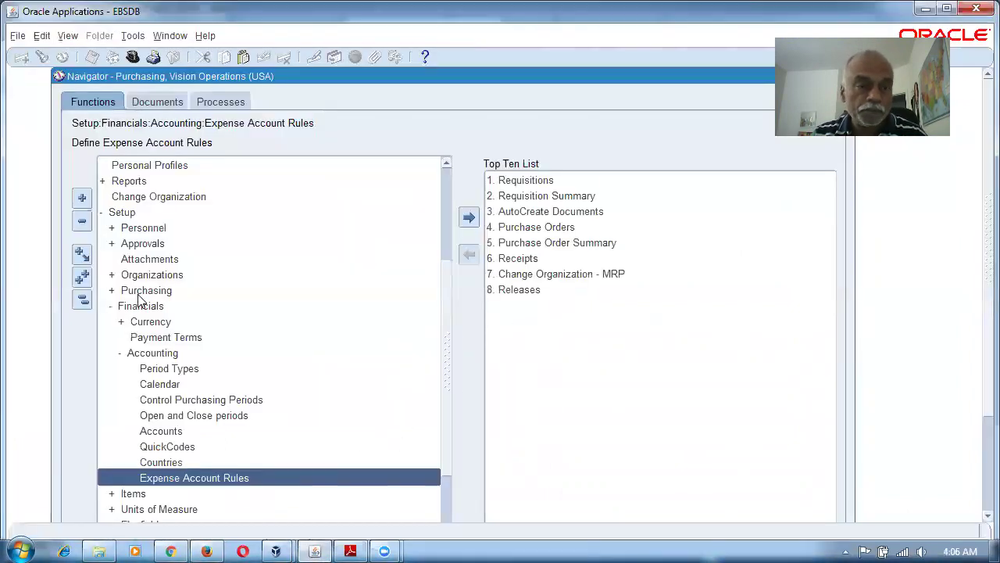
Step: Open the Orders page of the Buyer Work Center in the Purchasing responsibility
left_click(83, 299)
double_click(158, 215)
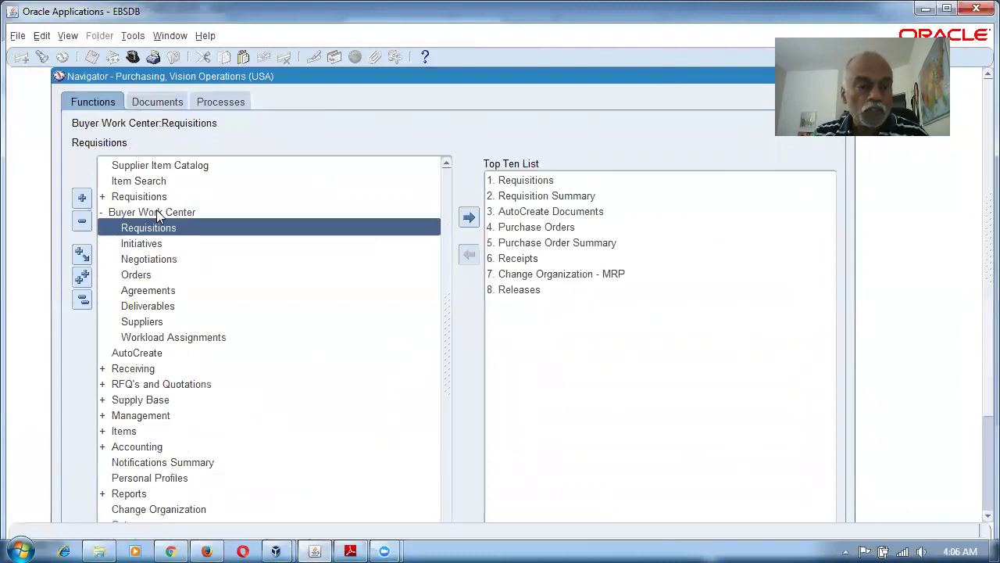
double_click(185, 278)
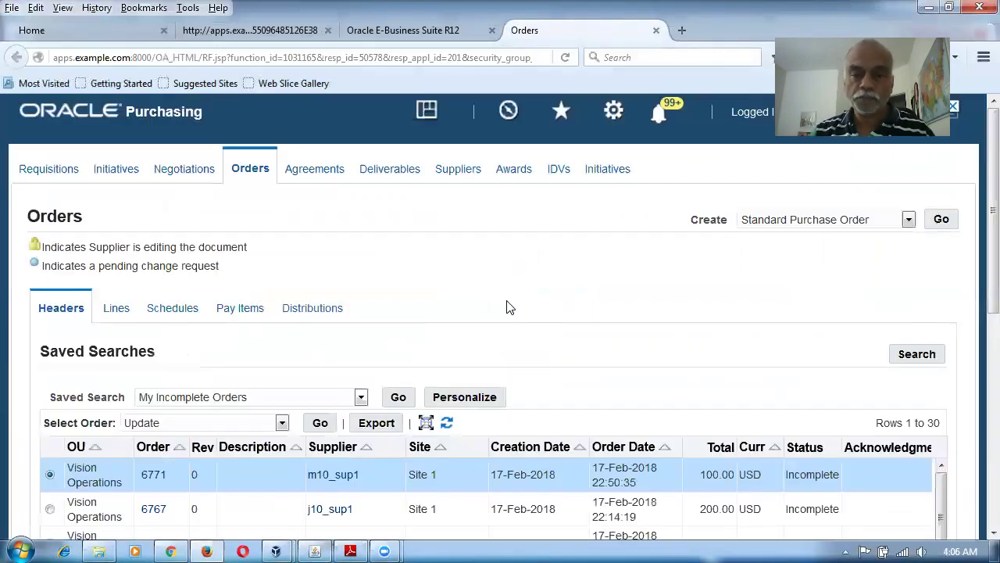
Step: Start a Complex Services (Finance) PO and choose nana_complex_sup1 as the supplier
left_click(856, 225)
left_click(858, 240)
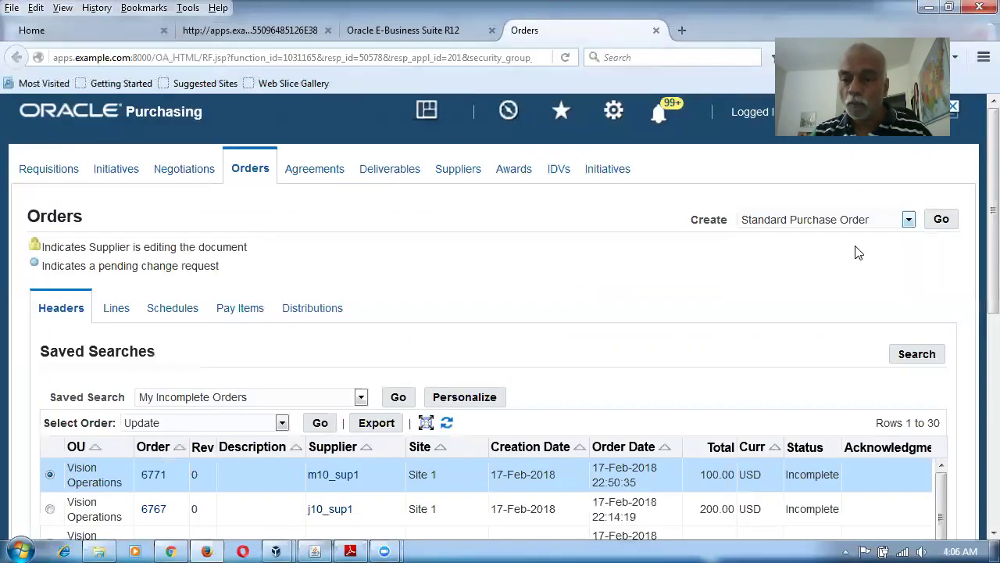
left_click(946, 227)
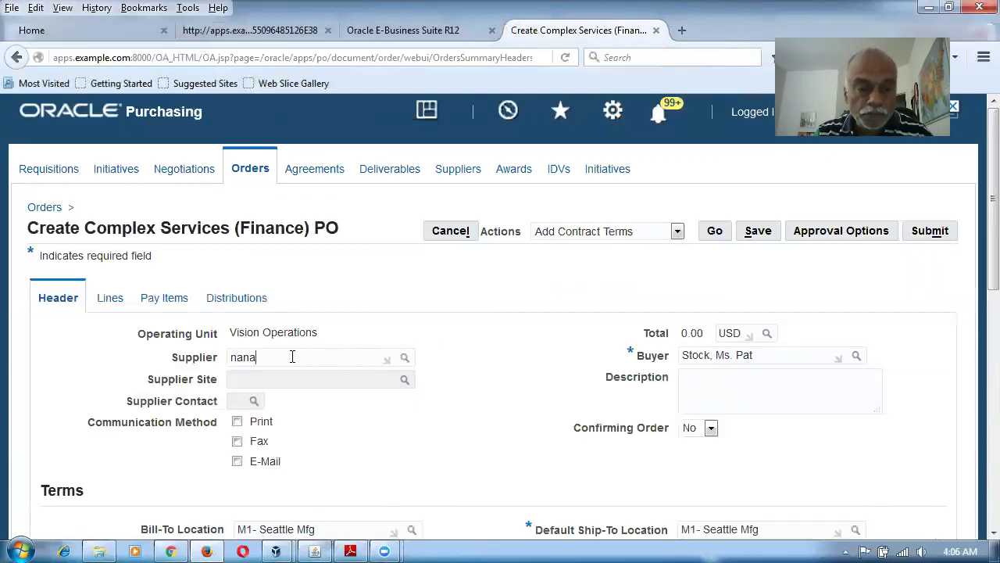
left_click(292, 356)
type("nana")
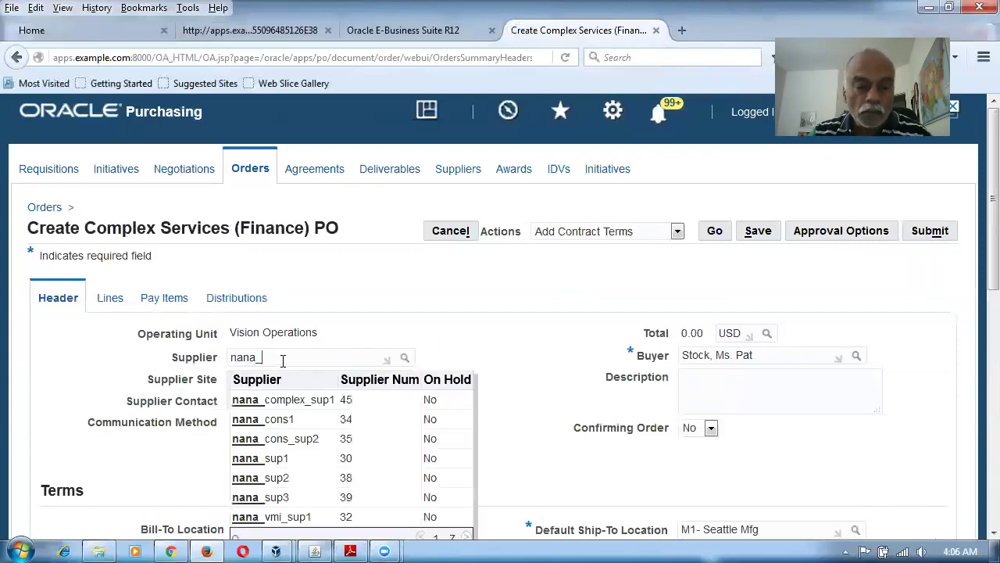
left_click(304, 405)
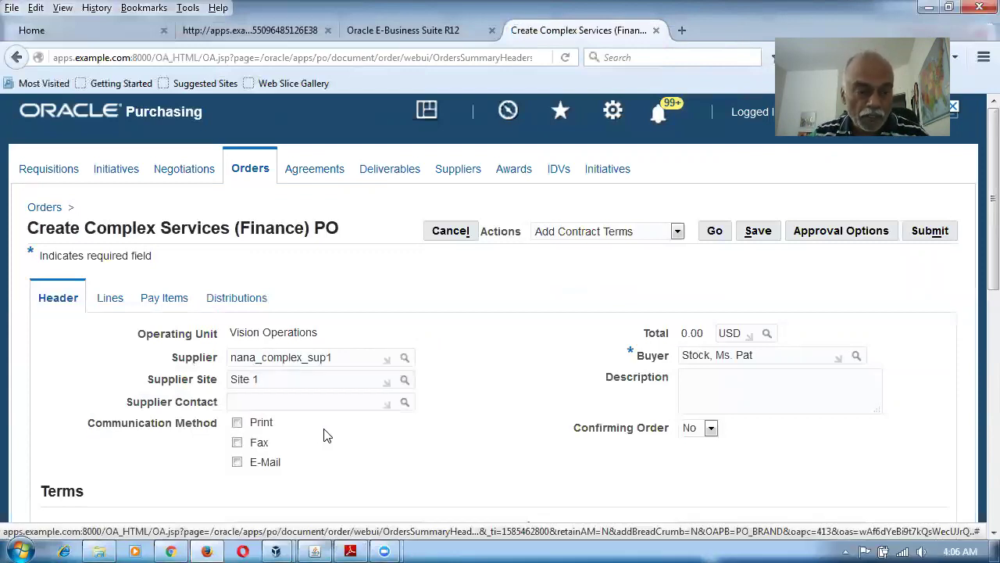
Step: Set the type of the purchase order's line 1 to Fixed Price Services
left_click(110, 304)
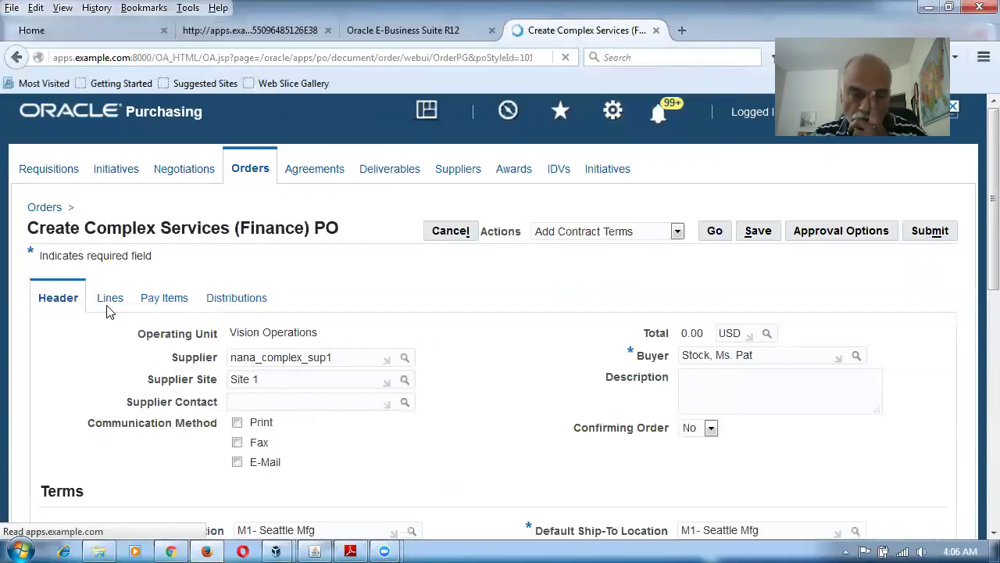
double_click(141, 413)
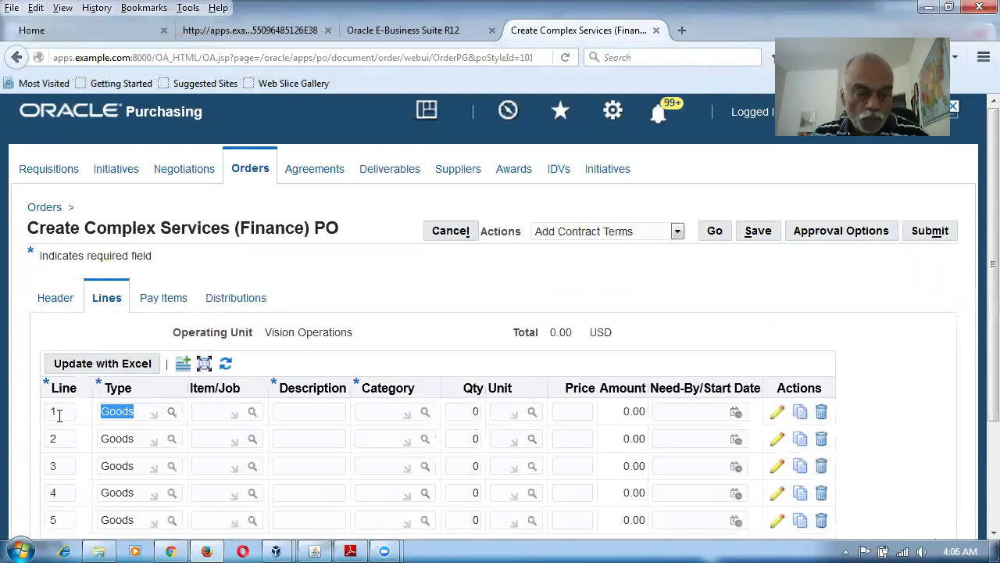
type("F")
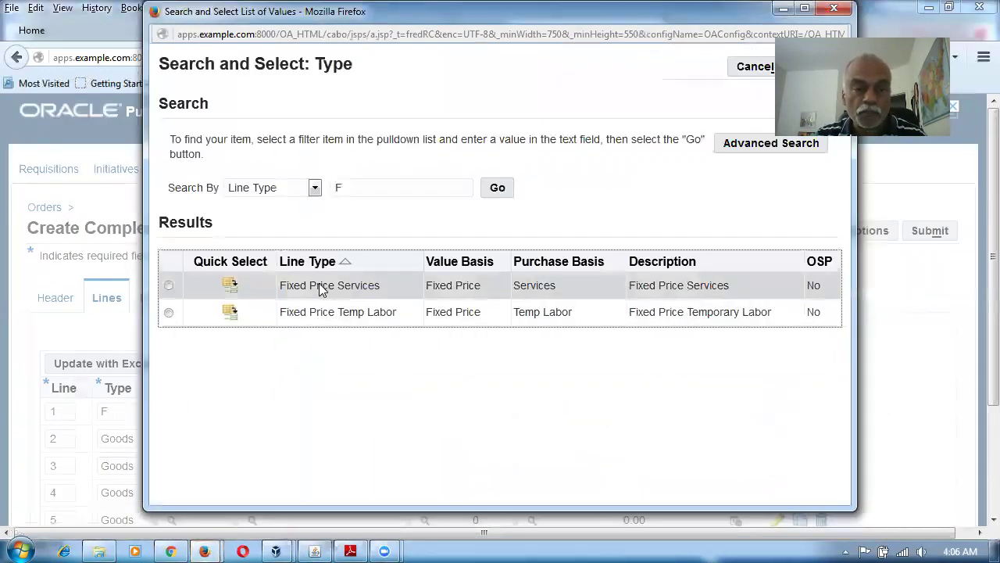
left_click(229, 285)
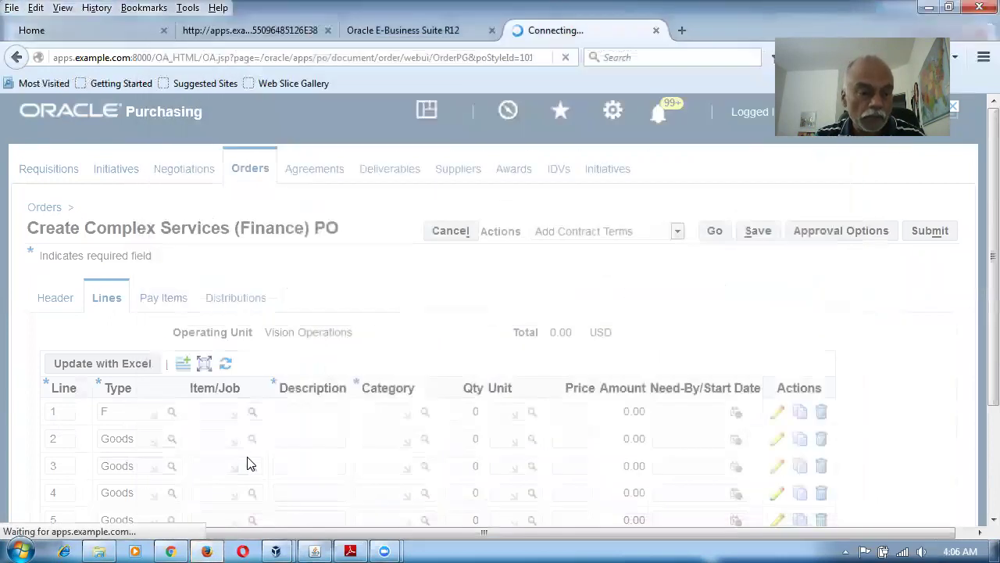
Step: Give line 1 the description REnovation and the category MISC.MISC
left_click(305, 412)
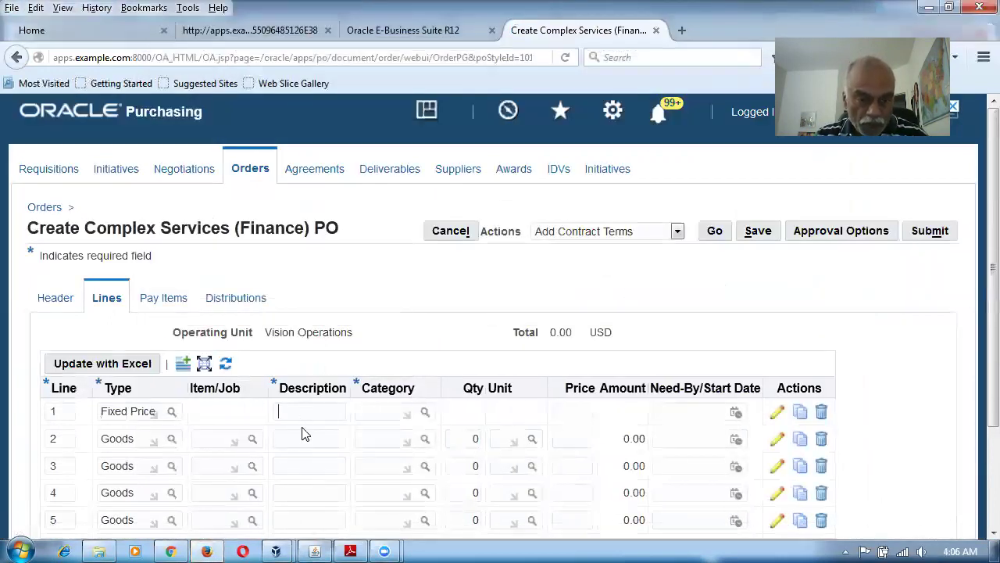
type("Renovatio")
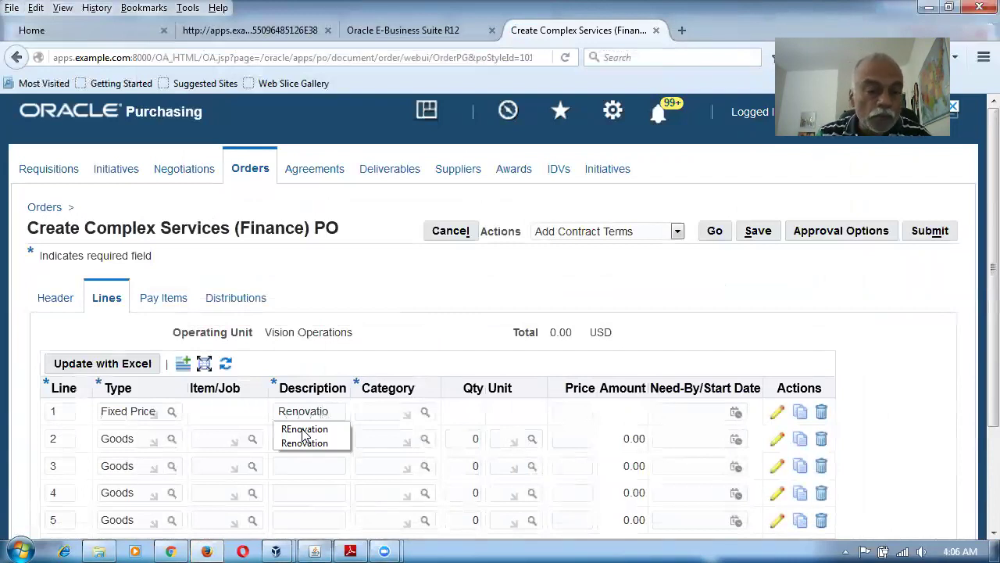
left_click(304, 431)
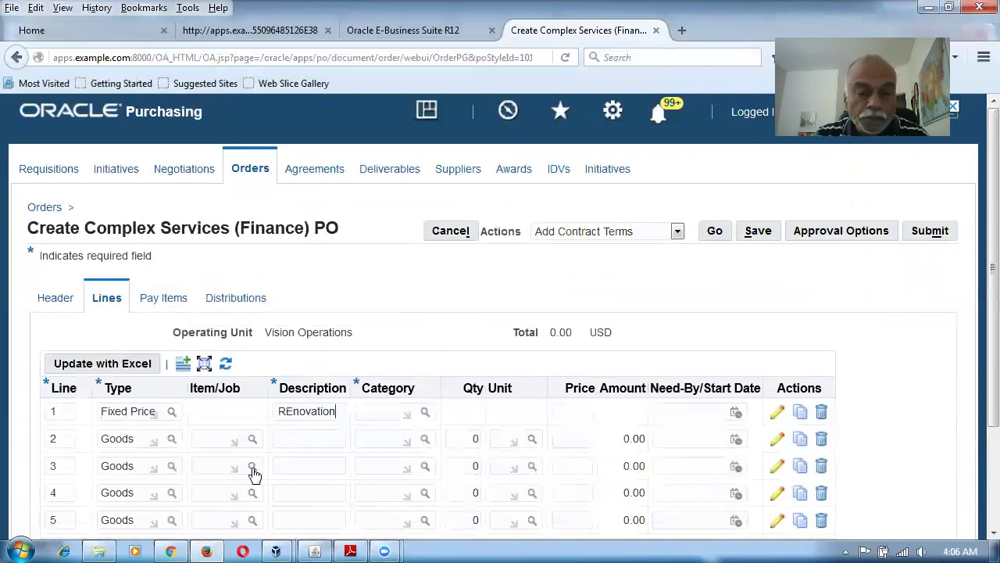
key("Tab")
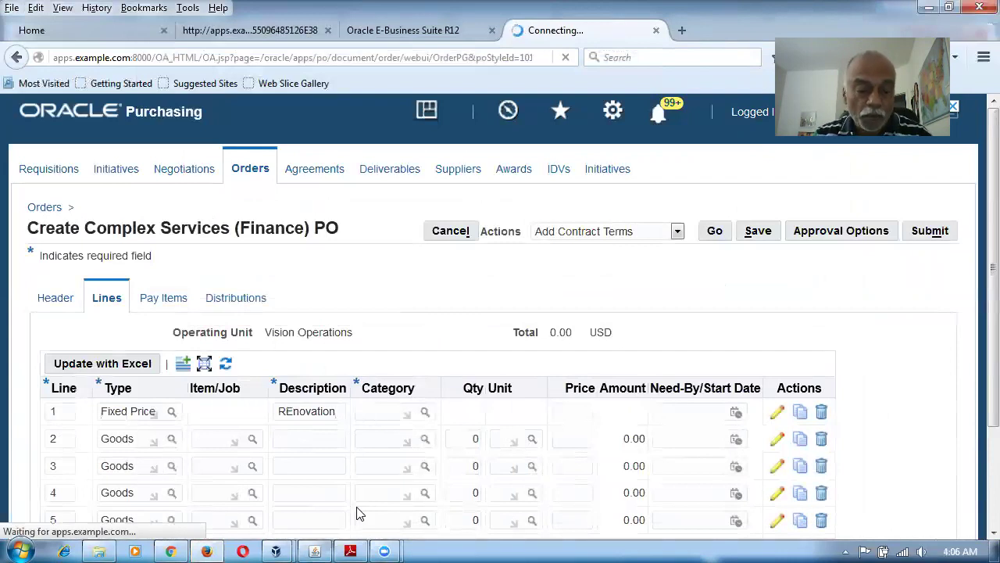
type("MISC.MISC")
key("Tab")
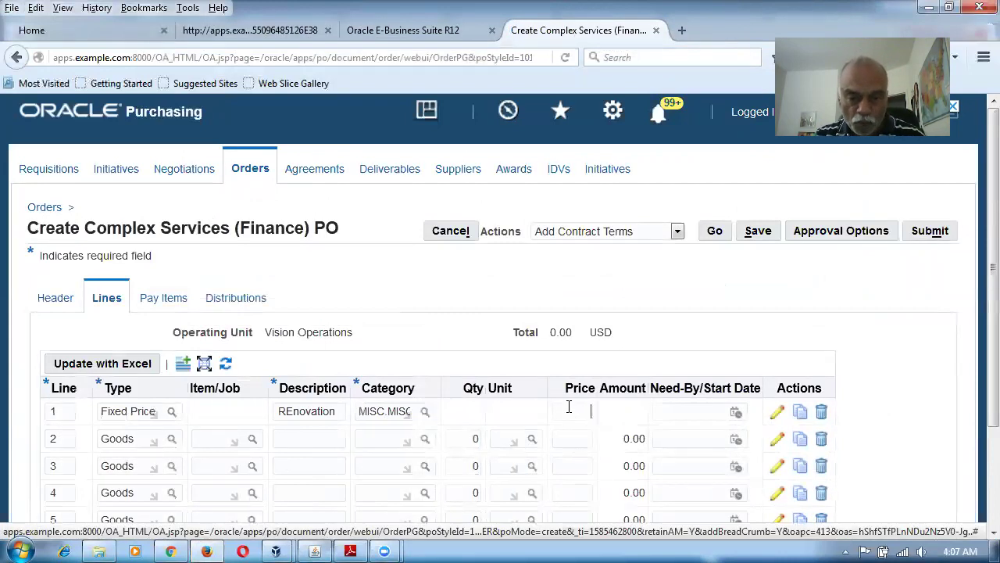
Step: Set line 1's price to 5000 and its need-by date to 26-Feb-2018
type("5000")
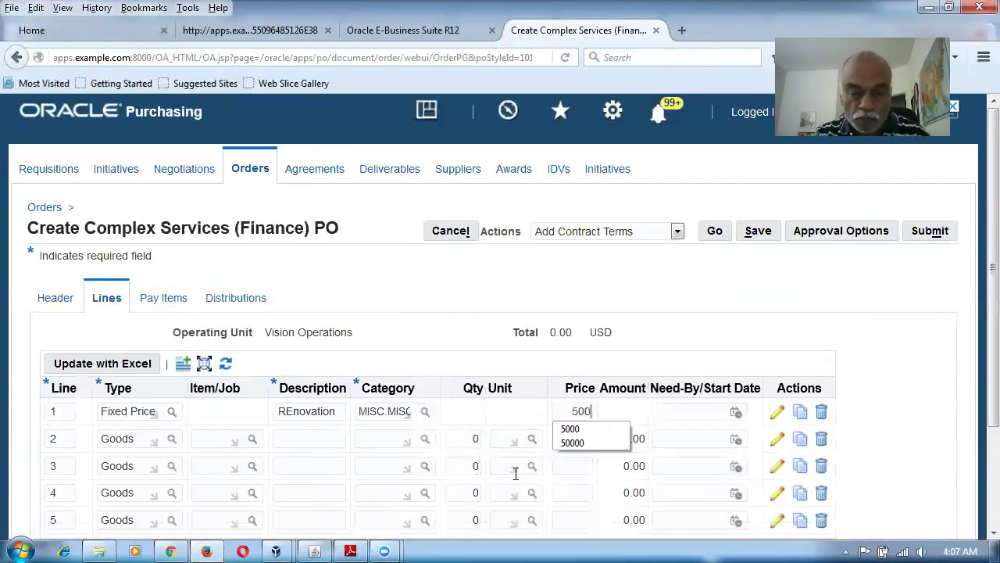
left_click(670, 411)
left_click(735, 412)
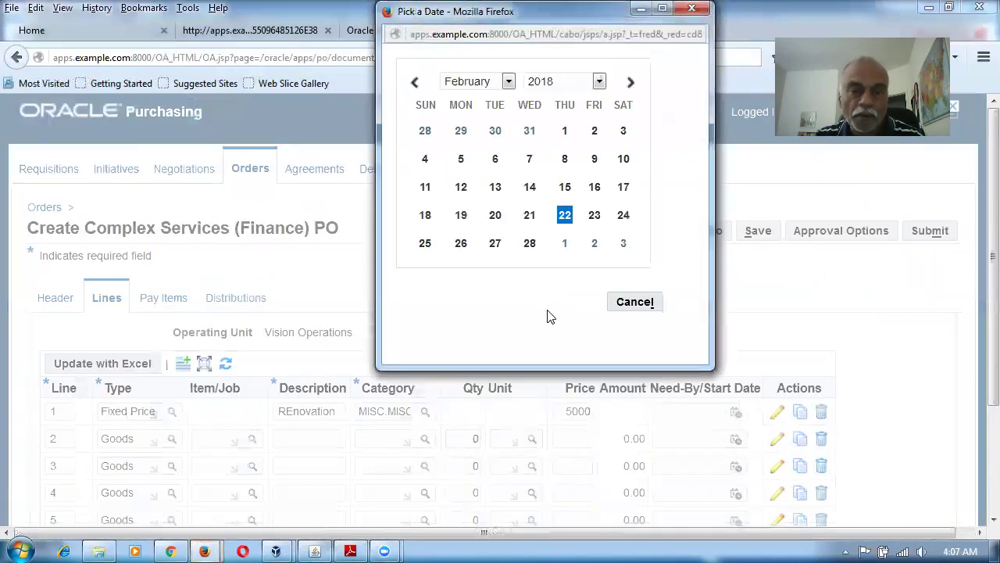
left_click(461, 243)
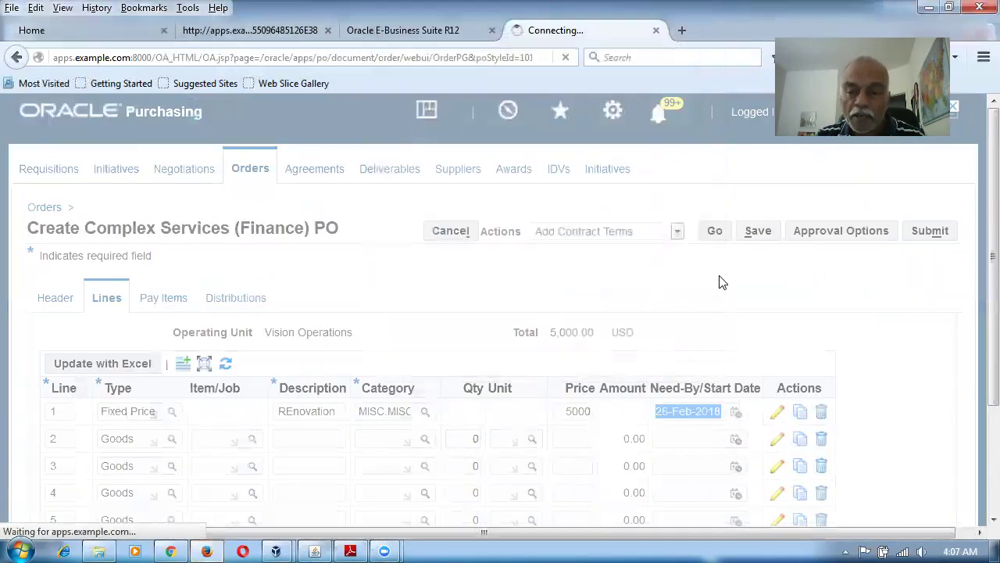
Step: Set line 1's retainage rate to 10% in its line details and try to apply the update
left_click(776, 413)
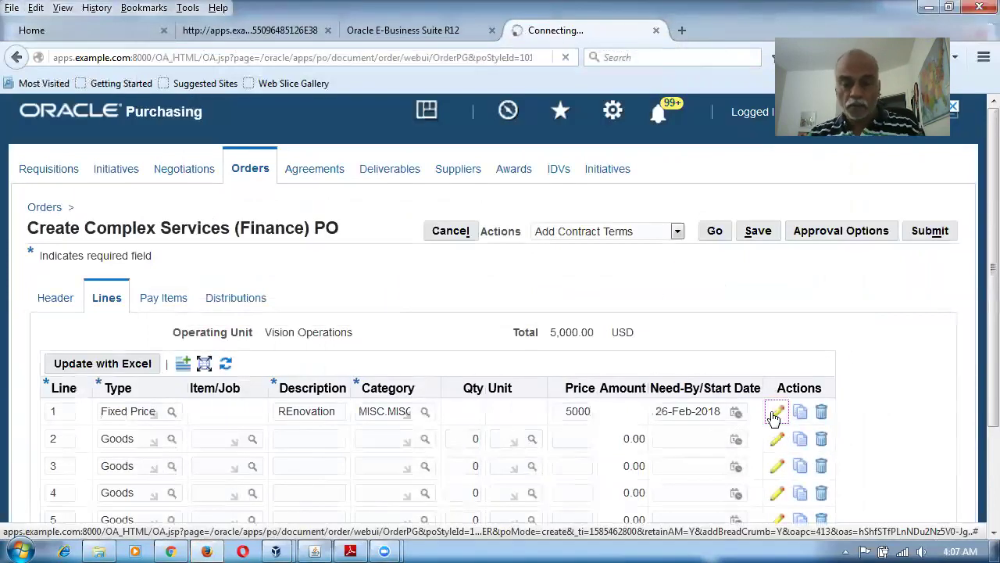
scroll(770, 416, "down", 3)
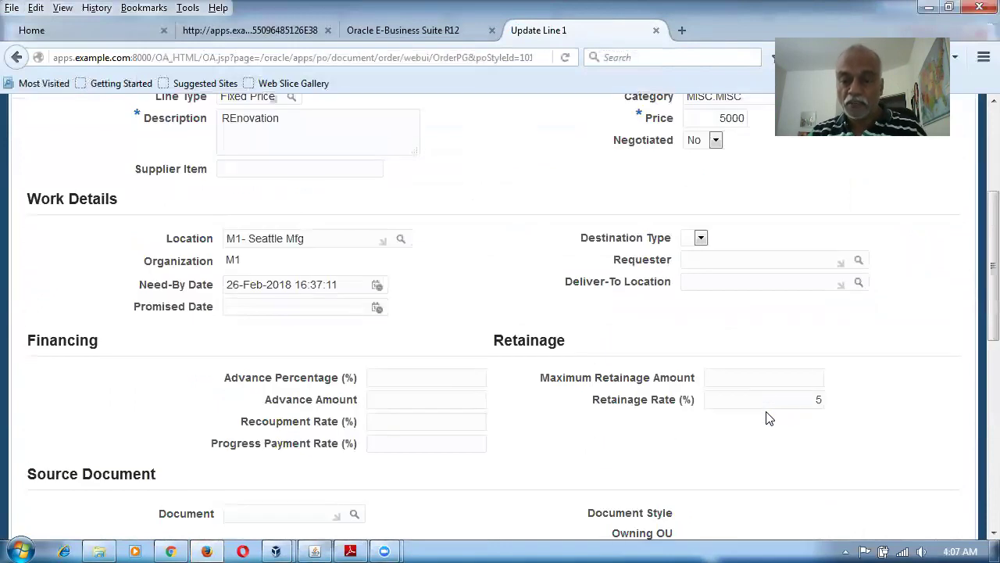
type("10")
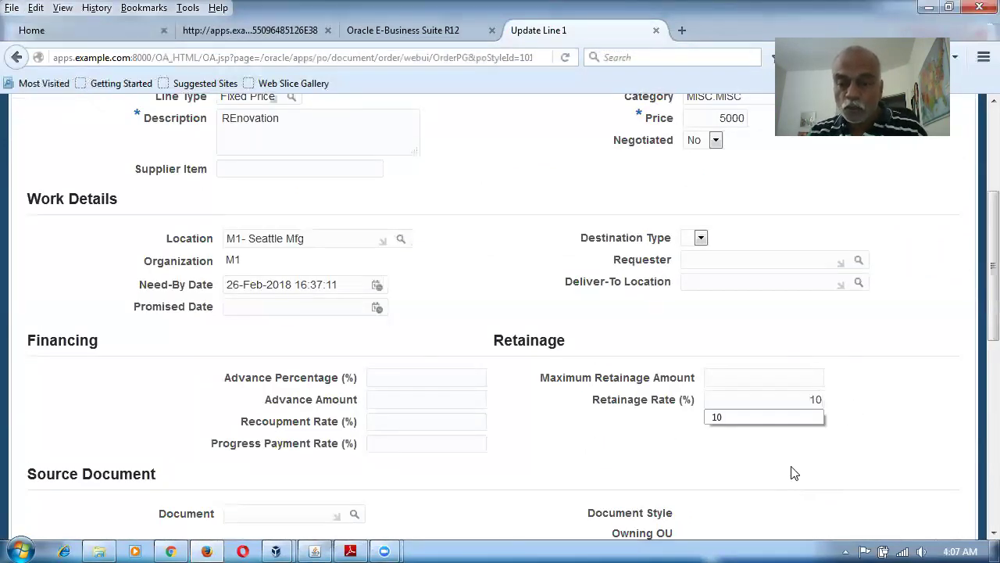
left_click(788, 474)
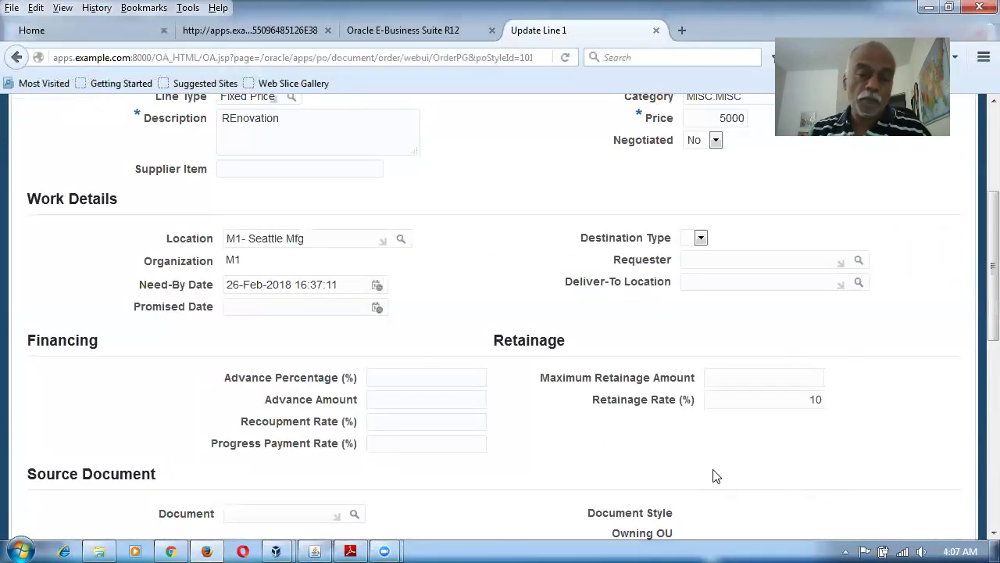
scroll(715, 477, "up", 3)
scroll(715, 475, "down", 6)
scroll(714, 478, "up", 5)
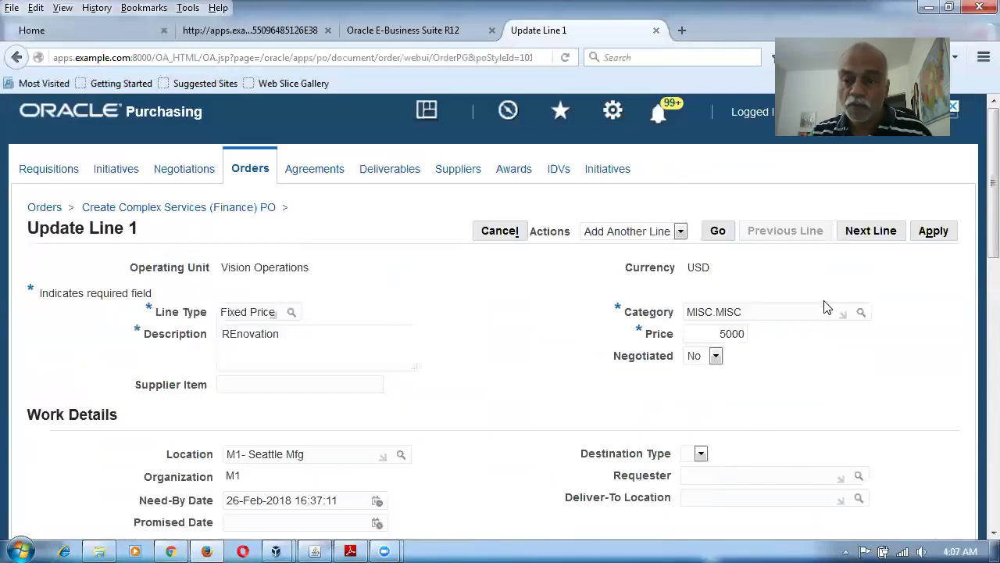
left_click(933, 231)
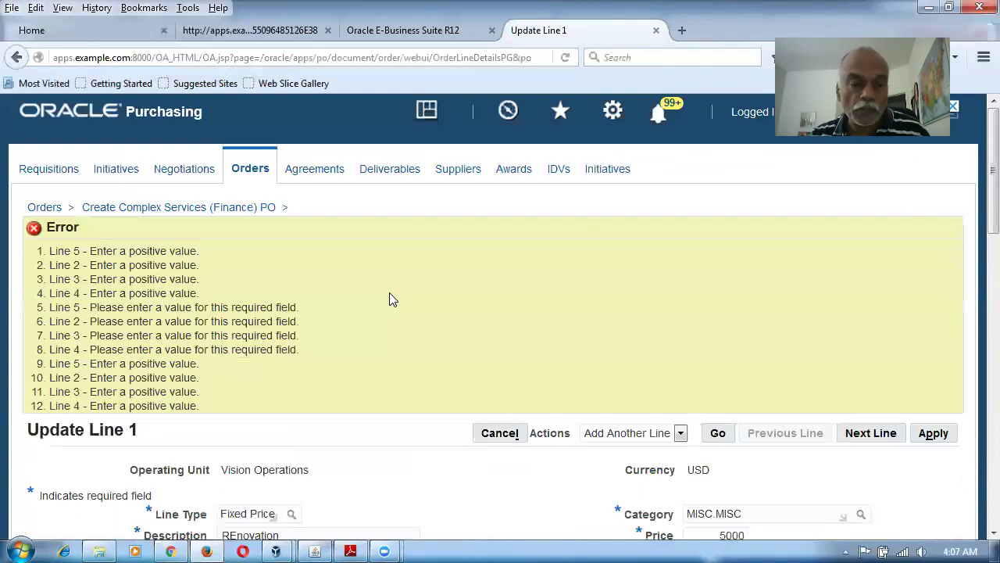
Step: Review the line errors, cancel the line 1 update and return to the Orders page
scroll(386, 301, "down", 5)
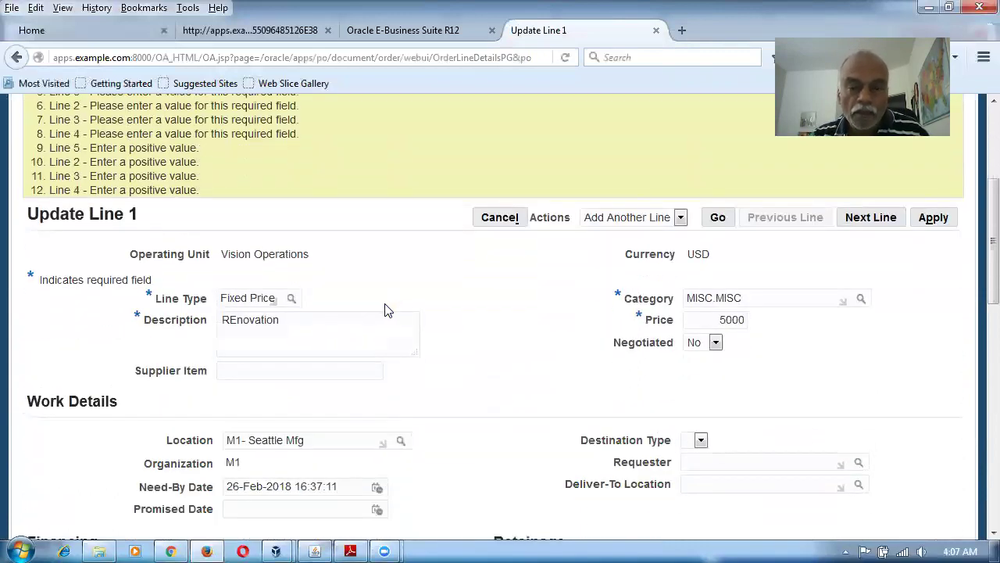
left_click(412, 315)
scroll(460, 355, "up", 3)
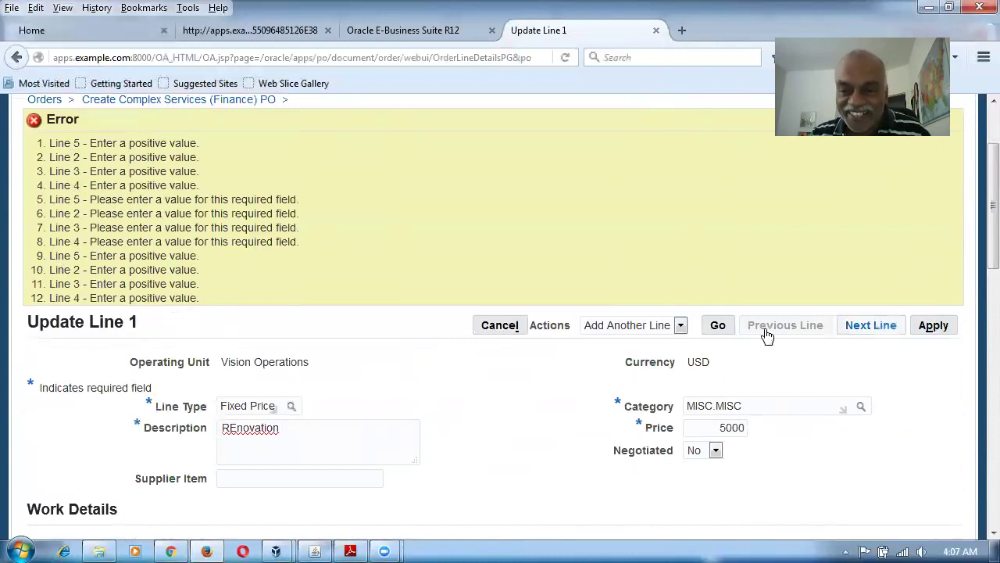
left_click(507, 329)
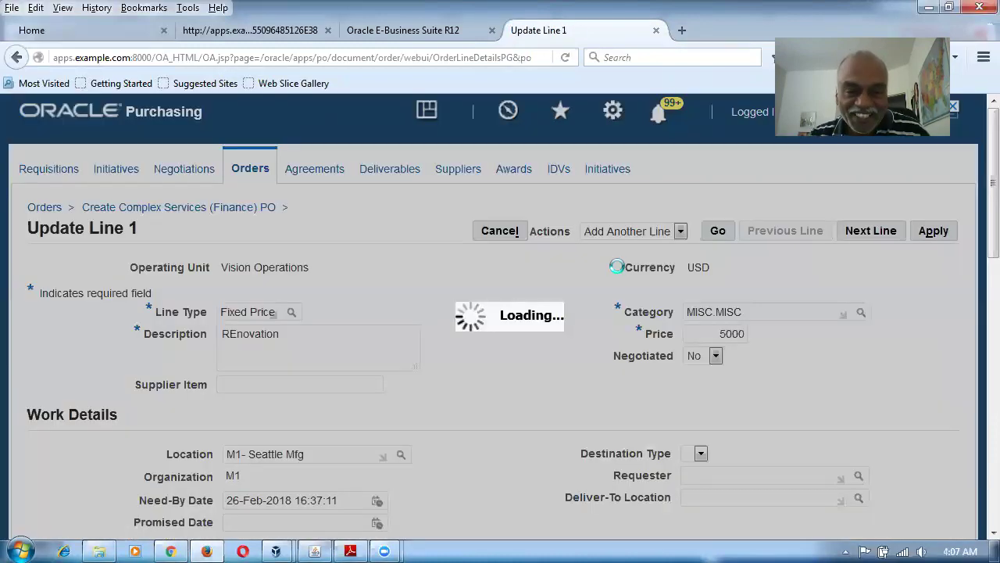
left_click(748, 372)
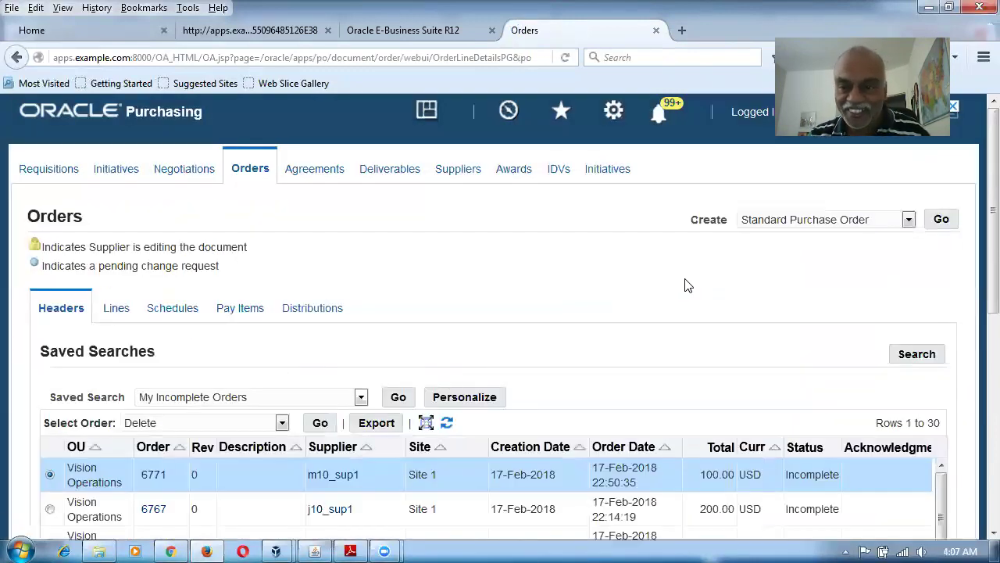
Step: Start a new Complex Services (Finance) PO for supplier nana_complex_sup1 and try to open its lines
left_click(799, 224)
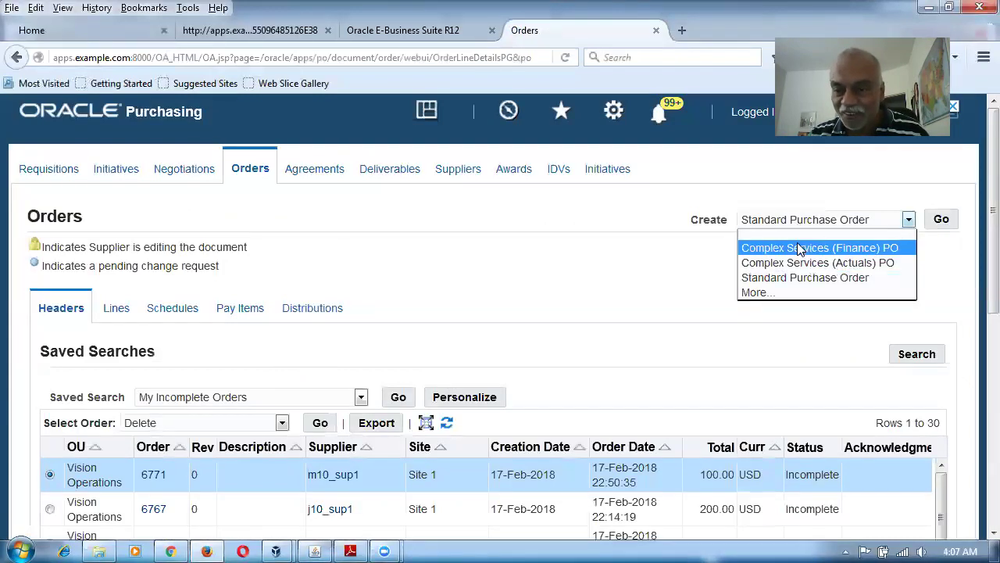
left_click(799, 247)
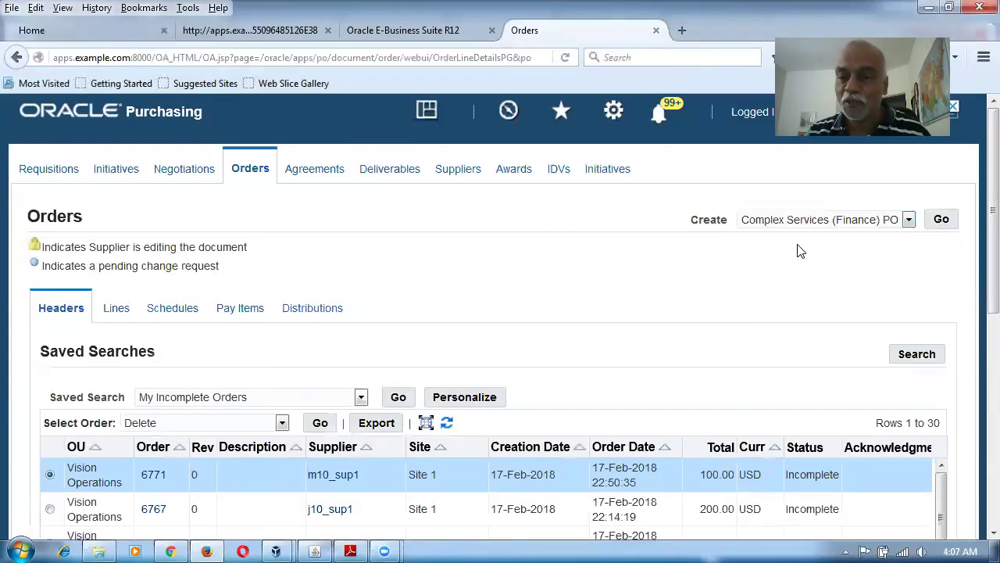
left_click(943, 221)
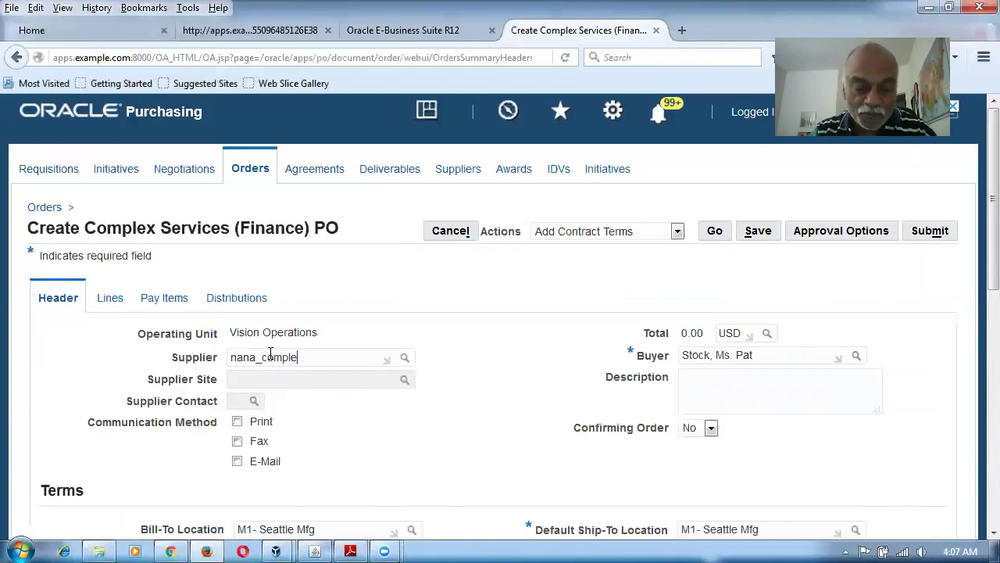
key("Tab")
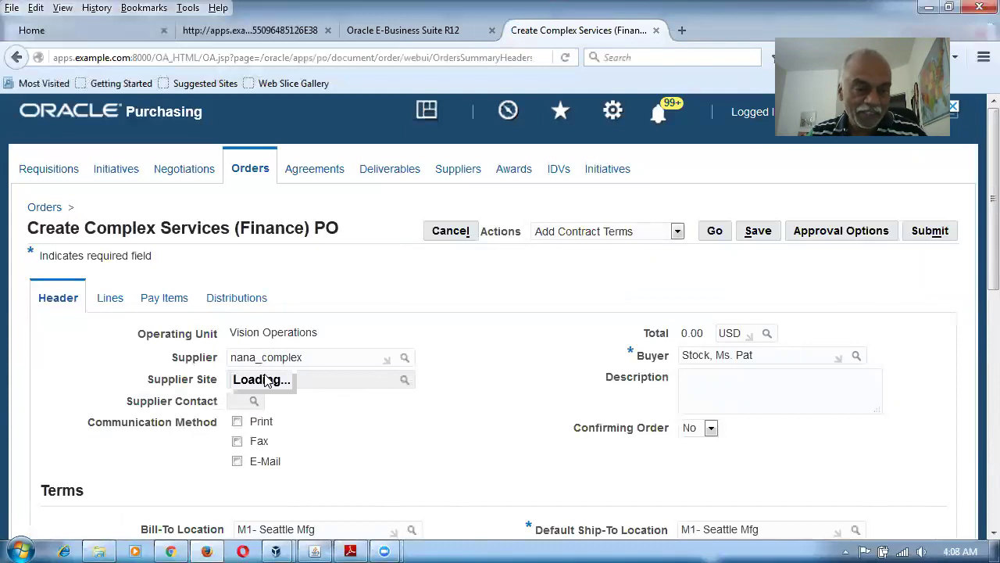
left_click(285, 398)
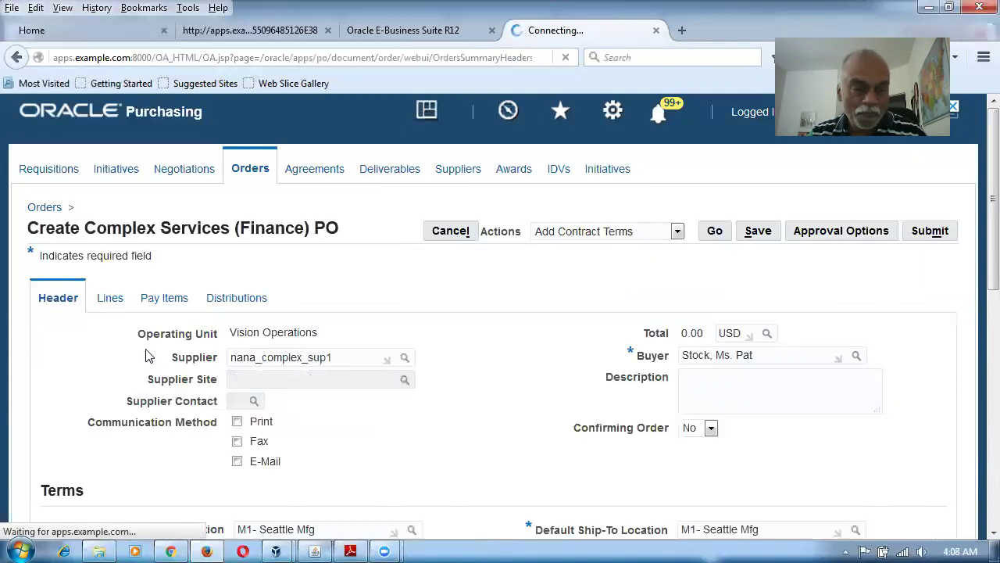
left_click(106, 299)
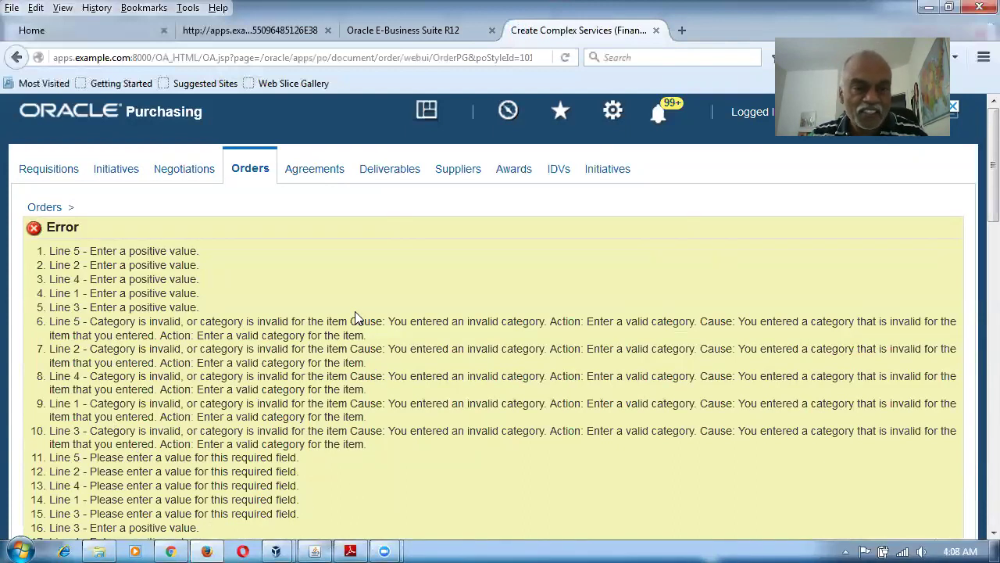
scroll(355, 319, "down", 10)
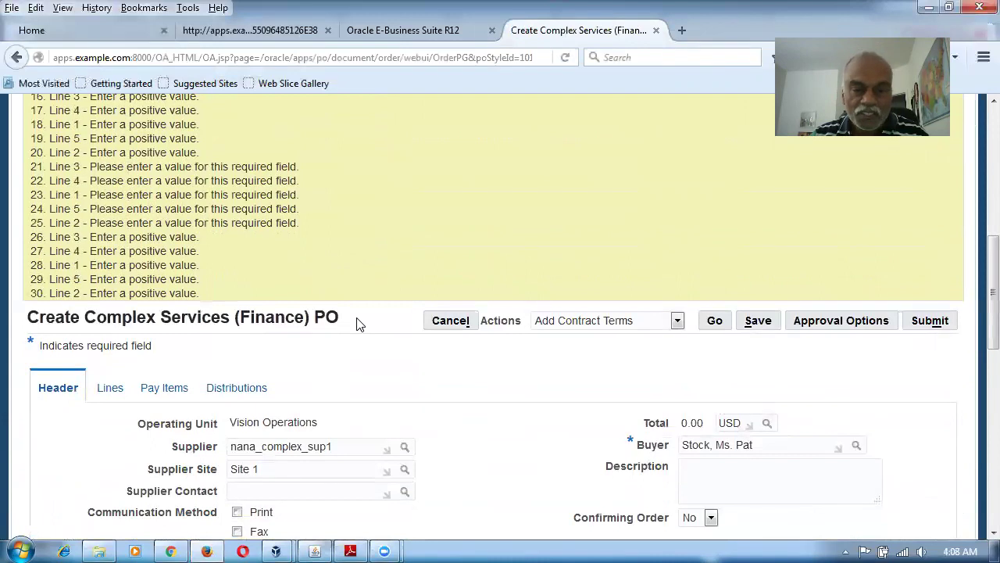
Step: Cancel the new Complex Services (Finance) PO and return to the Orders page
left_click(444, 322)
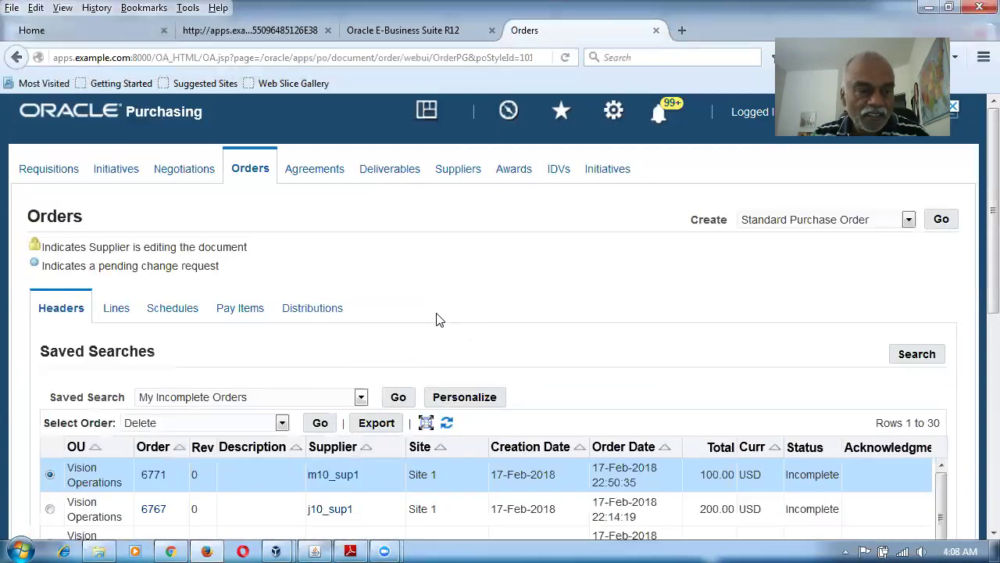
scroll(383, 294, "down", 3)
scroll(383, 295, "up", 3)
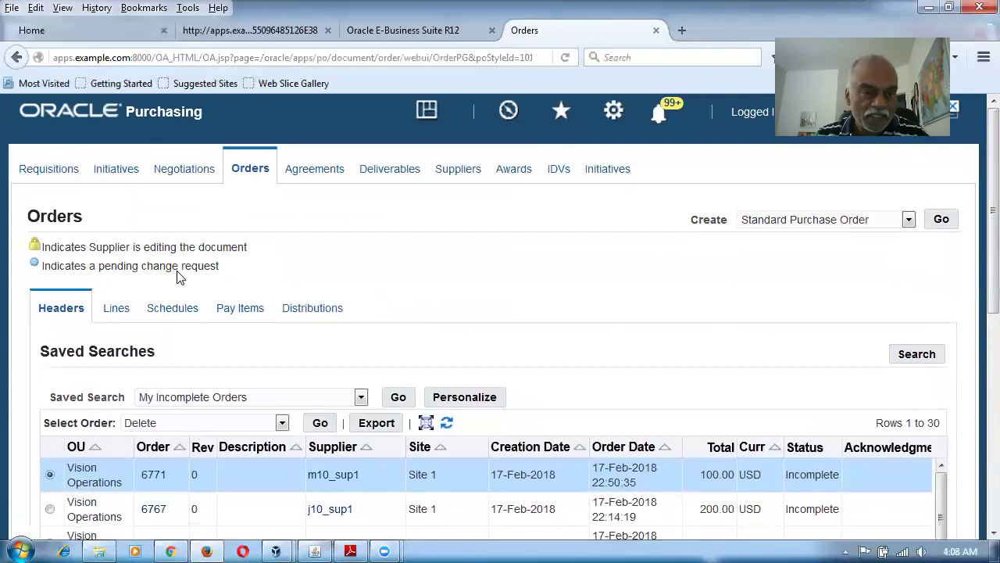
scroll(561, 374, "down", 3)
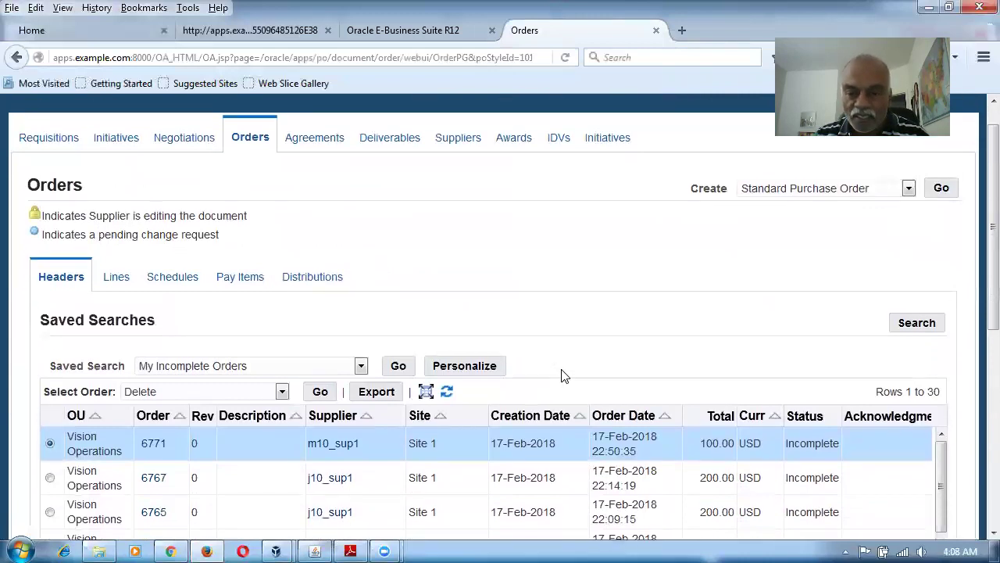
scroll(561, 369, "up", 3)
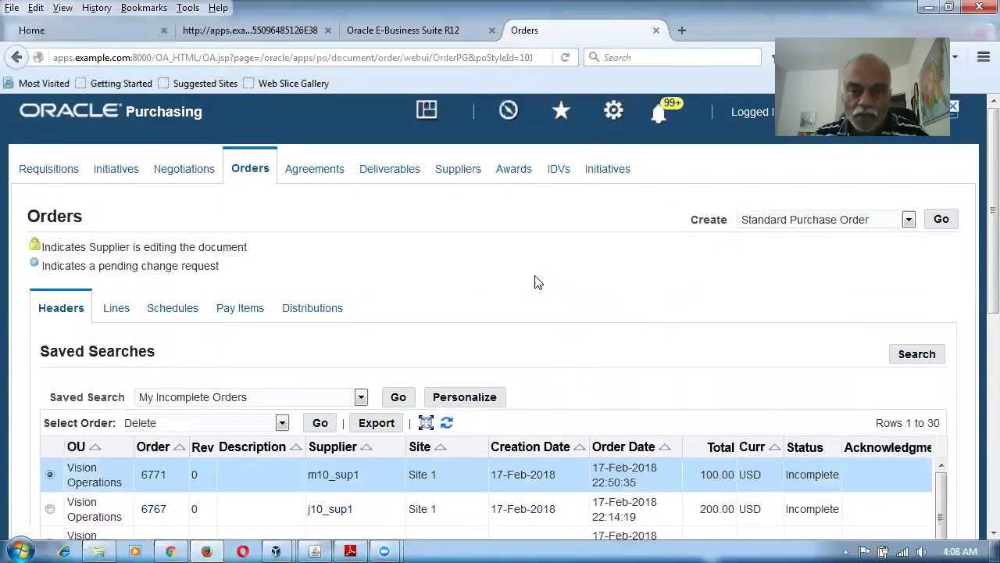
Step: Close the Orders page and reopen the Buyer Work Center's Orders function from the Purchasing navigator in Oracle Applications
left_click(655, 31)
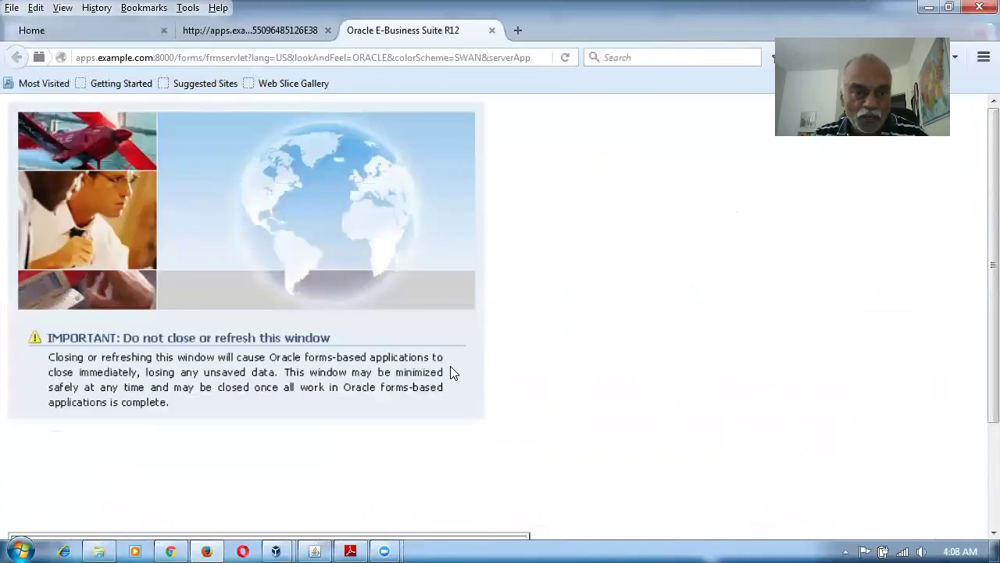
left_click(316, 548)
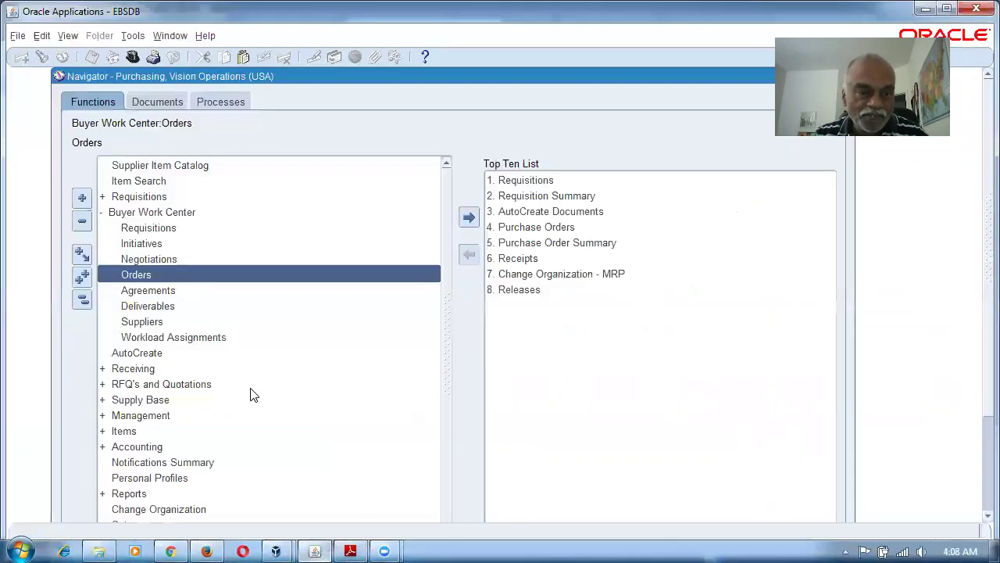
double_click(174, 274)
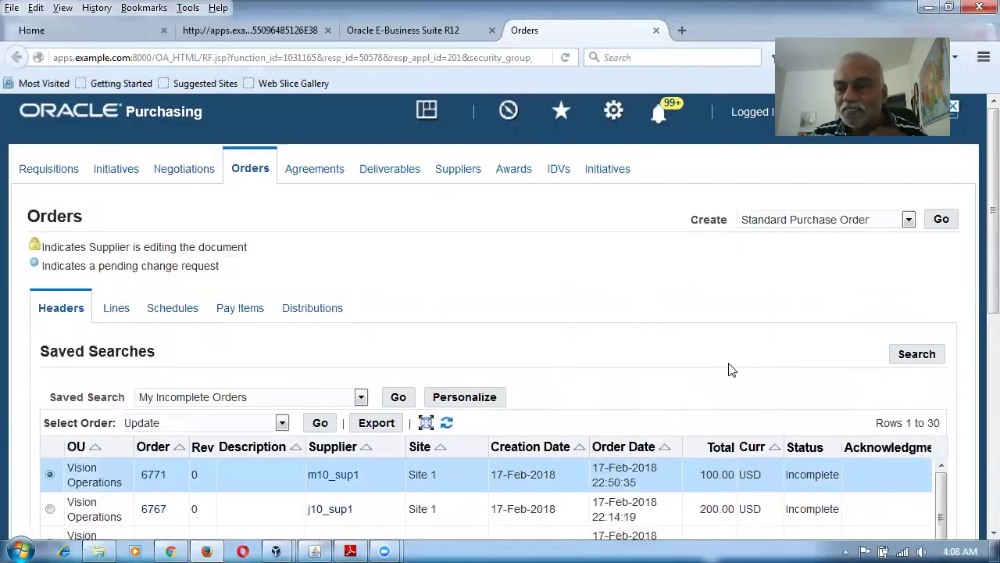
Step: Create a new Complex Services (Finance) PO and set its supplier to nana_complex_sup1
left_click(842, 219)
left_click(844, 249)
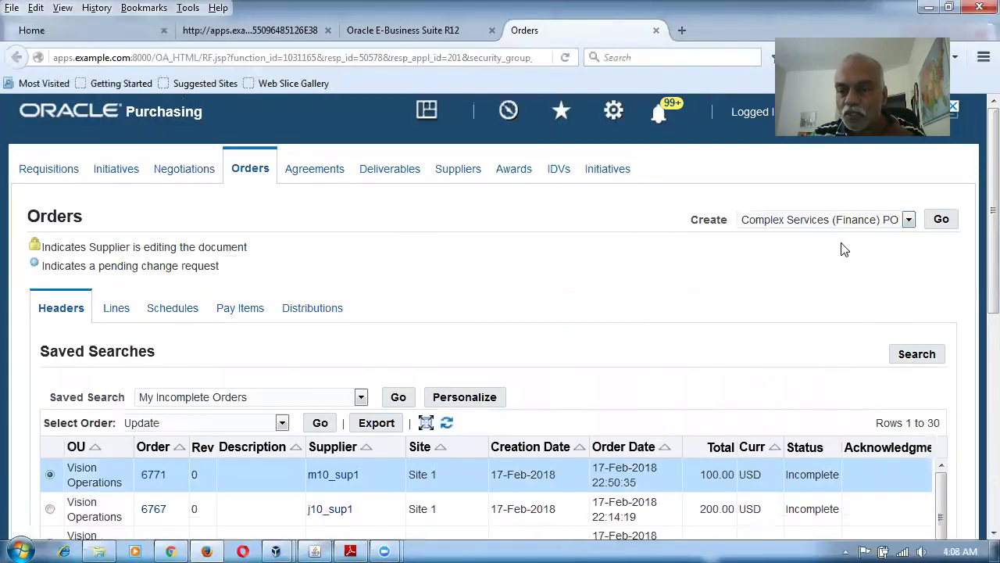
left_click(937, 222)
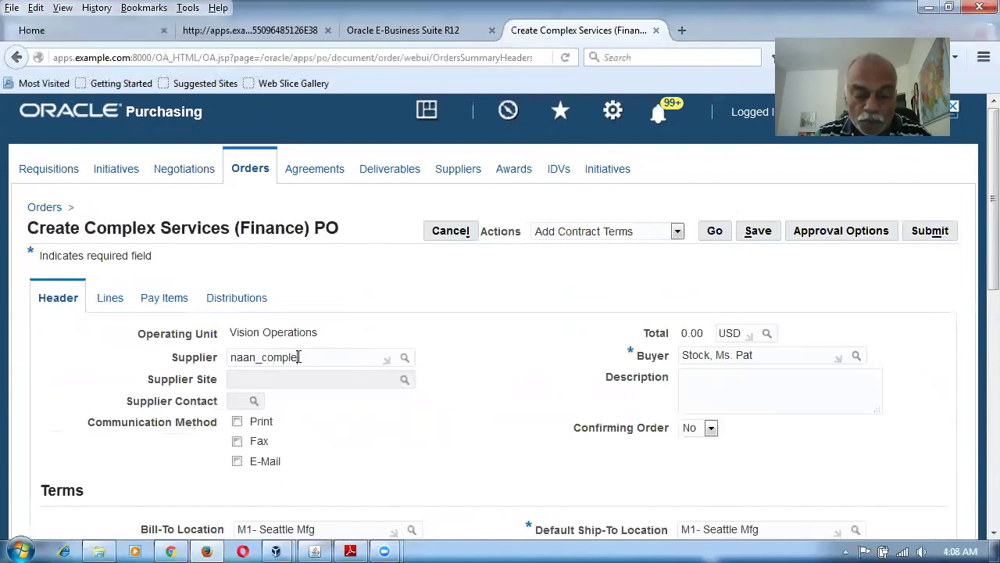
key("Tab")
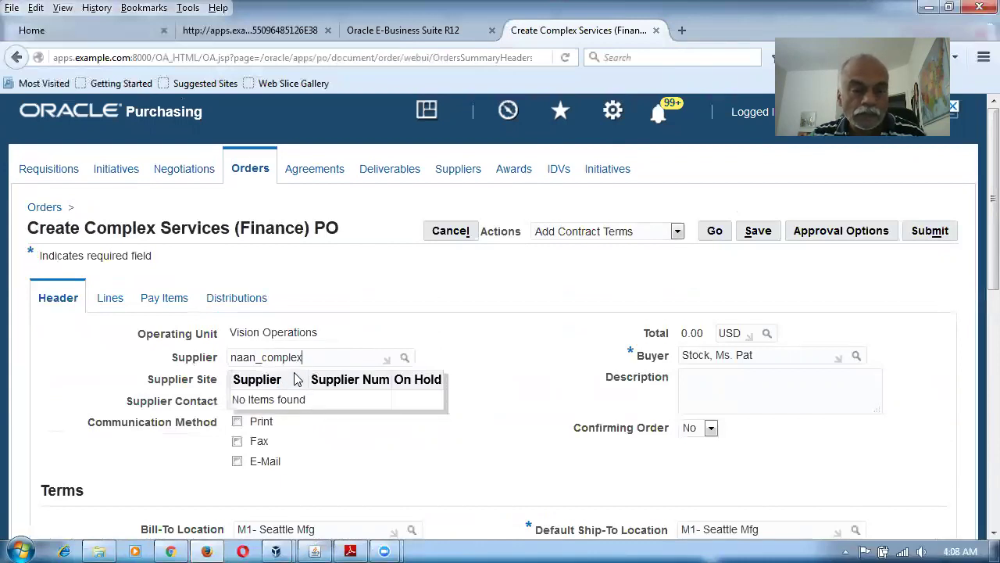
key("BackSpace")
key("BackSpace")
key("BackSpace")
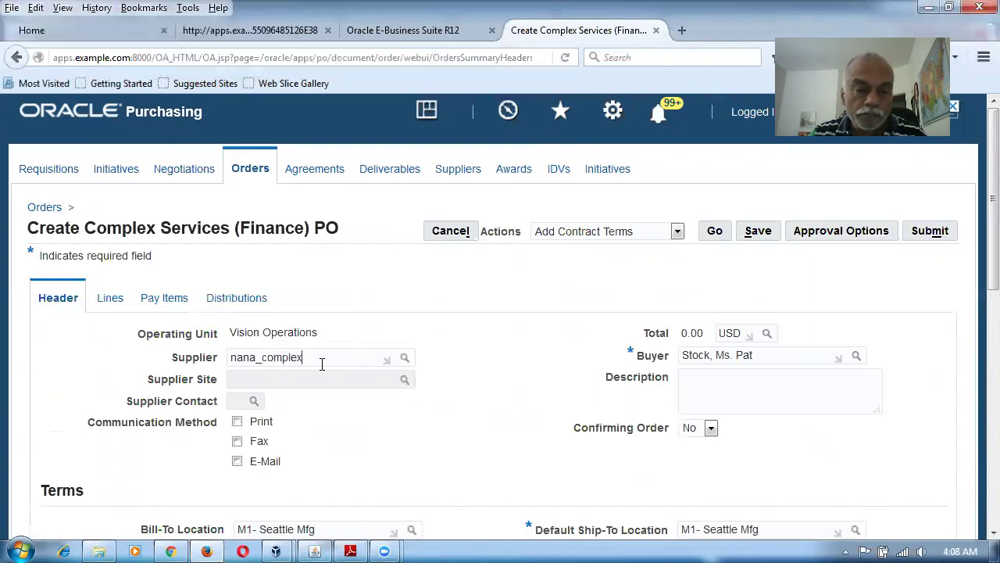
left_click(286, 401)
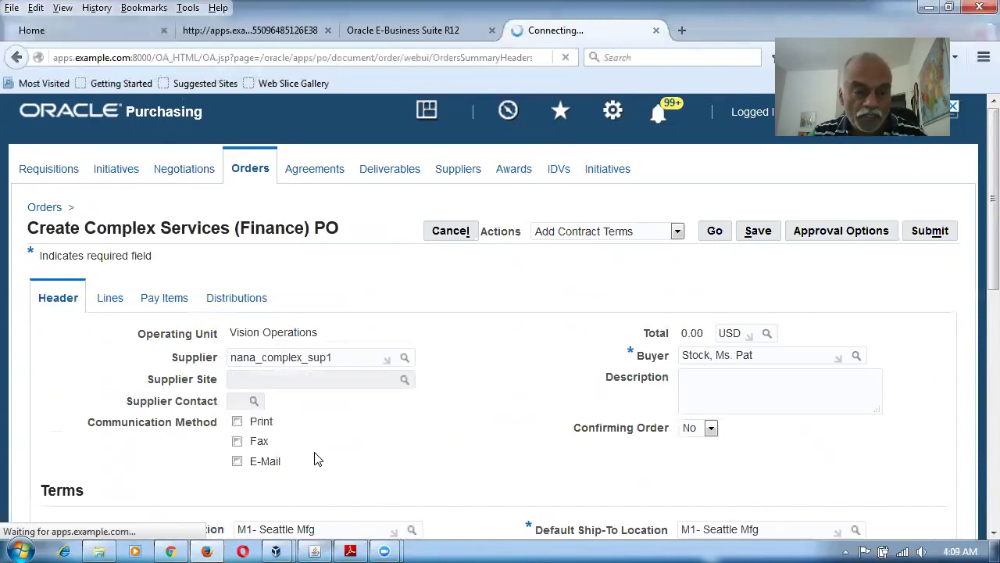
Step: Delete lines 2 through 5 from the purchase order's lines, confirming each deletion
left_click(112, 306)
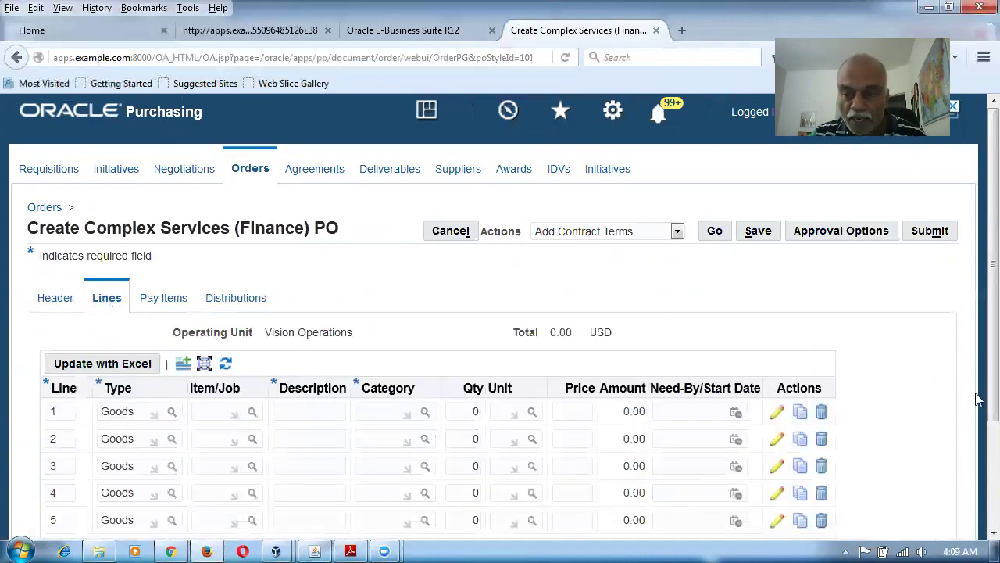
scroll(992, 400, "down", 2)
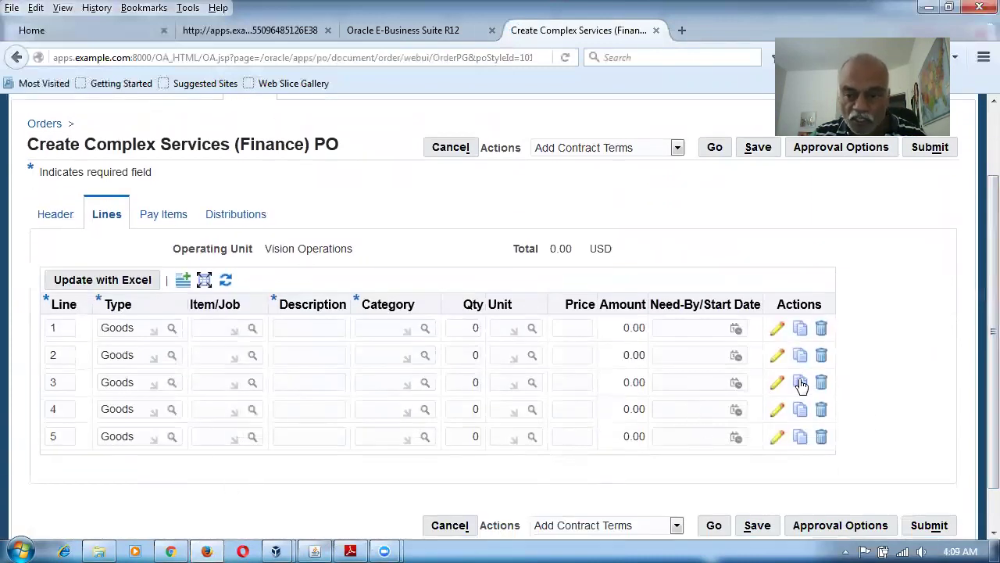
left_click(822, 358)
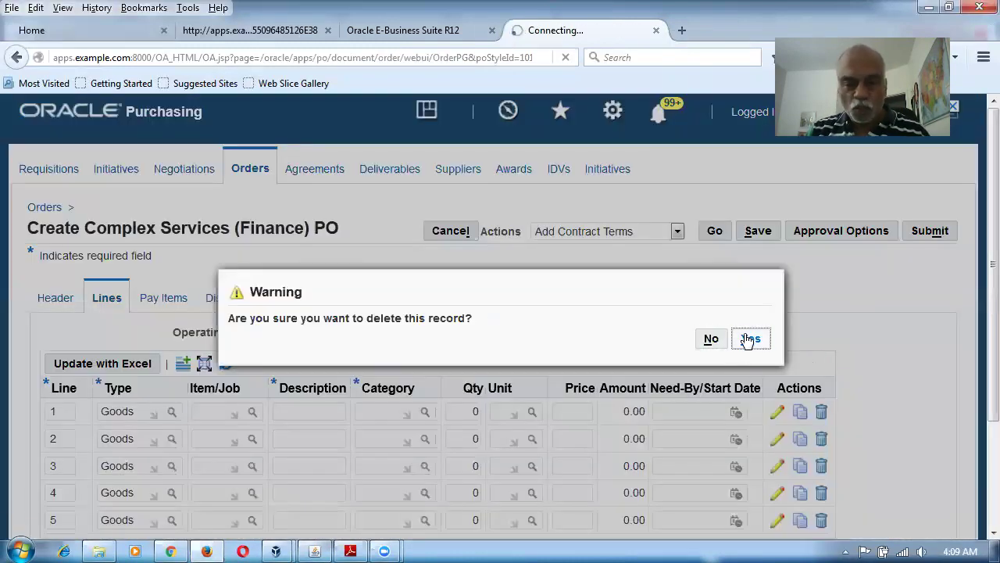
left_click(748, 339)
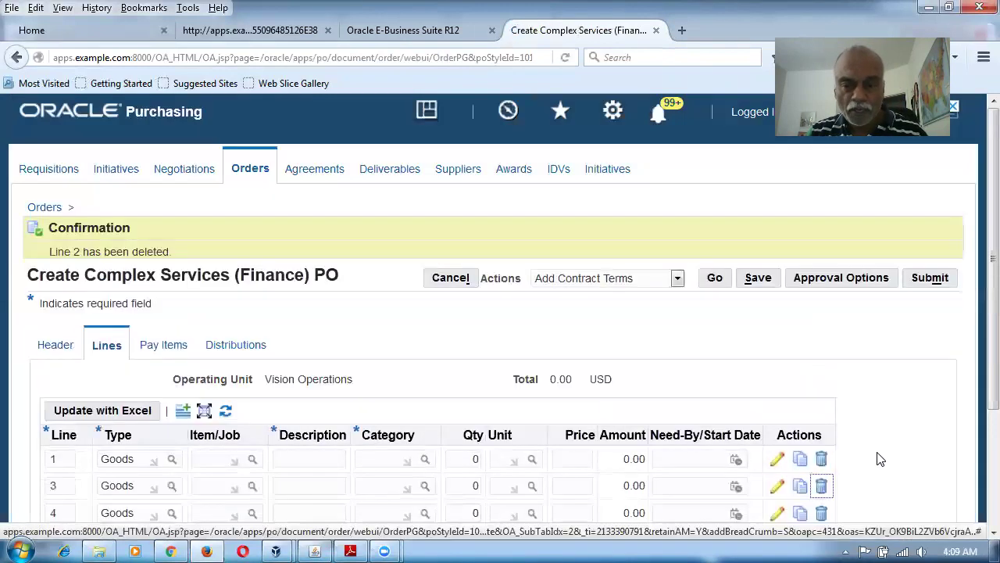
left_click(821, 486)
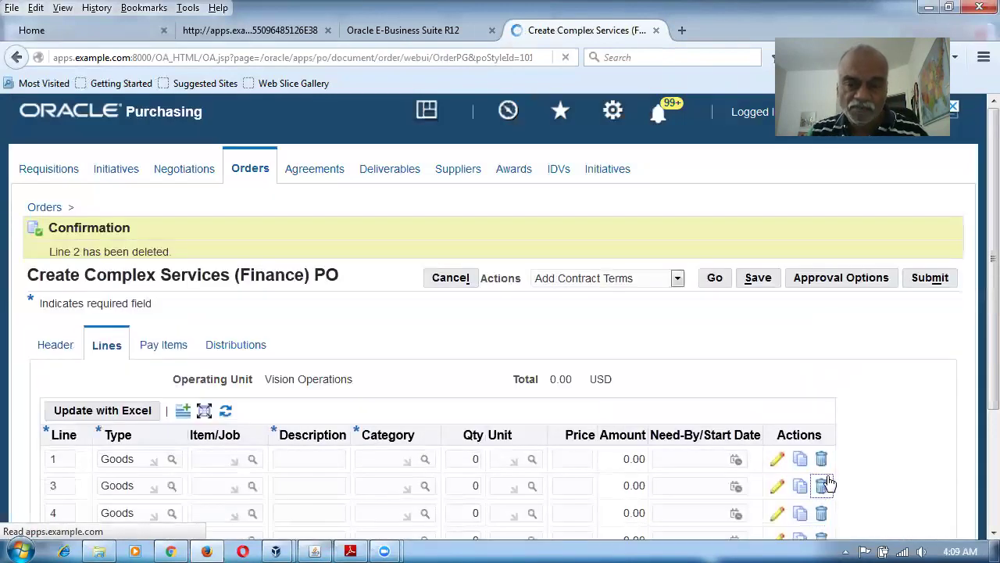
left_click(751, 339)
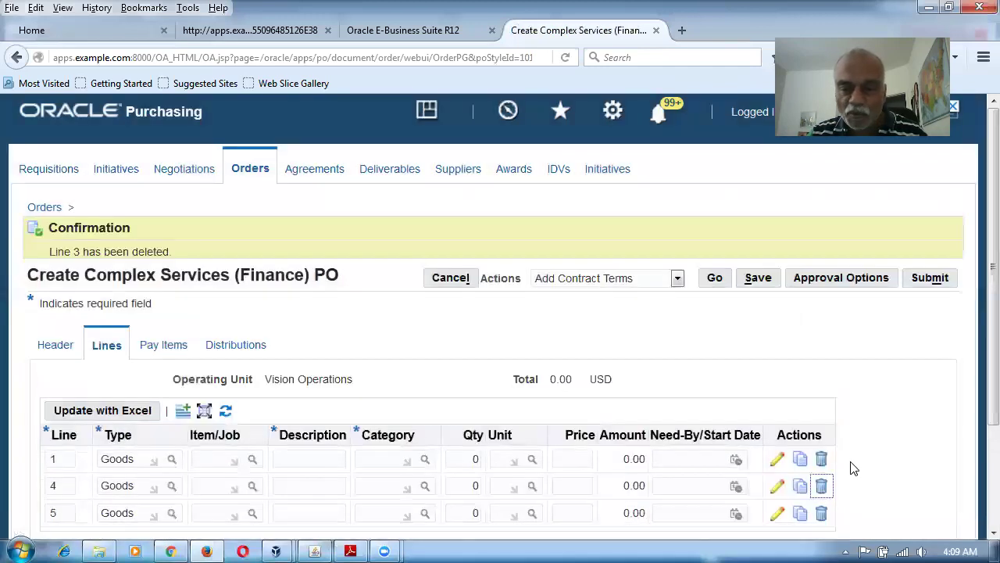
left_click(824, 486)
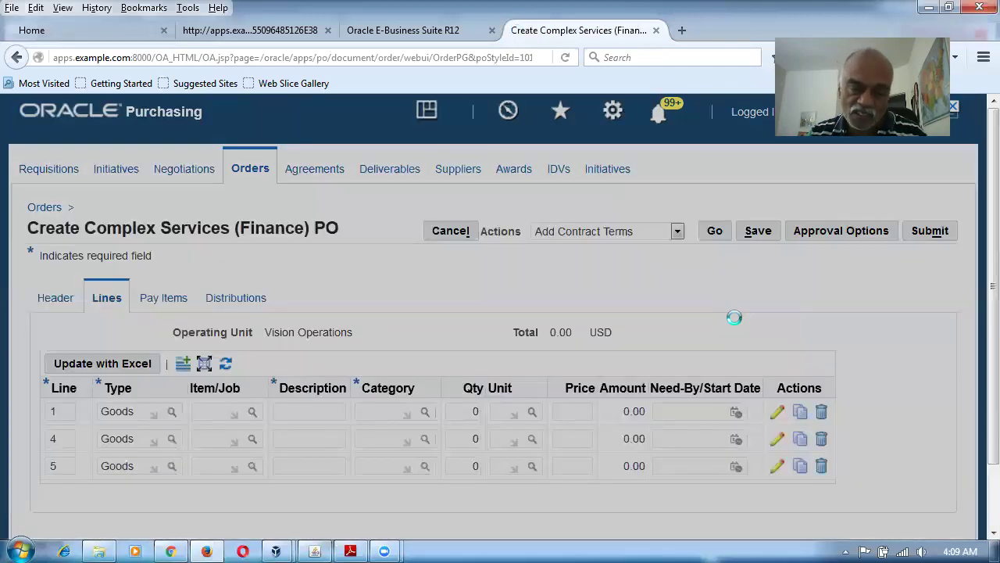
left_click(750, 340)
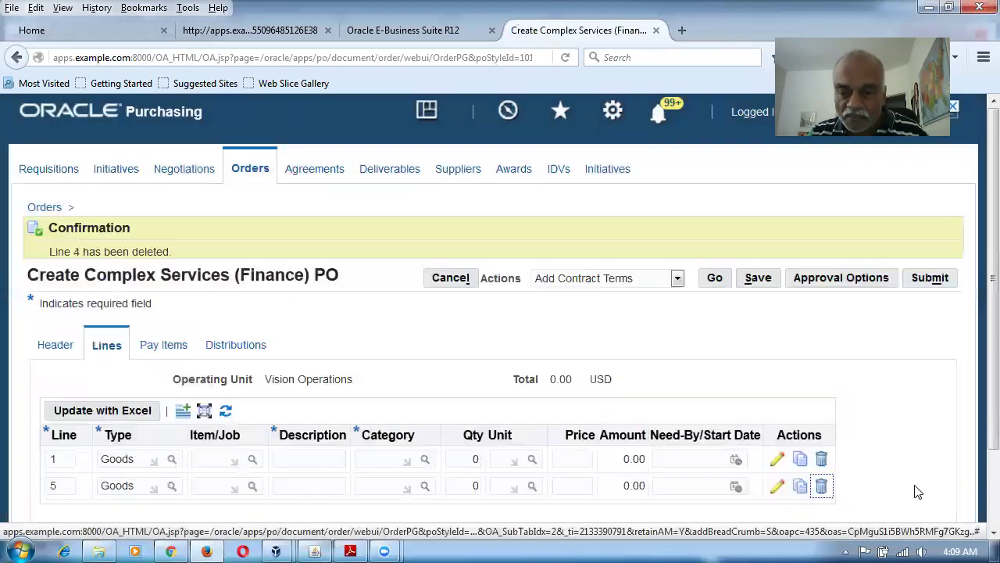
left_click(821, 485)
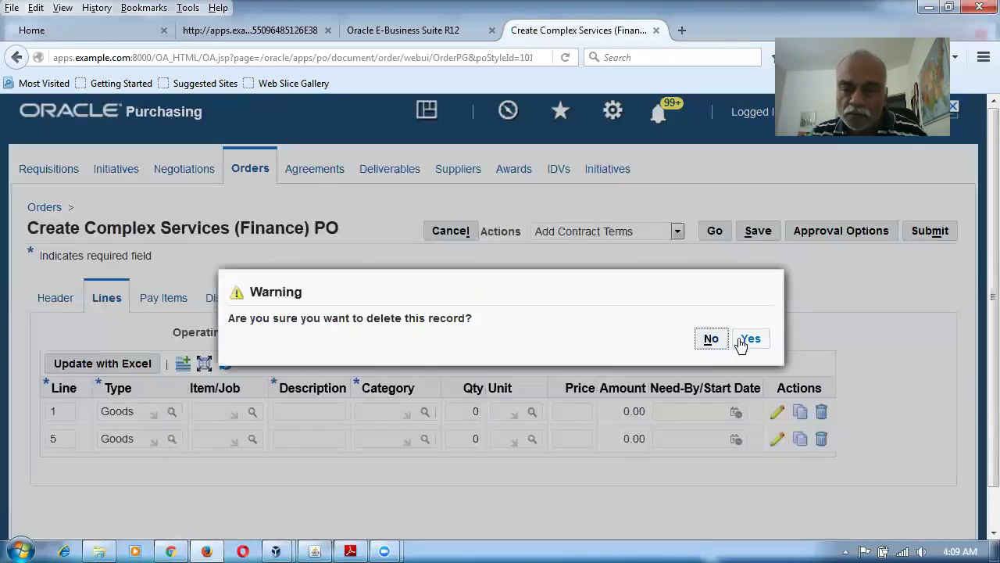
left_click(750, 339)
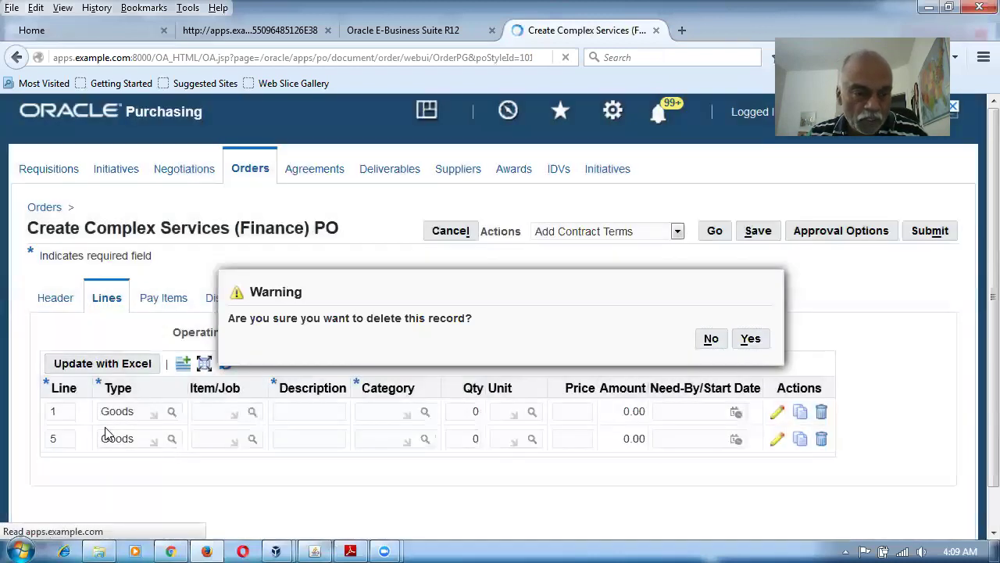
Step: Change line 1's type to Fixed Price
left_click_drag(139, 454, 8, 461)
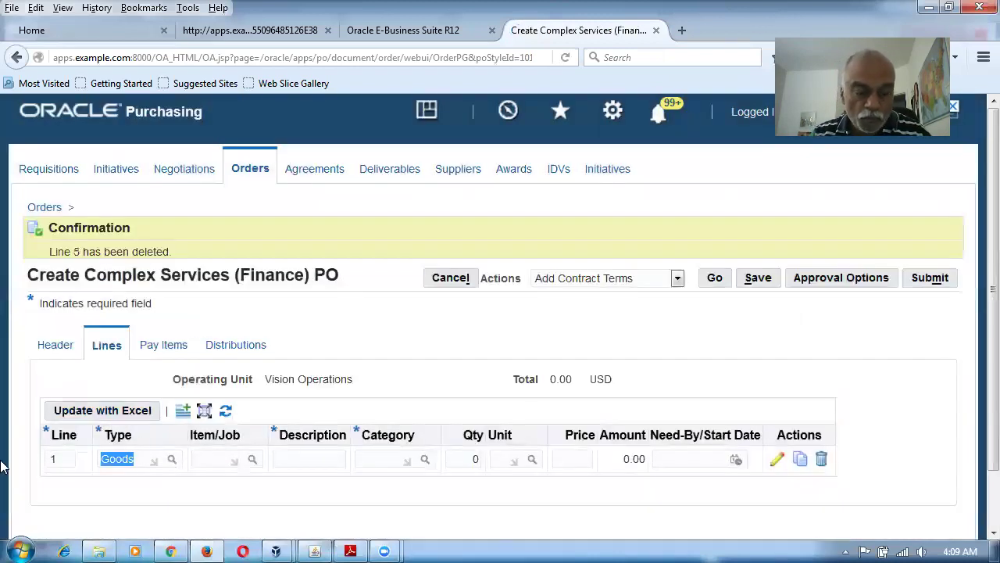
type("Fixed")
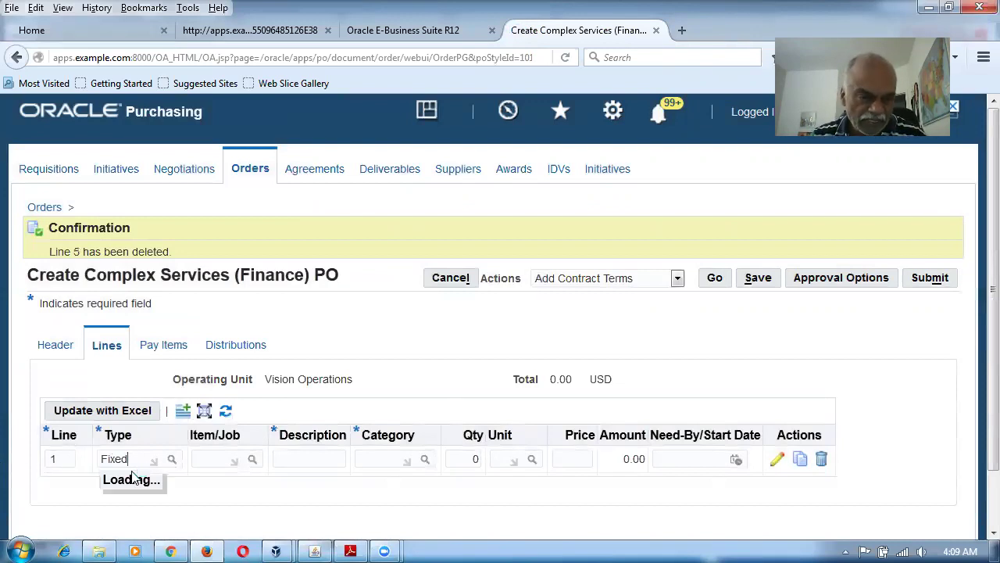
left_click(136, 503)
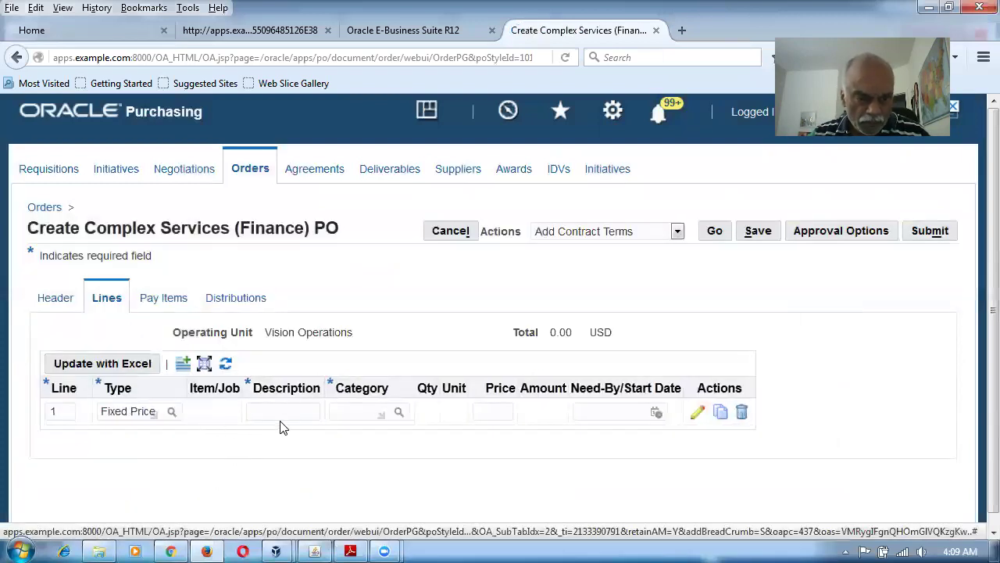
Step: Set line 1's description to Renovation and its category to MISC.MISC
type("Re")
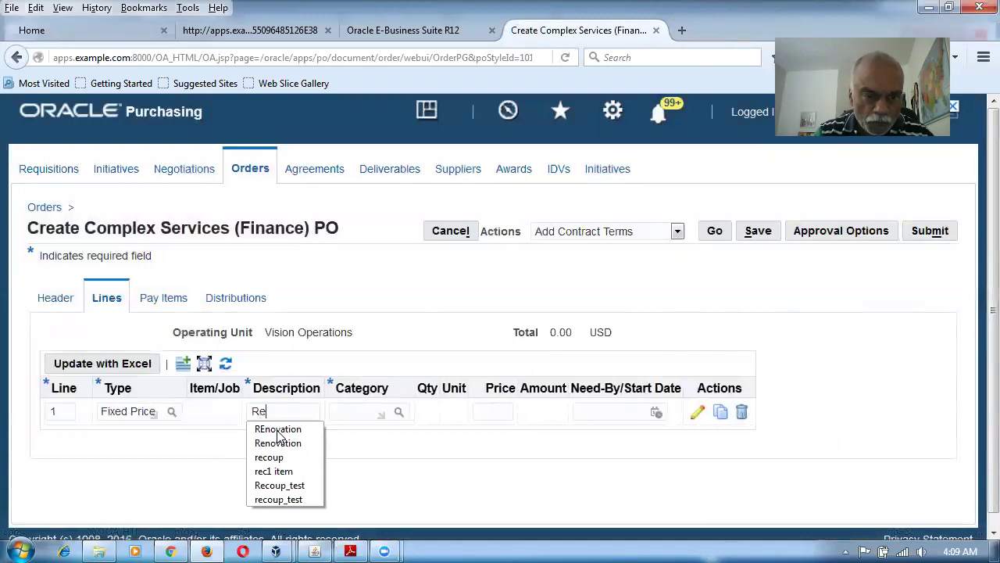
left_click(277, 442)
left_click(338, 413)
type("MI")
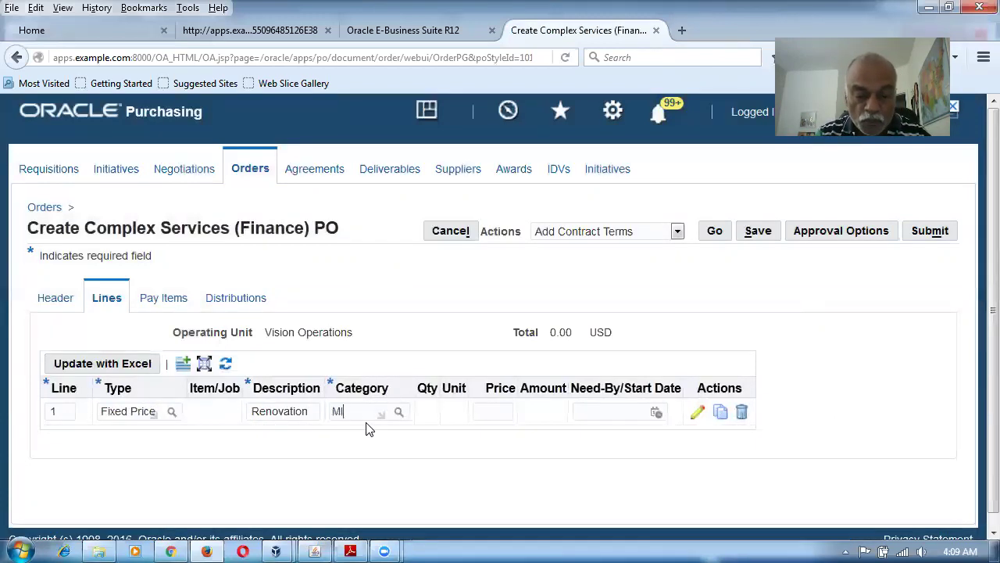
type("SC.MISC")
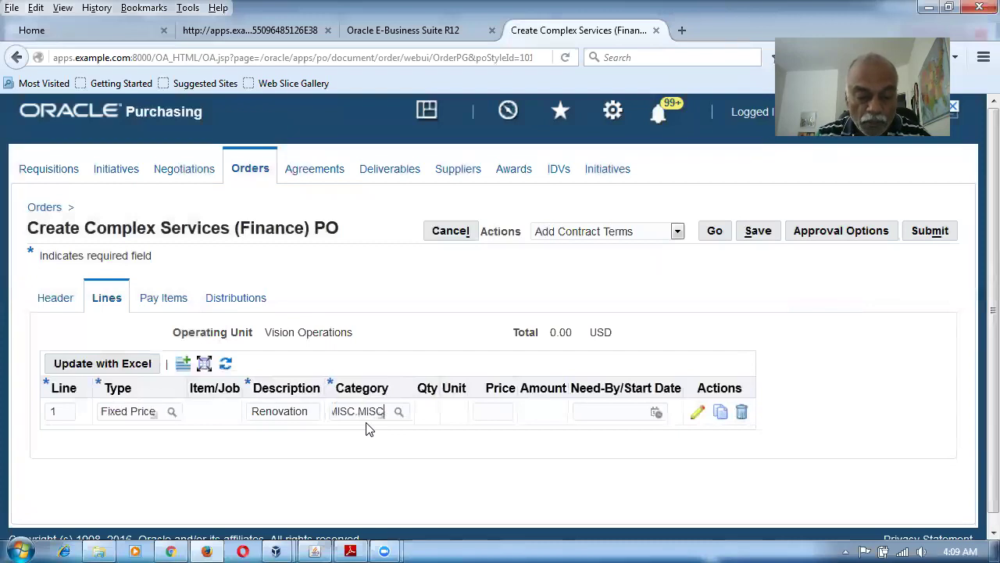
key("Tab")
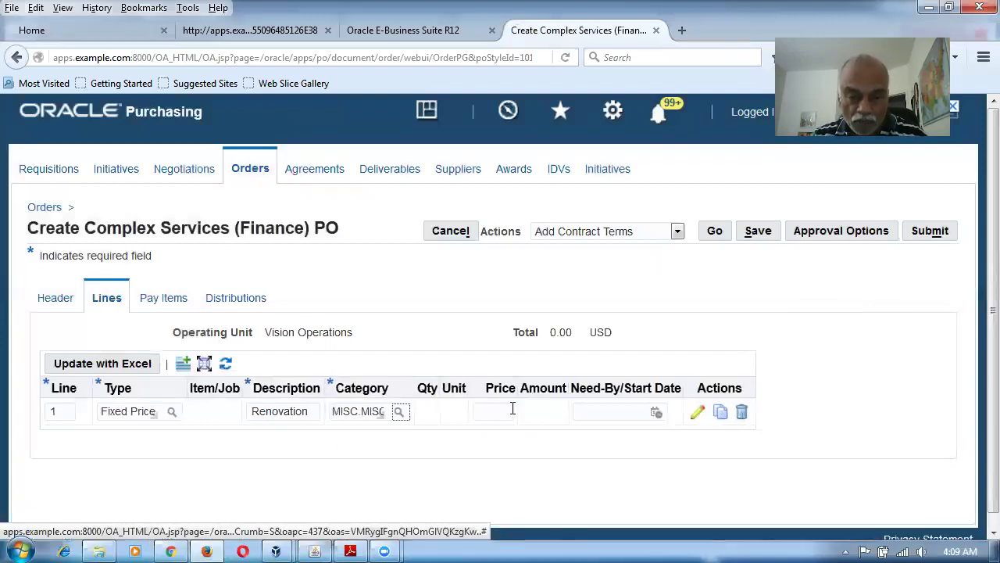
Step: Set line 1's price to 5000 and its need-by date to 26-Feb-2018, and open the line's details for editing
left_click(494, 417)
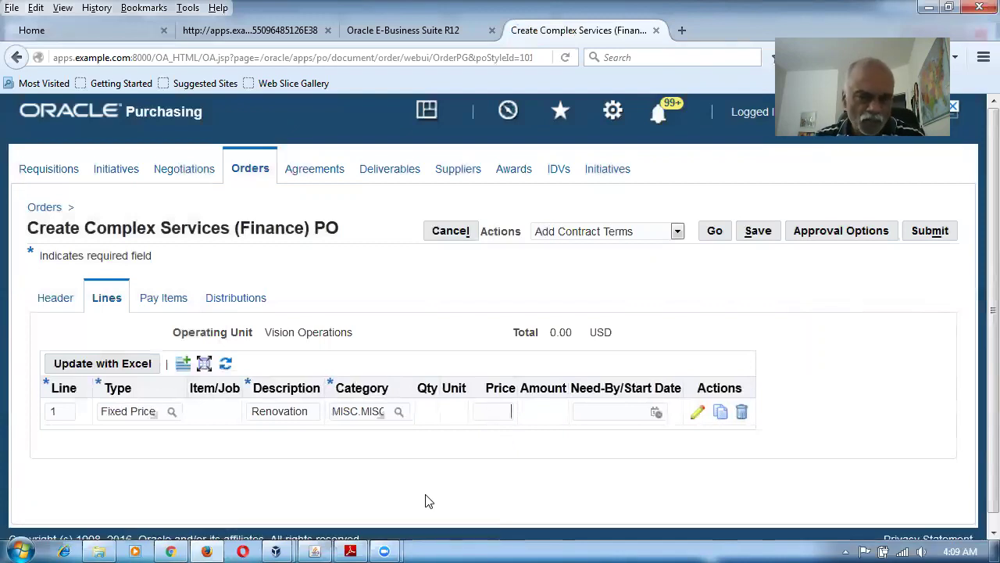
type("5000")
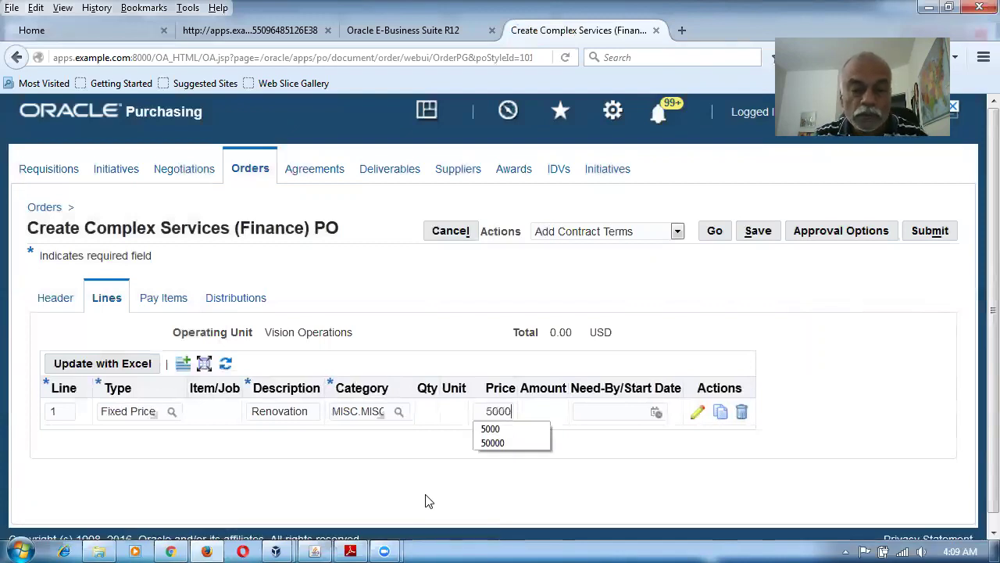
left_click(583, 412)
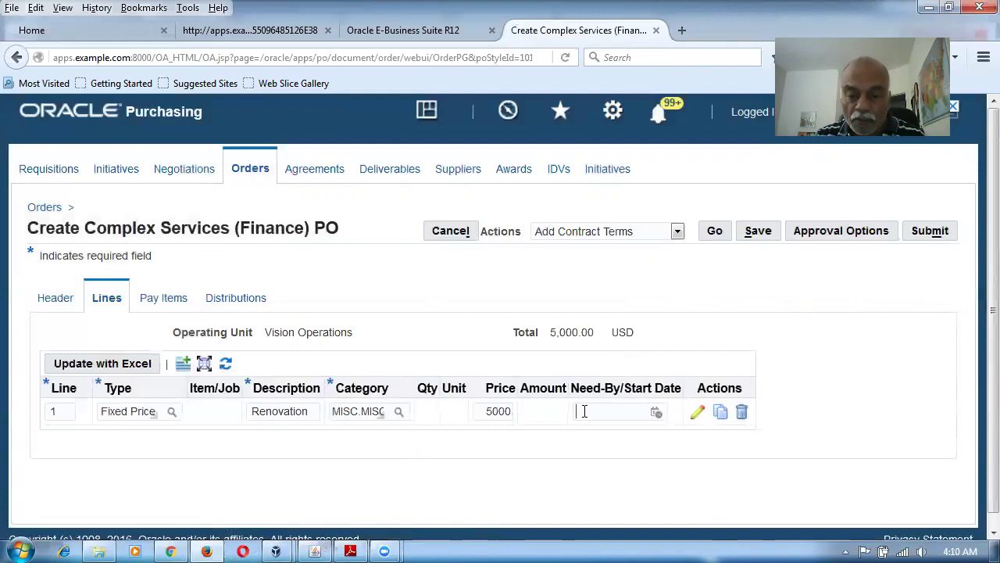
left_click(655, 414)
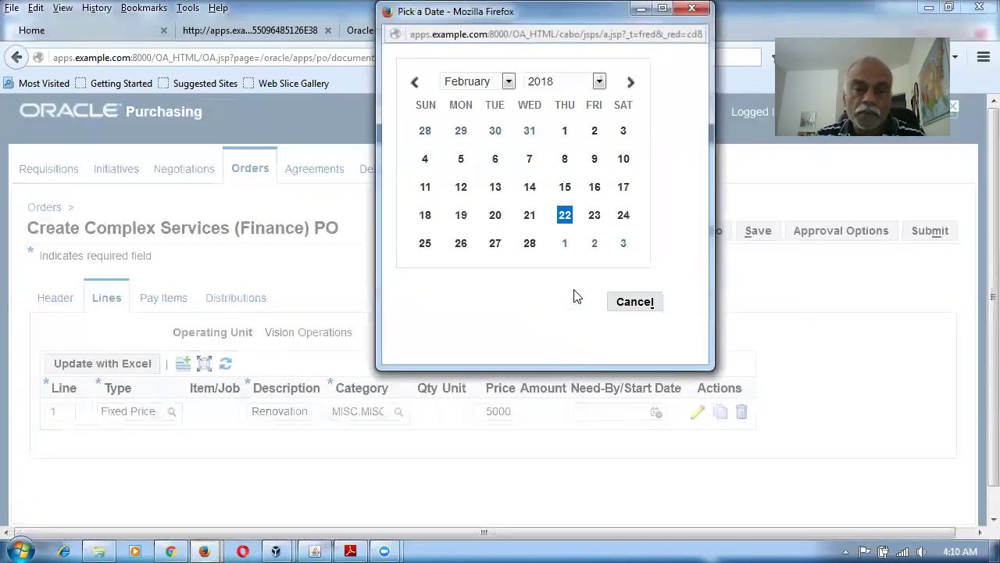
left_click(460, 243)
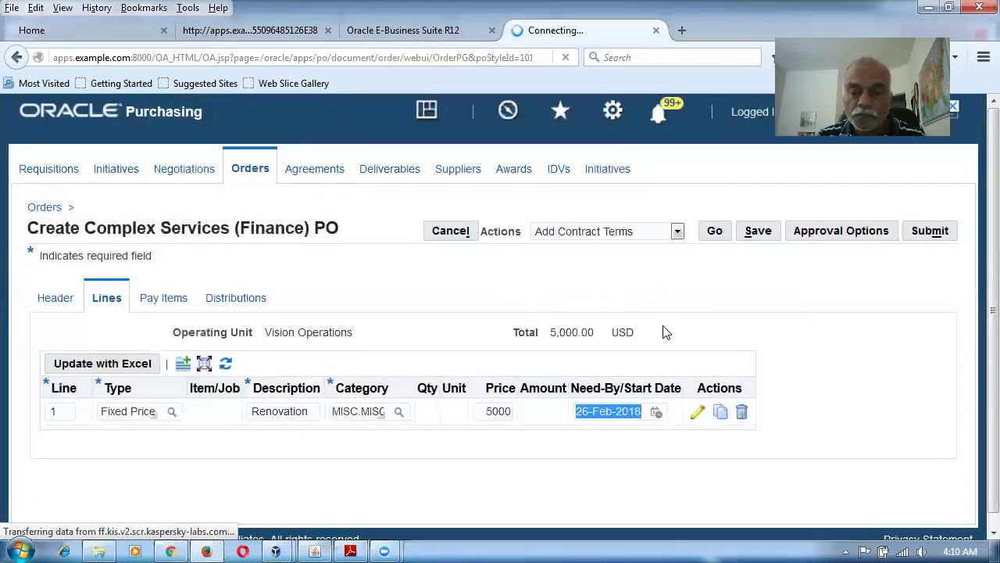
left_click(697, 412)
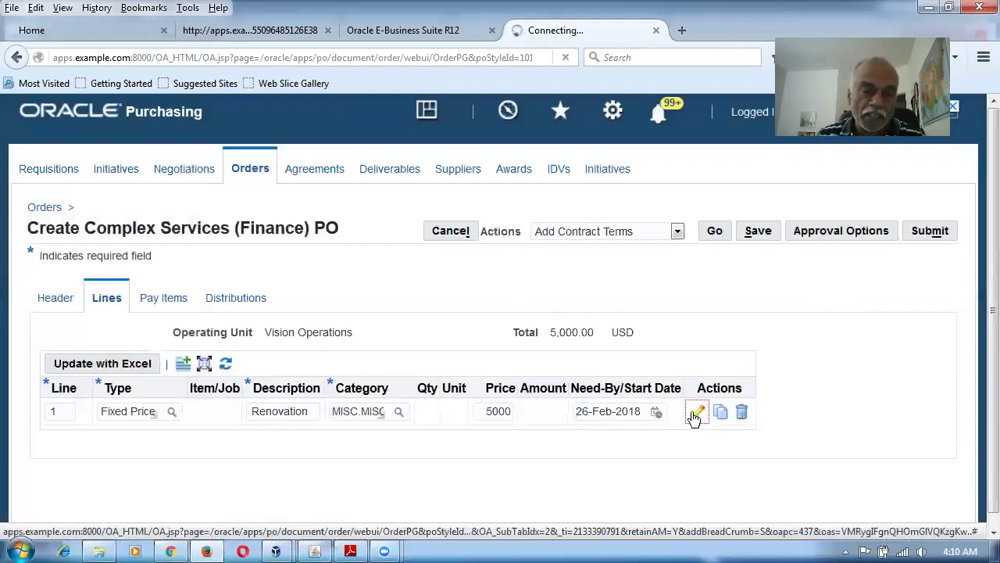
Step: Set line 1's retainage rate to 10 percent and apply the change to the purchase order
scroll(671, 381, "down", 5)
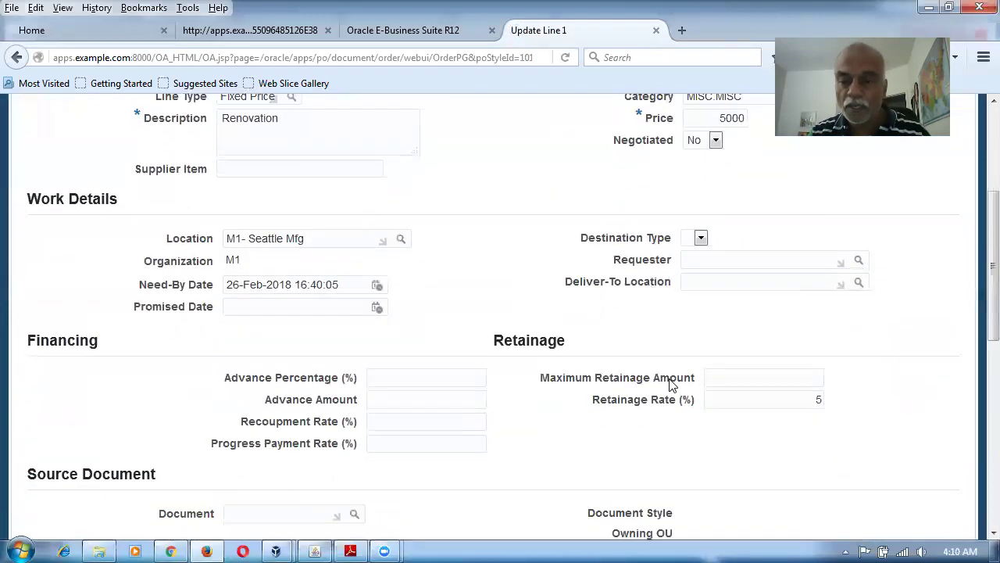
type("10")
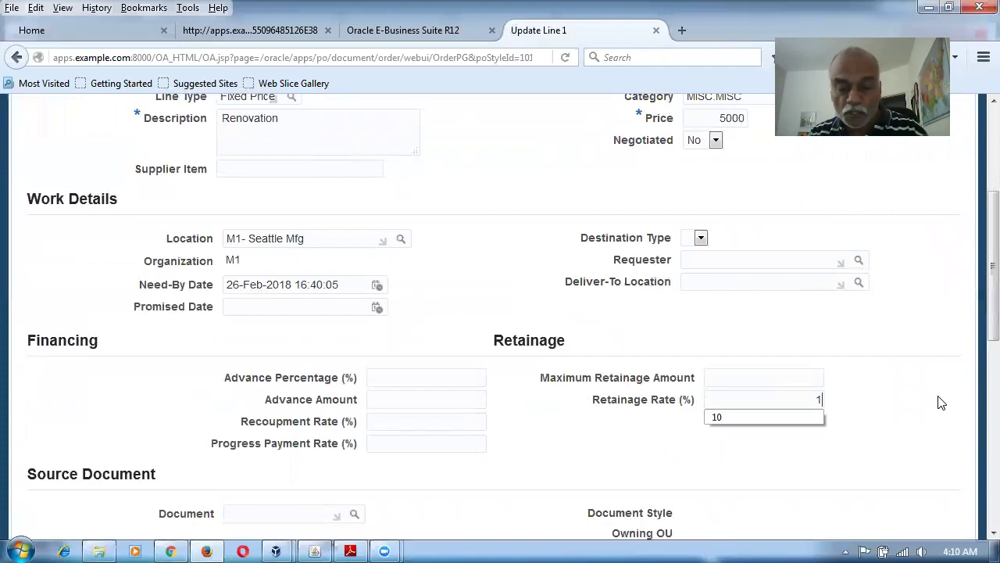
left_click(928, 414)
scroll(882, 374, "up", 1)
scroll(881, 374, "up", 5)
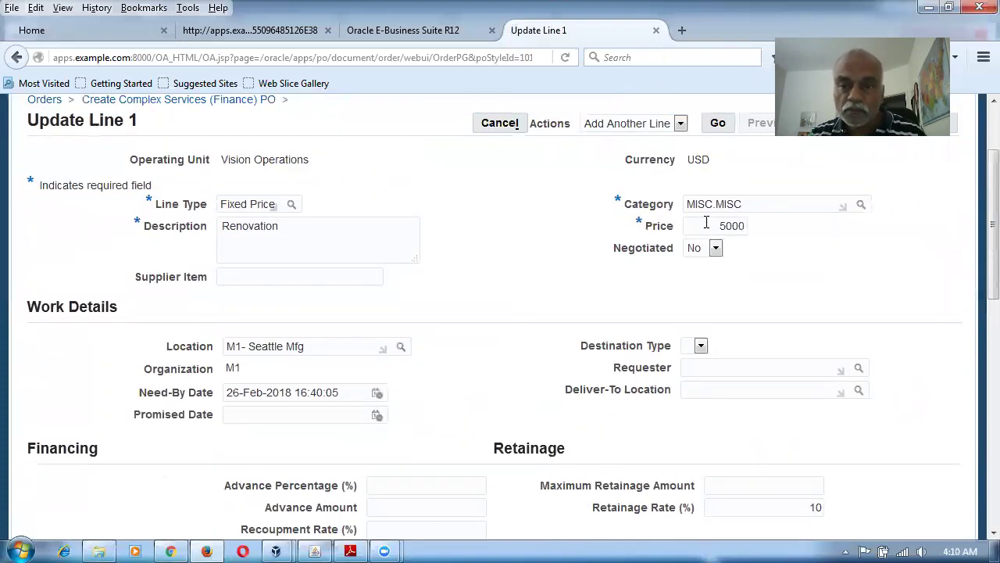
left_click(944, 244)
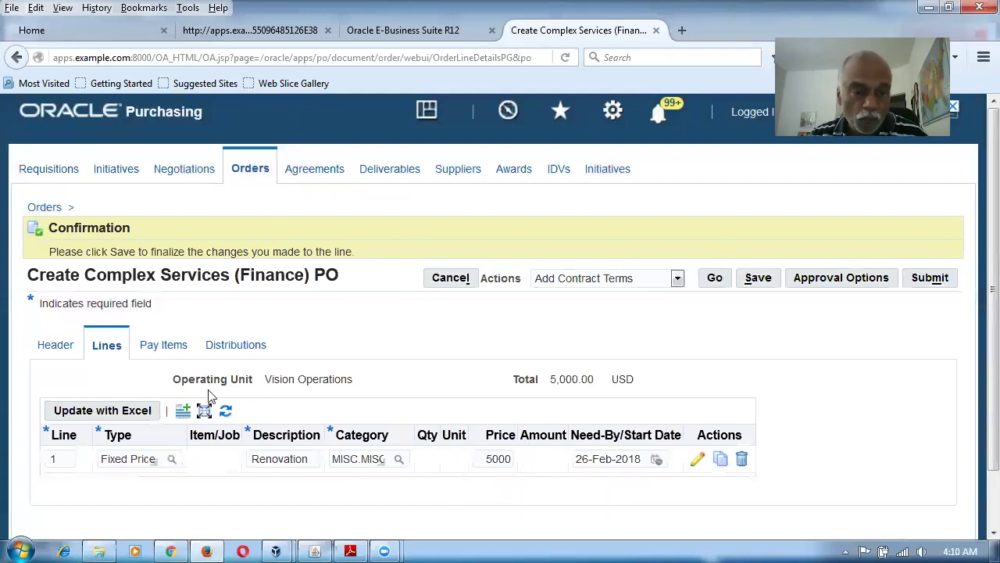
Step: Set the line's pay item price to 5000 and split it into two pay items
left_click(155, 349)
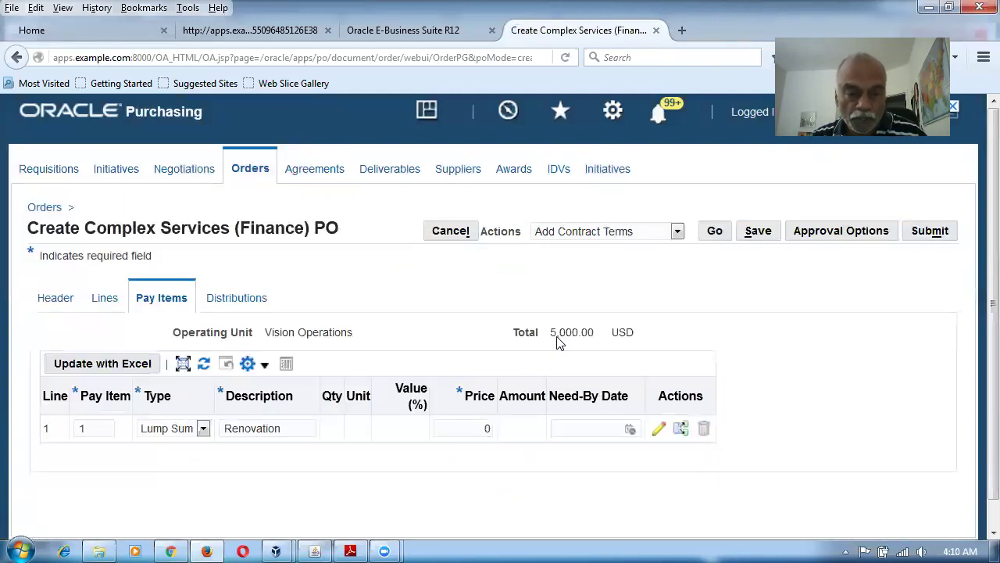
left_click(492, 429)
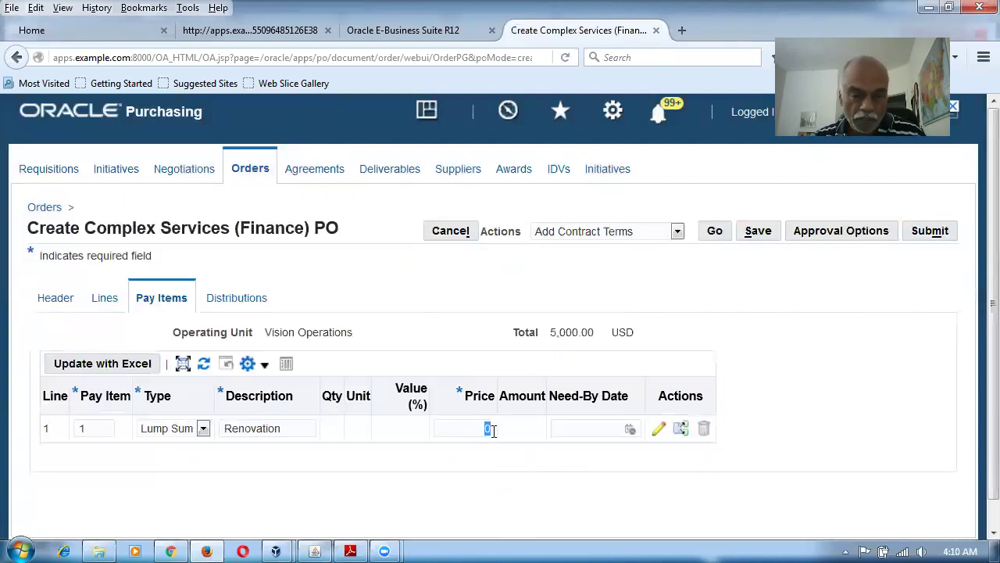
type("500")
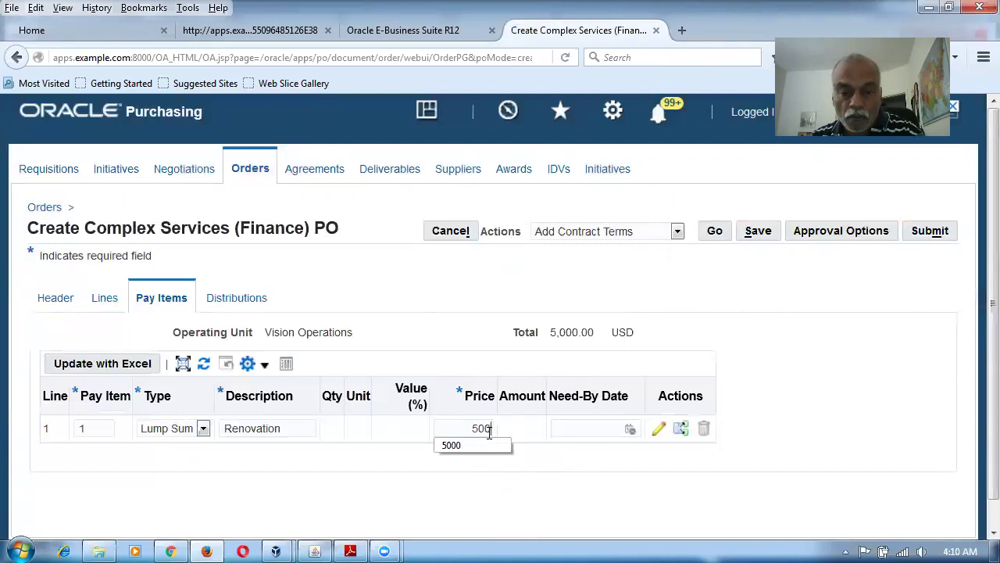
type("0")
left_click(808, 440)
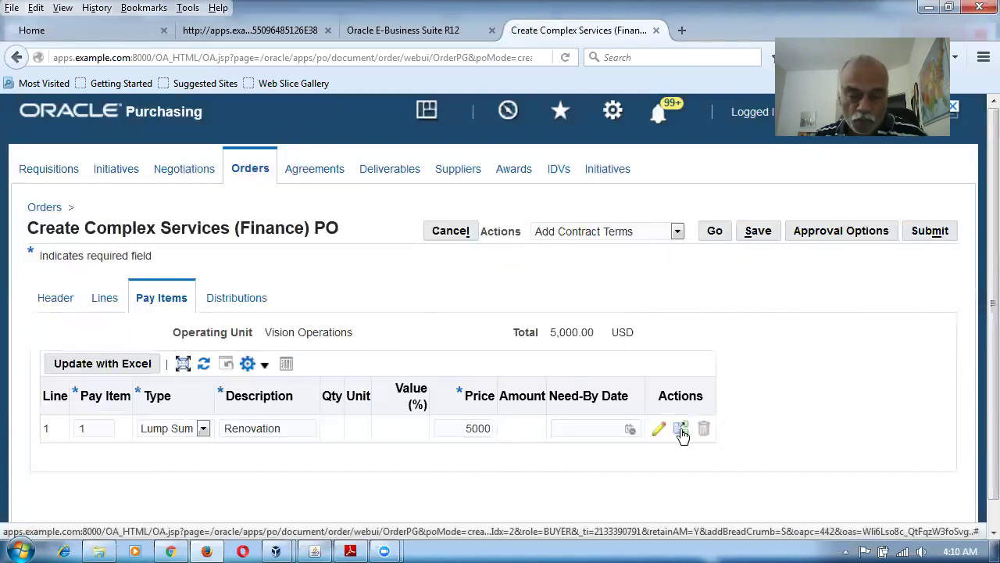
left_click(682, 430)
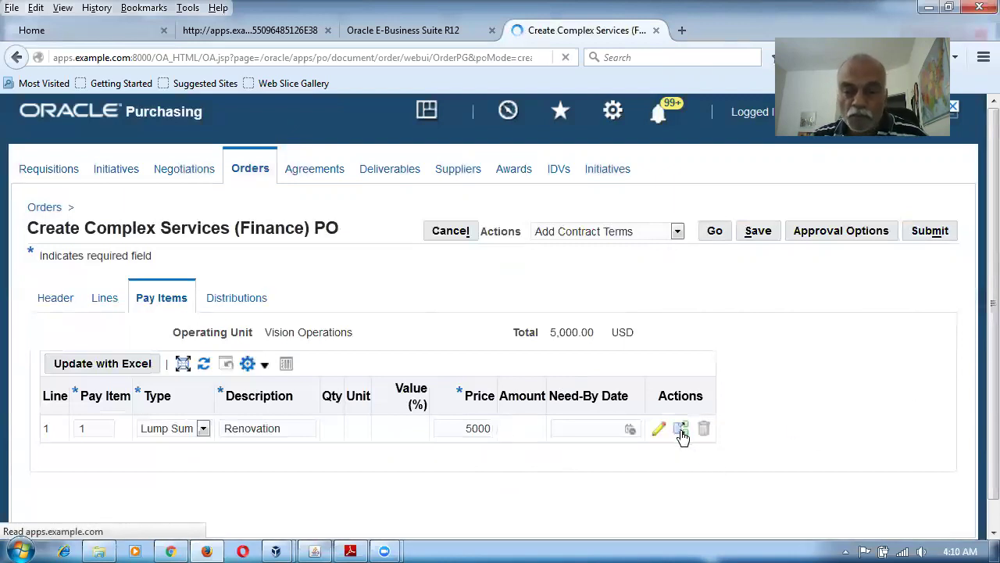
Step: Set pay item 1's price to 3000 and its need-by date to 26-Feb-2018
left_click_drag(442, 473, 546, 466)
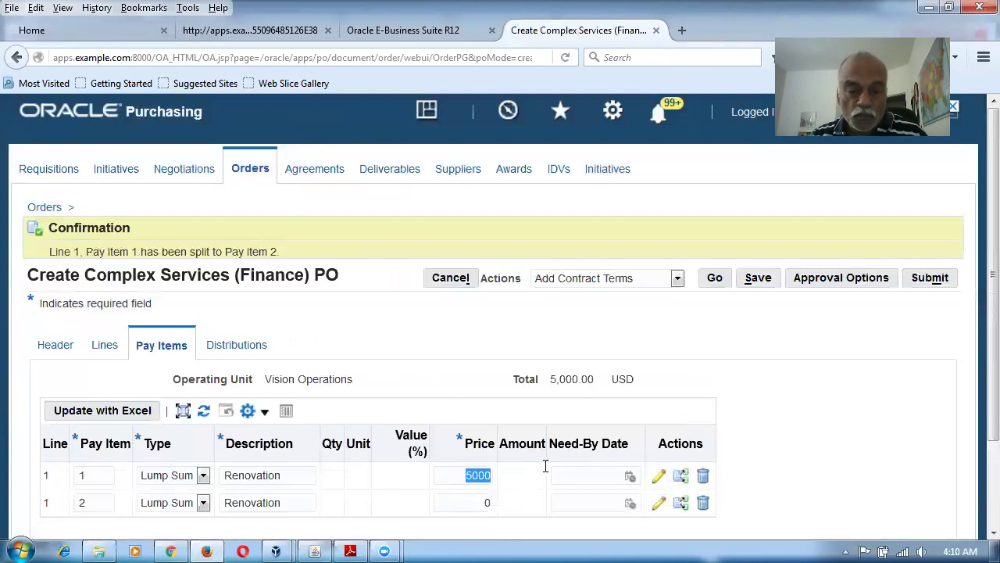
type("300")
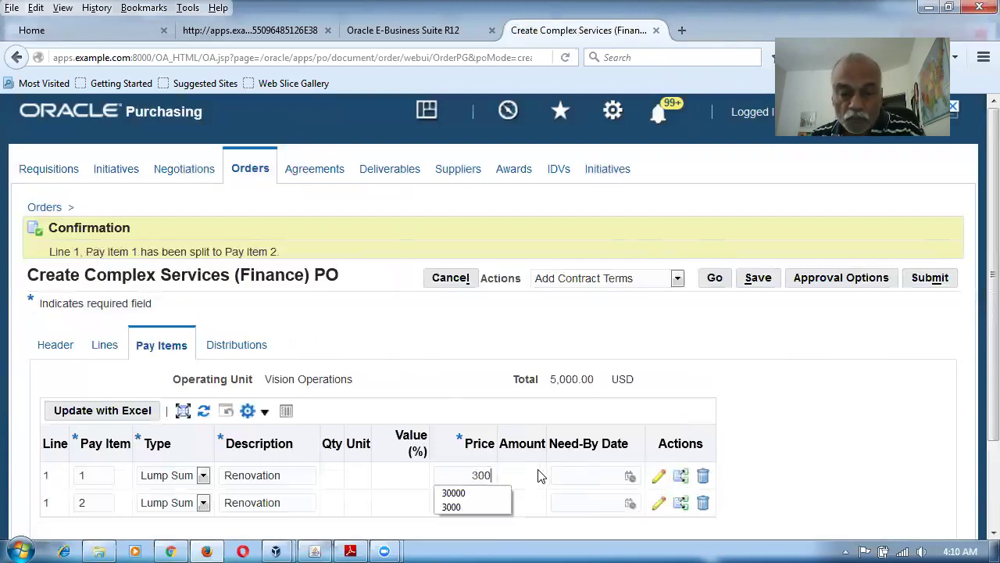
type("0")
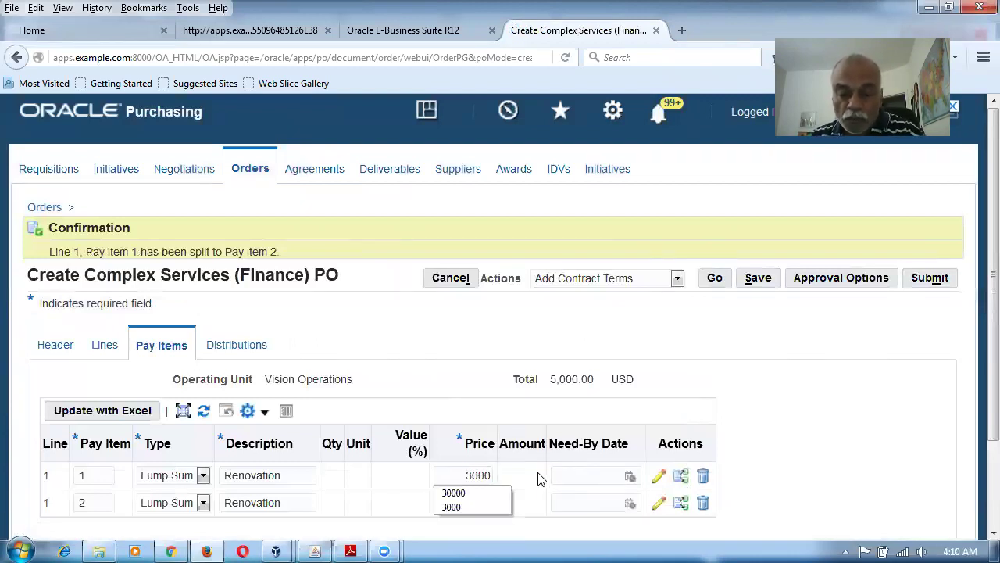
left_click(631, 477)
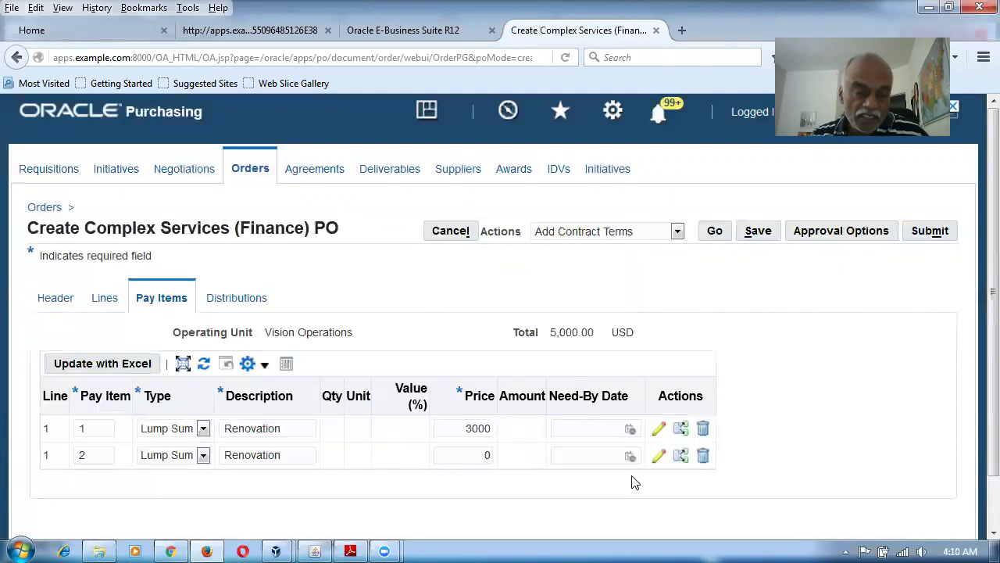
left_click(630, 429)
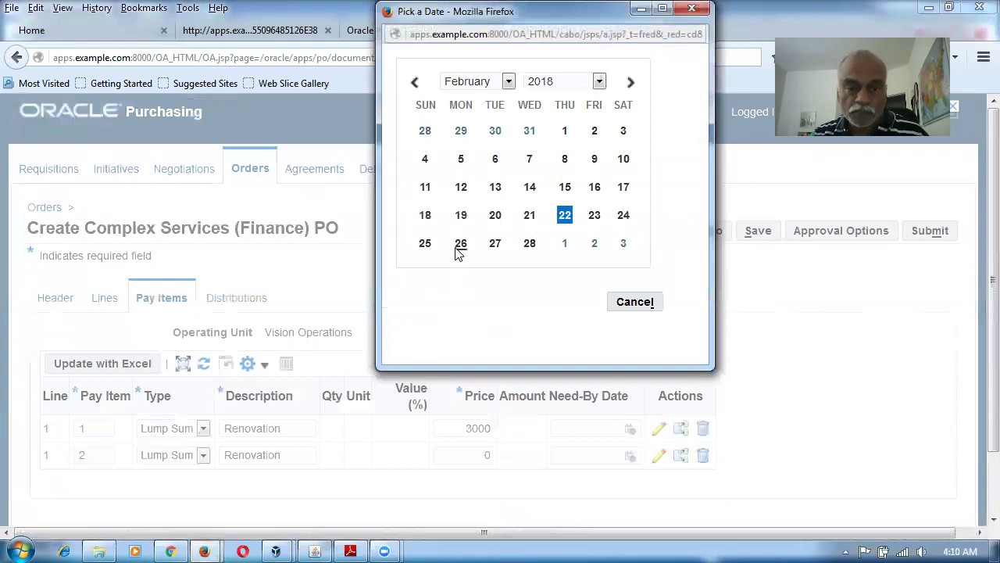
left_click(460, 247)
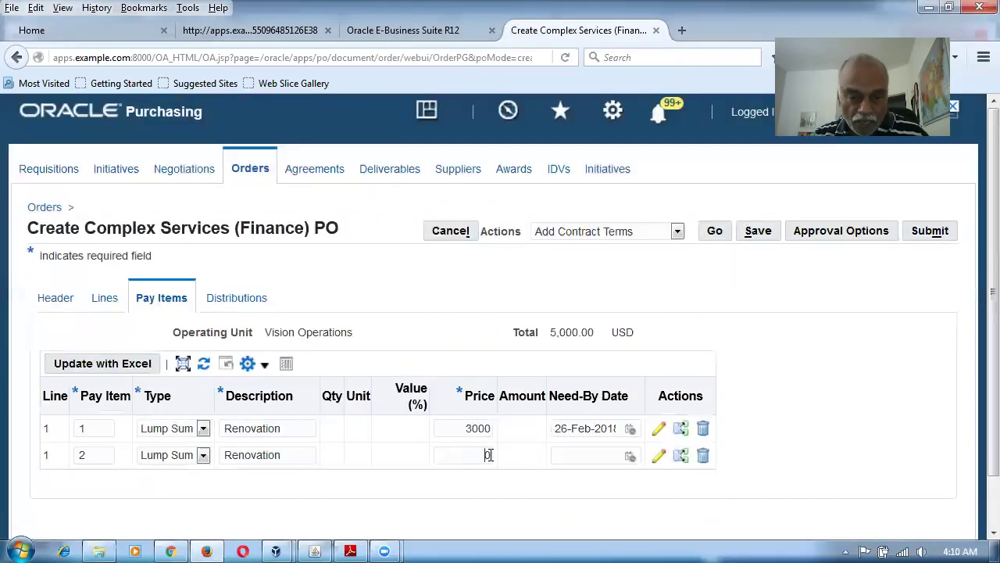
Step: Set pay item 2's price to 2000 and its need-by date to 28-Feb-2018
type("2000")
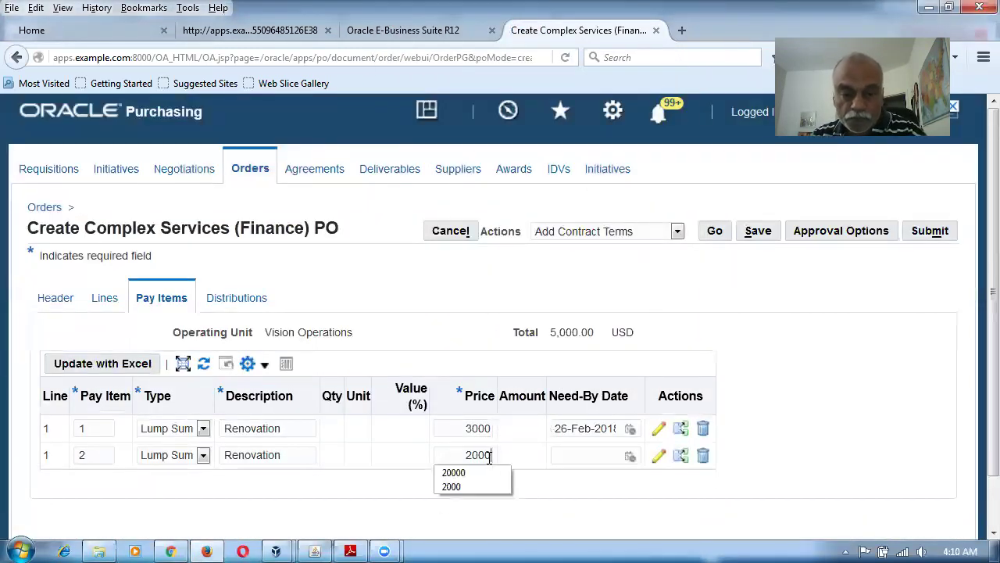
left_click(630, 455)
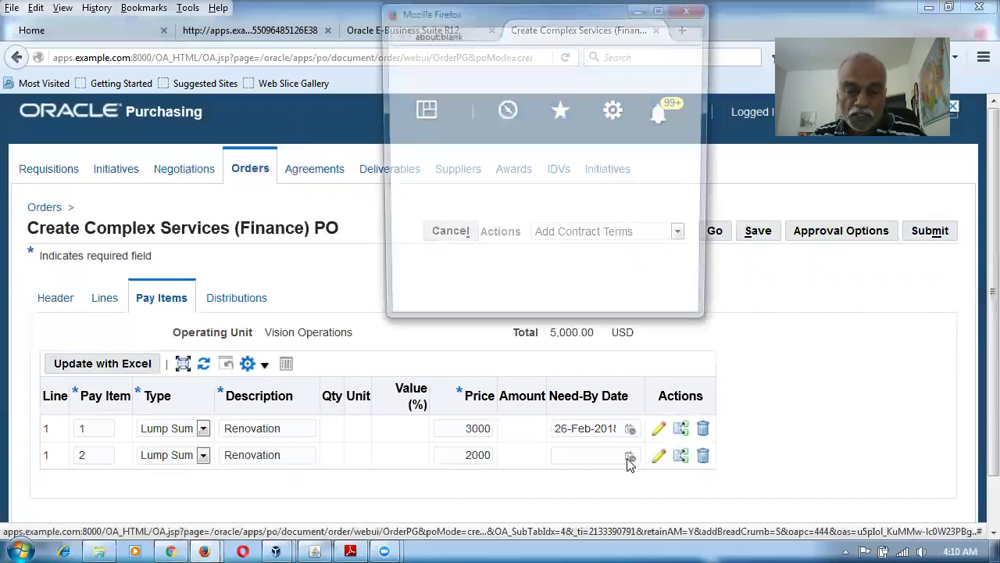
left_click(530, 243)
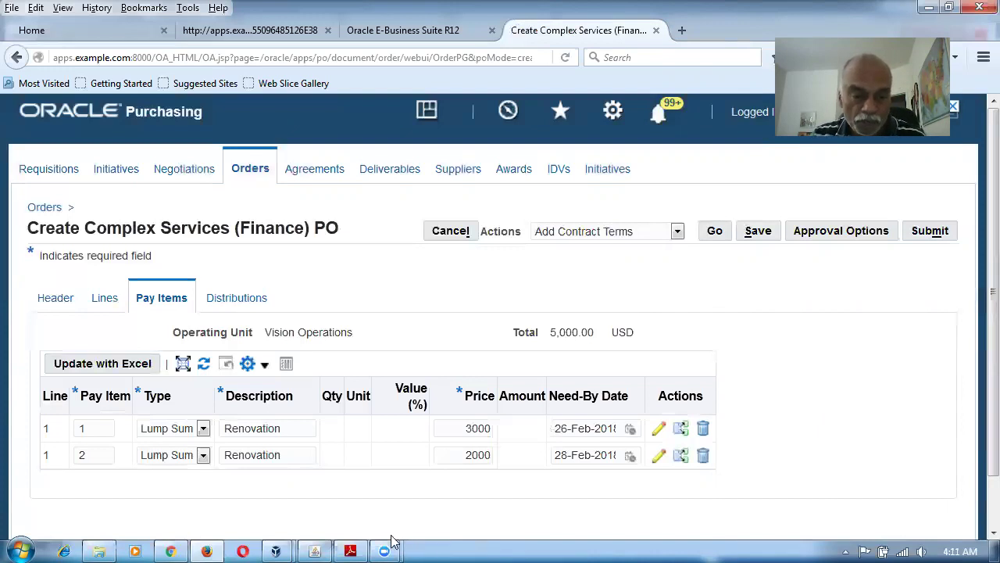
Step: Review the purchase order's distributions and submit the order for approval, noting its order number
left_click(235, 303)
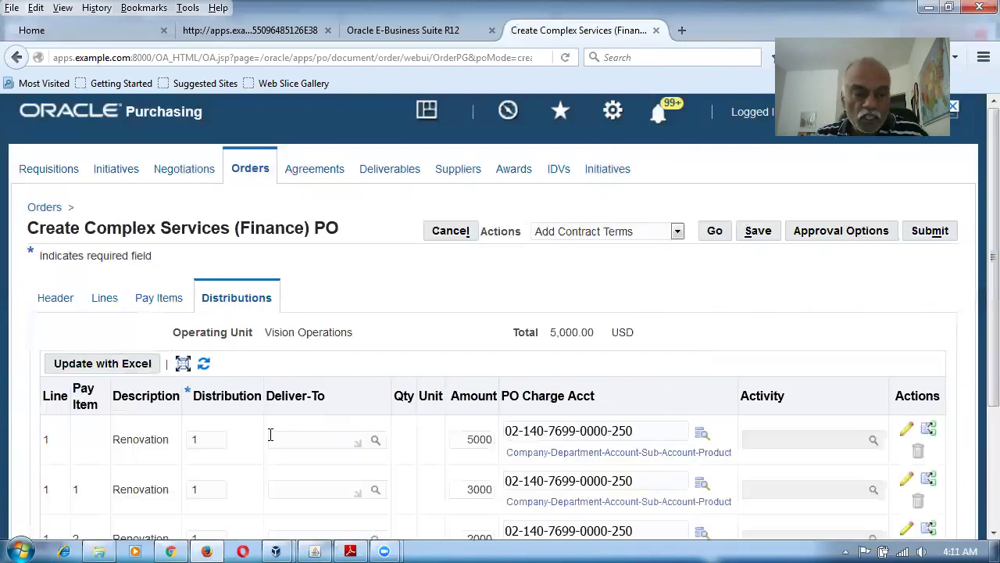
scroll(266, 453, "down", 3)
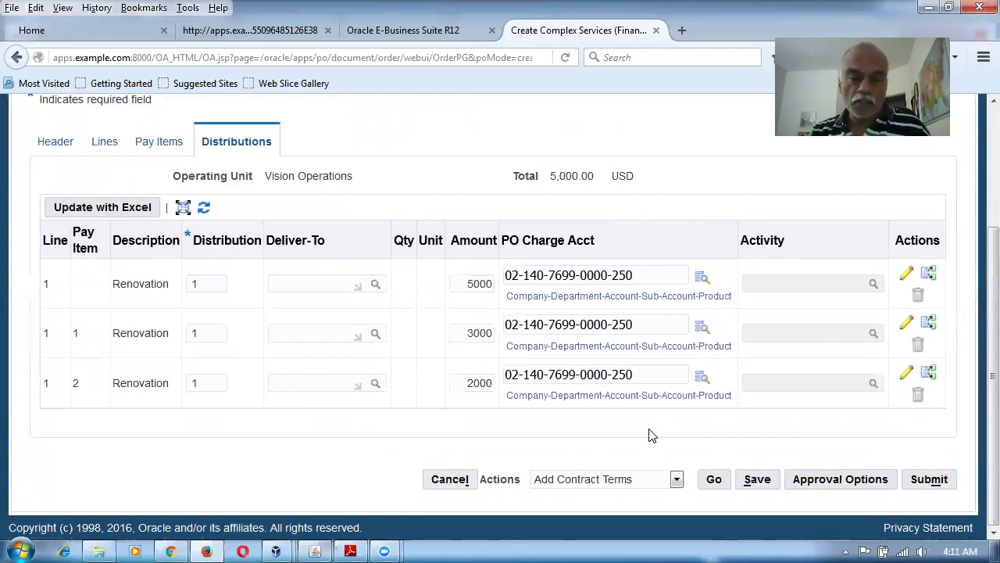
scroll(656, 433, "up", 3)
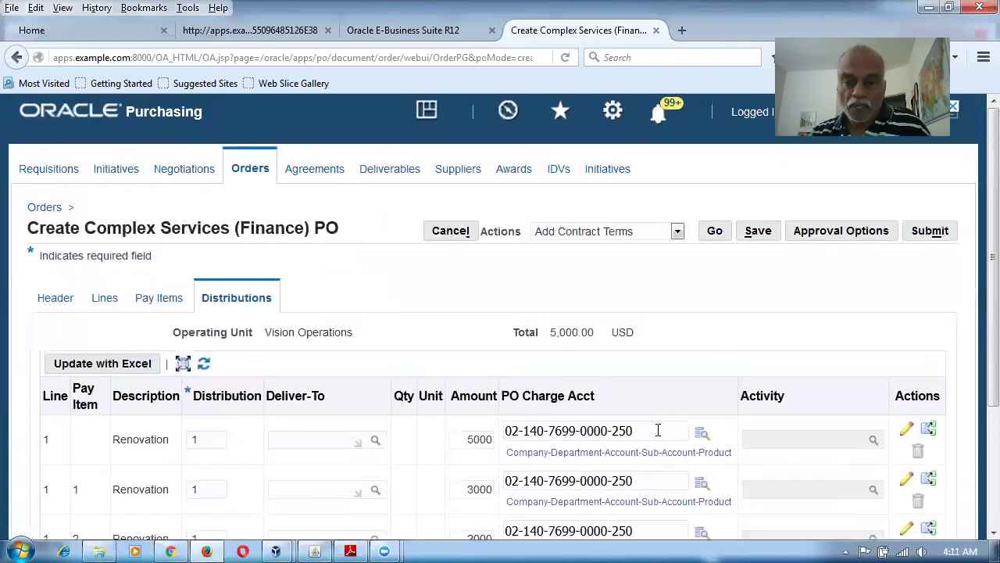
scroll(661, 432, "down", 3)
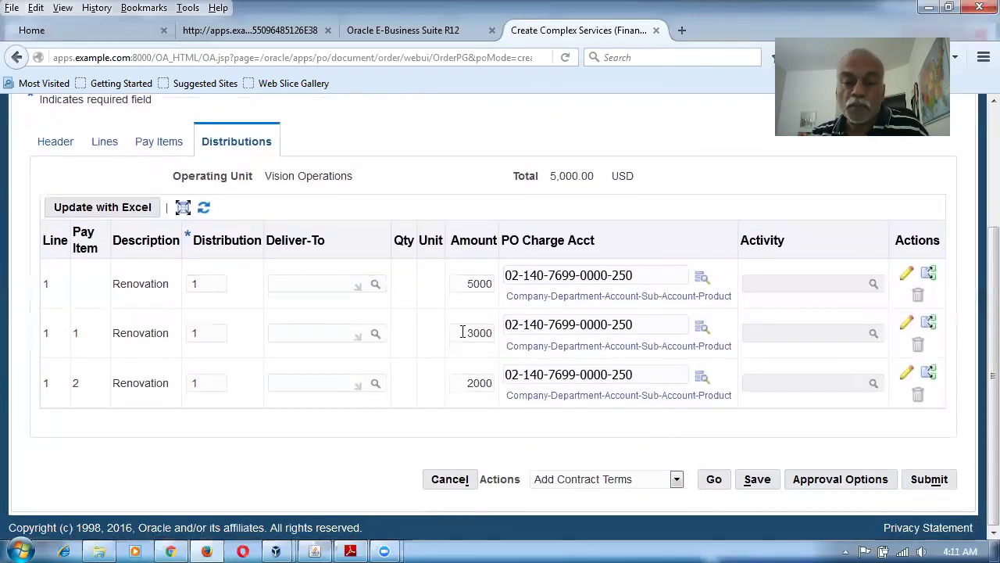
scroll(449, 410, "up", 3)
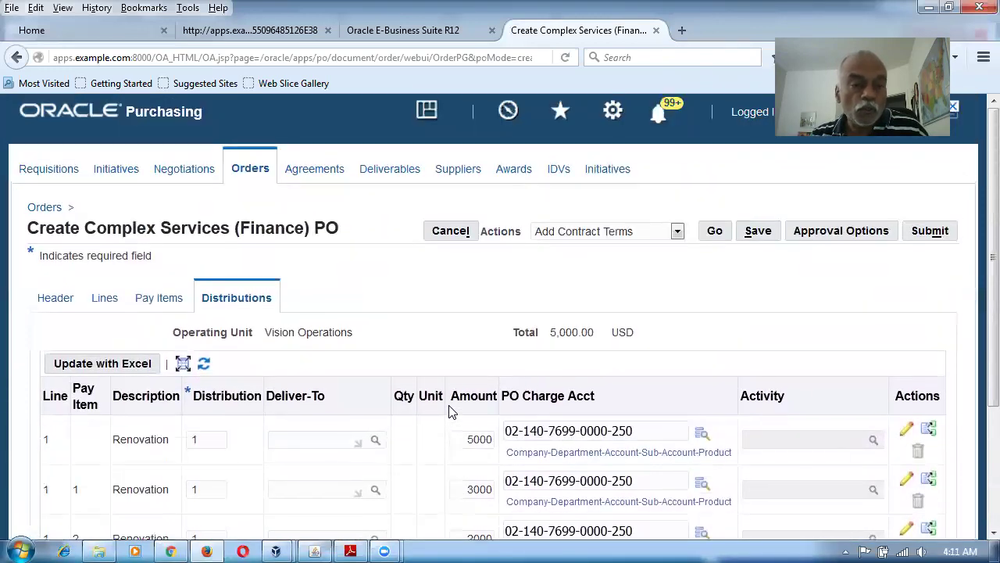
left_click(924, 231)
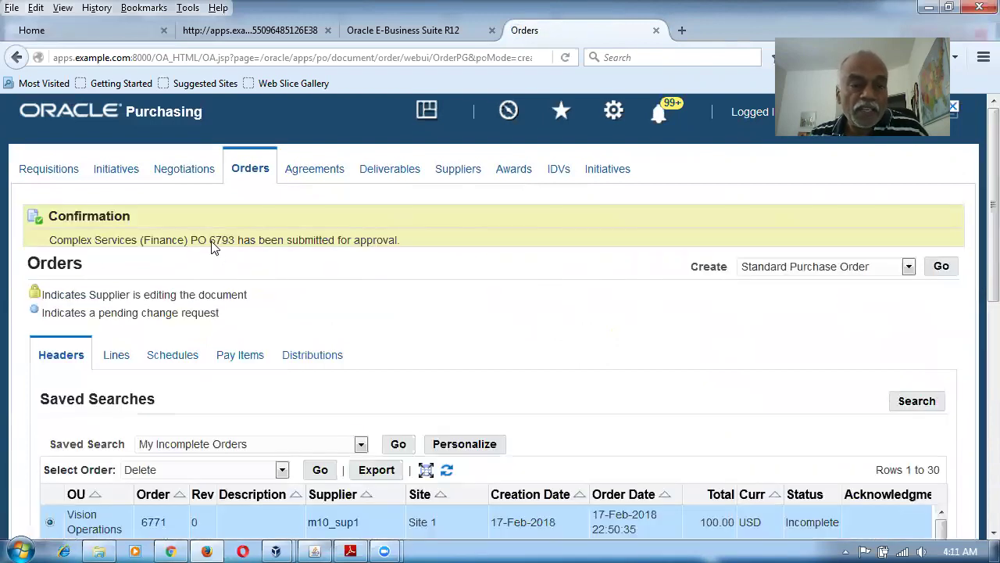
left_click_drag(199, 243, 296, 244)
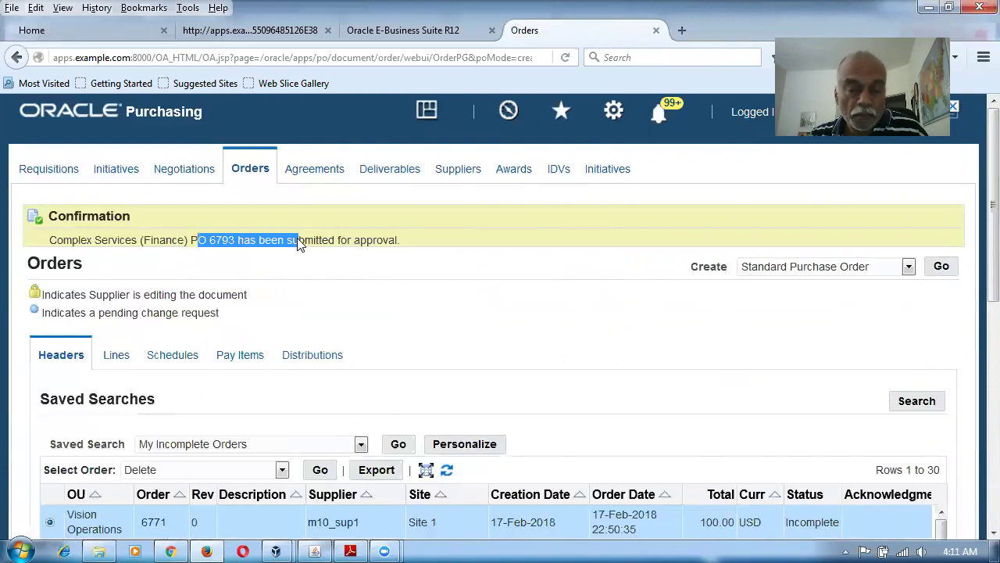
Step: Switch to the Oracle Applications window and change the responsibility to Payables, Vision Operations (USA)
left_click(316, 549)
left_click(196, 311)
key("alt+f")
key("w")
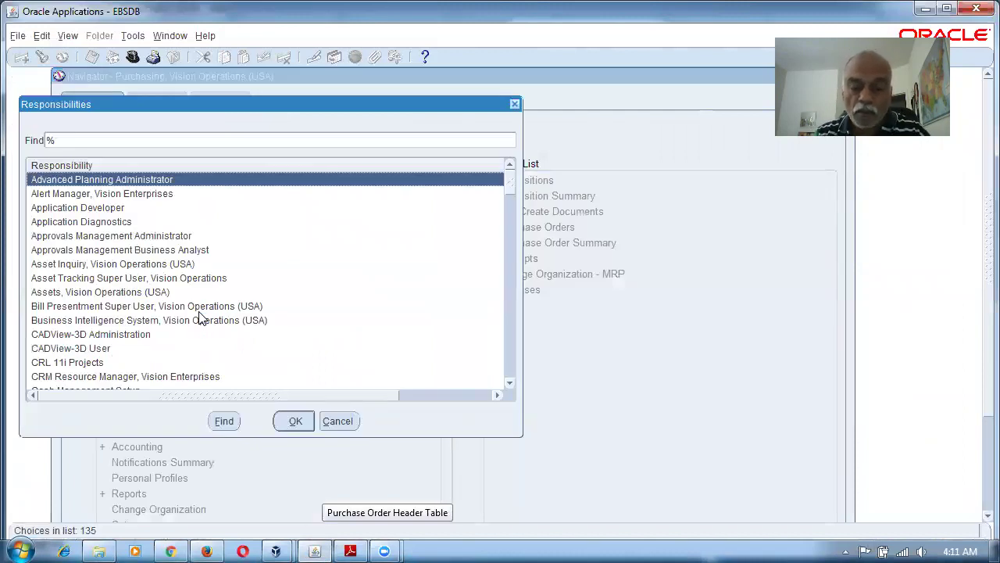
type("pay")
key("Return")
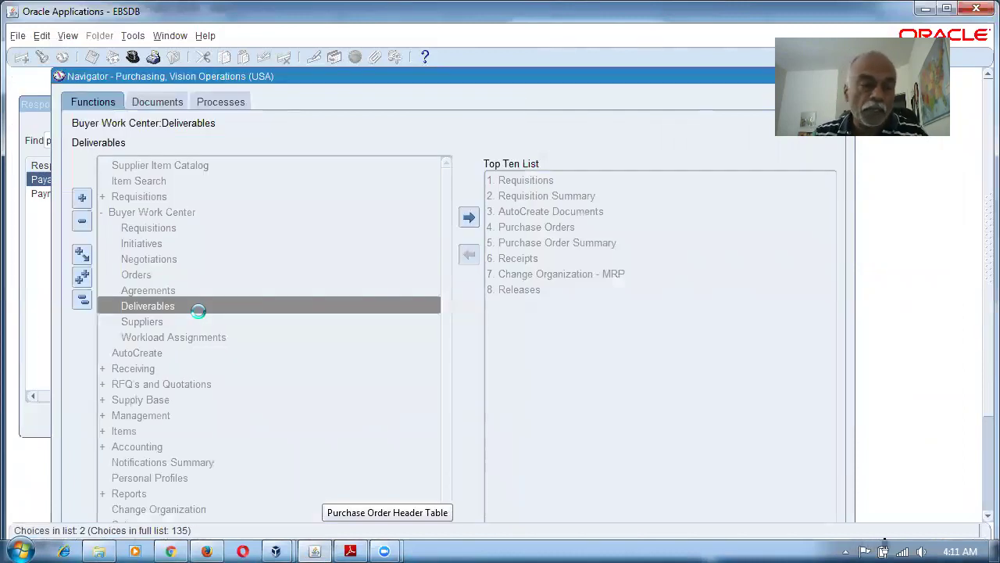
Step: Open the Invoice Workbench for entering invoices
double_click(142, 166)
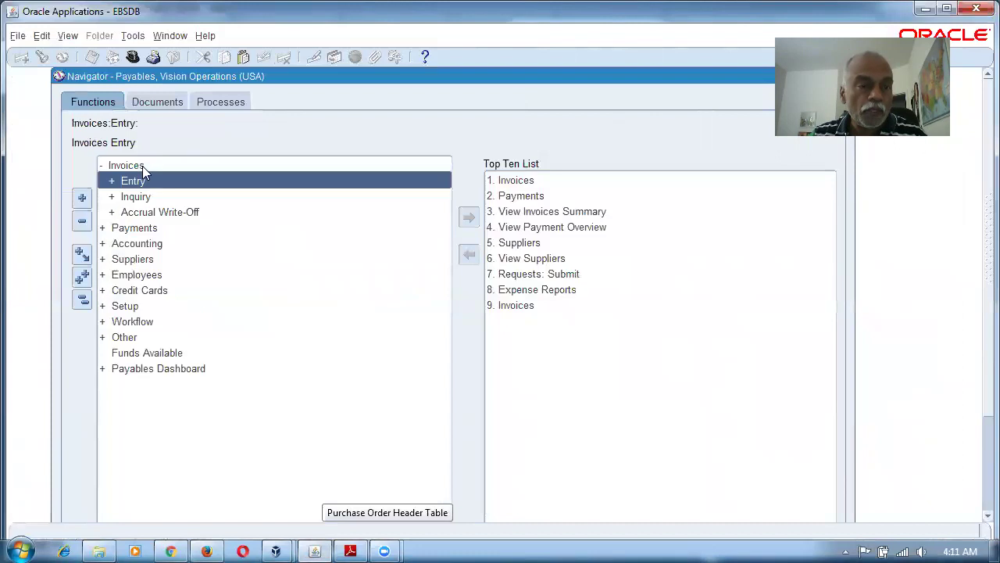
double_click(144, 181)
double_click(159, 213)
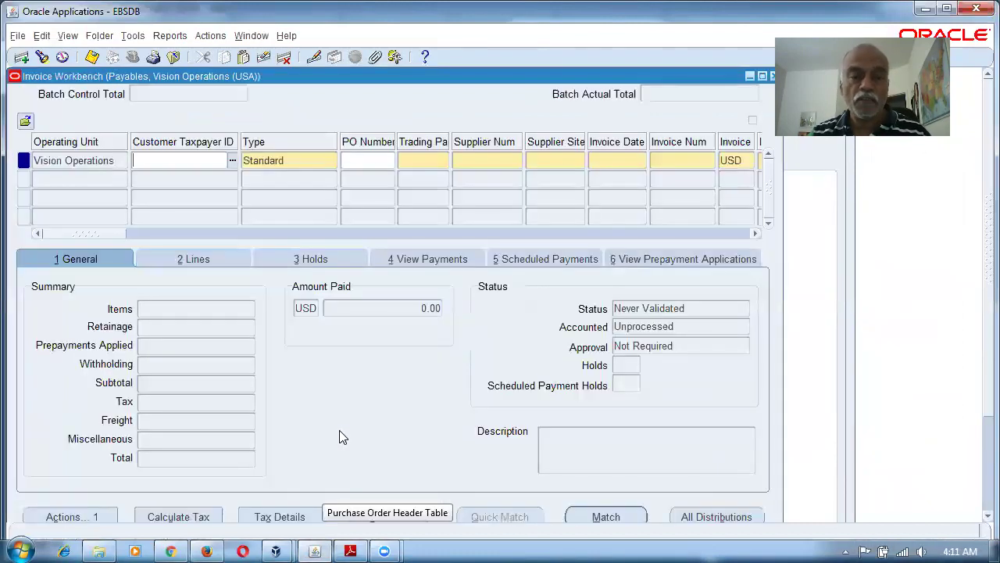
Step: Enter a Standard invoice against the new purchase order's number, dated 21-FEB-2018, with invoice number 101
left_click(368, 161)
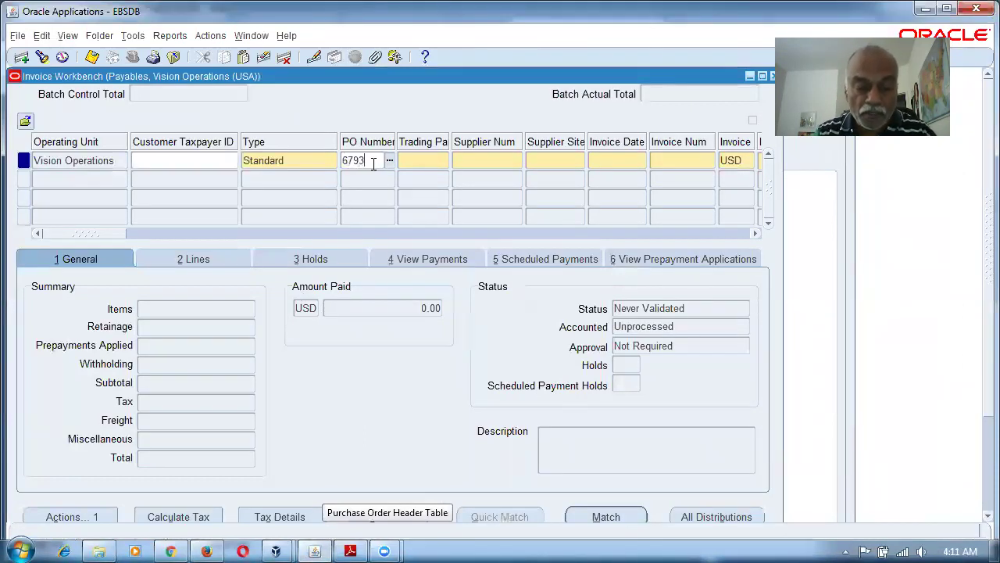
key("Tab")
key("Tab")
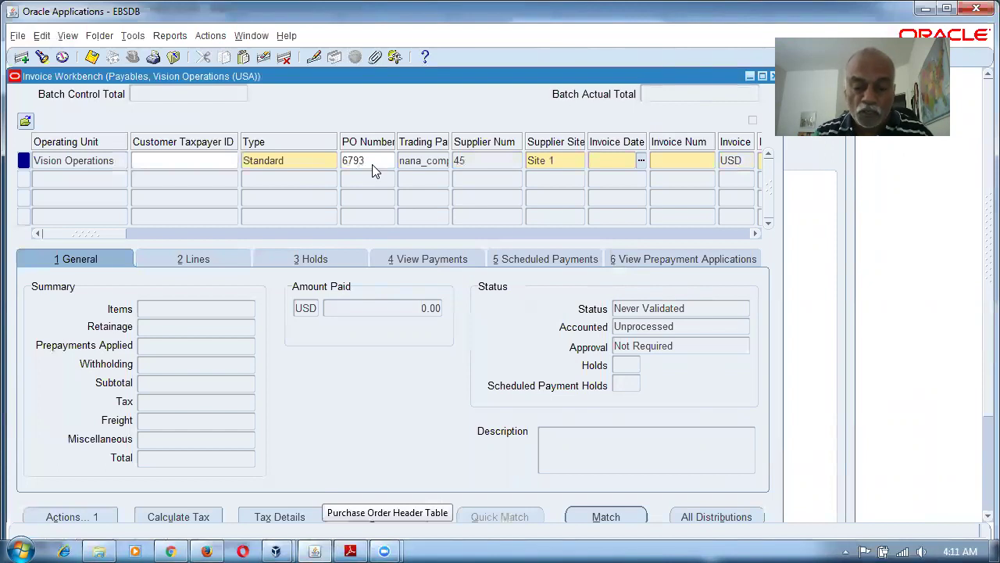
key("ctrl+l")
key("Return")
key("Tab")
type("101")
key("Tab")
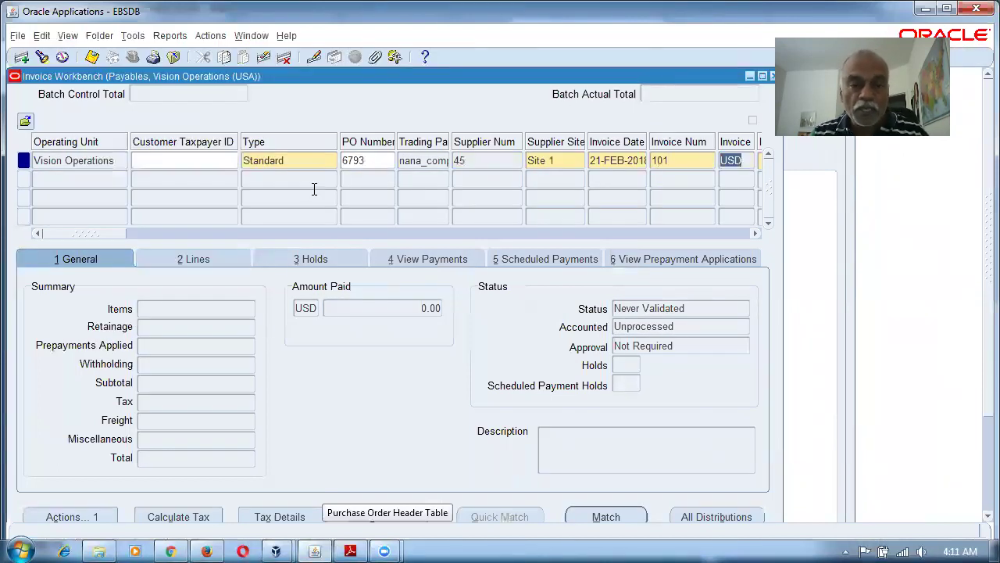
Step: Save the invoice with an amount of 3,000 and open the purchase order search for matching it
left_click_drag(92, 234, 125, 236)
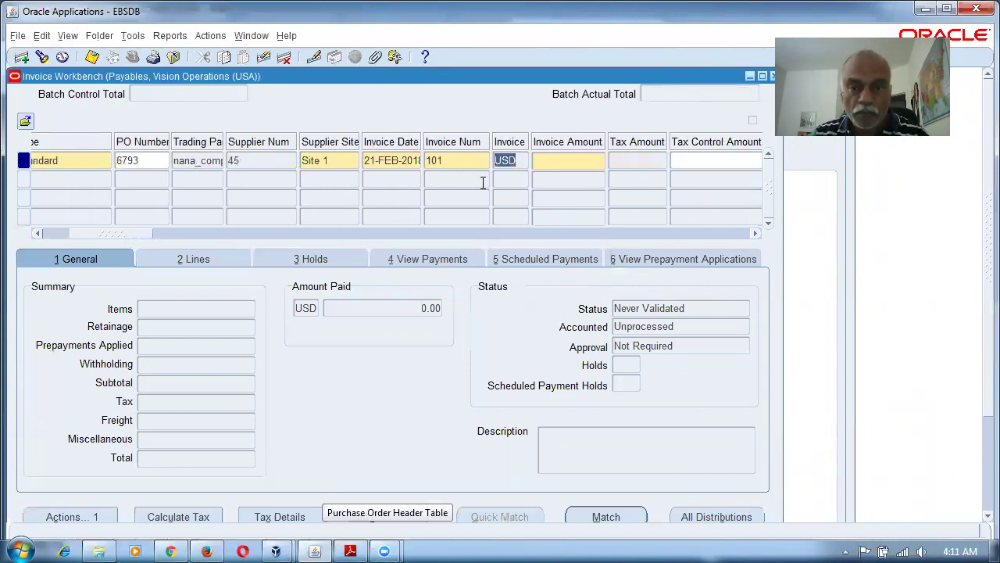
left_click(558, 163)
type("3,000")
key("Tab")
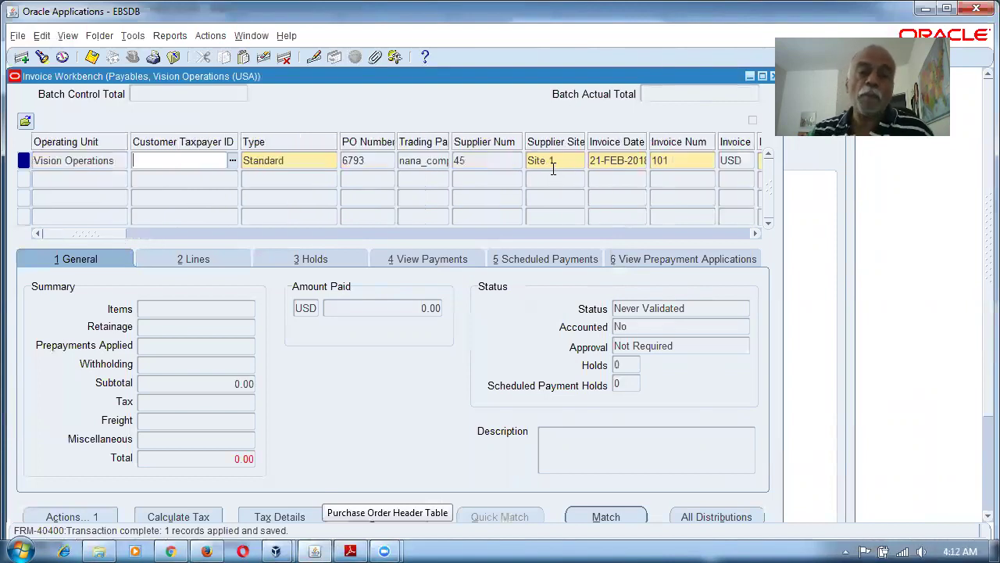
left_click(617, 516)
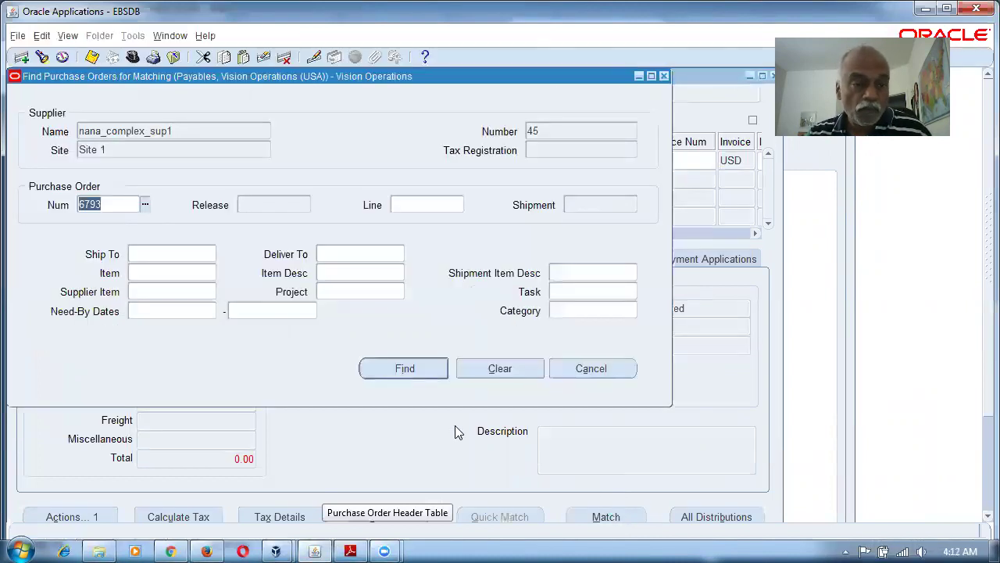
Step: Find the purchase order and match the invoice to its Renovation shipment with a match amount of 3,000
left_click(408, 377)
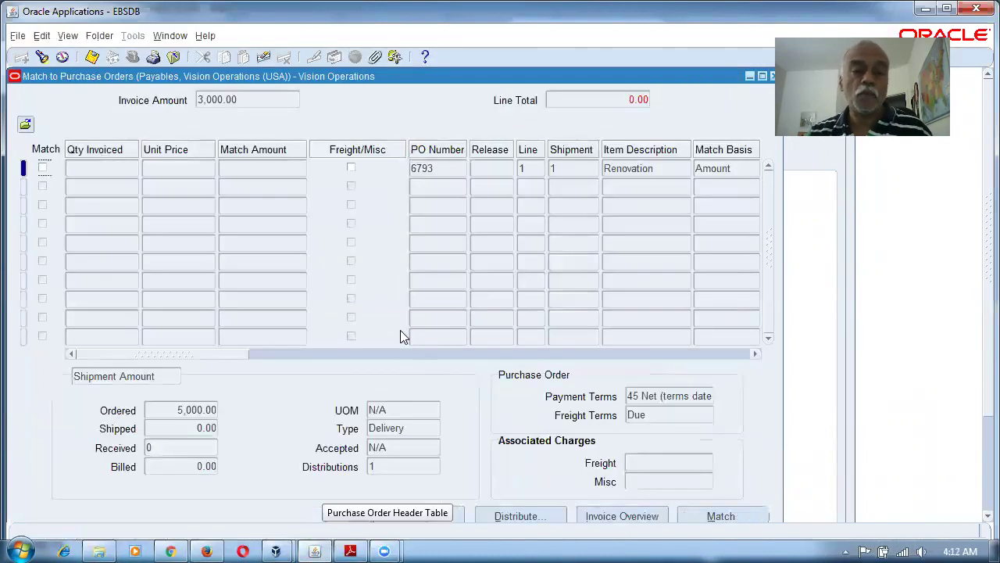
left_click(43, 168)
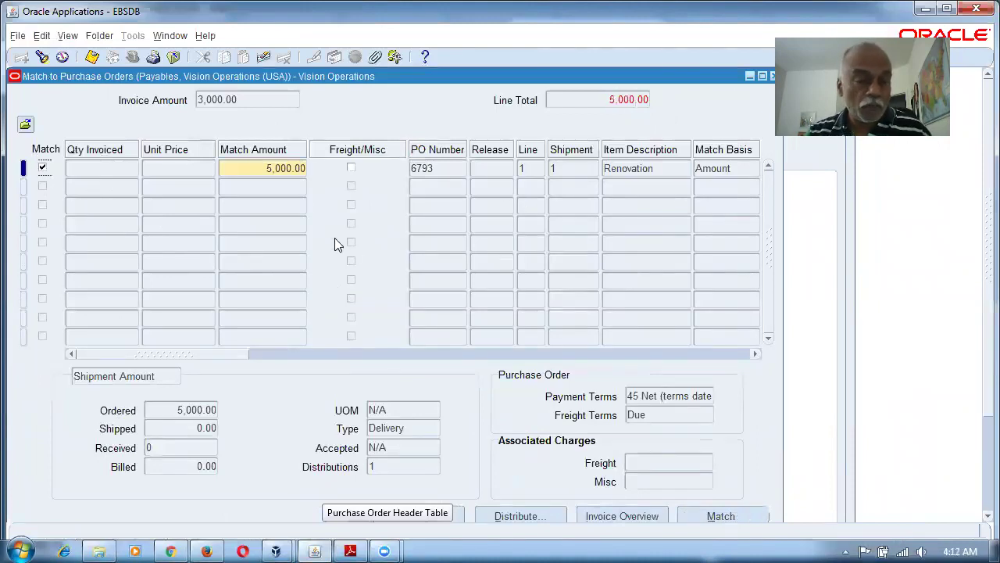
left_click_drag(257, 168, 313, 174)
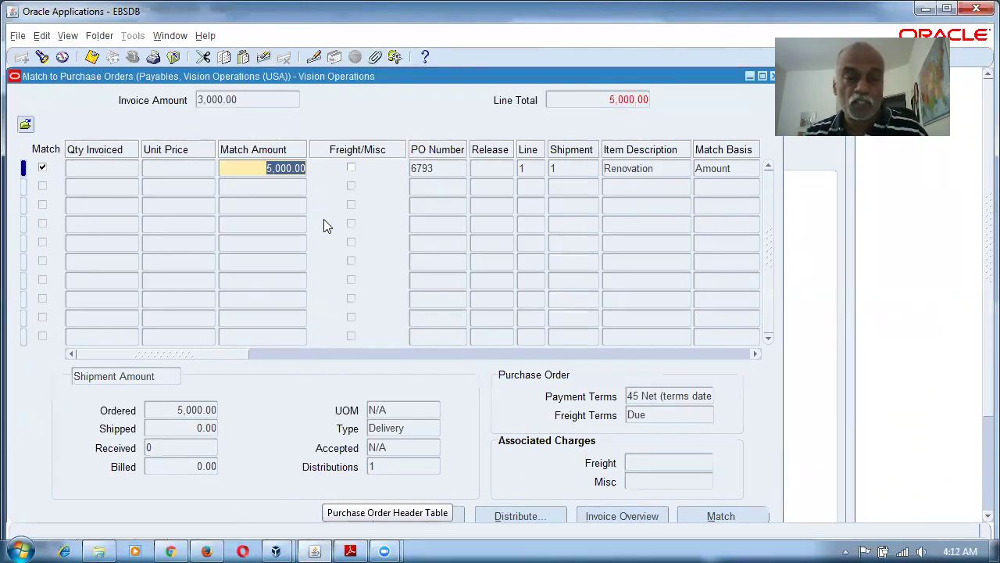
type("3000")
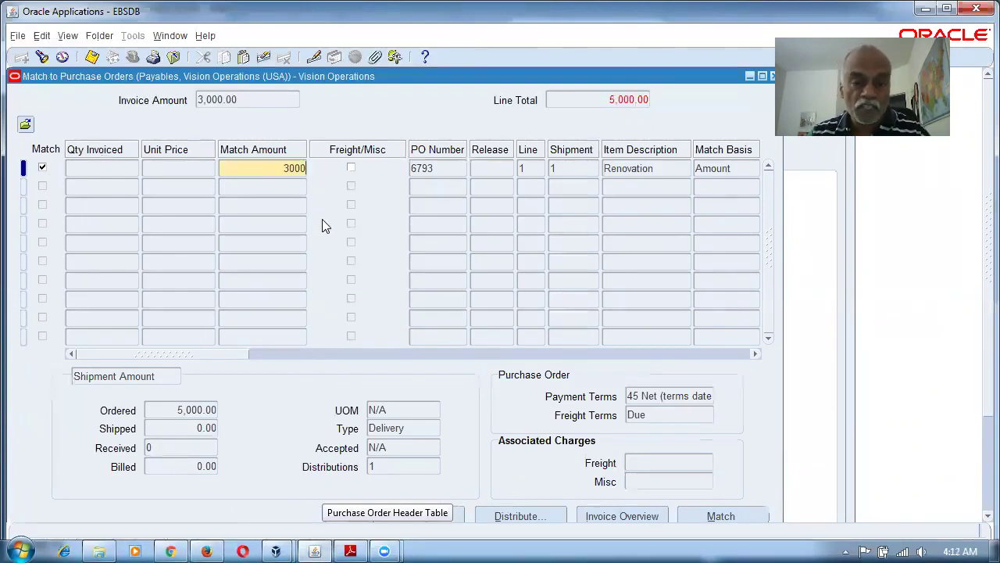
left_click(715, 516)
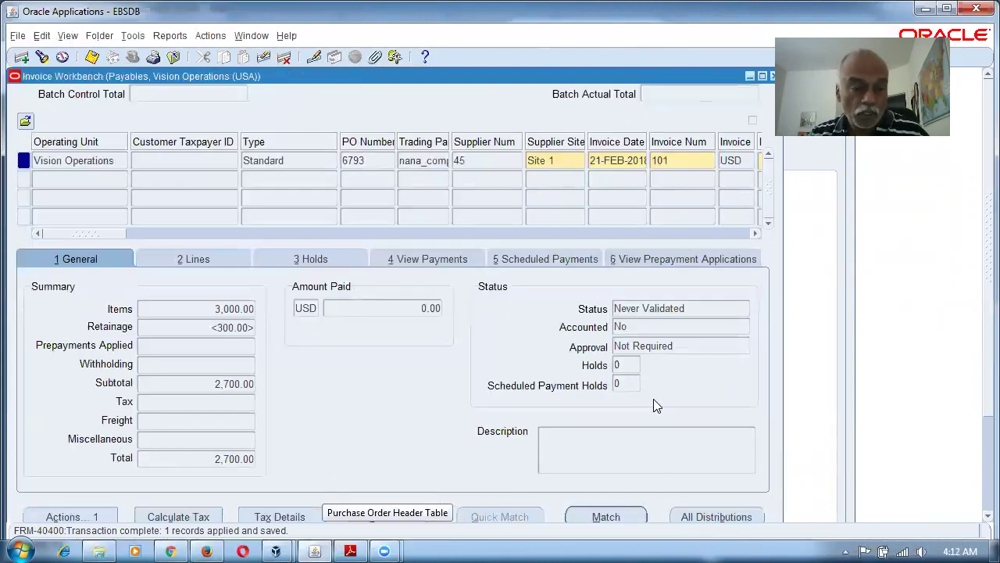
Step: Check the retainage and item amounts in the invoice summary, and calculate the invoice's tax
left_click(163, 328)
left_click_drag(164, 329, 275, 325)
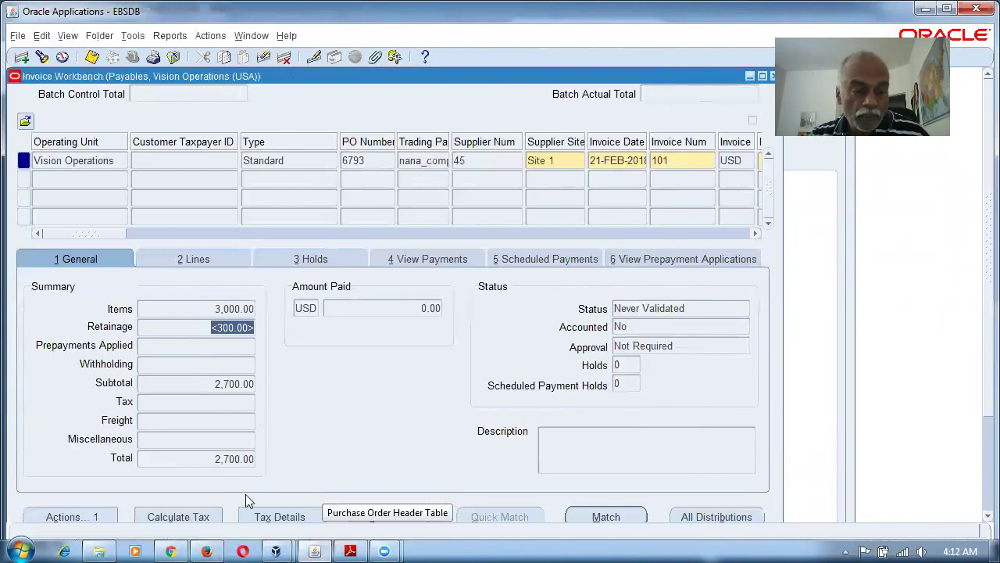
left_click(191, 308)
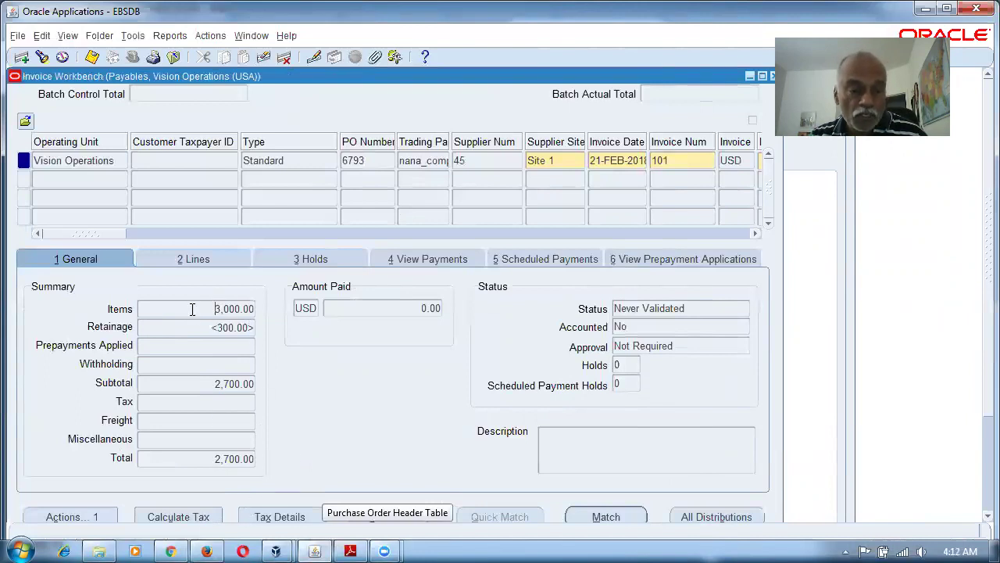
left_click_drag(192, 308, 289, 318)
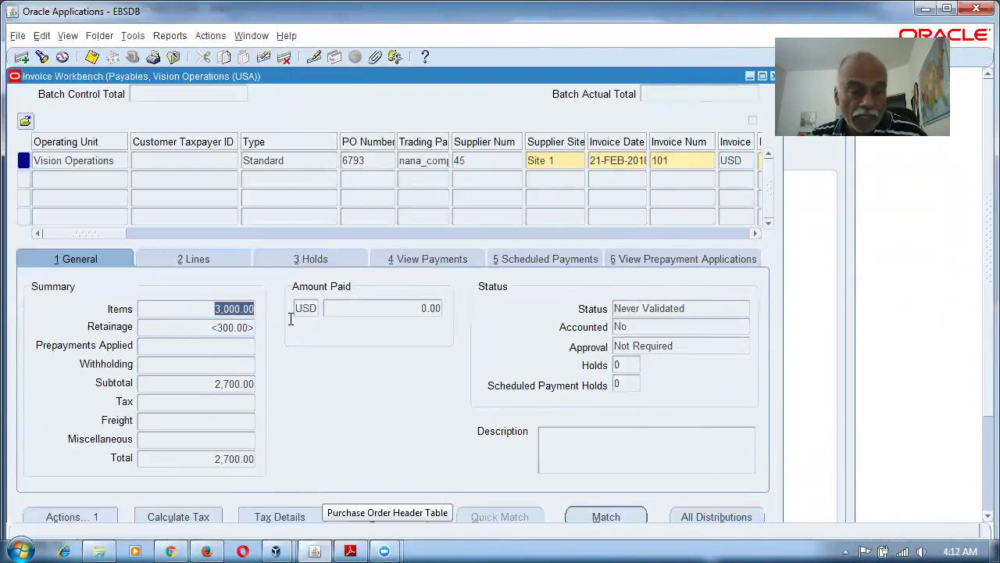
left_click(168, 512)
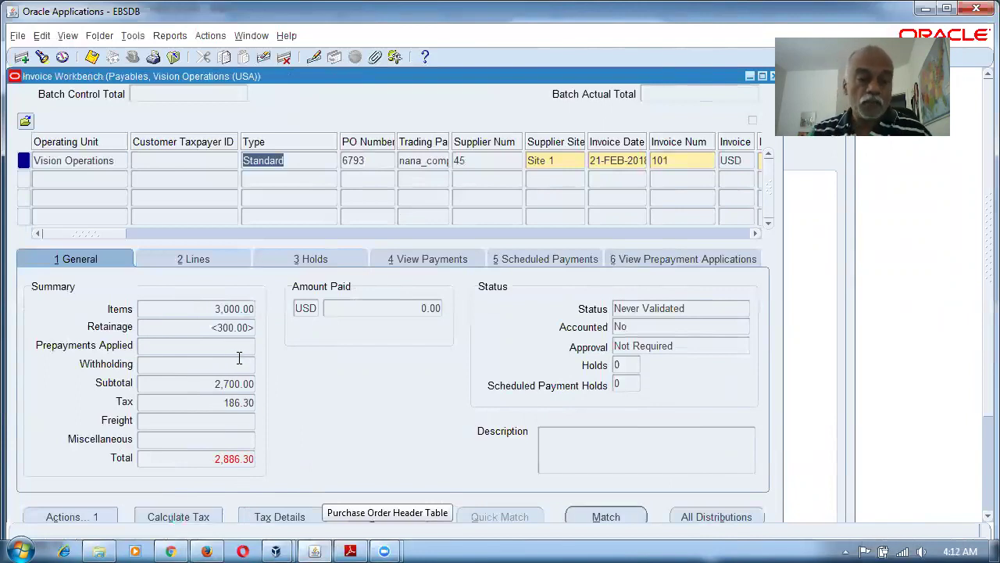
left_click(217, 406)
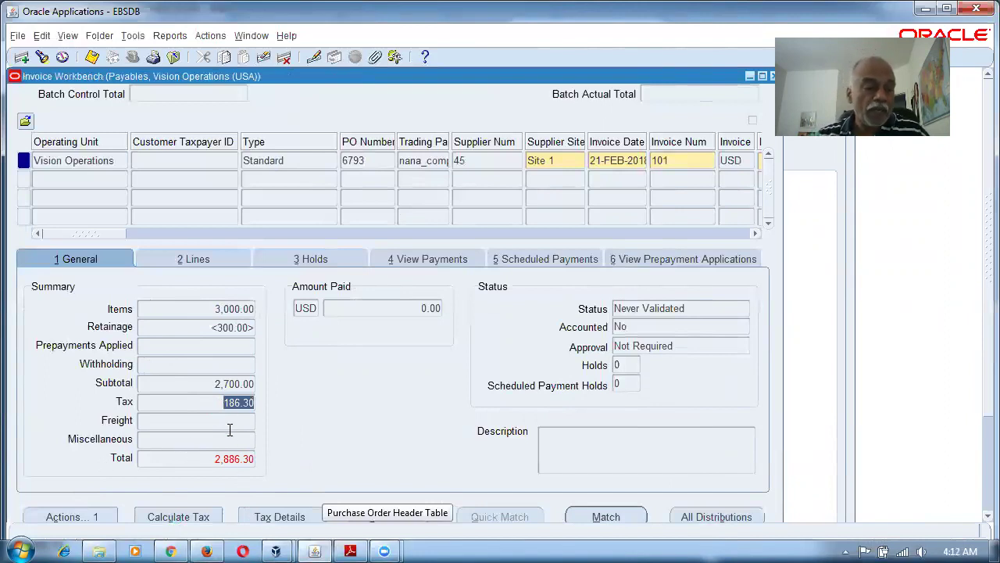
left_click(217, 406)
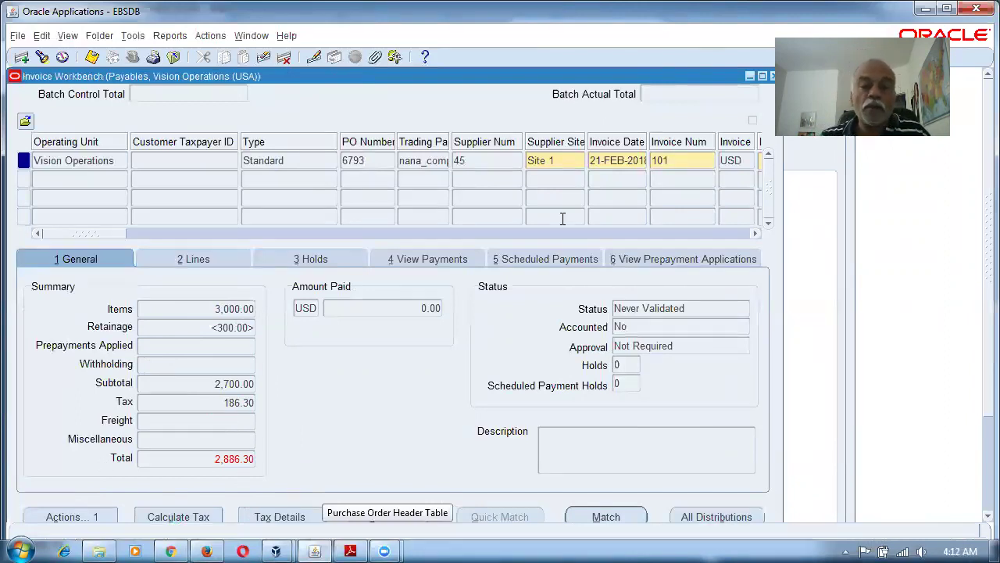
Step: Replace the invoice amount in the invoice header to account for the calculated tax
left_click_drag(111, 235, 146, 234)
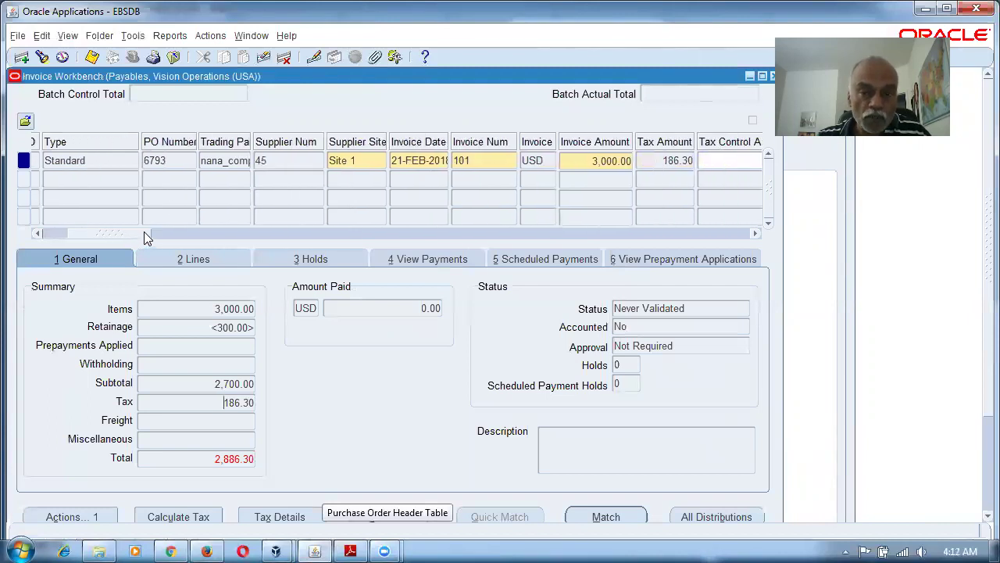
left_click(487, 161)
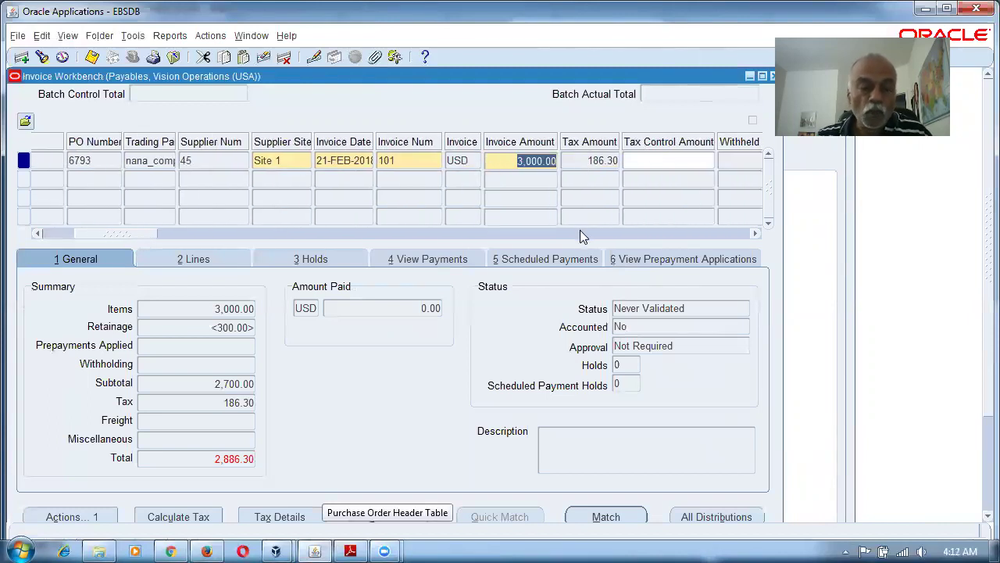
type("3")
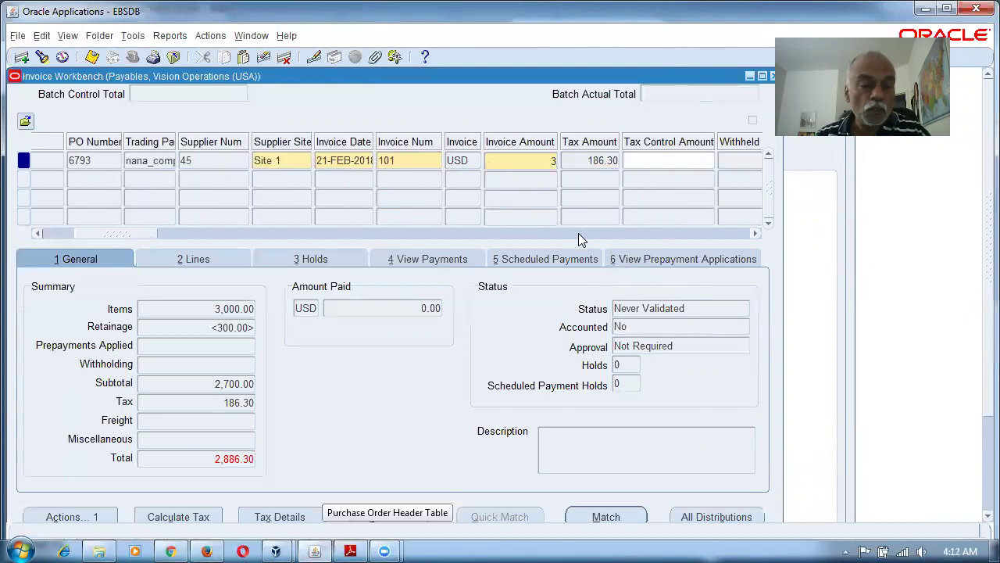
Step: Set the invoice amount to 3,186.30 so it includes the tax, and save the invoice
type(",186.30")
key("Tab")
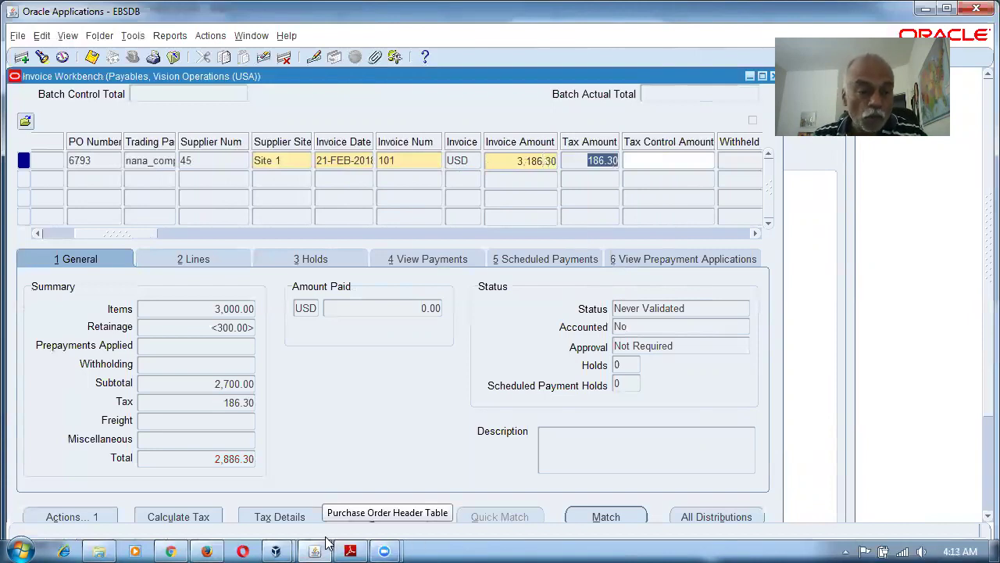
key("ctrl+s")
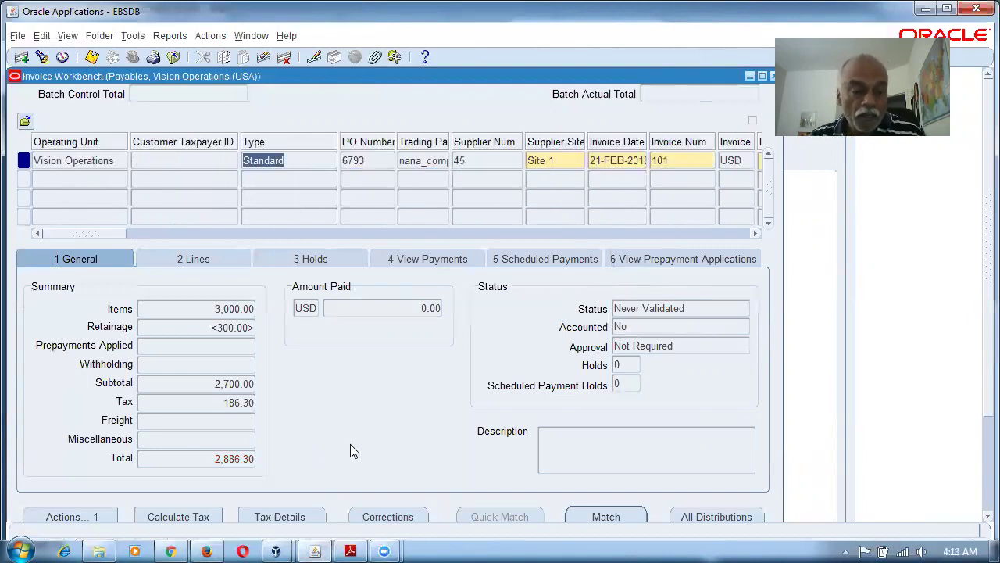
Step: Validate the saved invoice and check its validation status
left_click(69, 517)
left_click(220, 121)
left_click(357, 492)
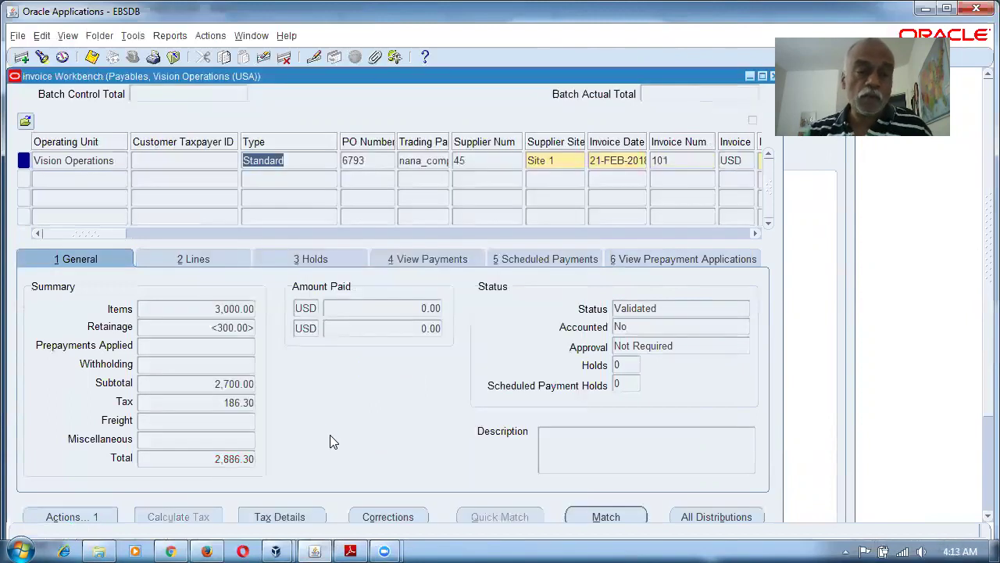
left_click(666, 310)
Step: Examine the invoice's tax lines, comparing the tax rates applied for city, county and state
left_click(196, 262)
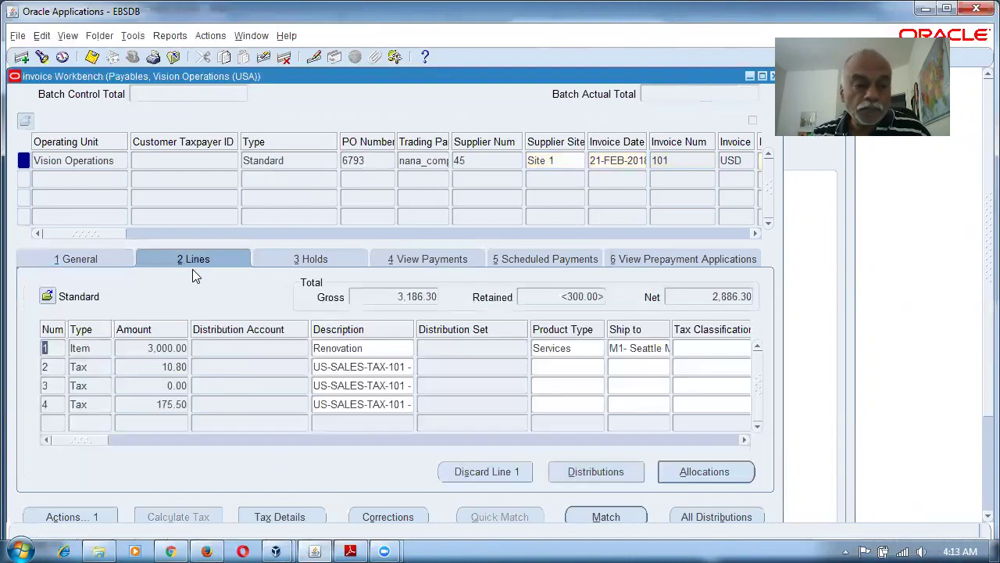
left_click(364, 367)
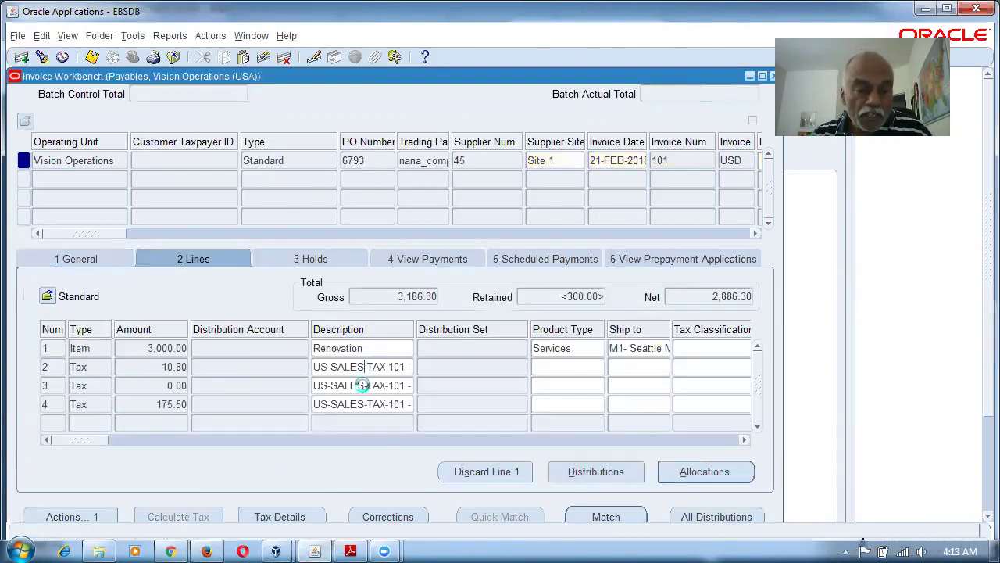
left_click_drag(87, 439, 192, 437)
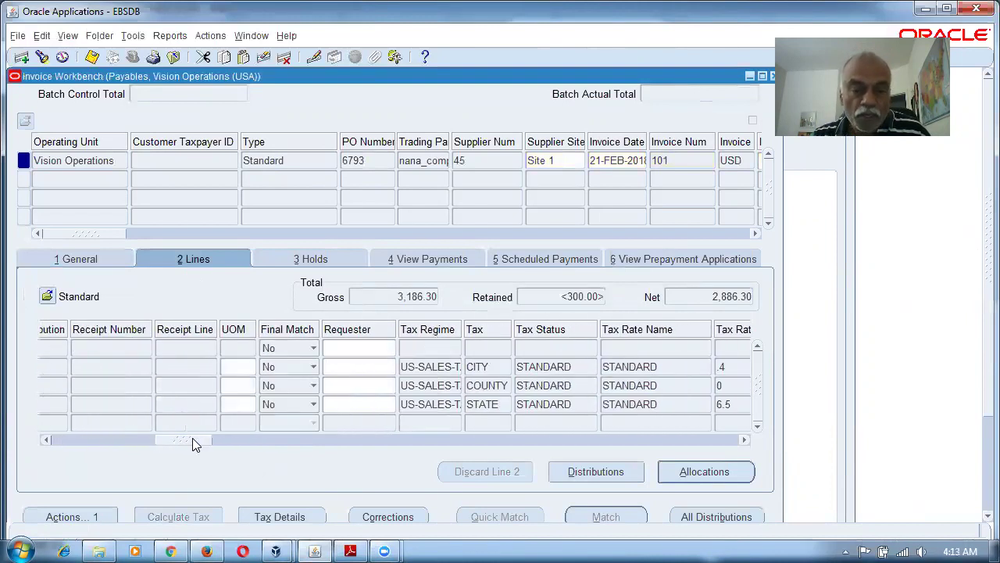
left_click(724, 404)
left_click(730, 387)
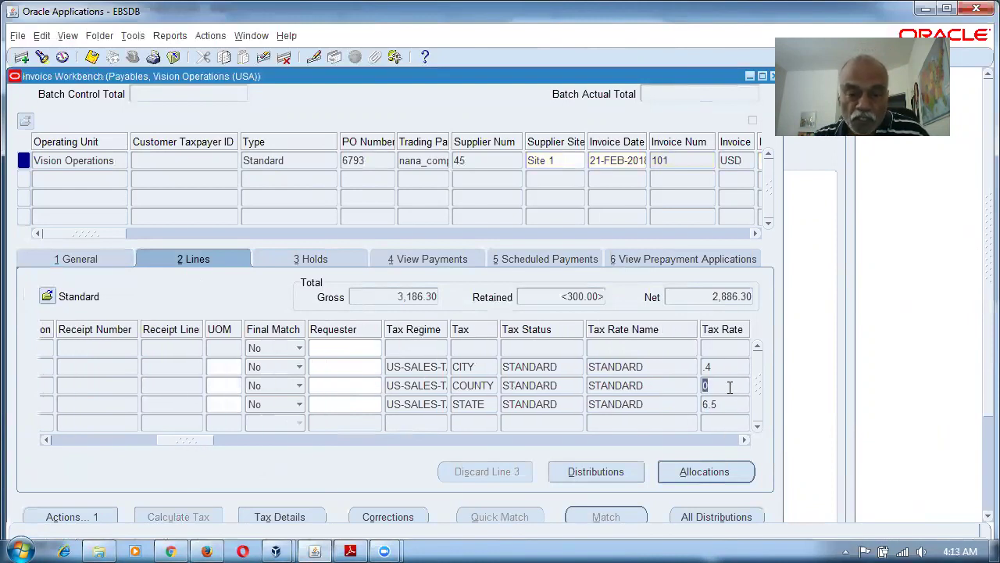
left_click(726, 366)
left_click(728, 403)
left_click(730, 384)
left_click(732, 368)
left_click(725, 401)
left_click(715, 385)
left_click(721, 367)
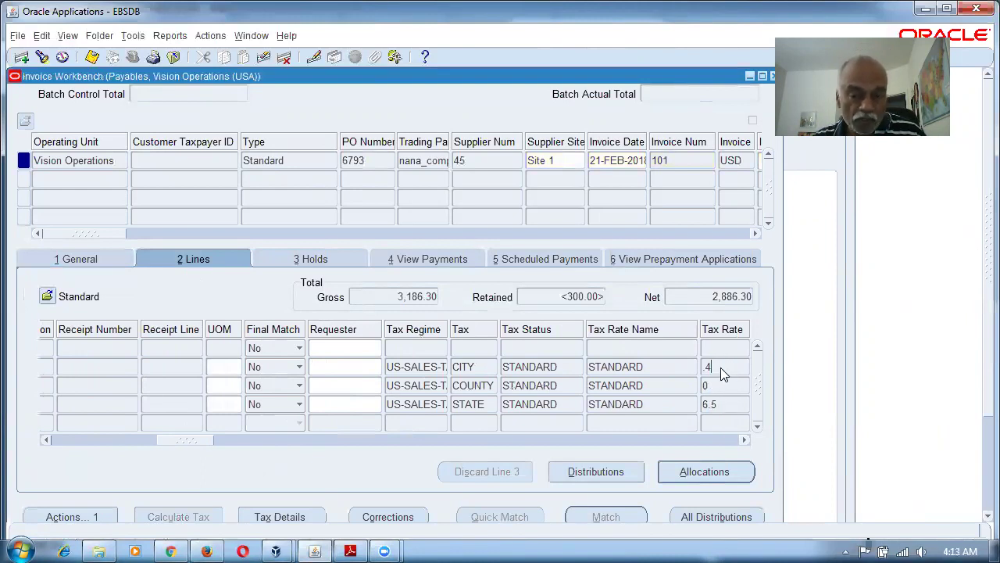
left_click(471, 388)
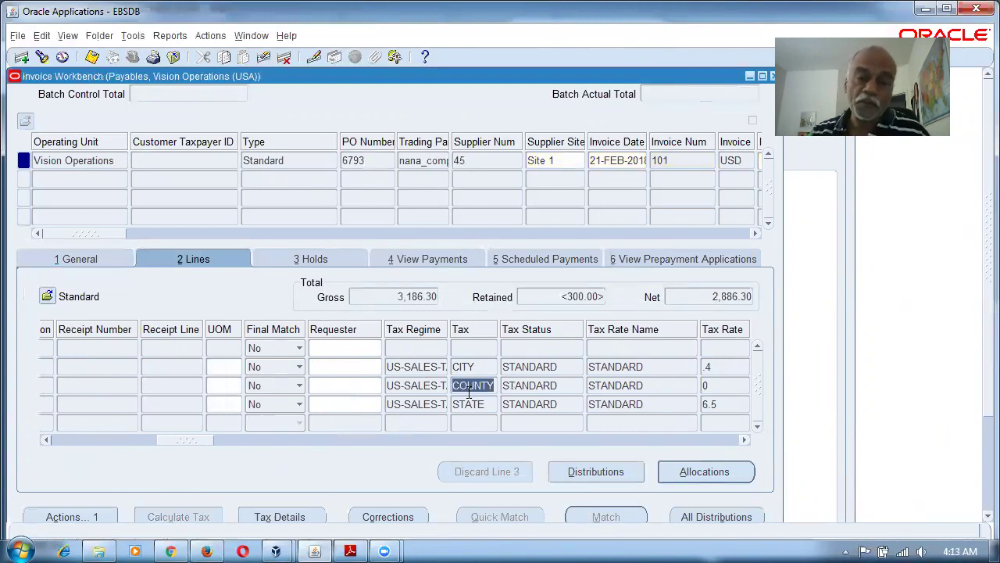
left_click(472, 404)
left_click(463, 367)
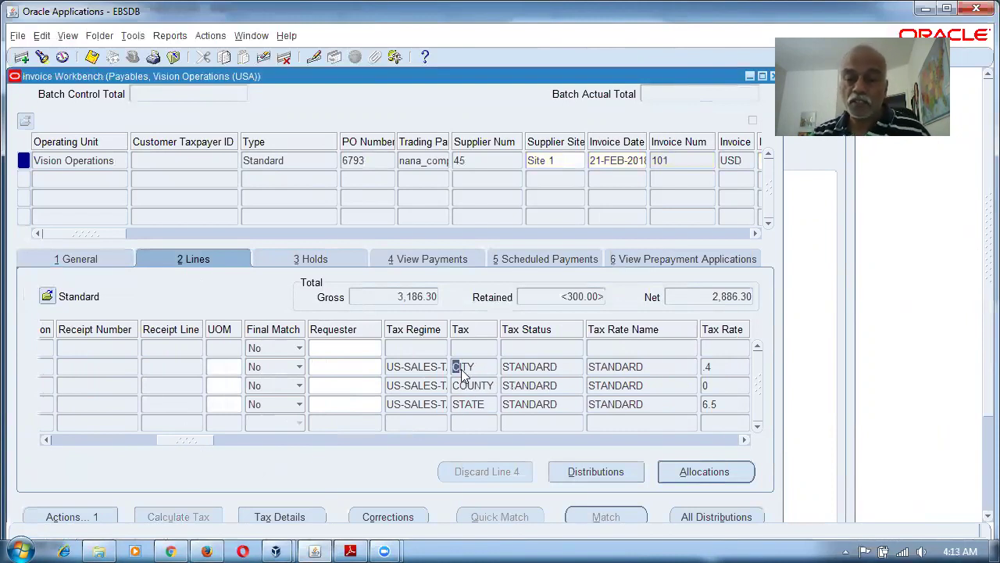
left_click(735, 403)
left_click(720, 371)
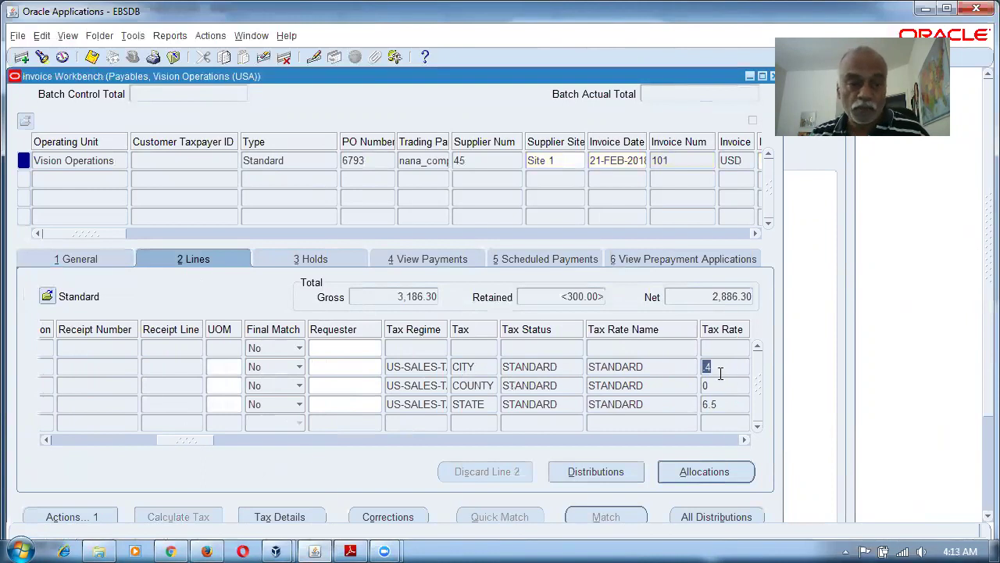
Step: Create accounting in Final mode for the validated invoice and check its accounted status
left_click(86, 259)
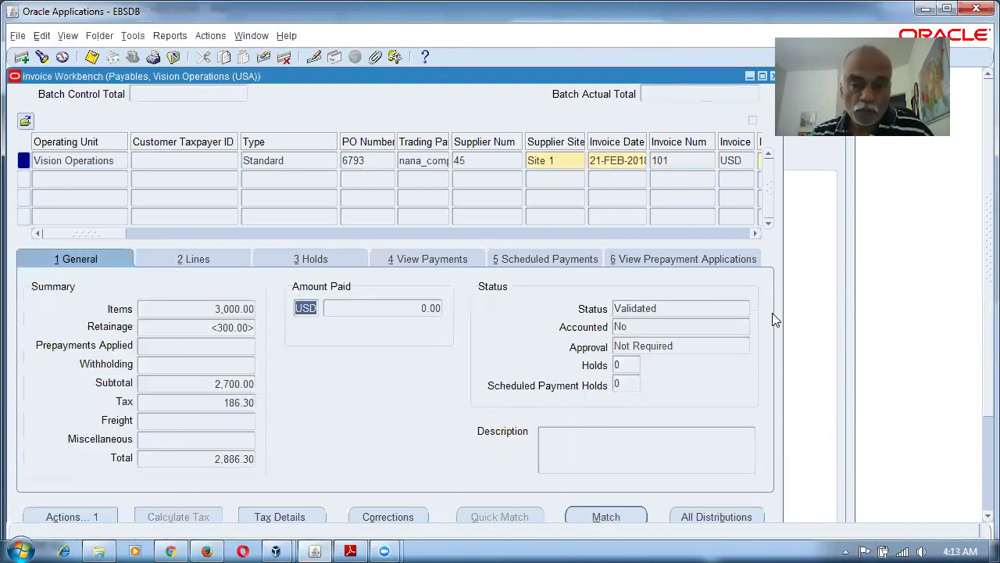
left_click(704, 311)
left_click(660, 332)
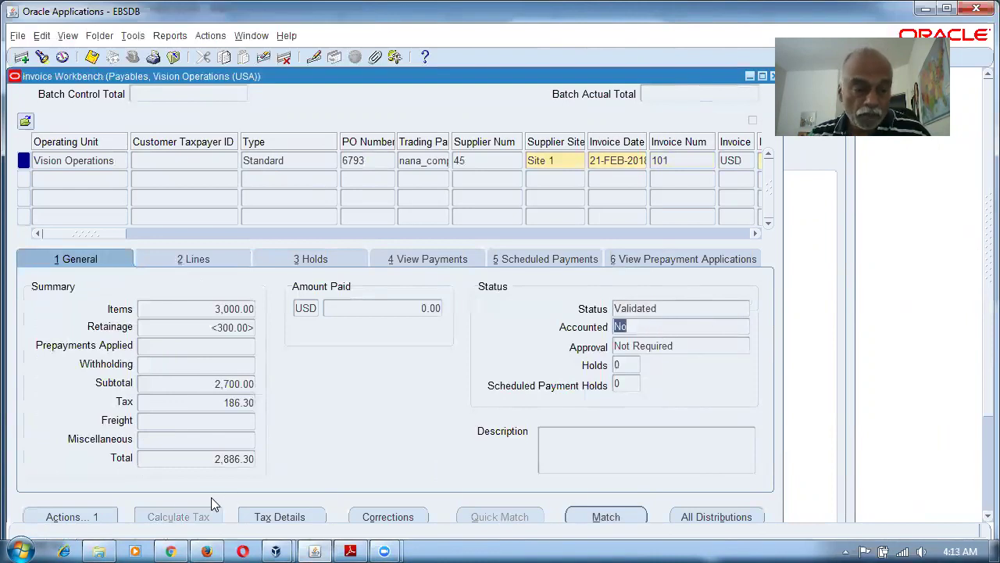
left_click(99, 515)
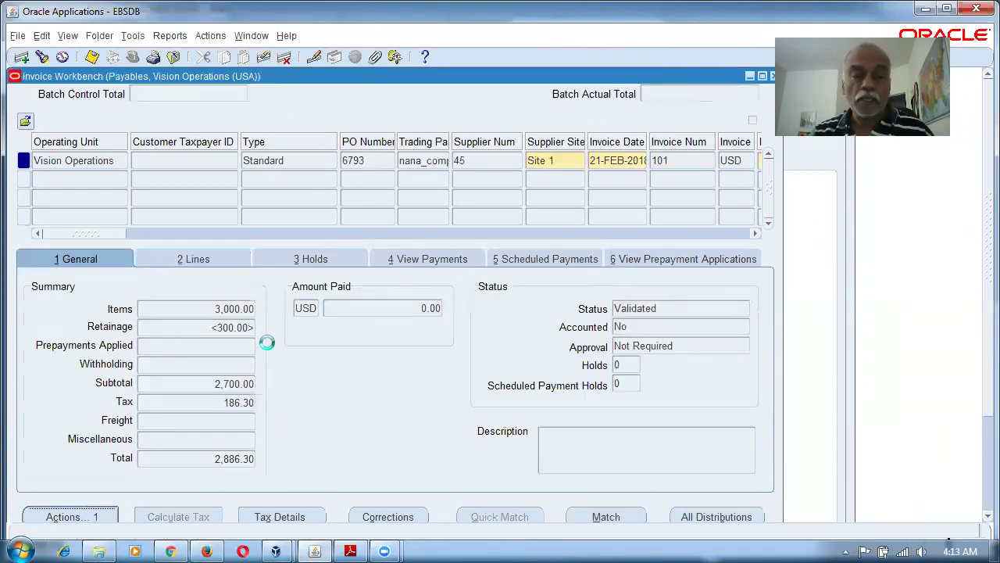
left_click(257, 215)
left_click(261, 252)
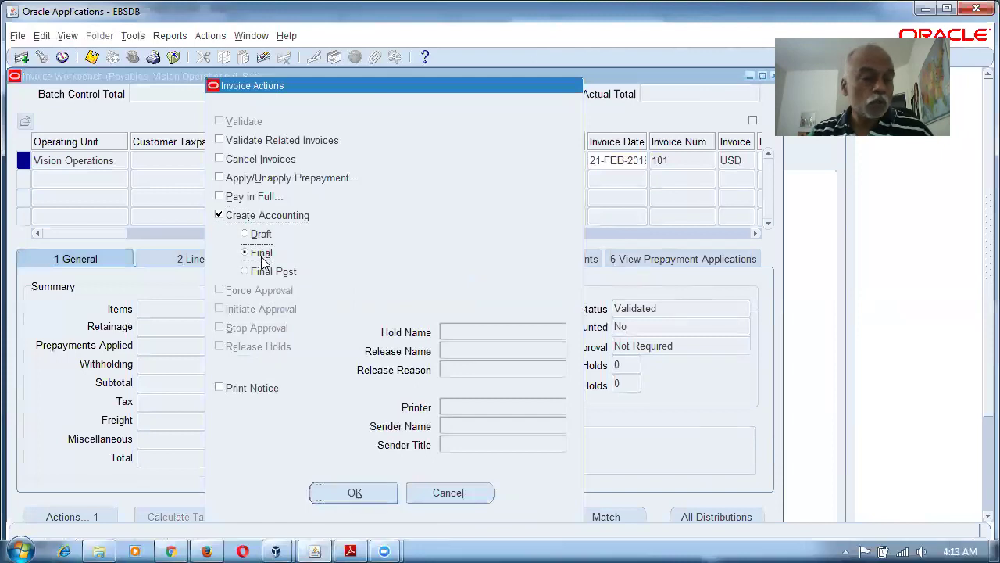
left_click(358, 495)
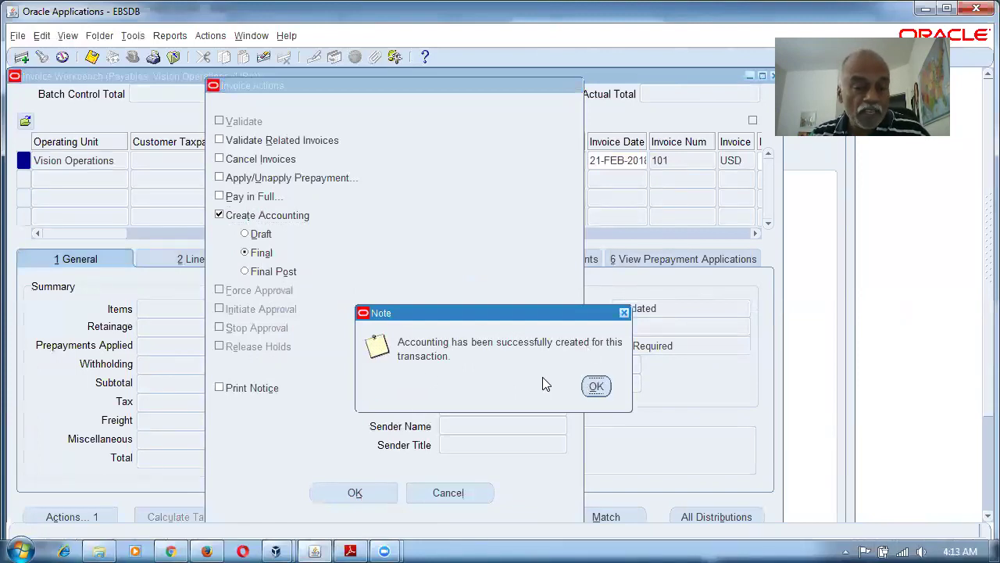
left_click(598, 388)
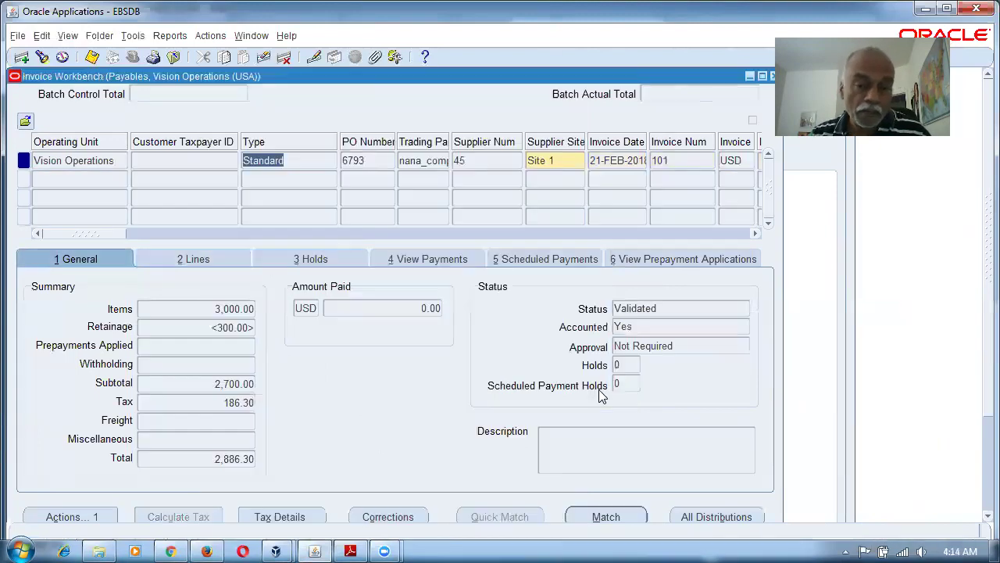
left_click(641, 328)
Step: Start a Pay in Full payment for the accounted invoice
left_click(86, 516)
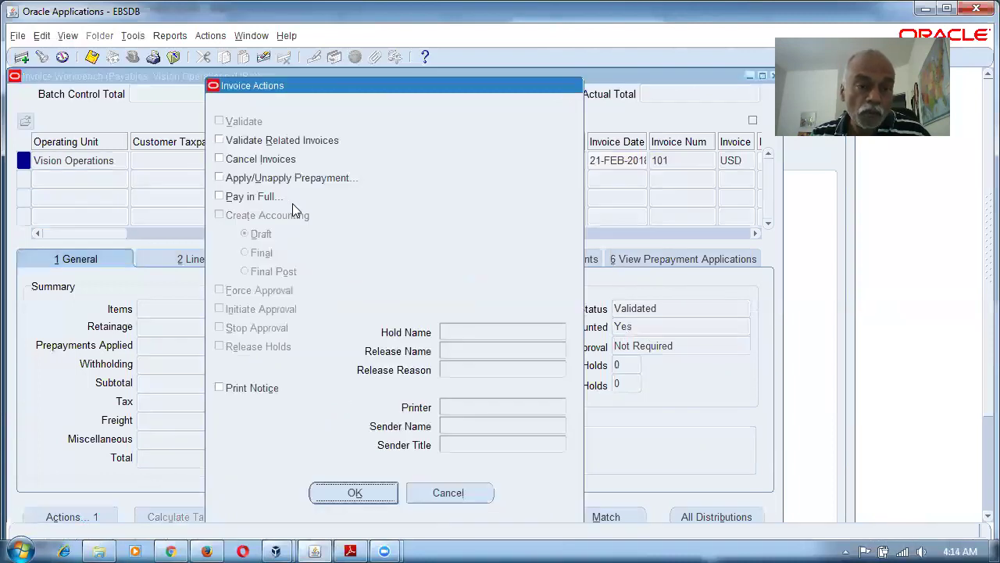
left_click(265, 197)
left_click(356, 493)
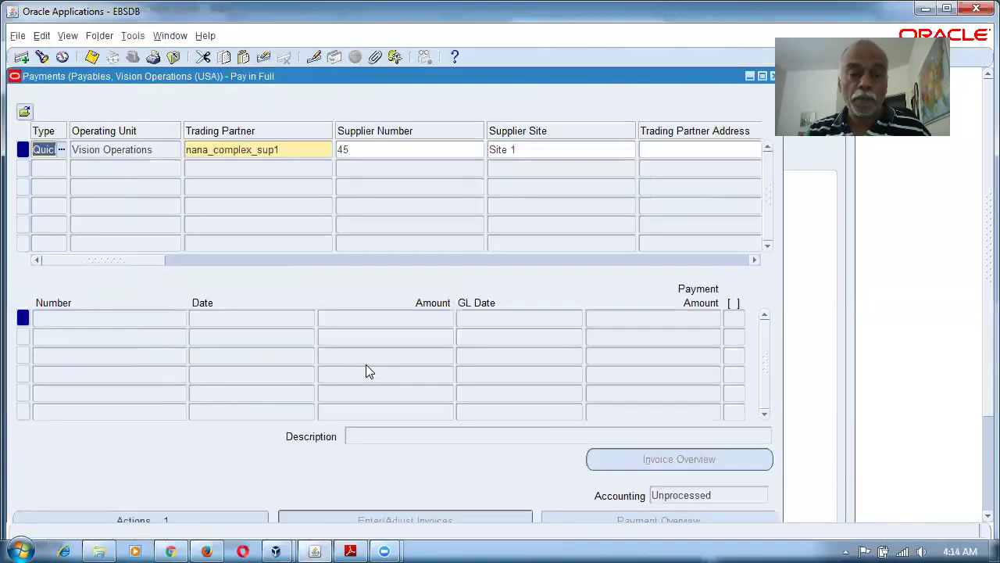
Step: Choose Standard Check Format as the payment process profile and save the payment
left_click_drag(86, 260, 344, 258)
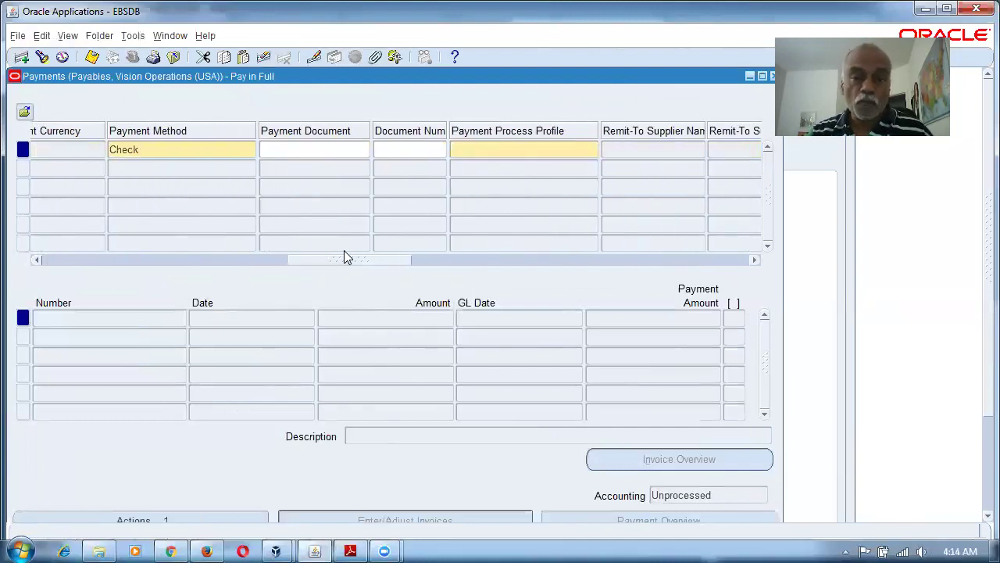
left_click(442, 153)
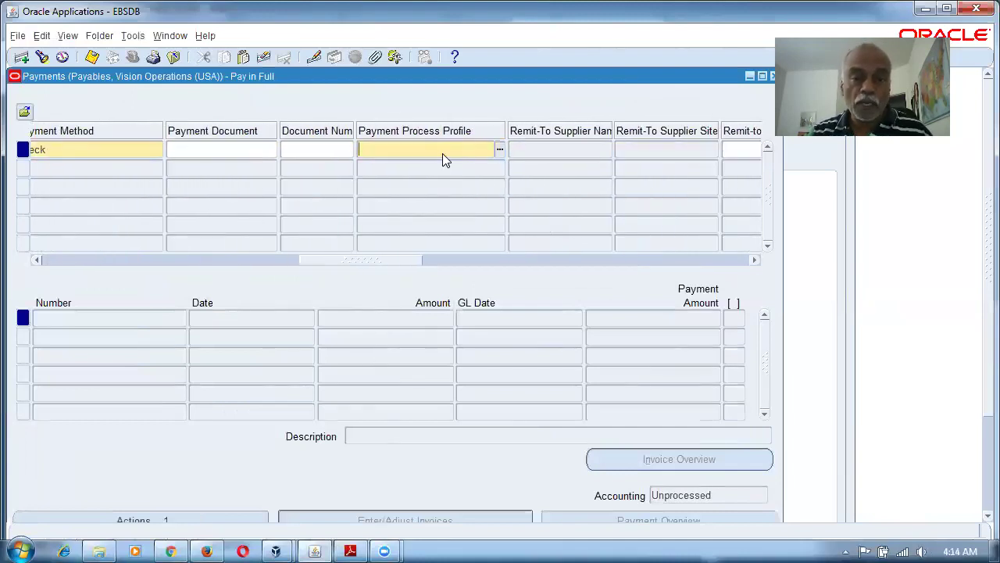
left_click(500, 150)
left_click(518, 447)
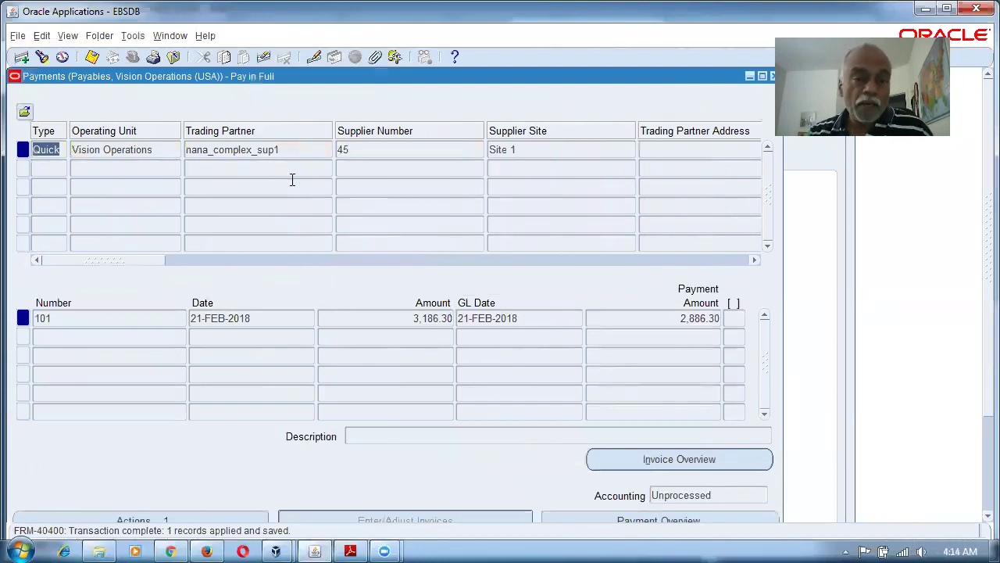
Step: Create accounting in Final mode for the saved payment after reviewing its supplier, invoice date and accounting status
left_click(292, 153)
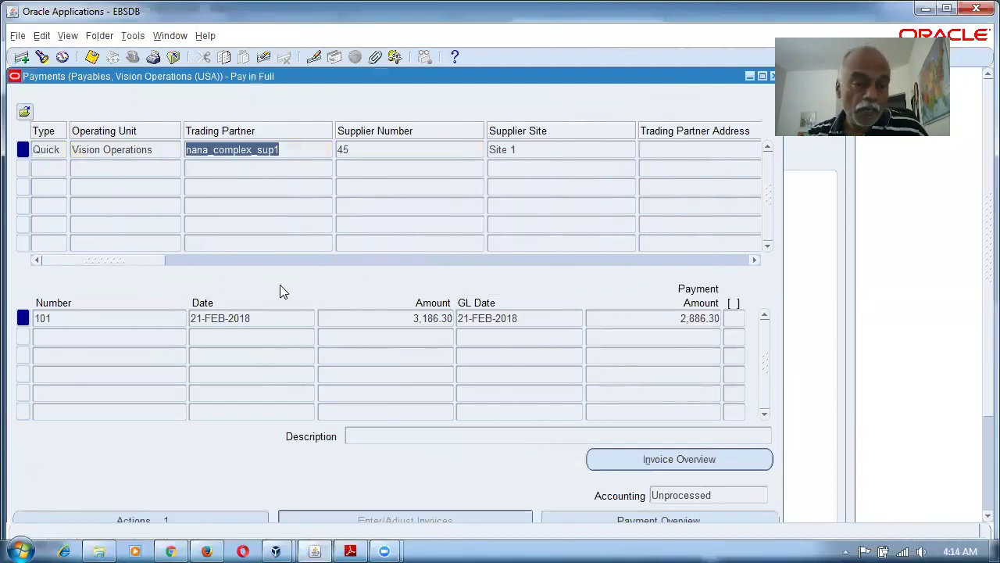
left_click(283, 320)
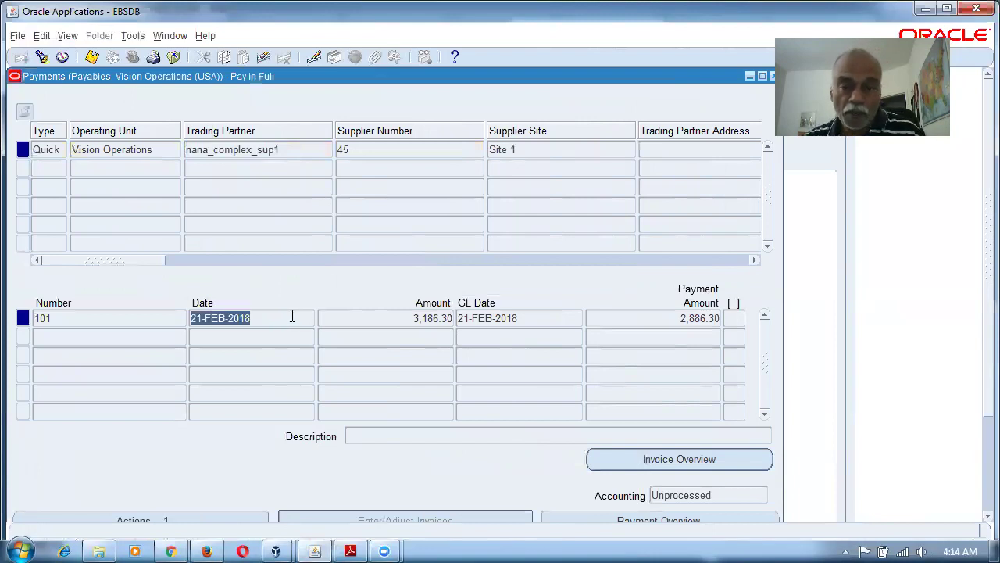
left_click(738, 497)
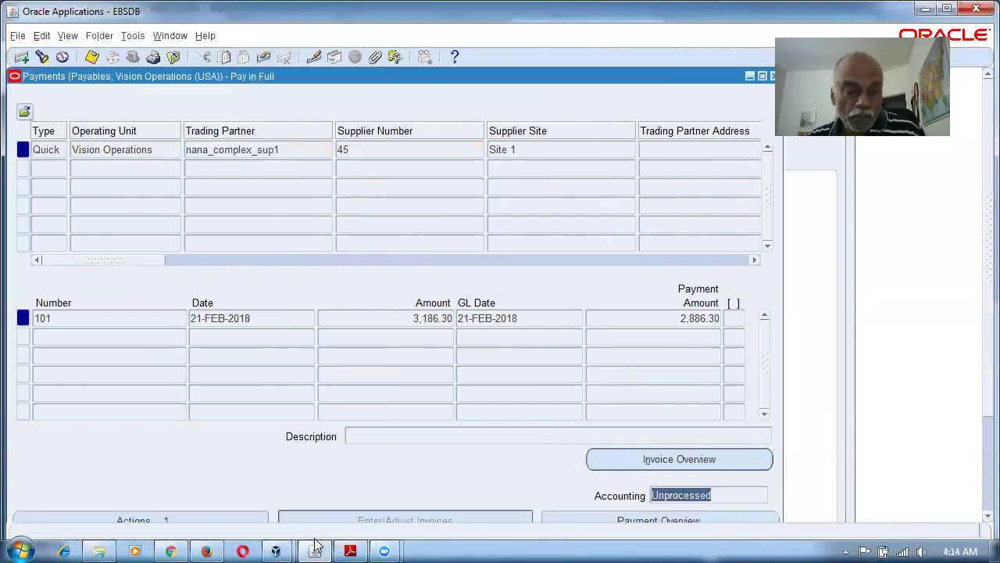
scroll(260, 498, "down", 1)
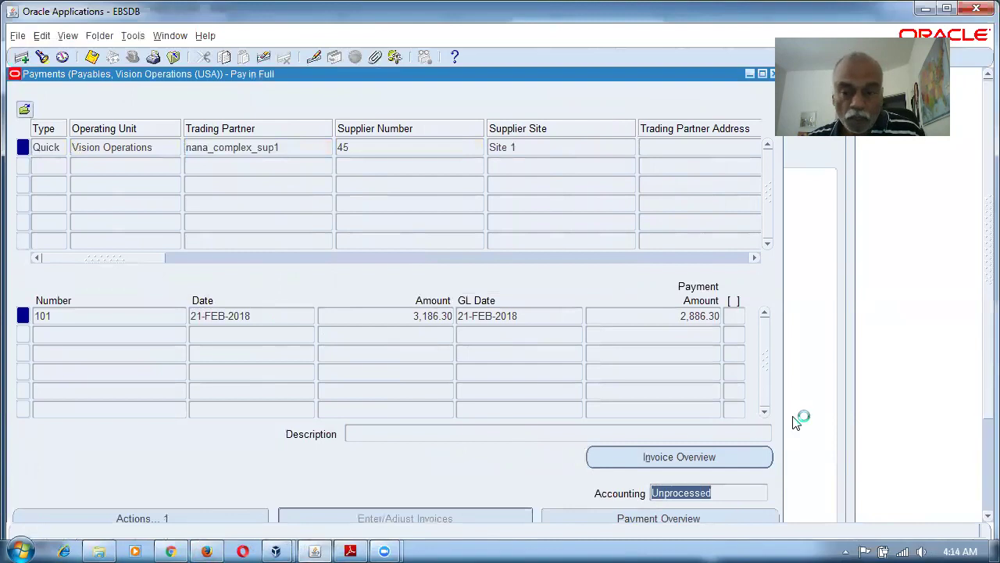
scroll(981, 391, "down", 2)
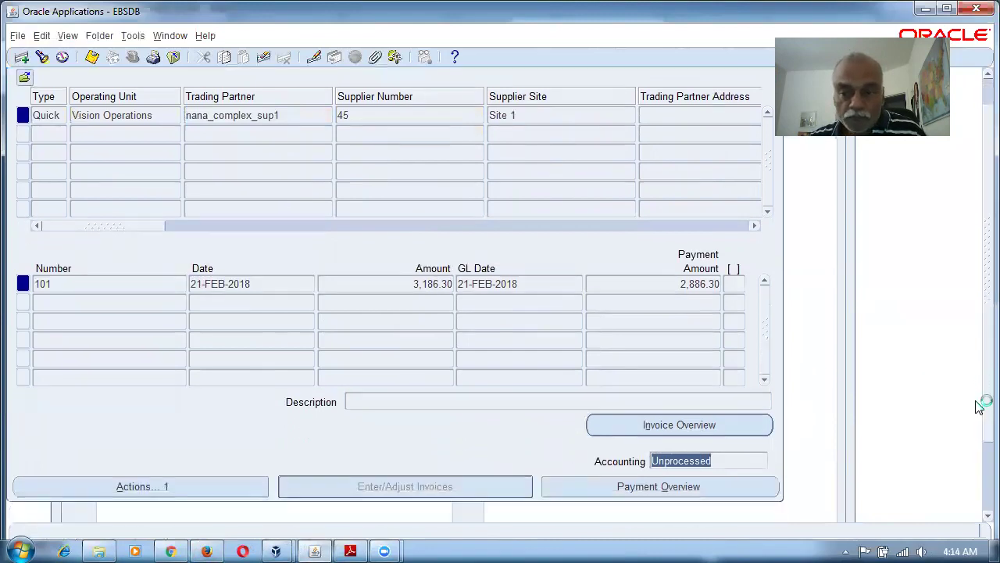
left_click(139, 484)
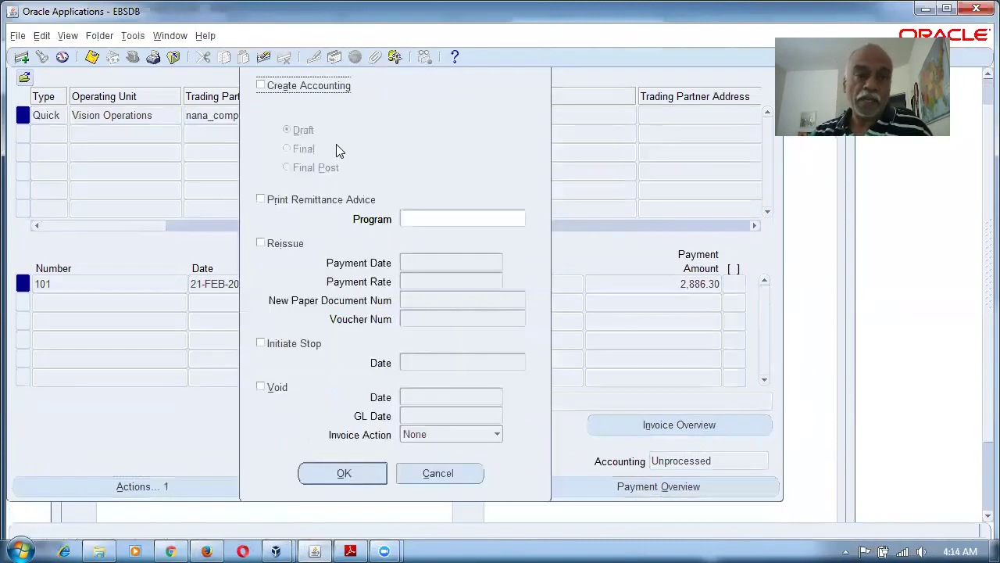
left_click(317, 86)
left_click(304, 148)
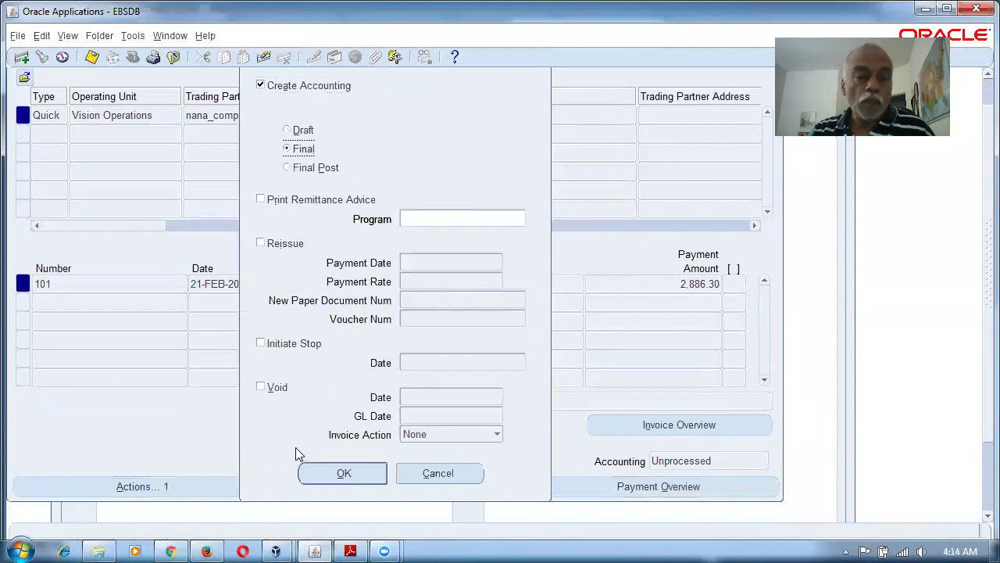
left_click(362, 474)
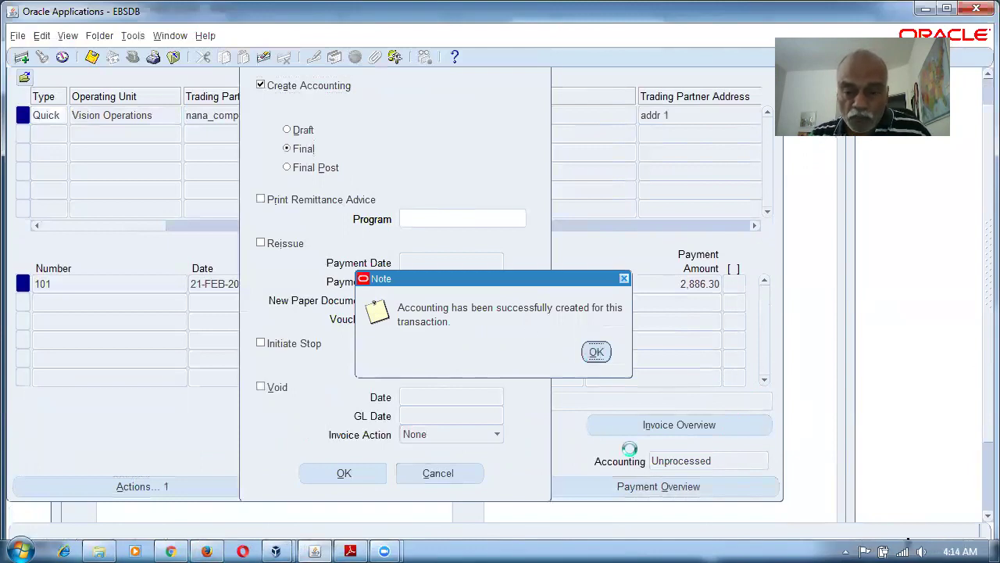
key("Return")
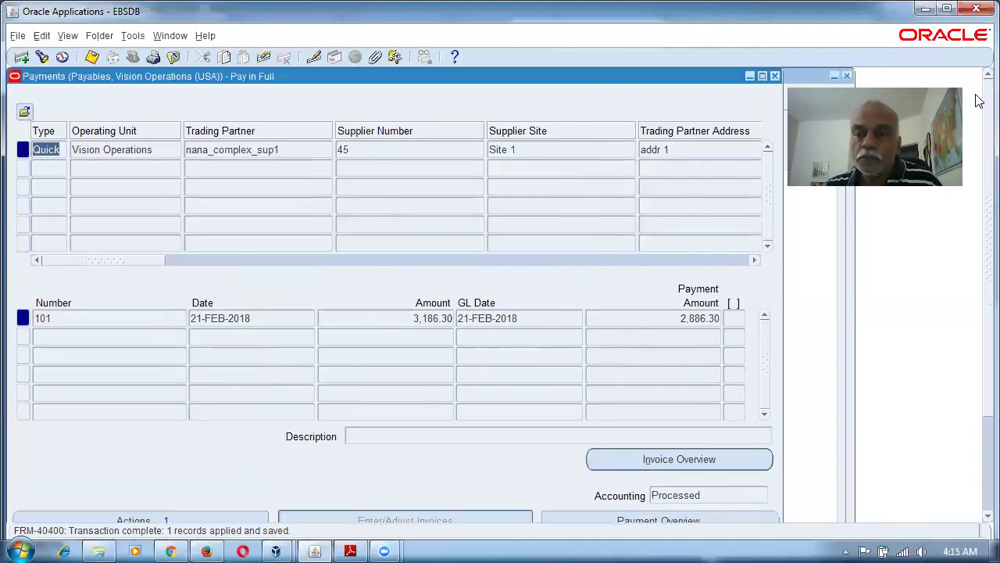
Step: Return to the invoice, view the payment made against it and open that payment's overview
left_click(776, 75)
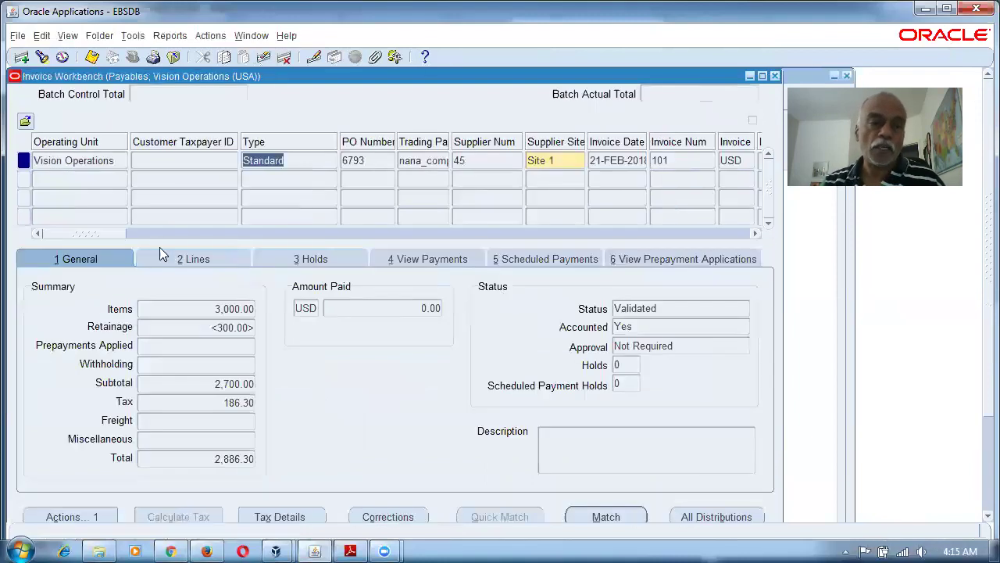
left_click(382, 160)
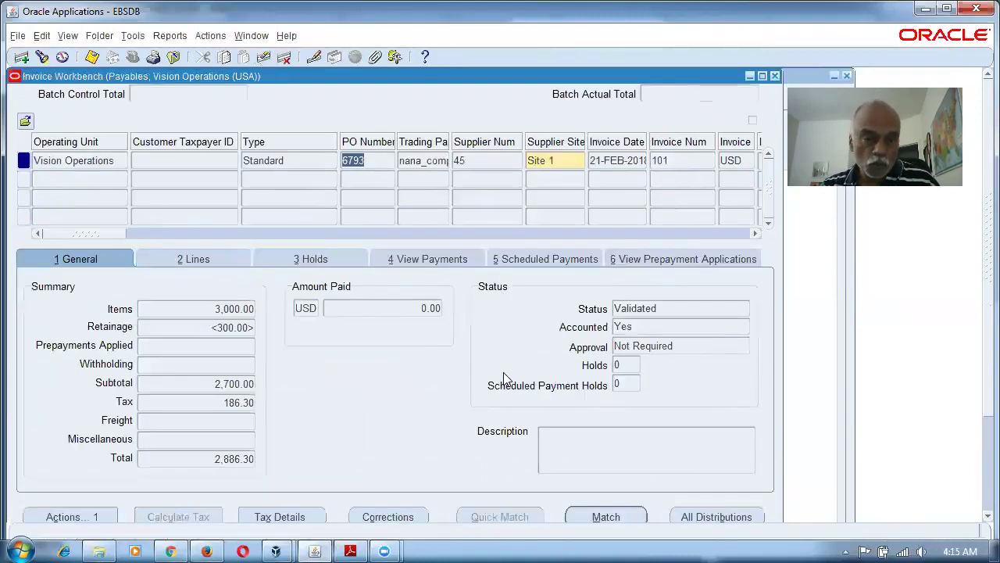
left_click(434, 260)
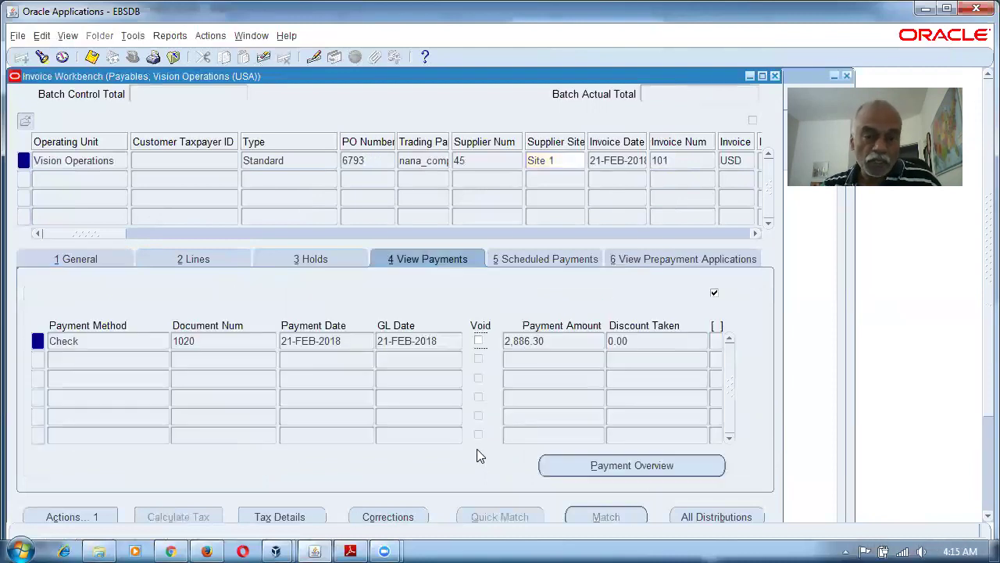
left_click(573, 342)
left_click(657, 467)
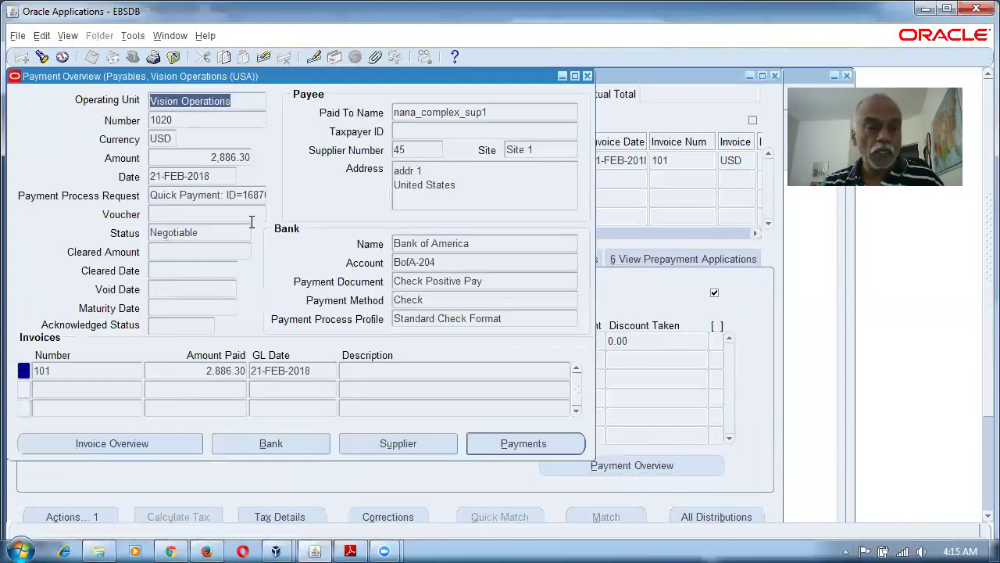
Step: Review the payment's process request, bank, payment document, paid amount and GL date, and close the payment overview
left_click(249, 197)
left_click(491, 243)
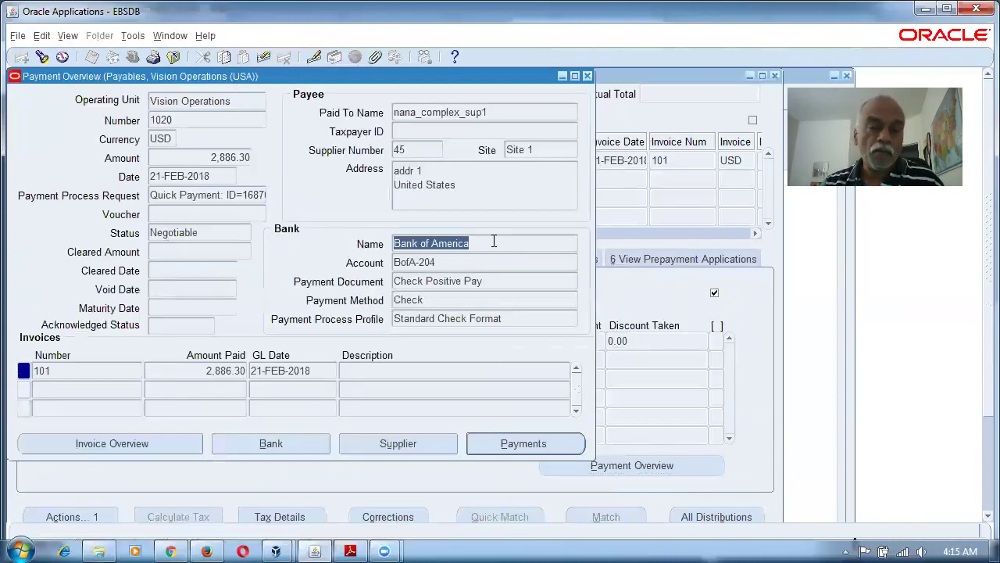
left_click_drag(462, 281, 402, 356)
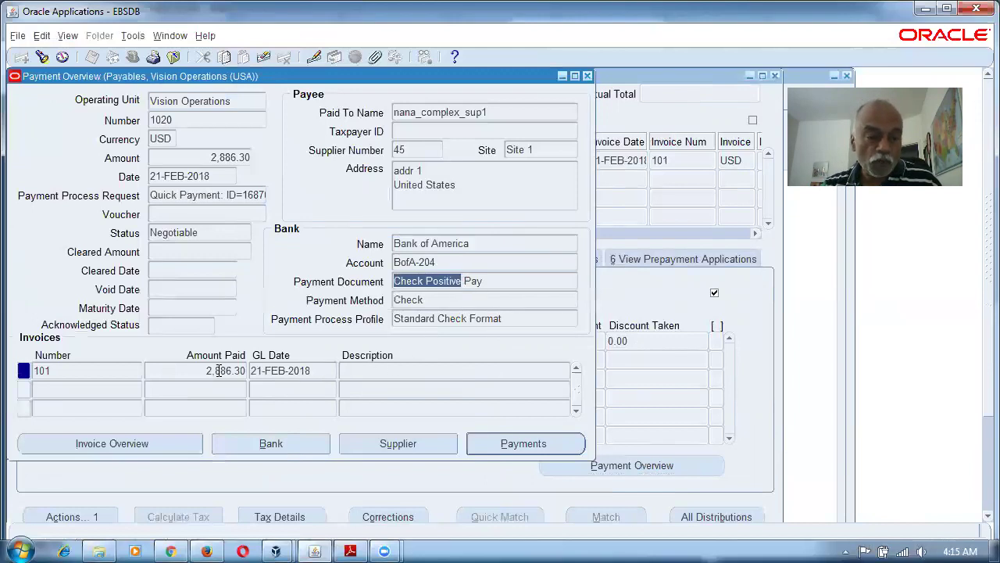
left_click_drag(223, 370, 206, 371)
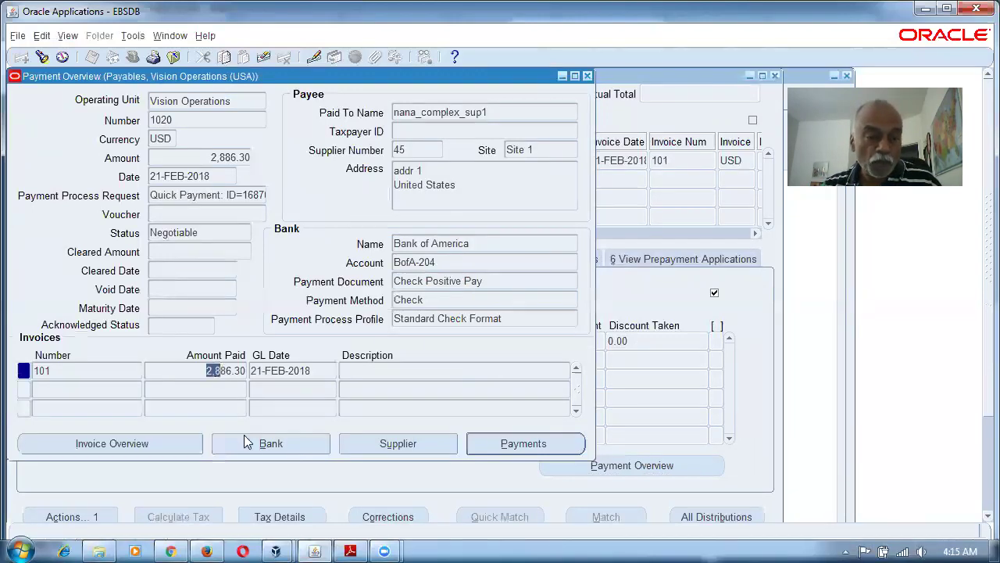
left_click(324, 372)
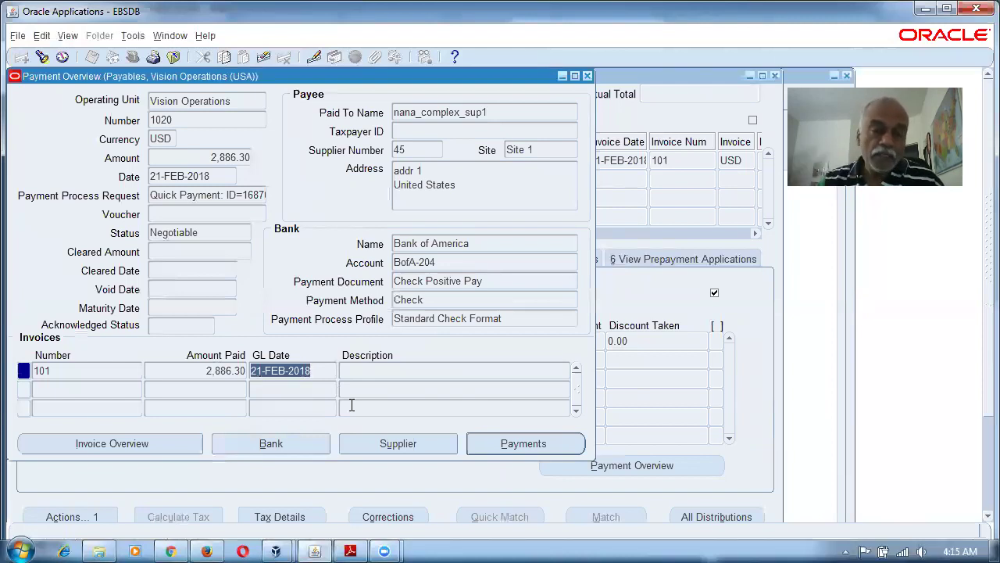
left_click(589, 77)
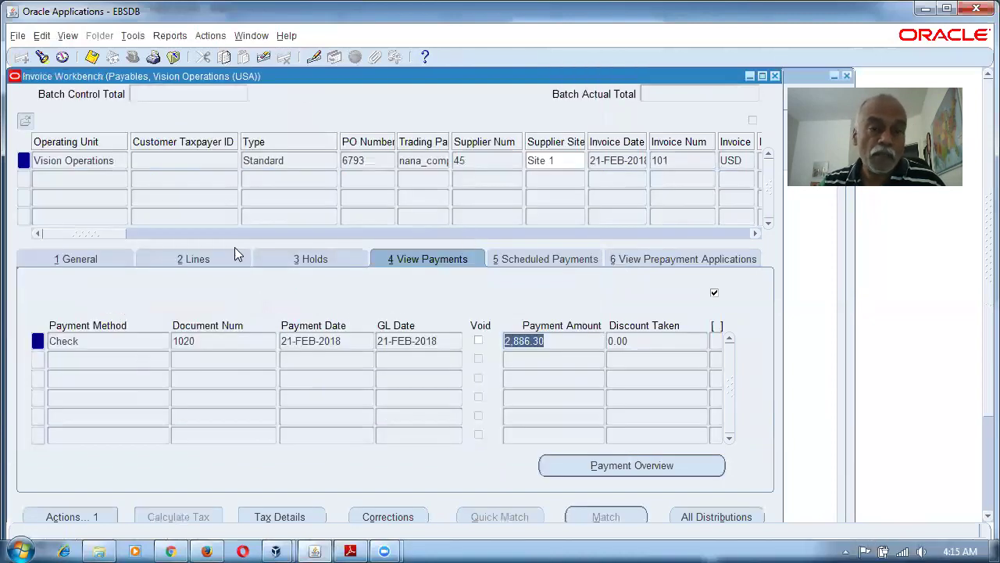
Step: Start a new invoice of type Retainage Release below invoice 101, against the same purchase order
left_click(106, 178)
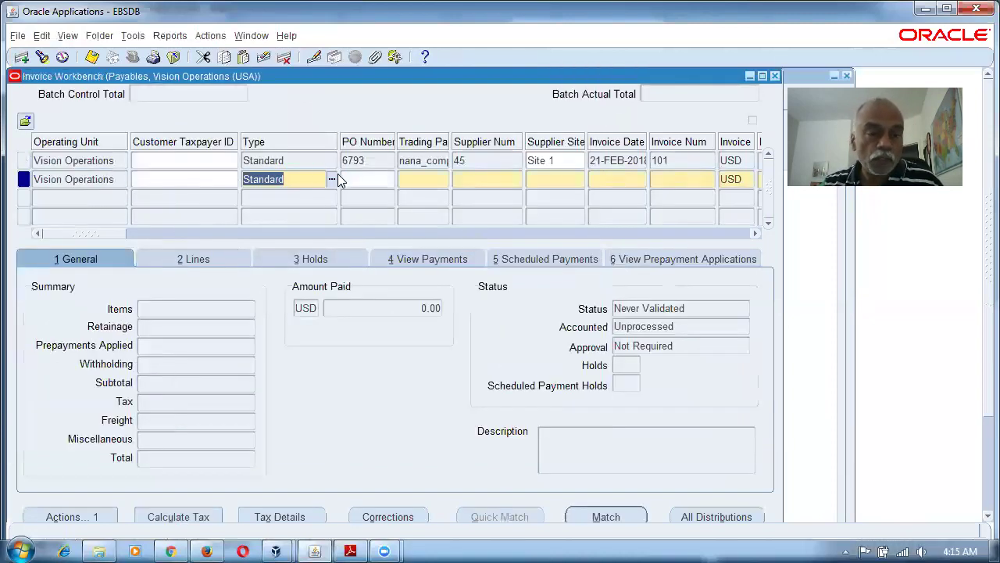
key("ctrl+l")
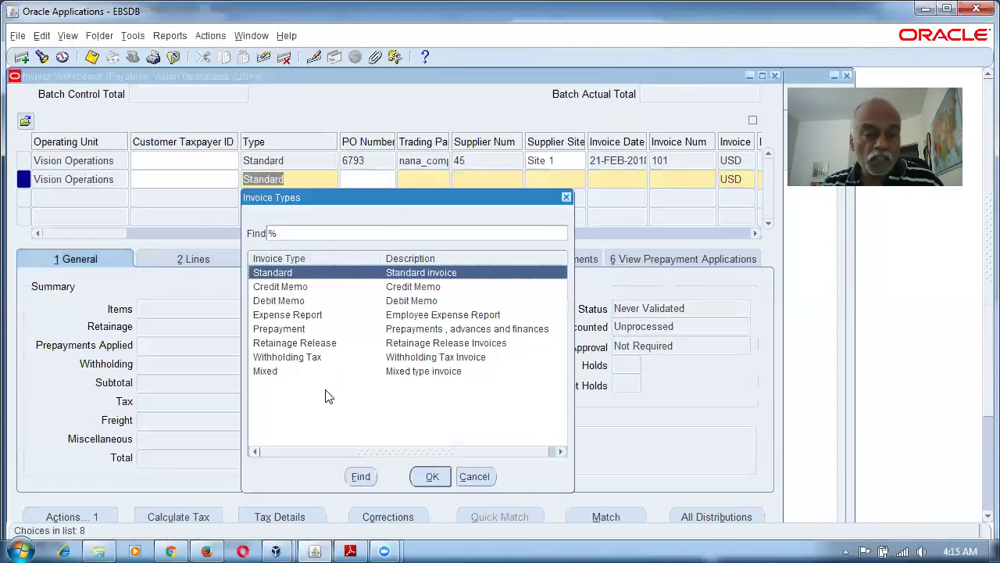
left_click(325, 345)
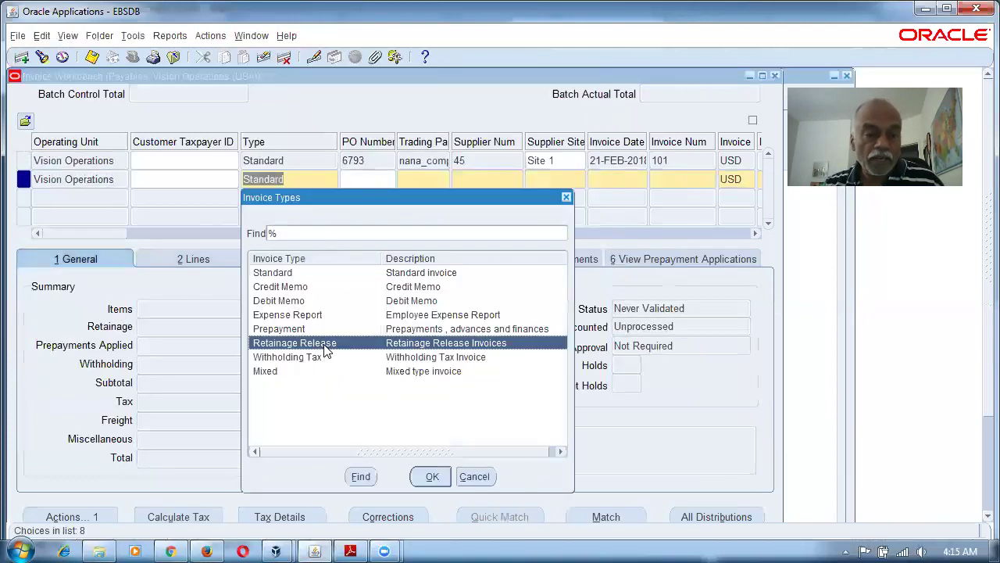
left_click(432, 476)
left_click(364, 181)
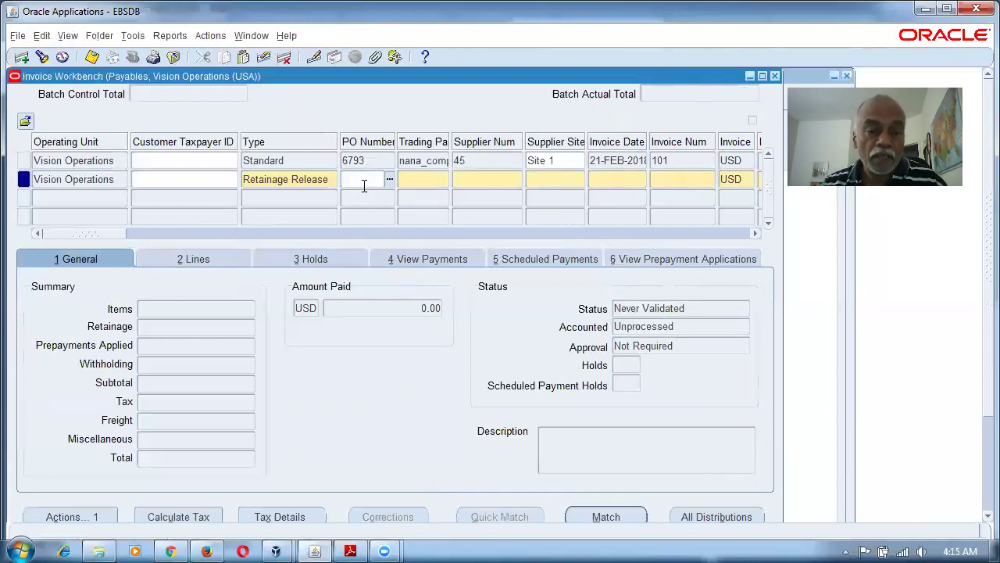
type("6793")
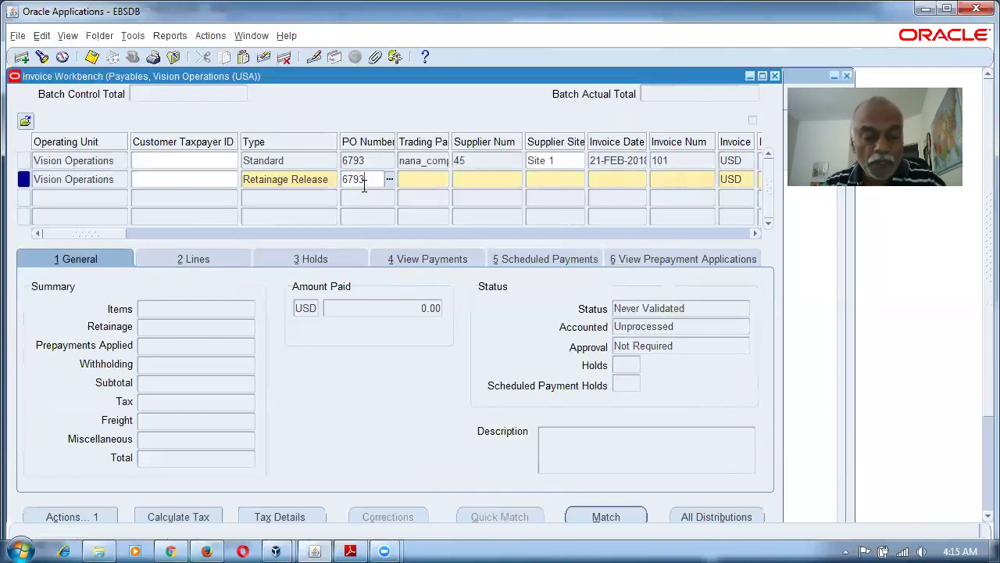
key("Tab")
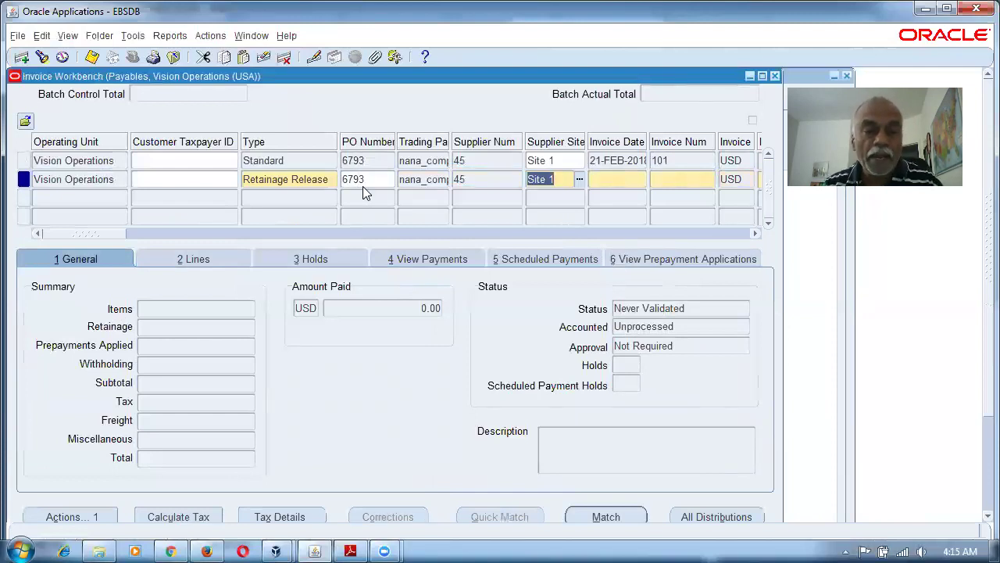
Step: Give the release invoice the date 21-FEB-2018, number 102, amount 400 and release amount net of tax 400, and save it
left_click(624, 180)
key("shift+F5")
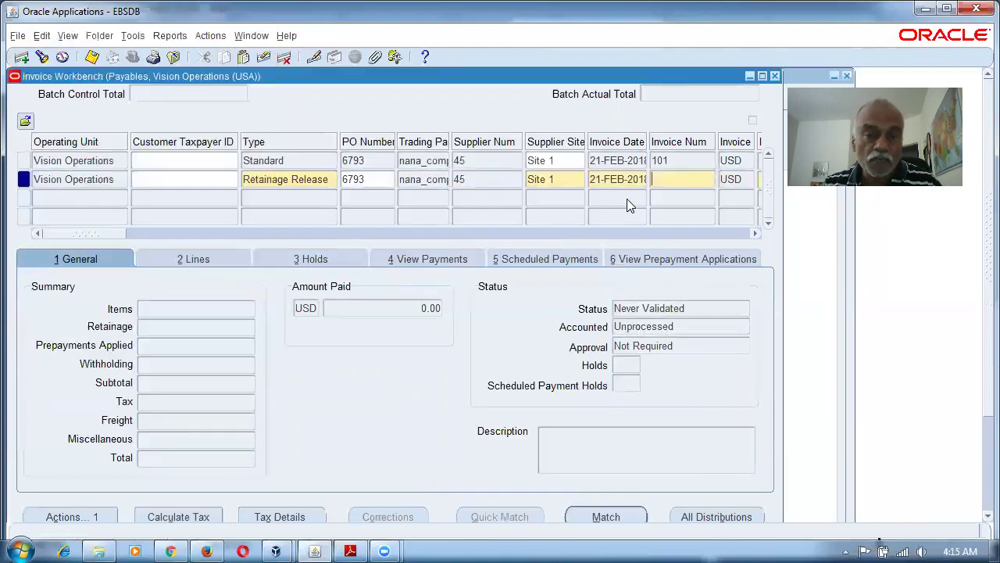
type("102")
key("Tab")
key("Tab")
type("400")
key("Tab")
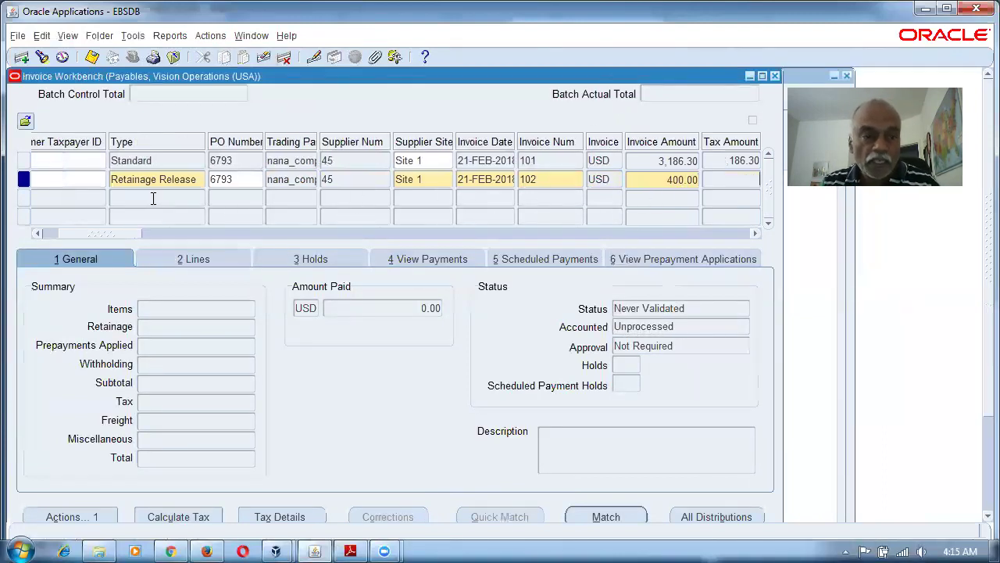
left_click_drag(98, 233, 693, 245)
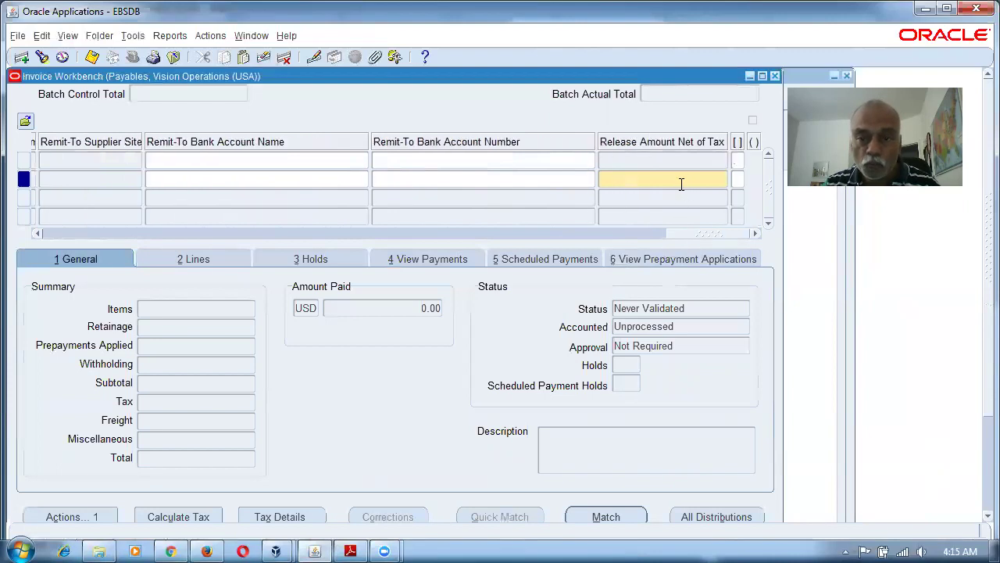
type("00")
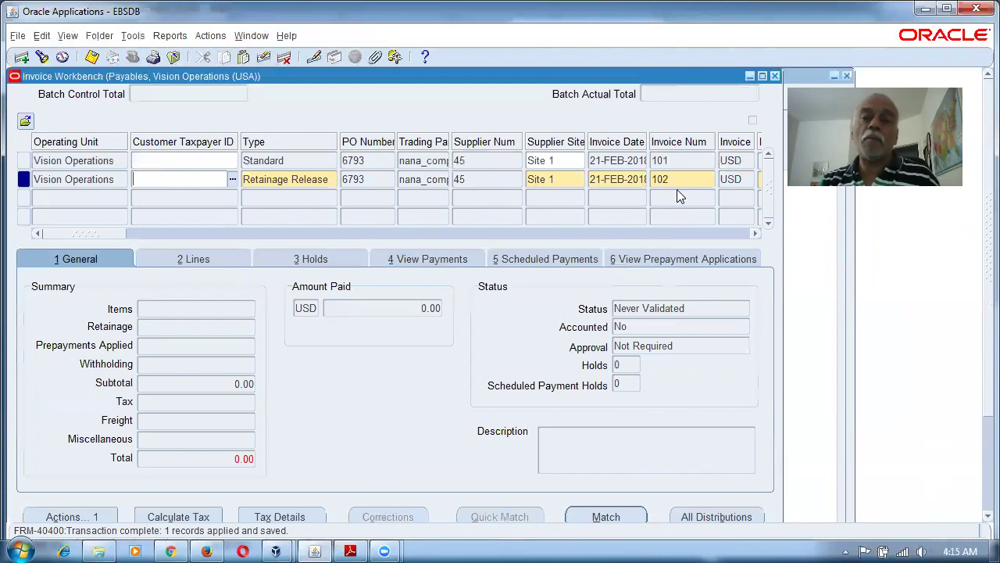
Step: Find the retained invoice lines for the release invoice's purchase order and select the first line for release
left_click(633, 519)
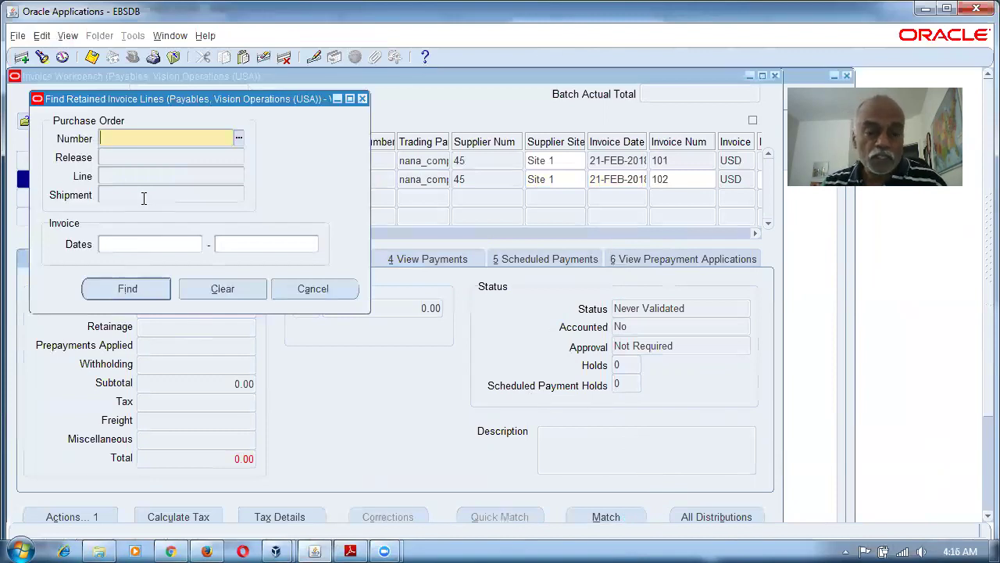
type("6793")
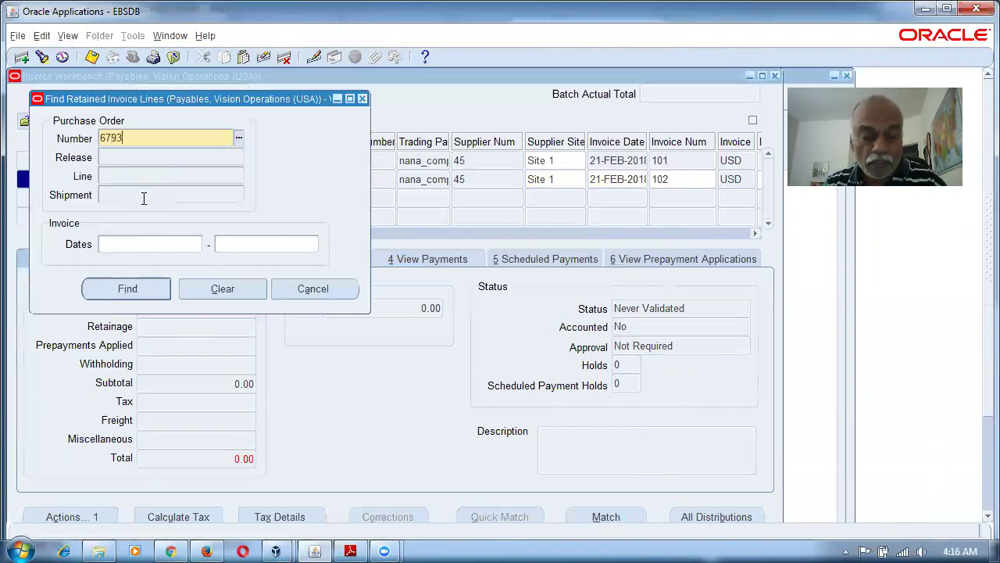
key("Tab")
left_click(119, 289)
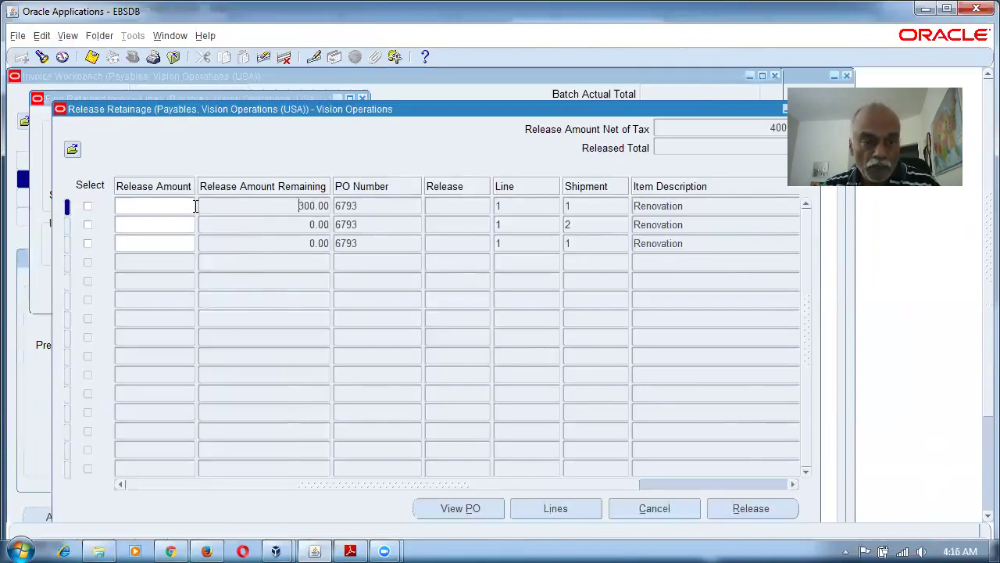
left_click(87, 206)
Step: Try to set the first retained line's release amount to 400
left_click_drag(152, 205, 245, 202)
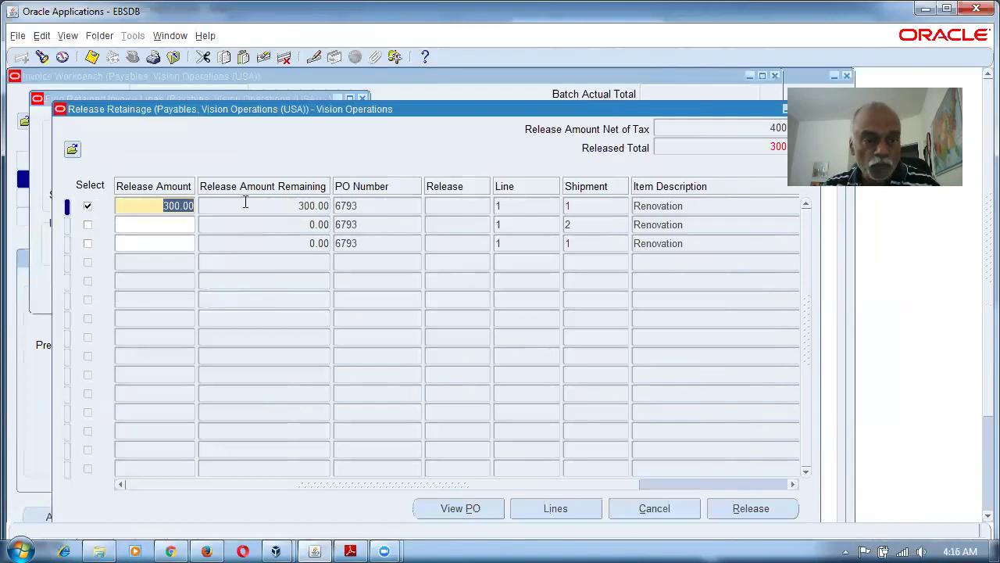
type("400")
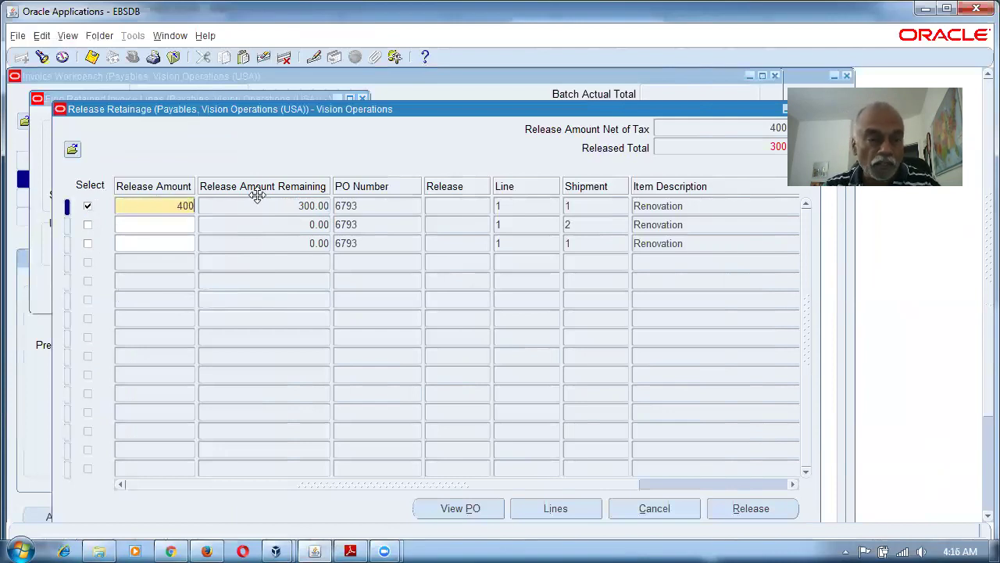
left_click(259, 244)
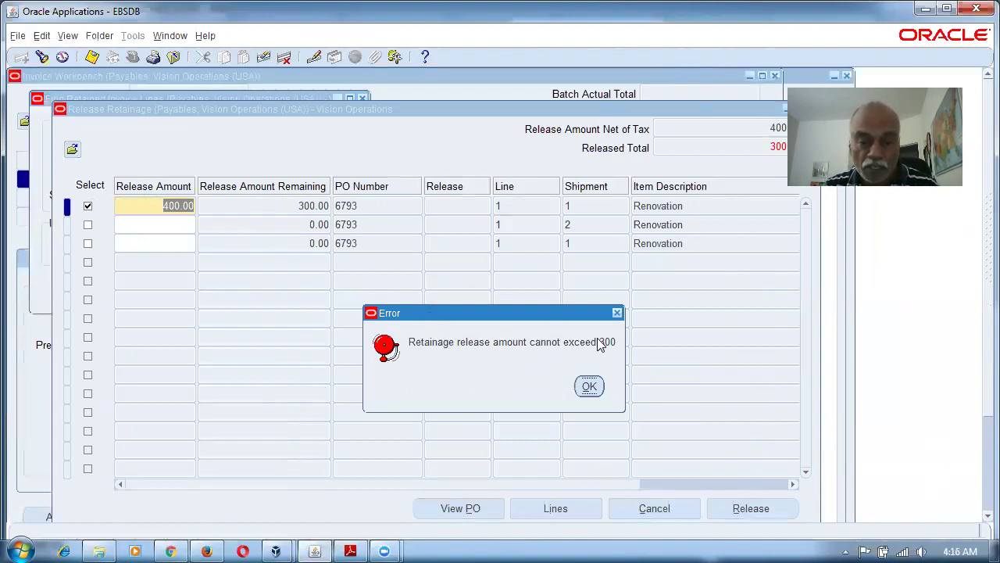
left_click(589, 387)
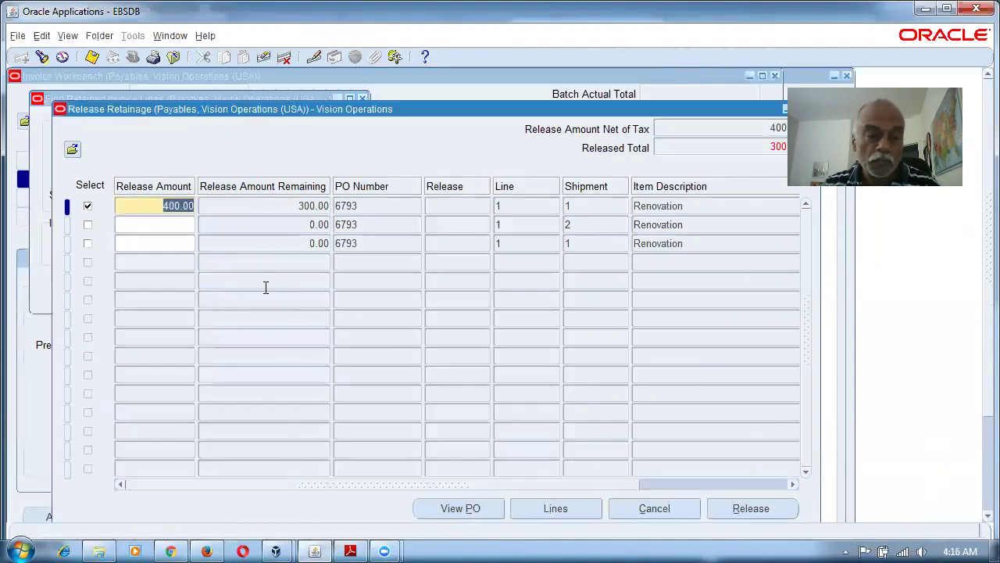
Step: Set the first retained line's release amount to 300 and release the retainage to the invoice
type("300")
key("Down")
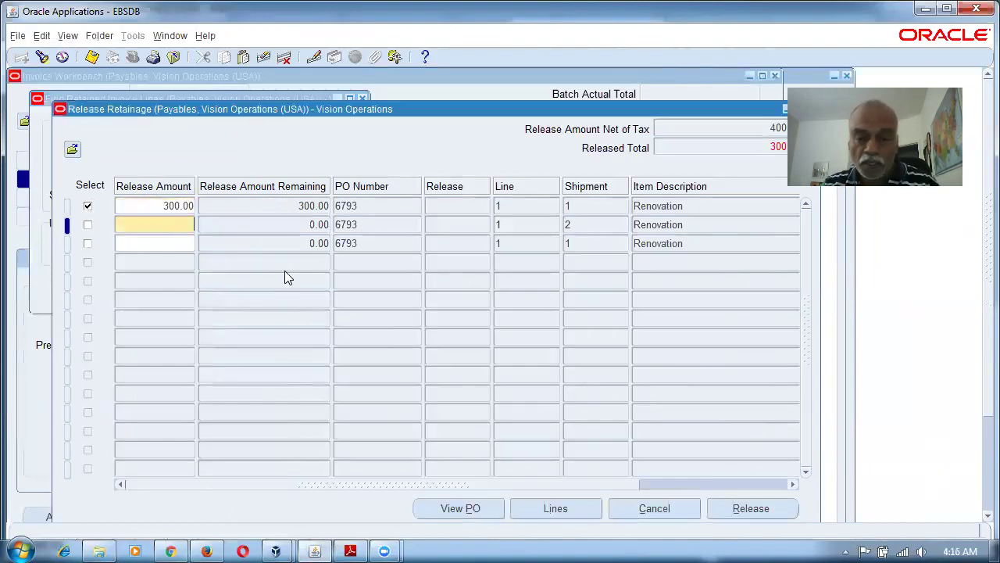
left_click(774, 510)
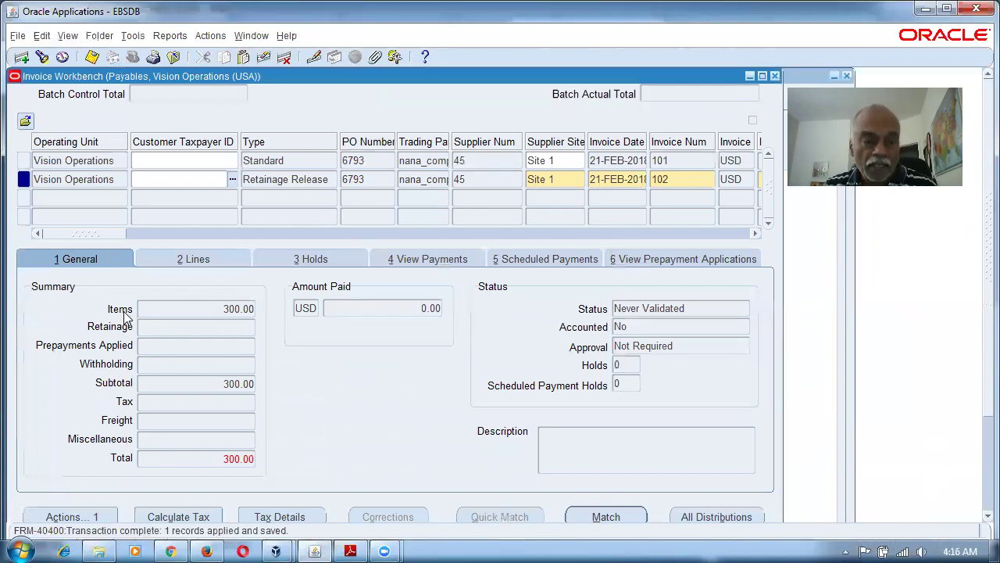
Step: Calculate the tax on the retainage release invoice and set its invoice amount to 320.70
left_click(165, 518)
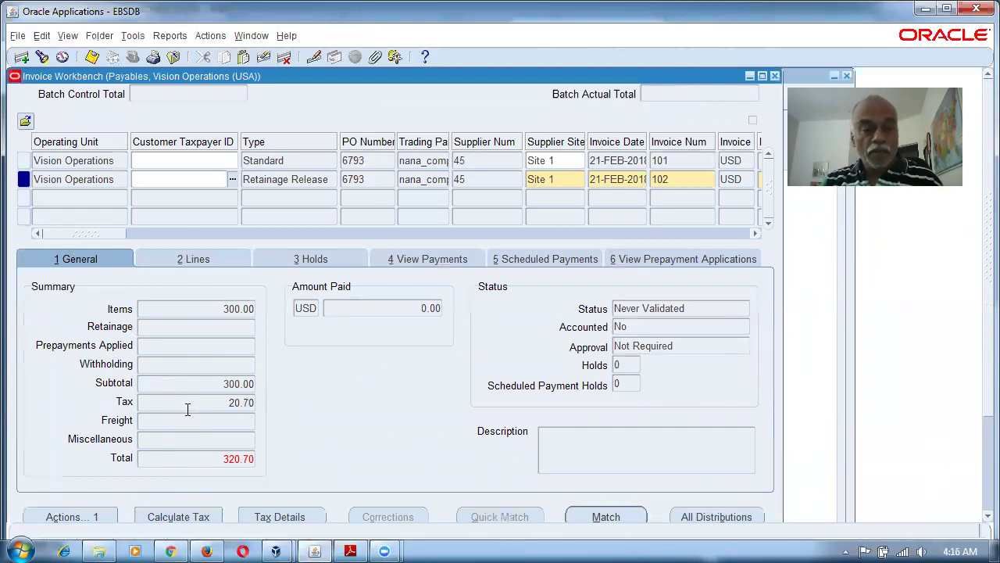
left_click_drag(102, 236, 117, 236)
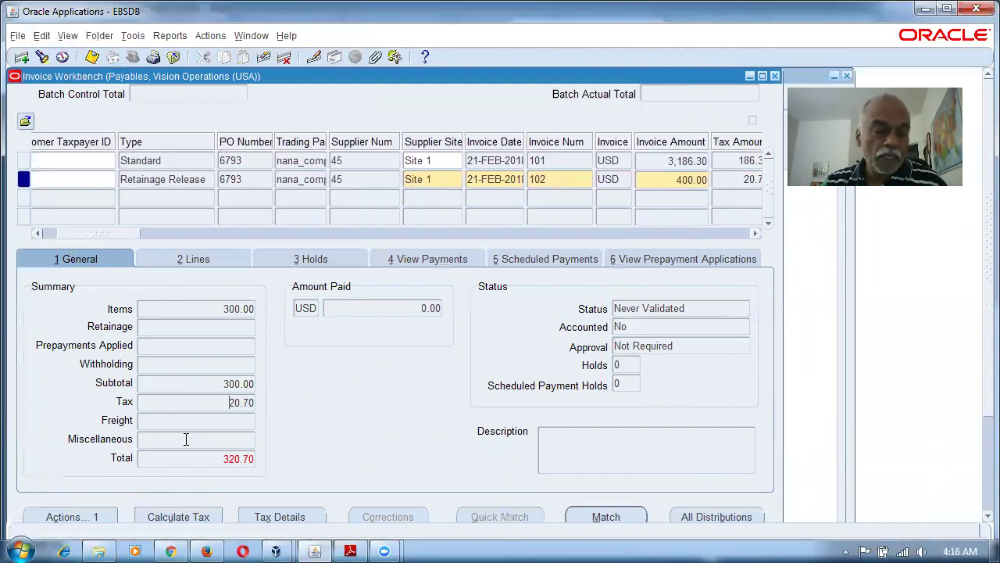
left_click_drag(105, 239, 109, 238)
left_click(645, 180)
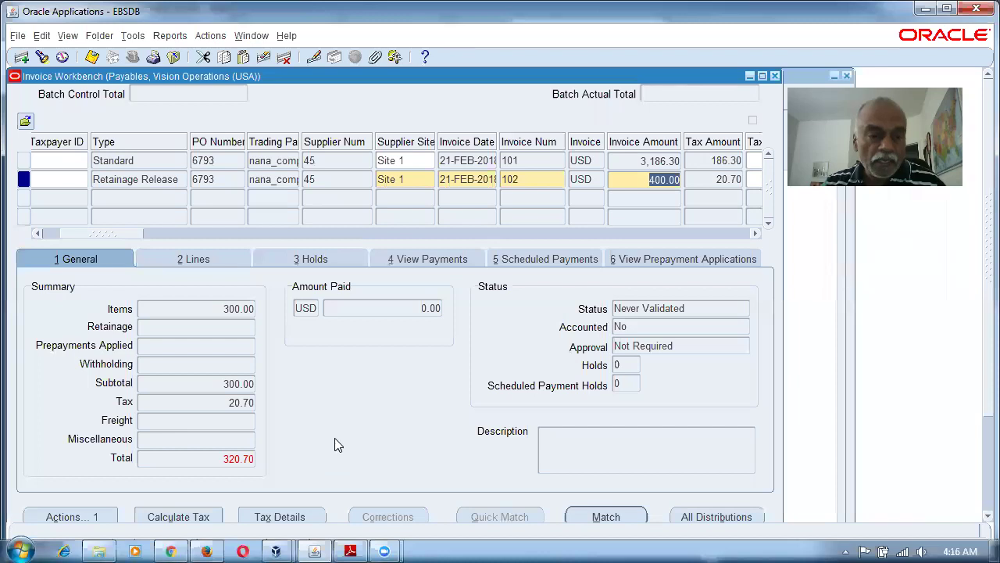
type("320.7")
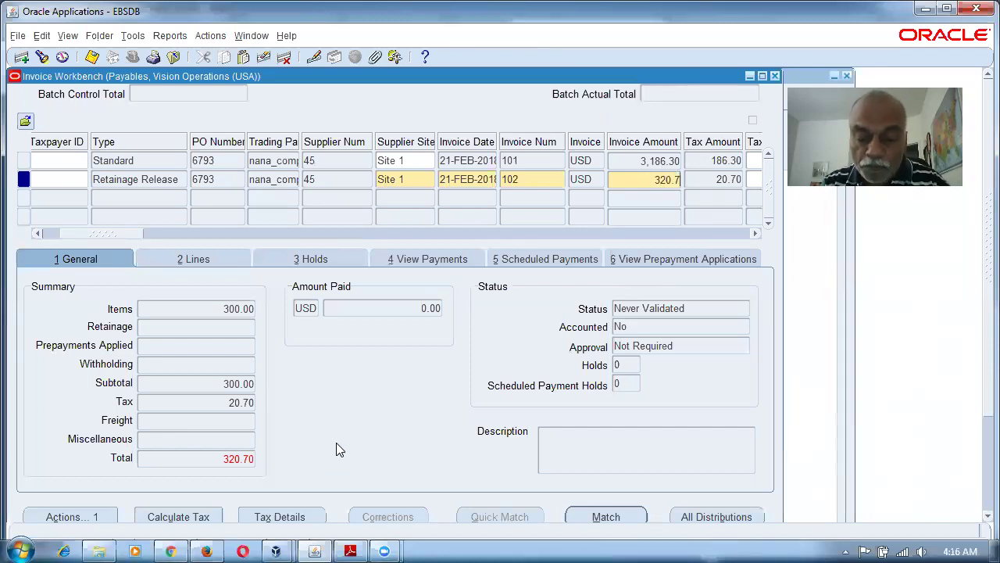
key("Tab")
key("Tab")
Step: Validate retainage release invoice 102
left_click(63, 516)
left_click(219, 121)
left_click(353, 493)
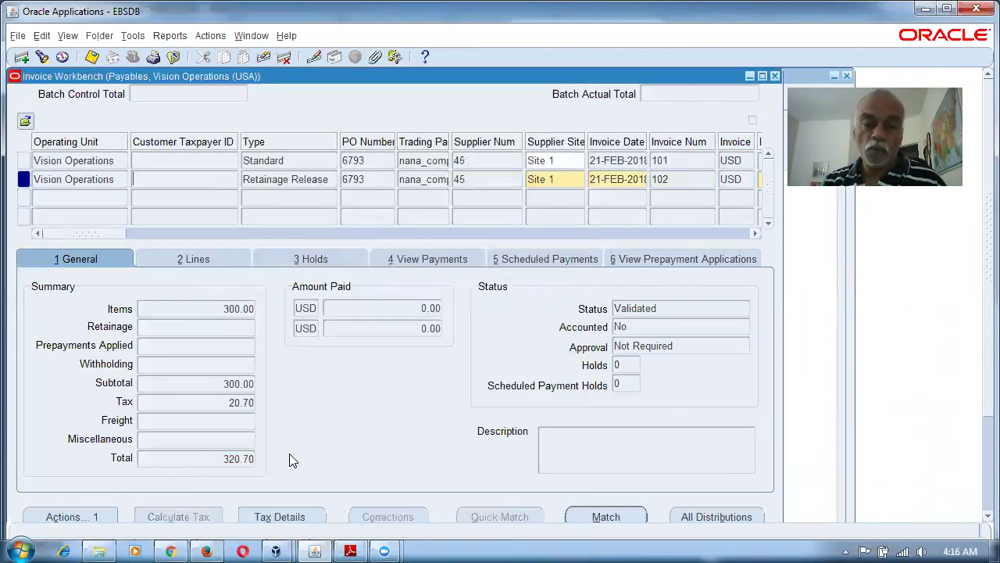
Step: Create accounting in Final mode for the validated retainage release invoice
left_click(72, 515)
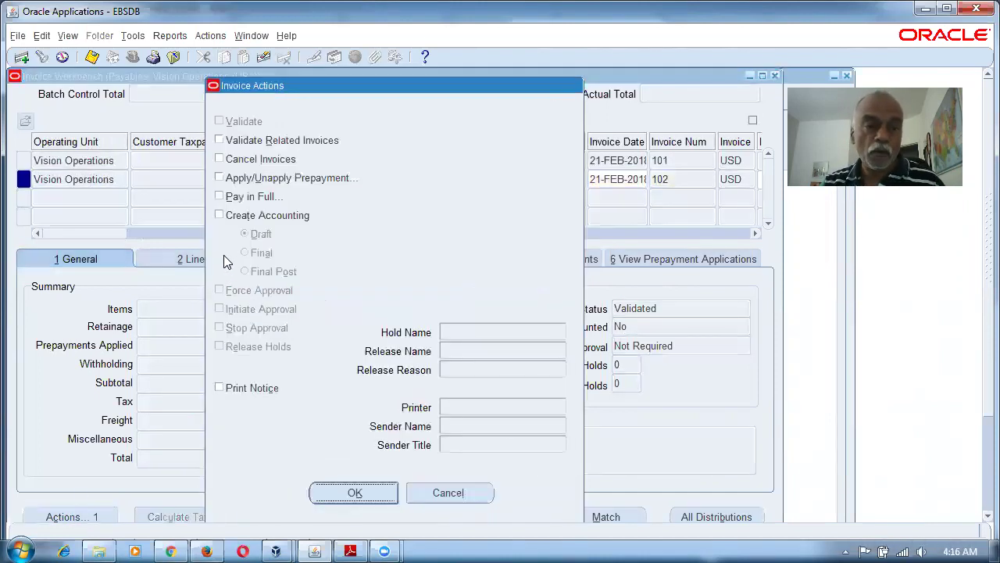
left_click(253, 219)
left_click(260, 251)
left_click(350, 490)
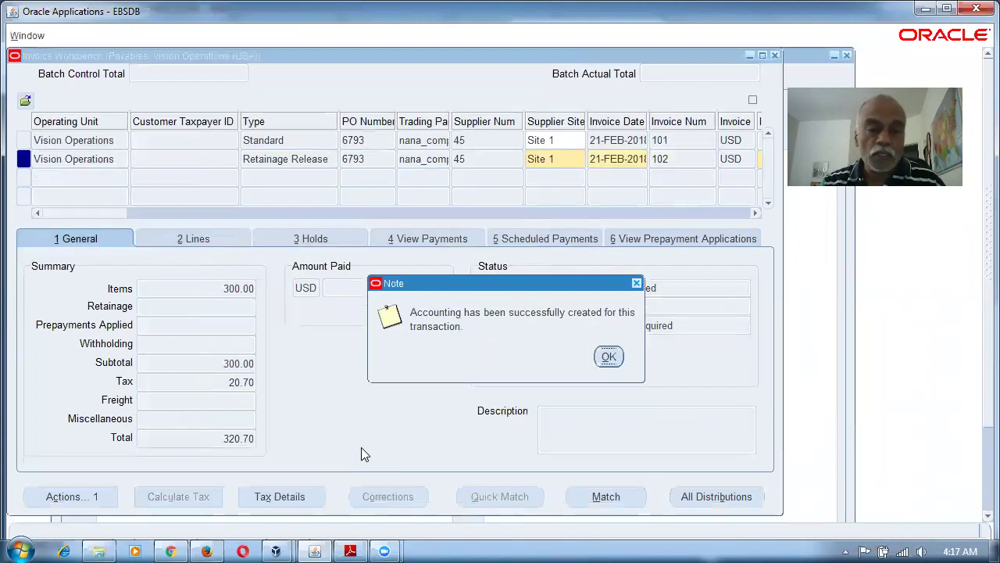
left_click(608, 356)
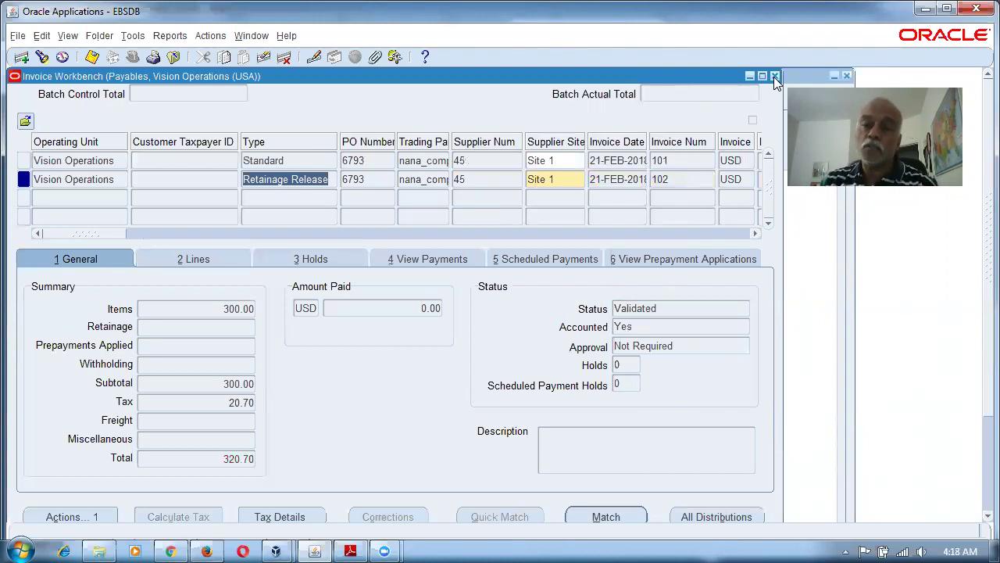
Step: Switch to Adobe Reader and review the slides from Required Setups through Retainage Release to the Contract with Subway example
left_click(350, 550)
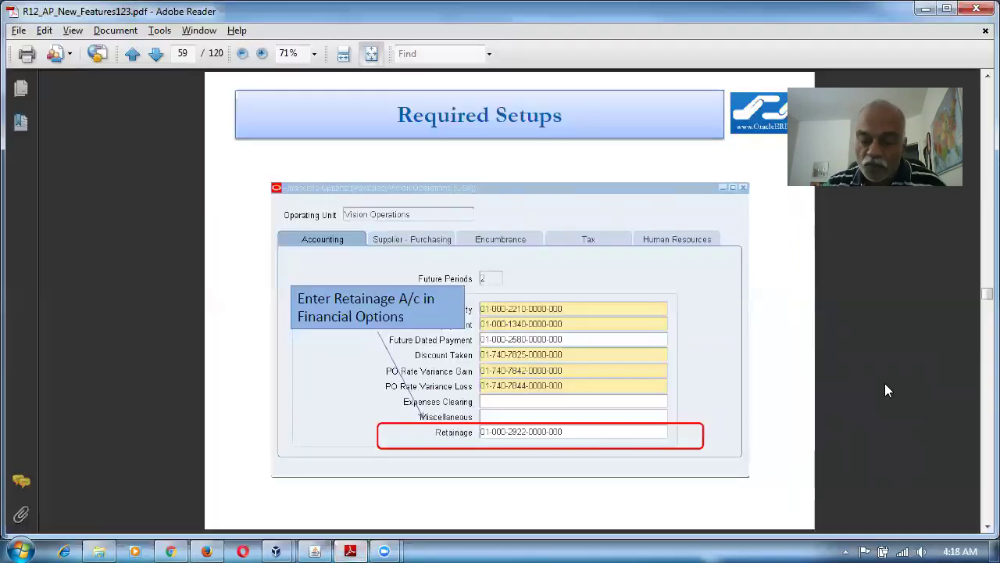
scroll(885, 382, "down", 3)
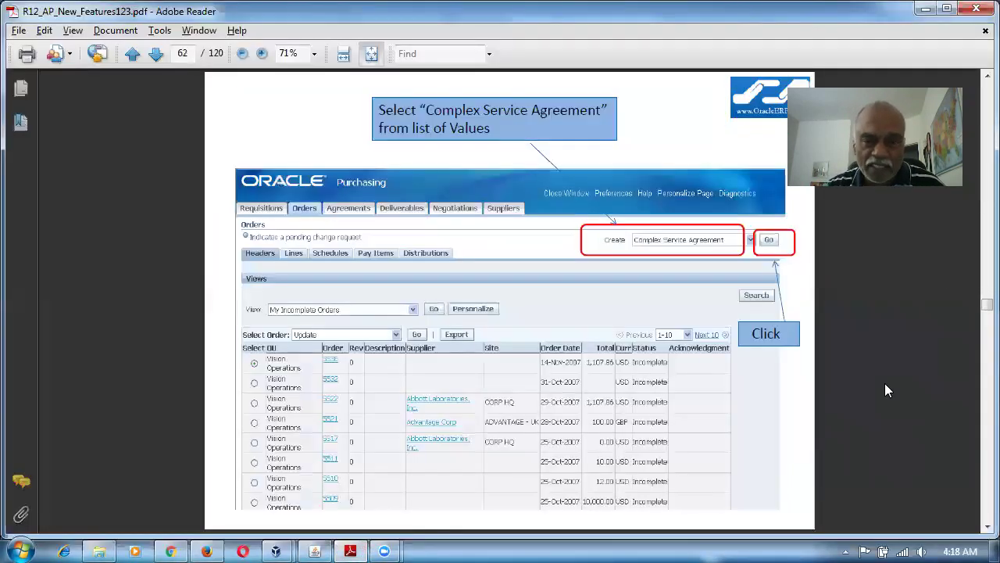
scroll(885, 383, "down", 3)
scroll(885, 382, "down", 4)
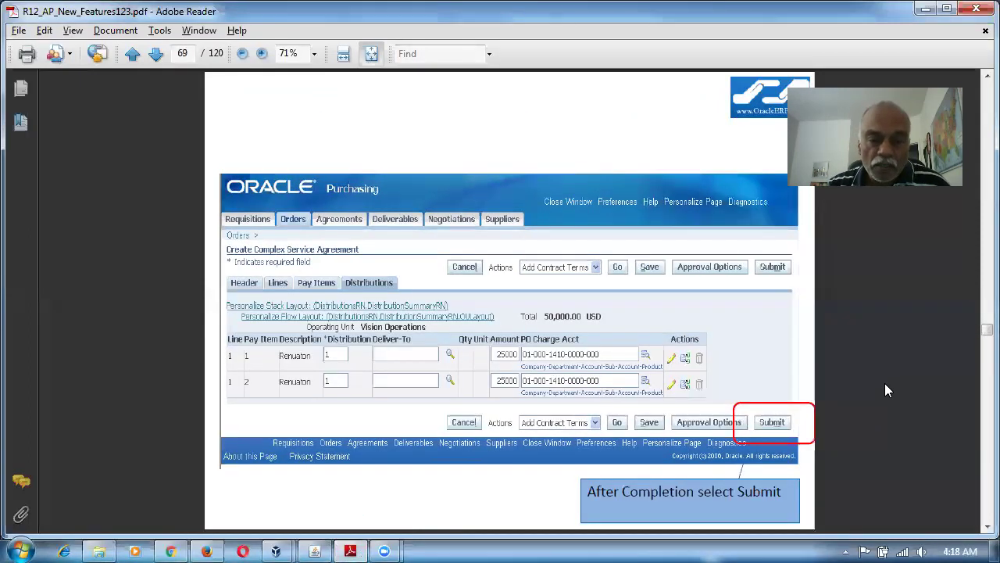
scroll(885, 383, "down", 2)
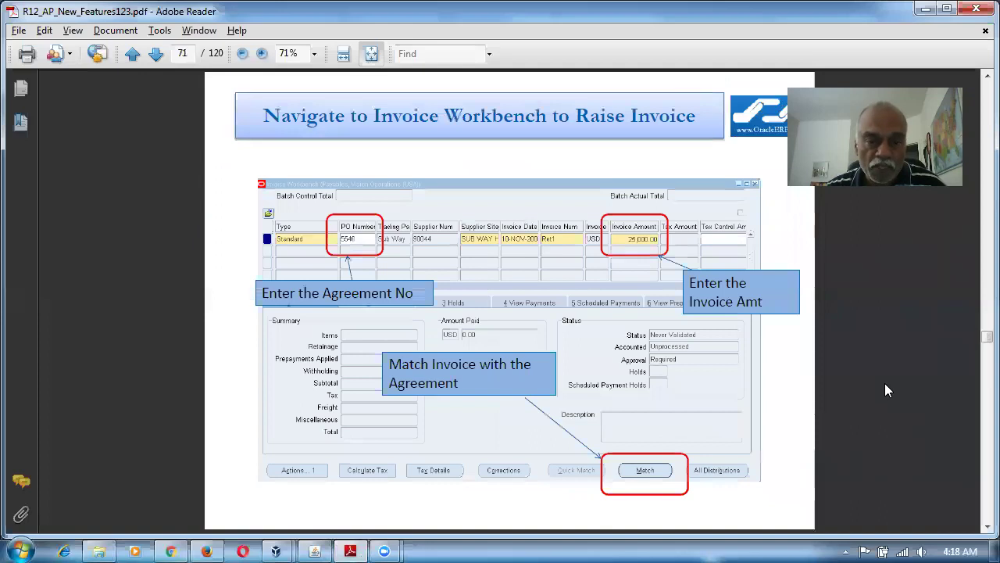
scroll(885, 383, "down", 1)
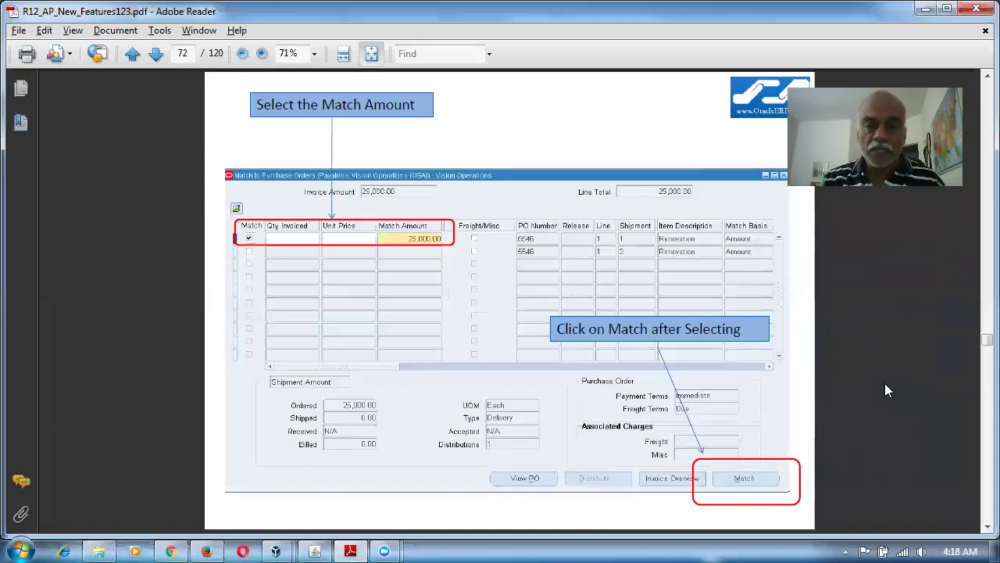
scroll(886, 391, "down", 3)
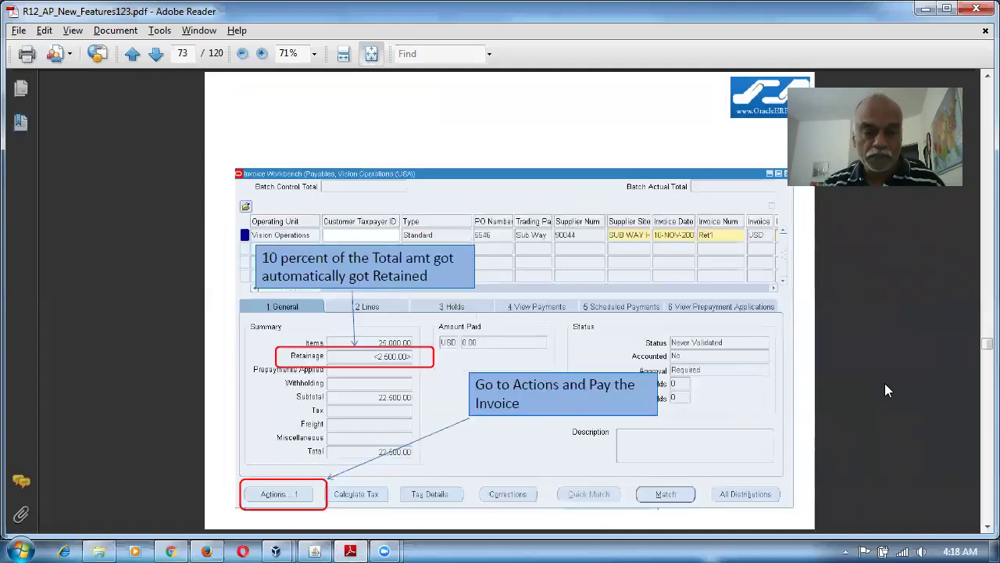
scroll(886, 391, "down", 3)
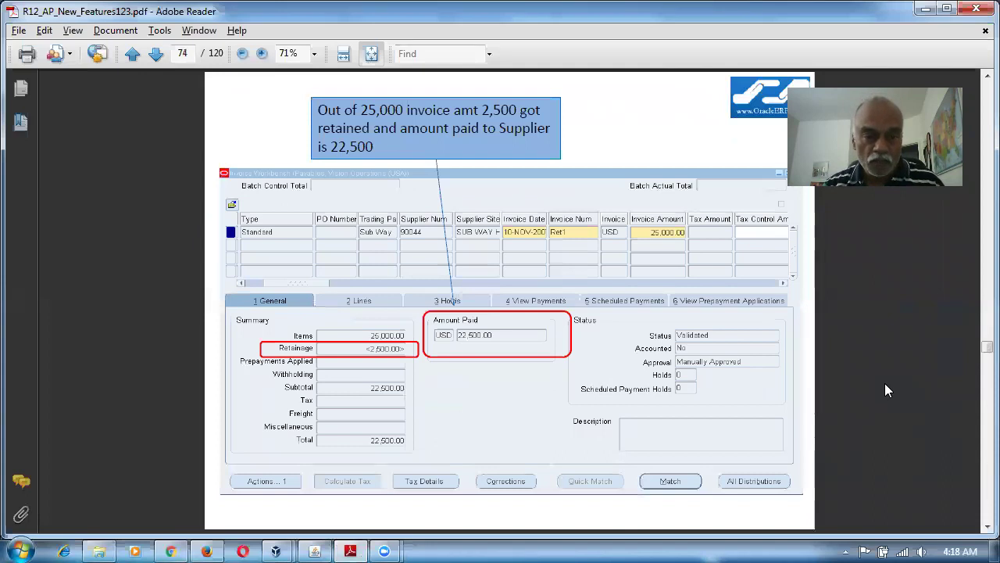
scroll(886, 390, "down", 3)
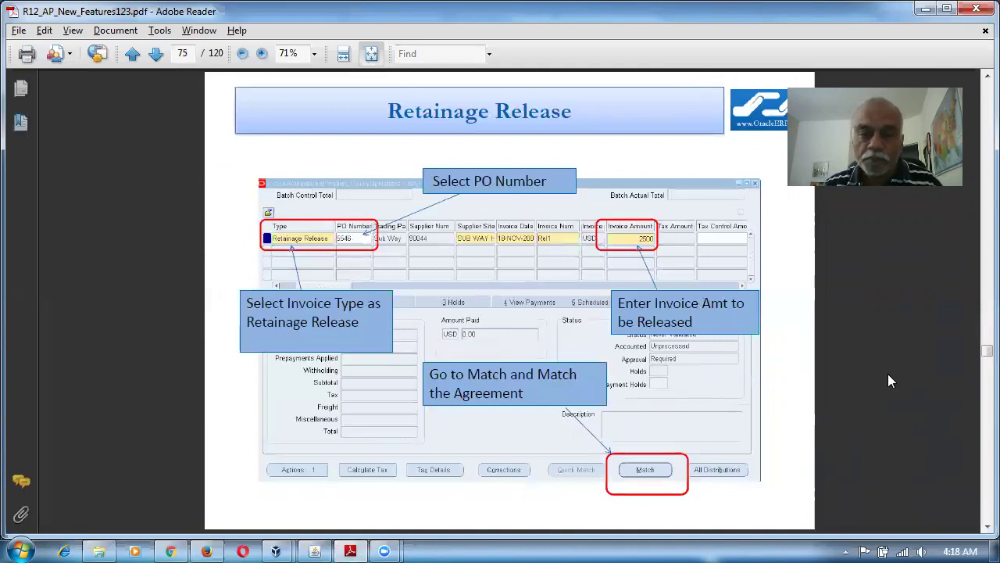
scroll(889, 381, "down", 3)
scroll(888, 381, "down", 3)
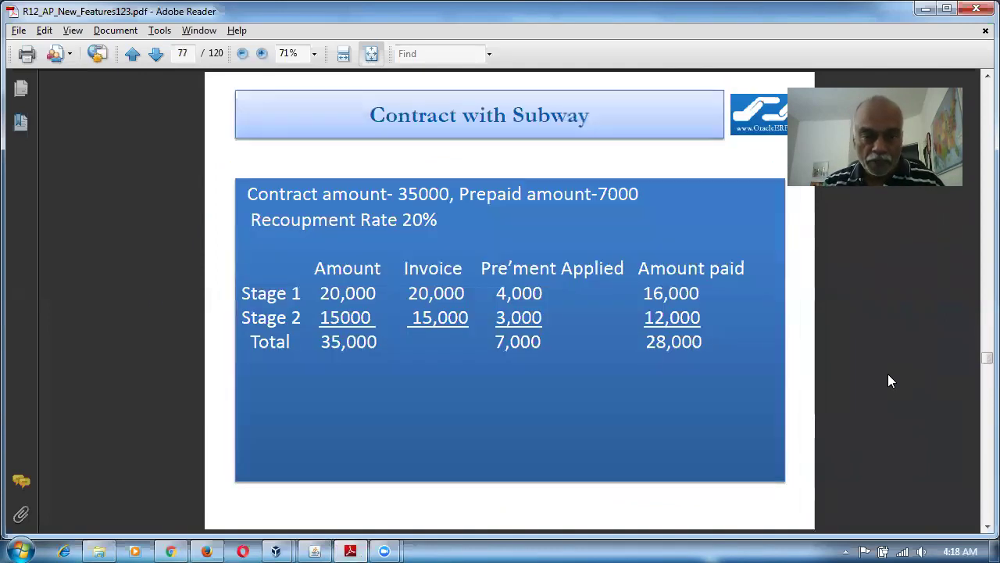
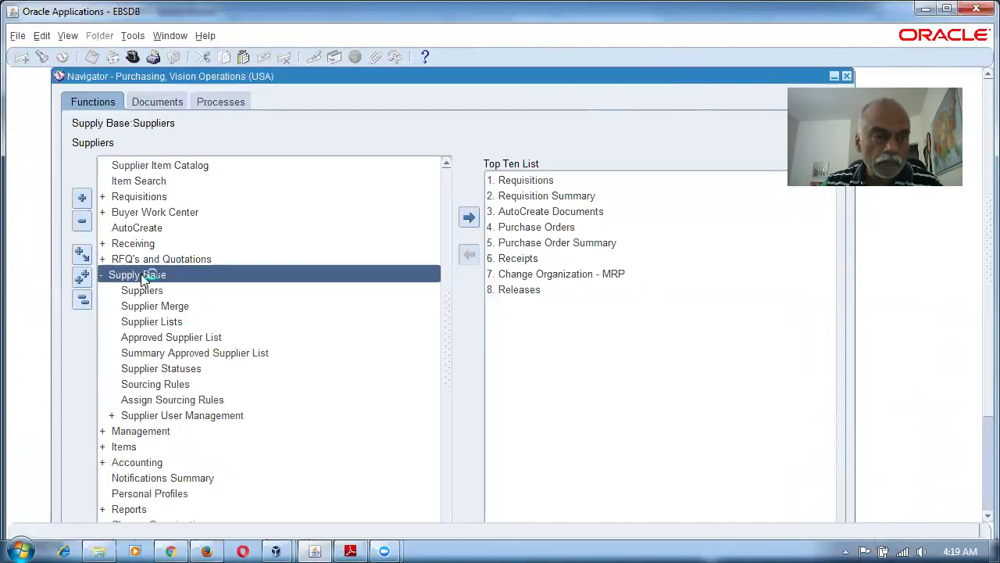
Step: Open Suppliers in Oracle Applications, search for supplier name nana, and open nana_complex_sup1 for update
double_click(150, 290)
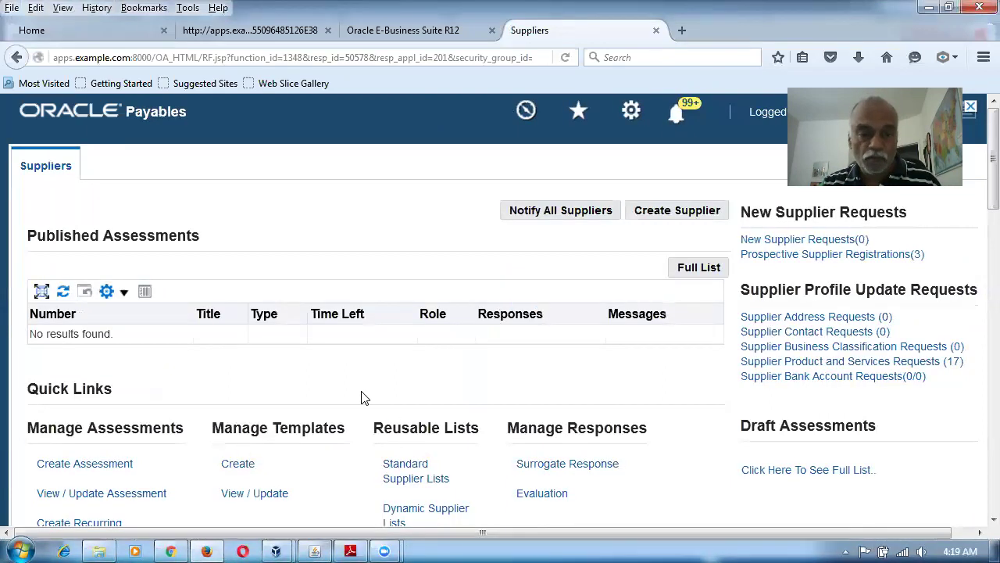
scroll(359, 398, "down", 10)
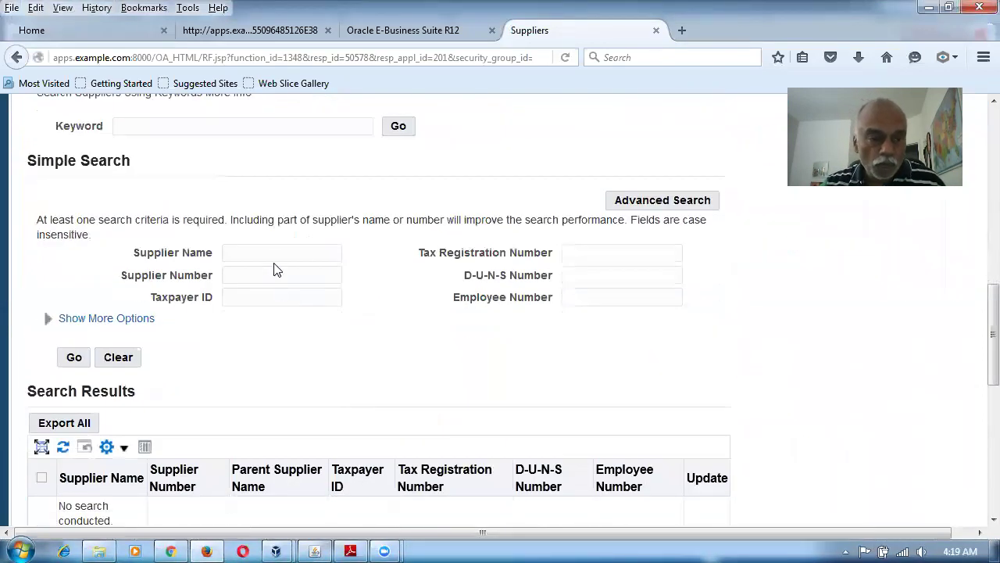
type("nana")
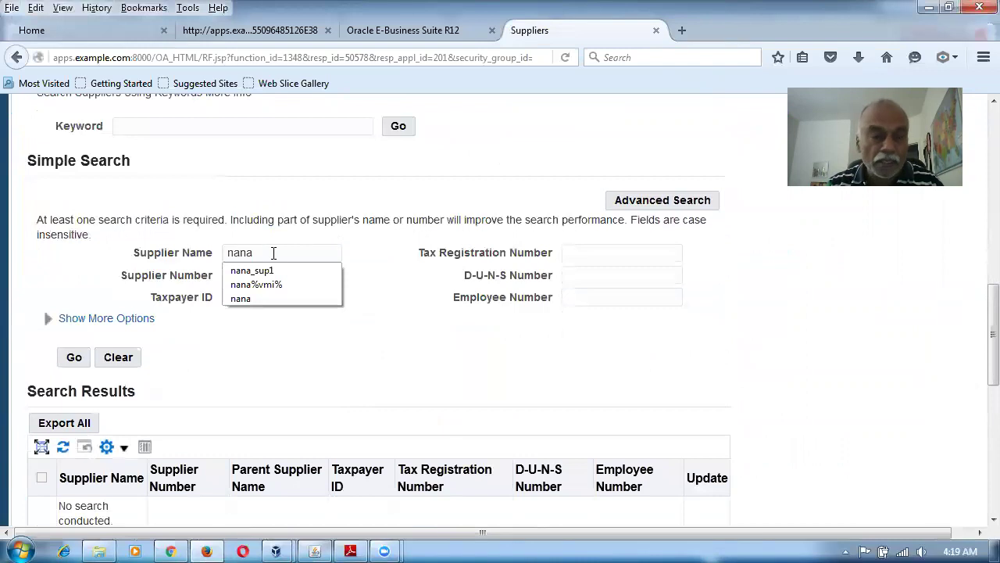
key("Return")
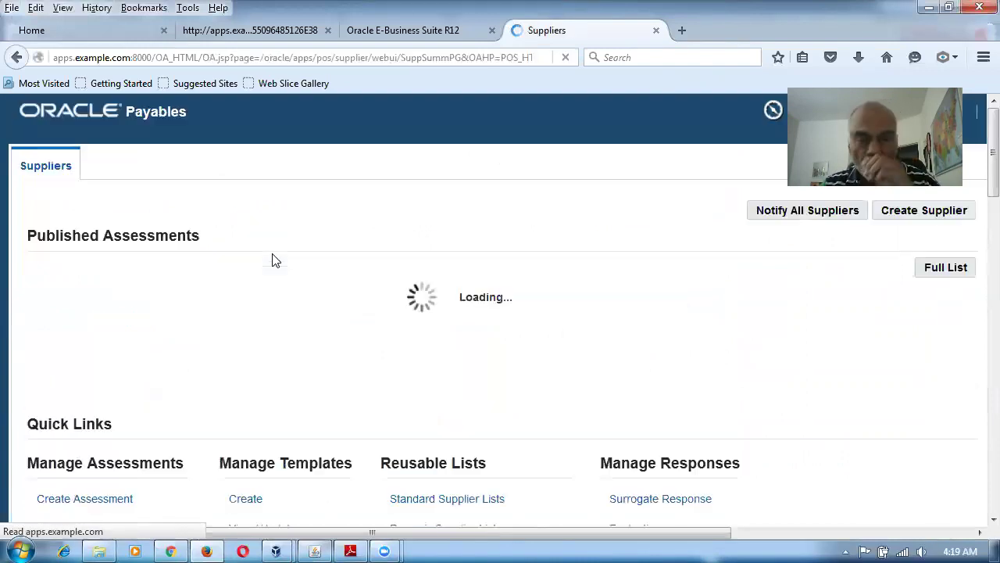
scroll(125, 367, "down", 10)
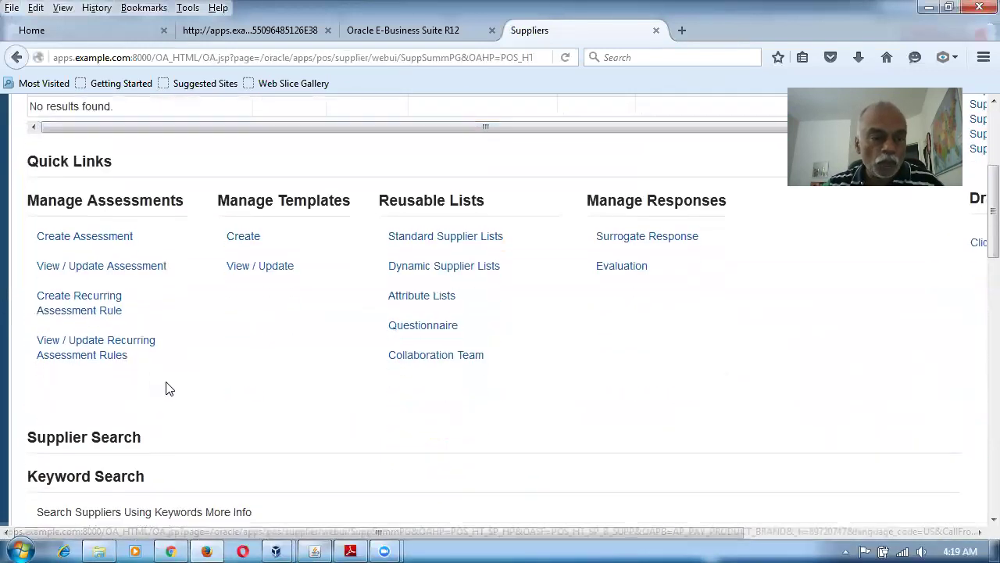
scroll(170, 394, "down", 7)
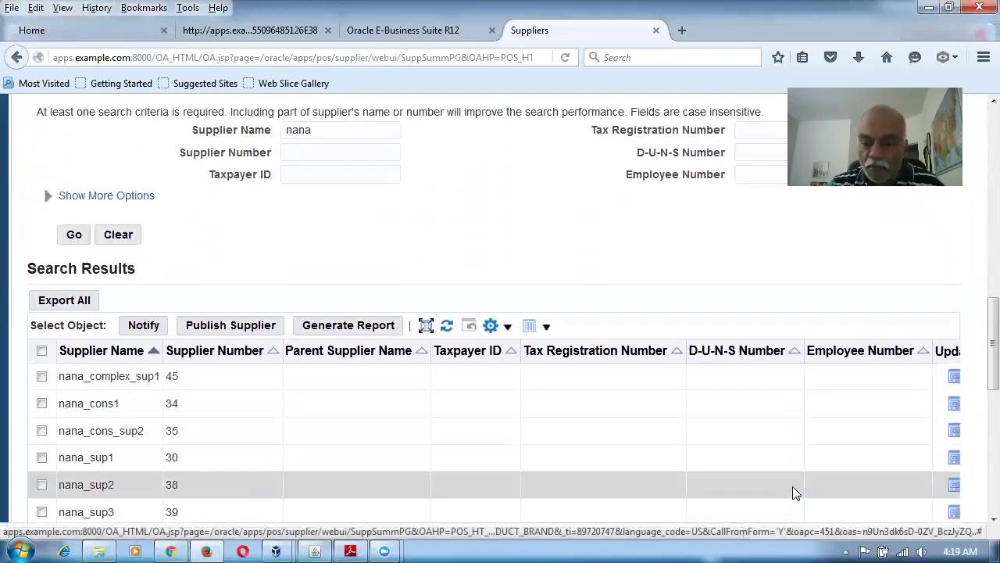
left_click(952, 379)
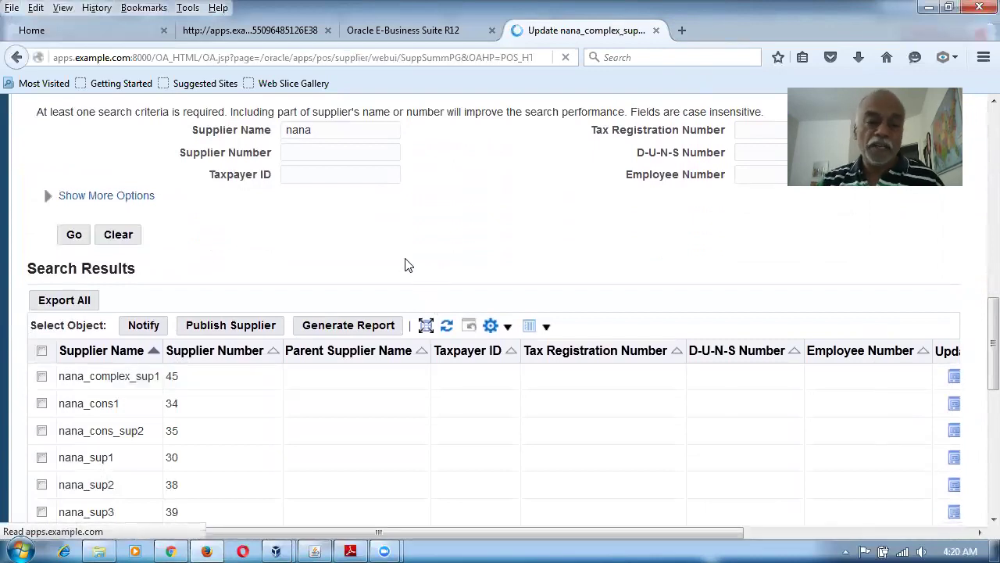
Step: Clear the Site 1 retainage rate in the supplier's Invoice Management terms and save the change
scroll(230, 449, "down", 5)
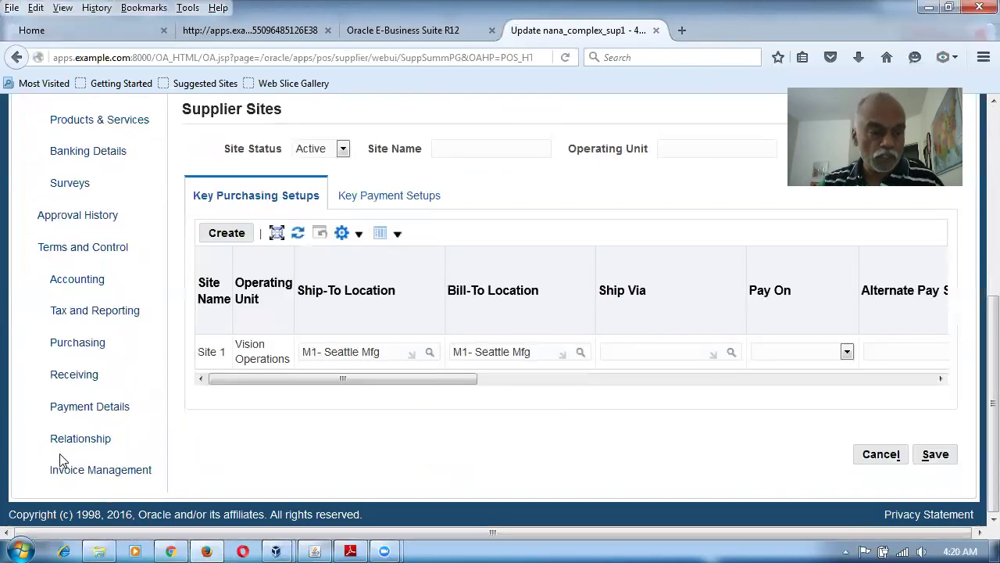
left_click(69, 473)
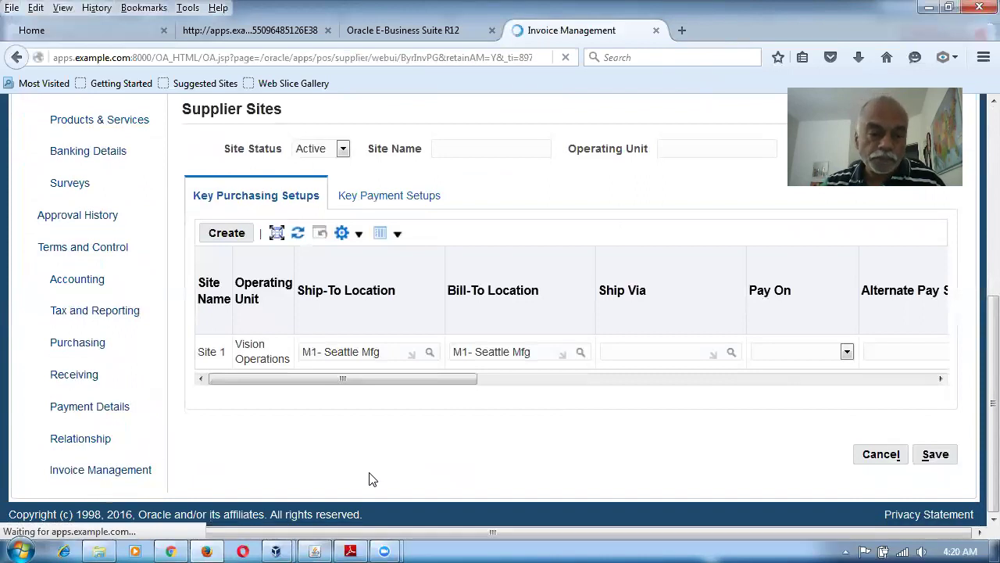
scroll(375, 473, "down", 5)
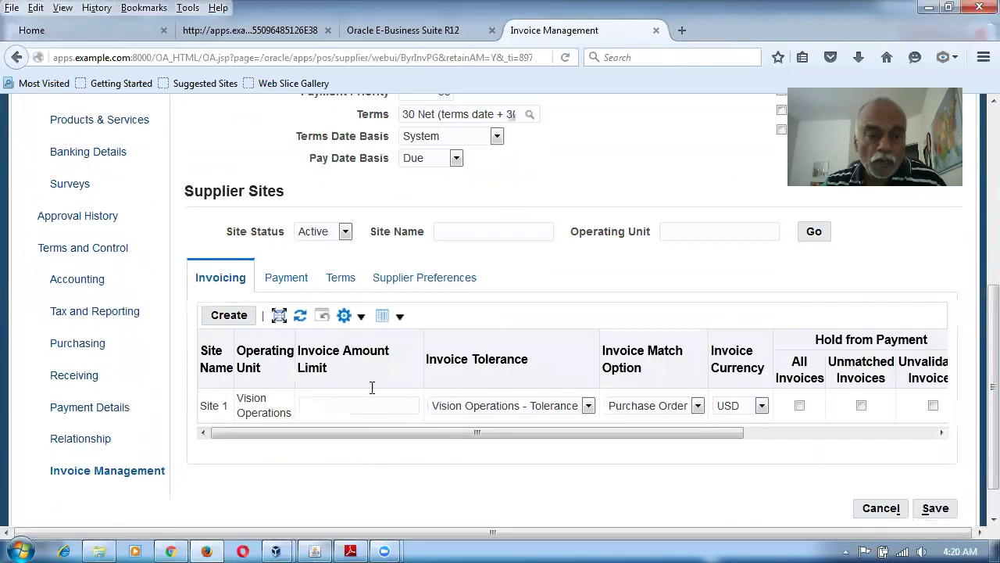
left_click(340, 278)
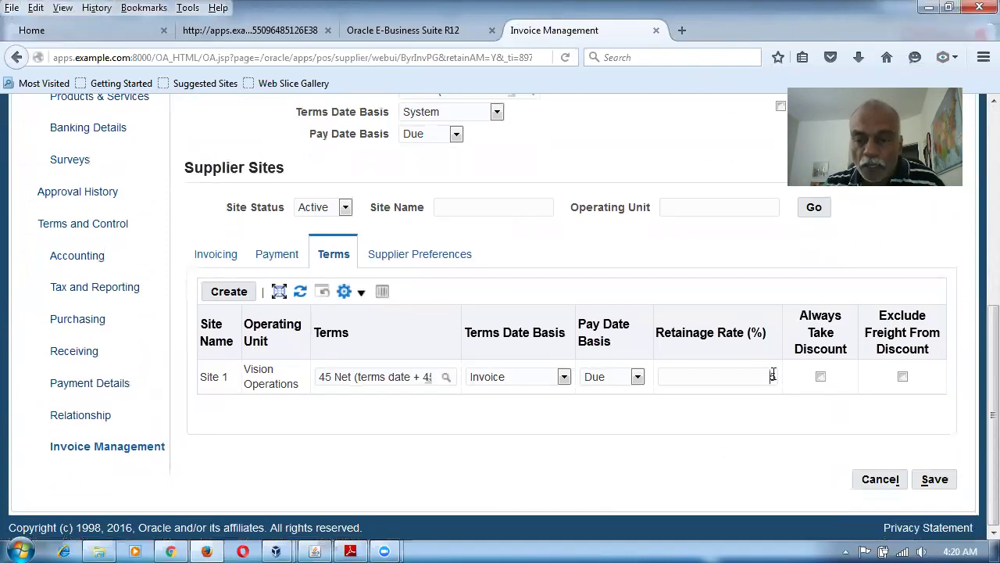
left_click(928, 480)
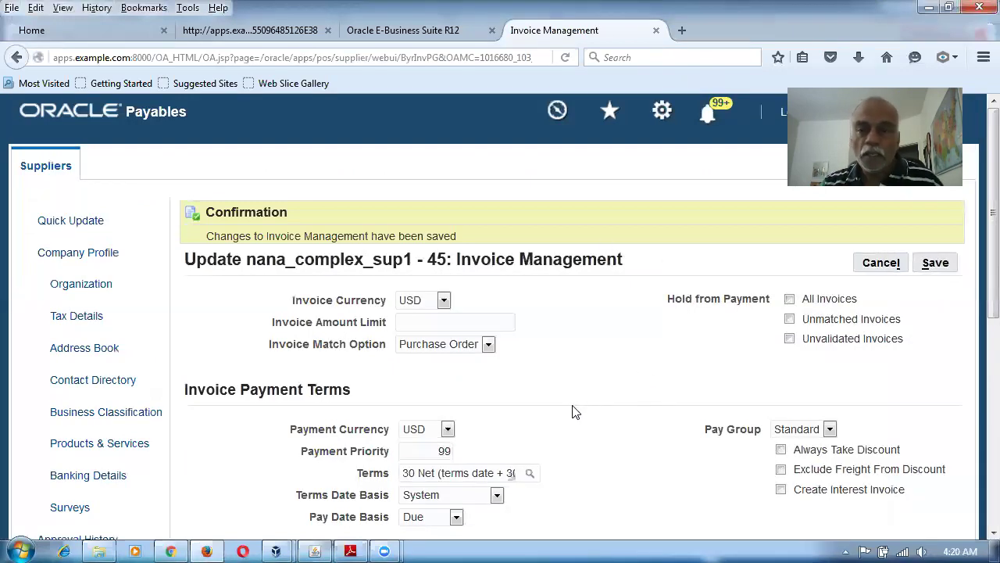
Step: Close the supplier page and open Orders in the Buyer Work Center from the Purchasing Navigator
left_click(656, 29)
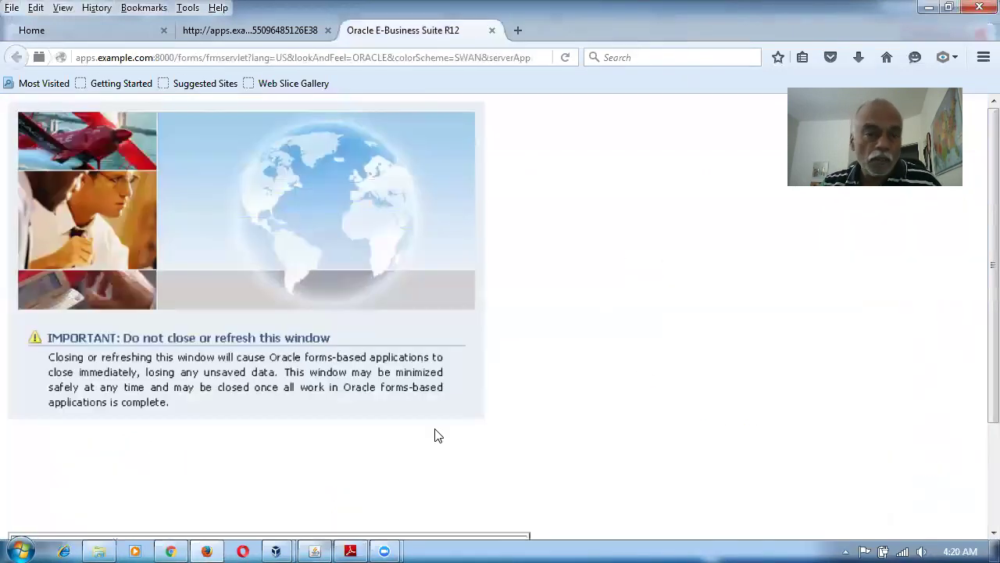
left_click(315, 551)
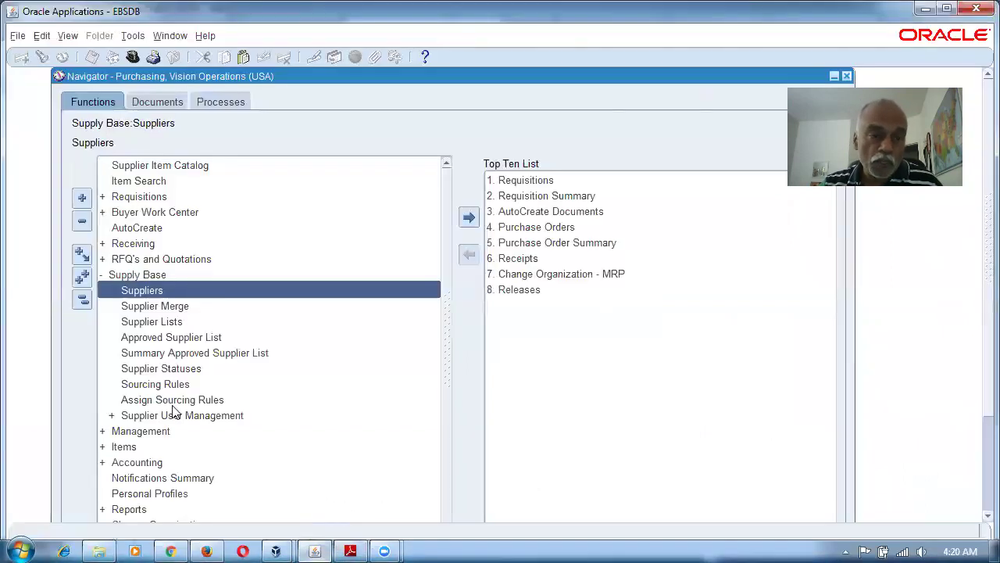
left_click(83, 300)
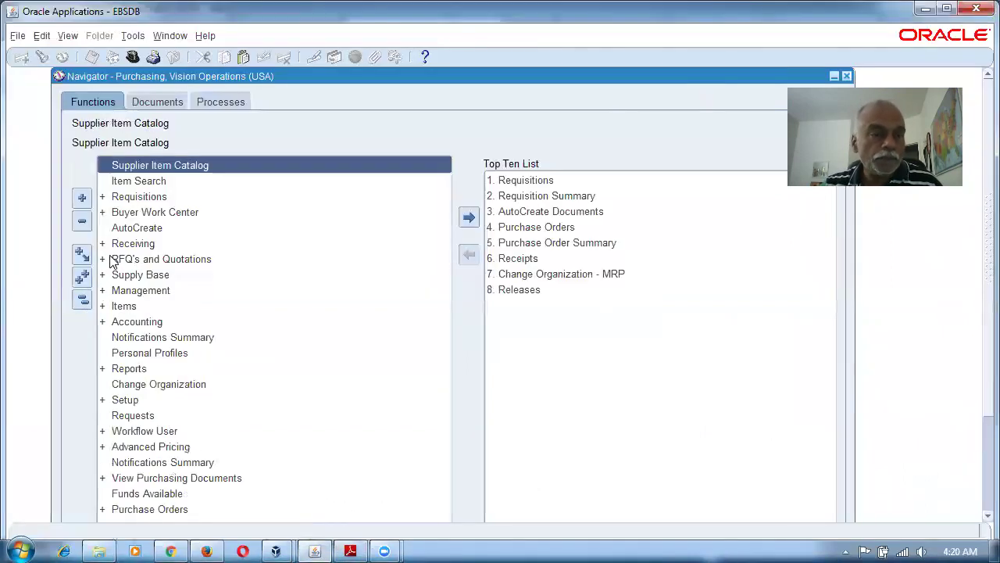
double_click(156, 213)
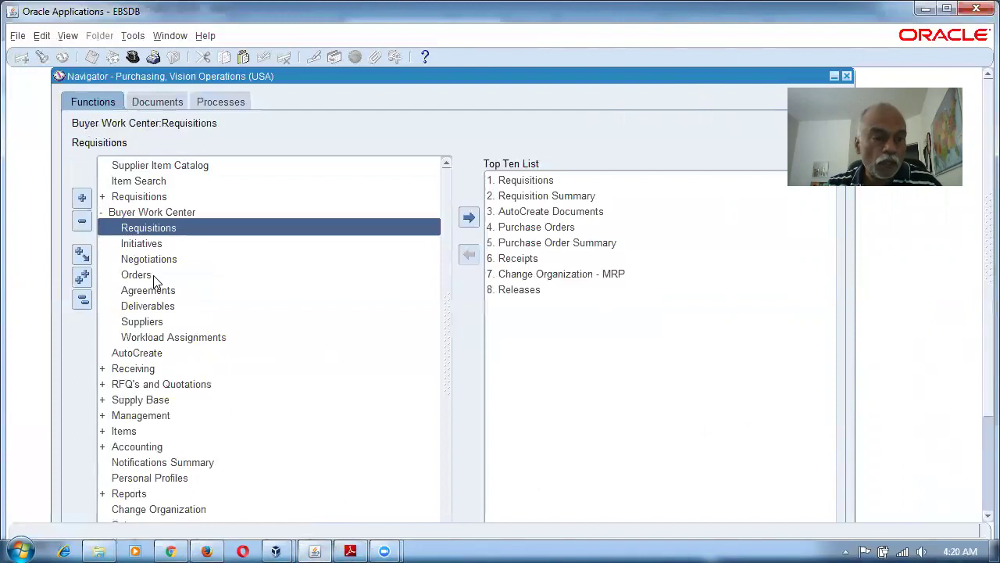
double_click(154, 275)
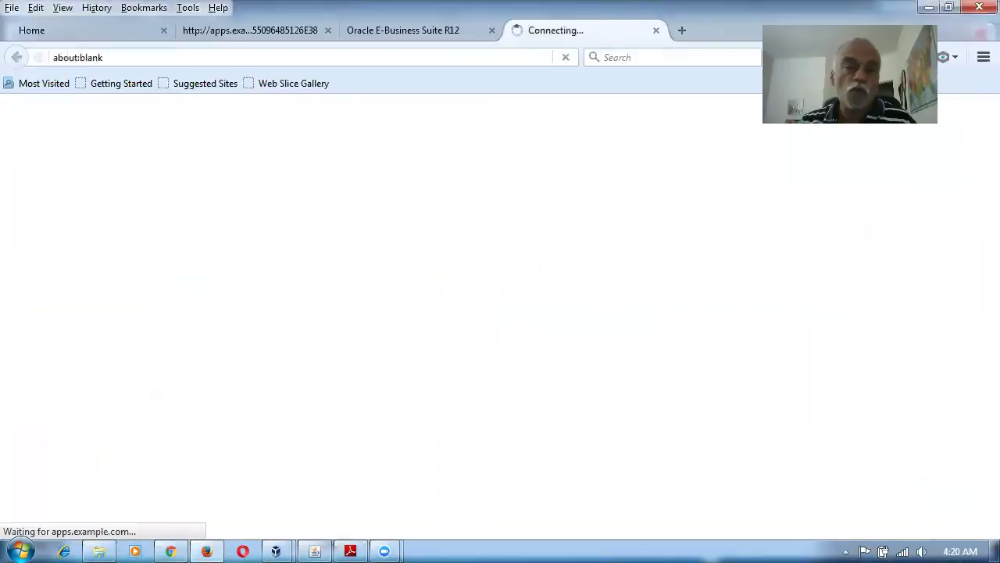
Step: Start a Complex Services (Actuals) PO and set its supplier to nana_complex_sup1
left_click(805, 222)
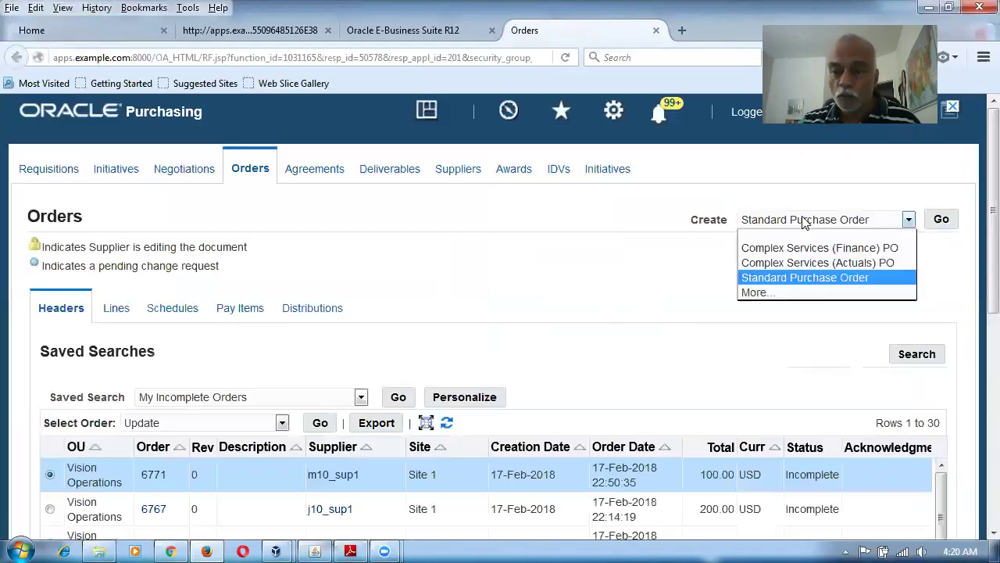
left_click(809, 263)
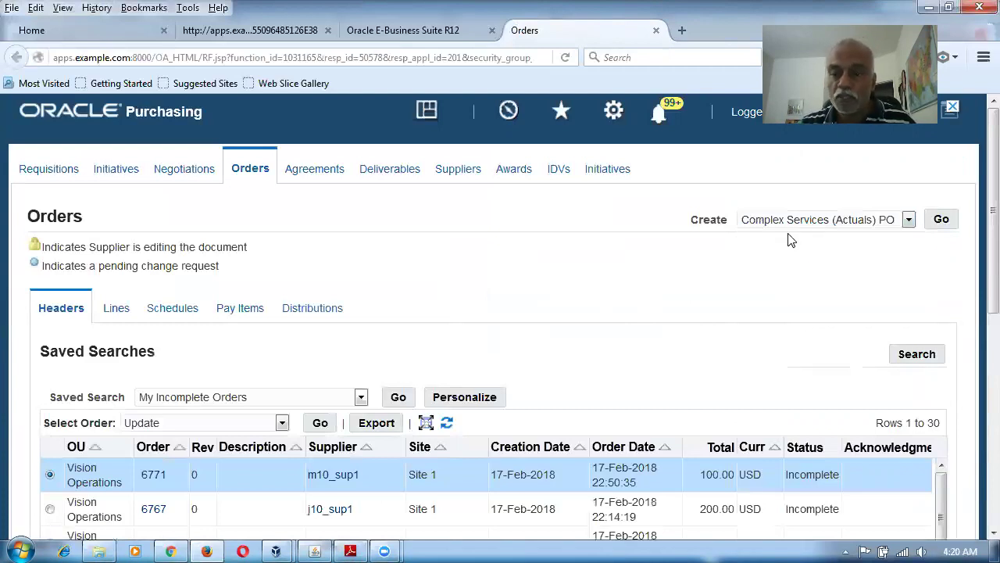
left_click(941, 223)
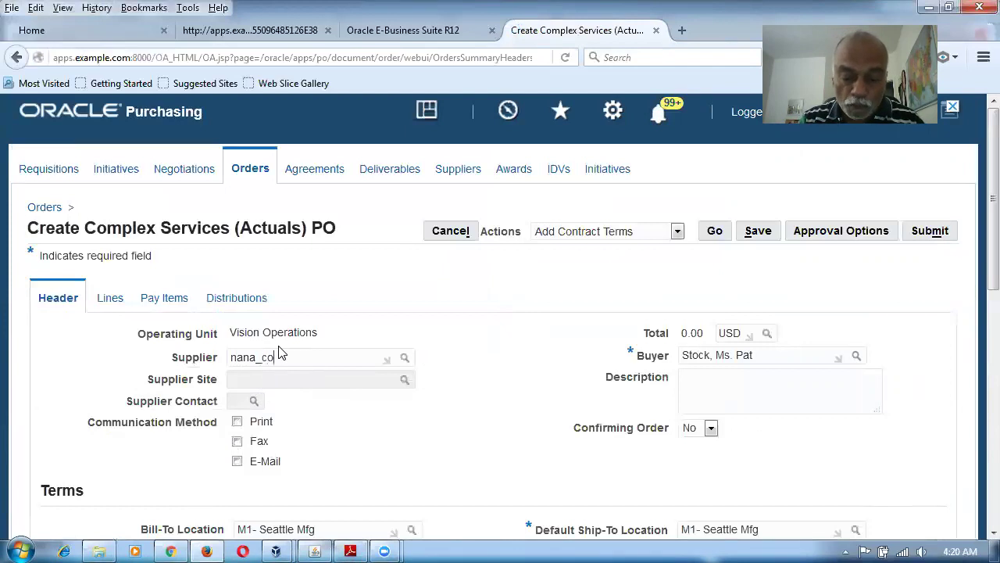
left_click(255, 380)
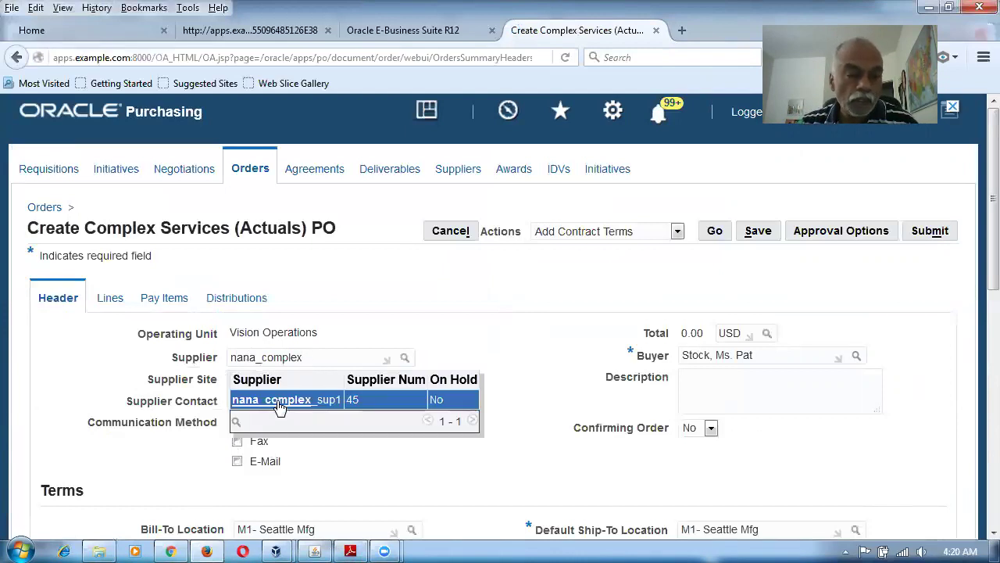
left_click(278, 401)
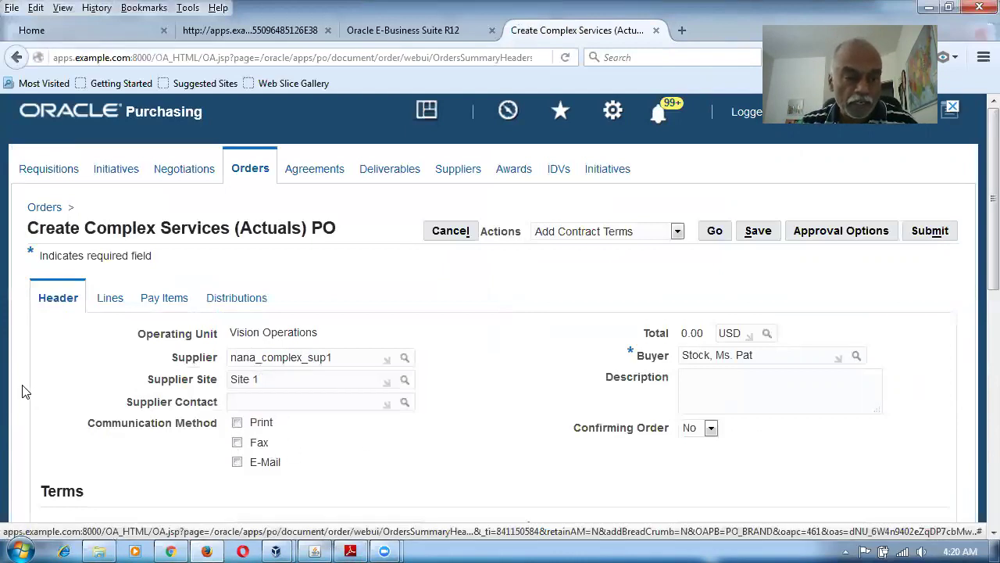
Step: Delete line 2 from the new PO's lines
left_click(110, 306)
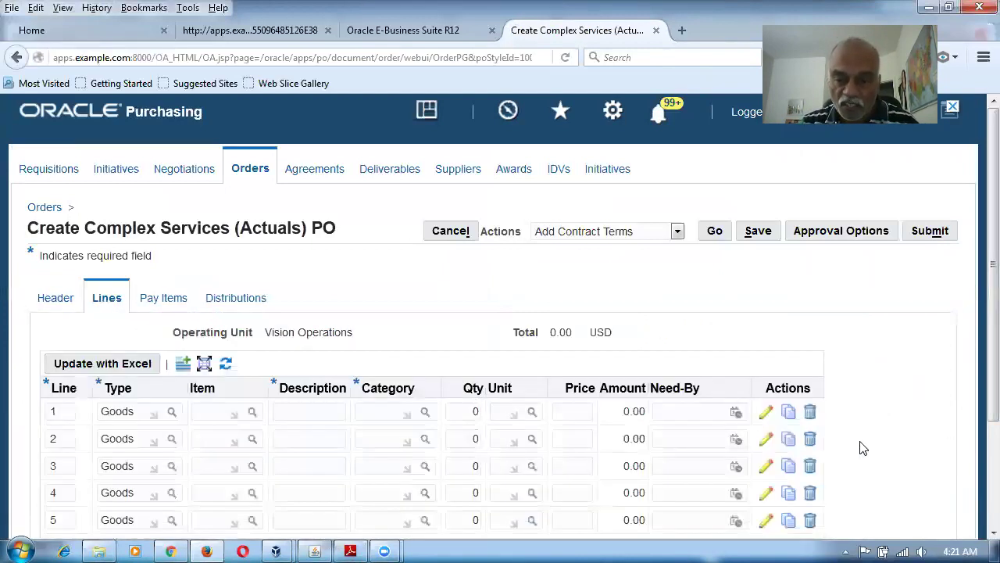
left_click(807, 441)
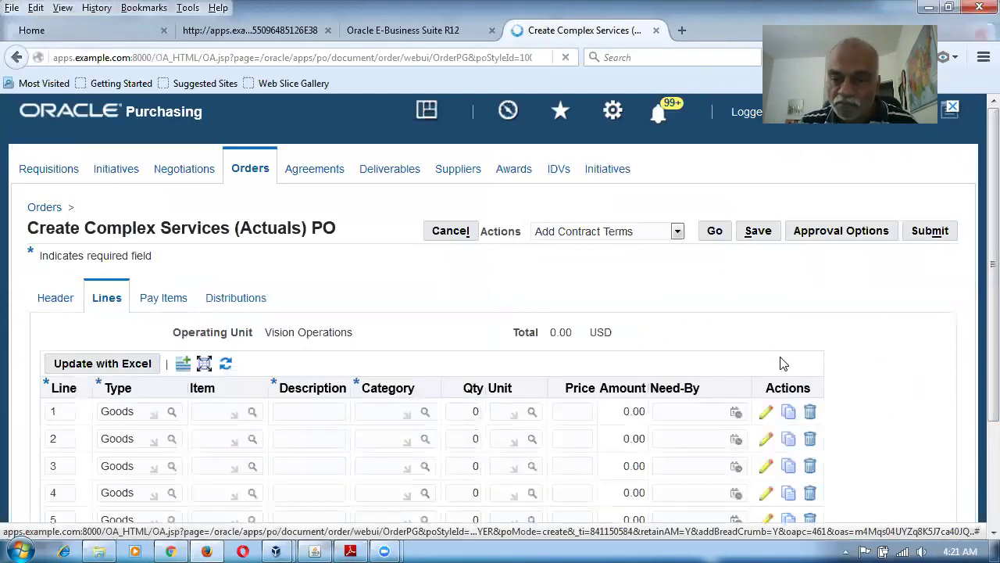
left_click(751, 339)
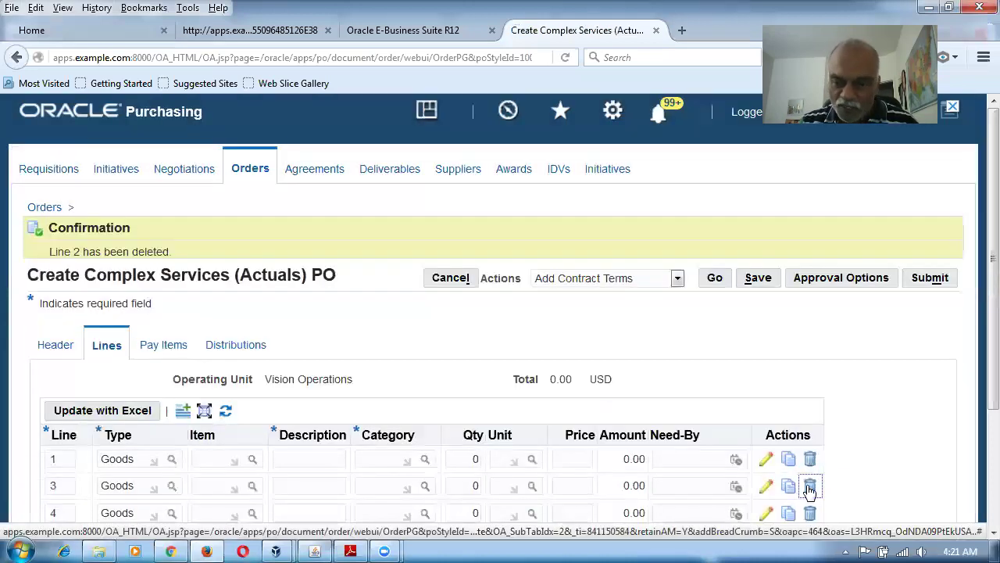
Step: Delete lines 3, 4 and 5 from the new PO, leaving only line 1
left_click(810, 486)
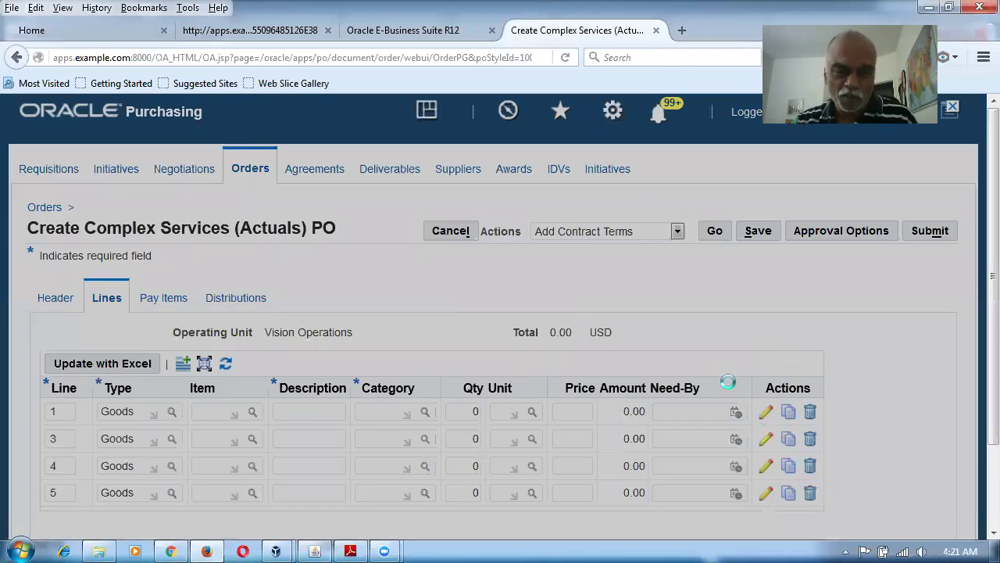
left_click(738, 346)
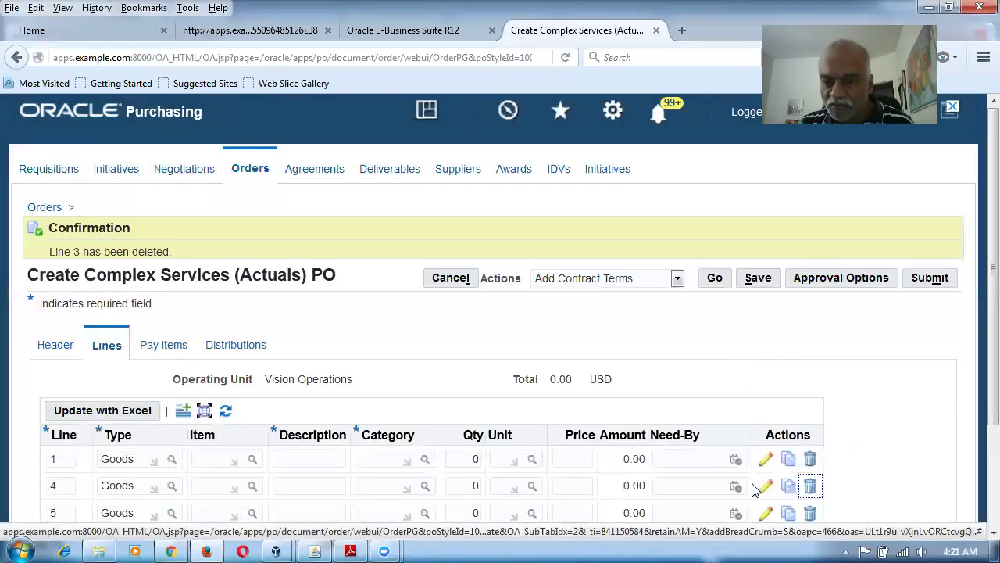
left_click(809, 488)
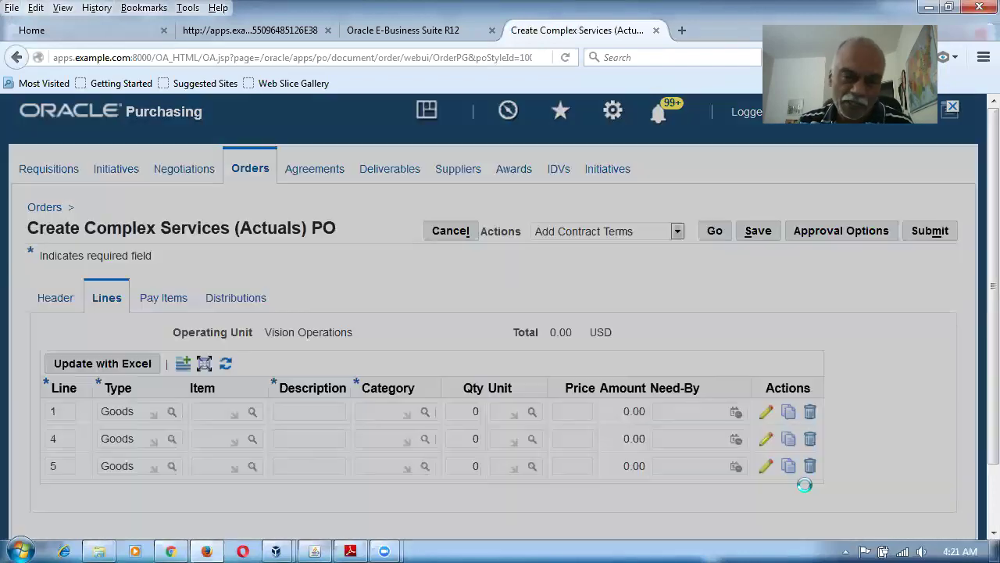
left_click(747, 340)
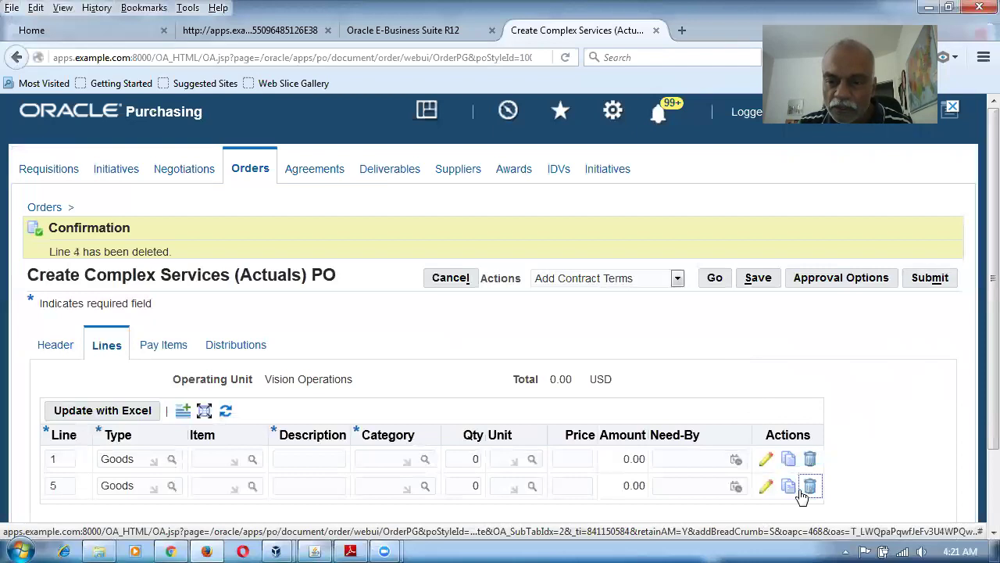
left_click(810, 488)
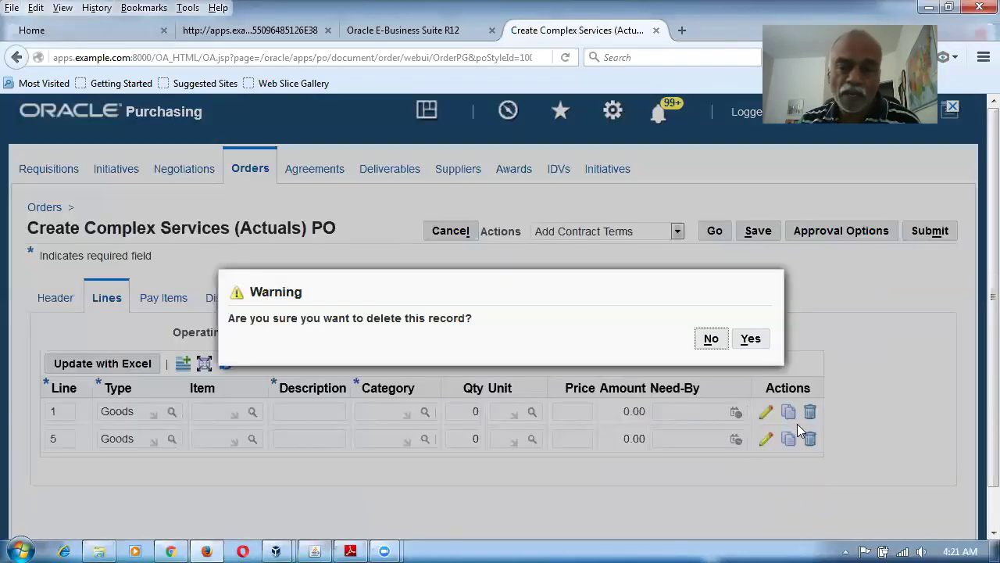
left_click(755, 347)
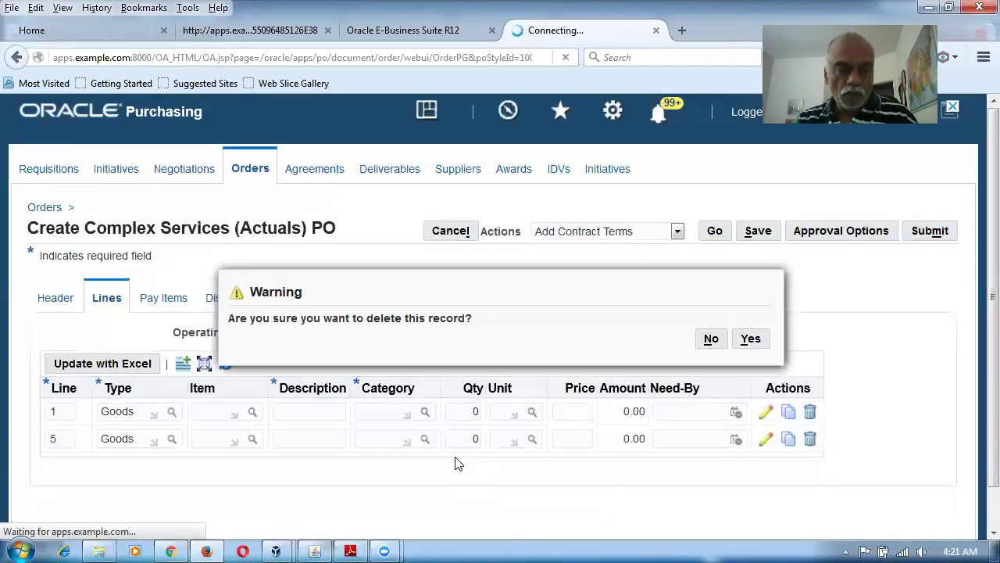
Step: Fill in line 1 with type Fixed Price, description Construction, category MISC.MISC and price 6000
left_click_drag(133, 458, 65, 462)
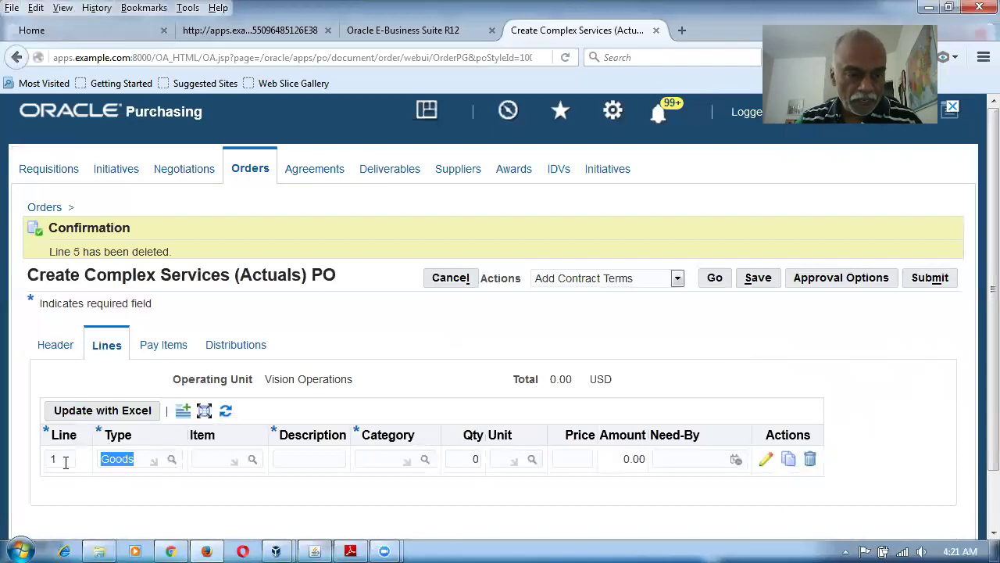
type("Fixed")
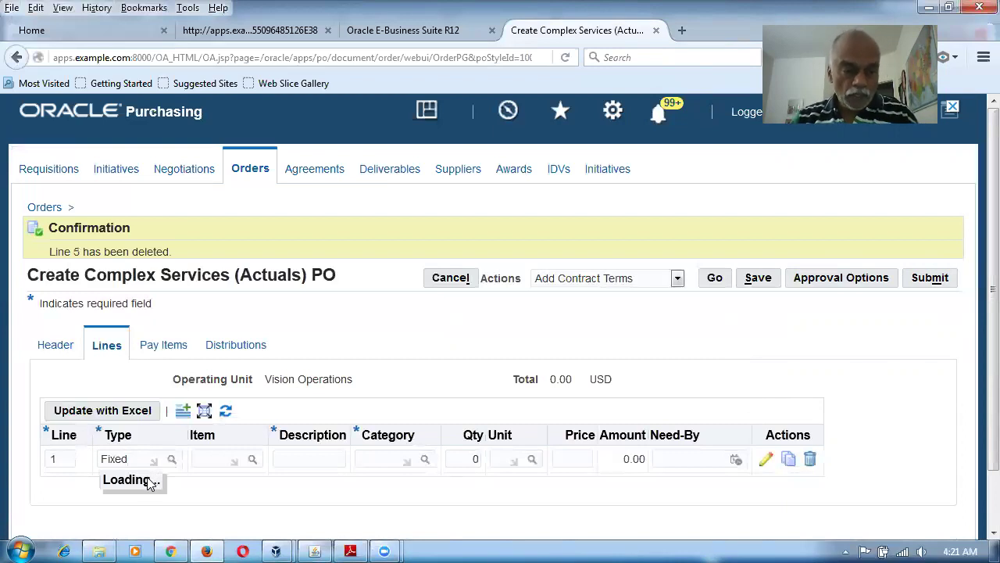
left_click(139, 500)
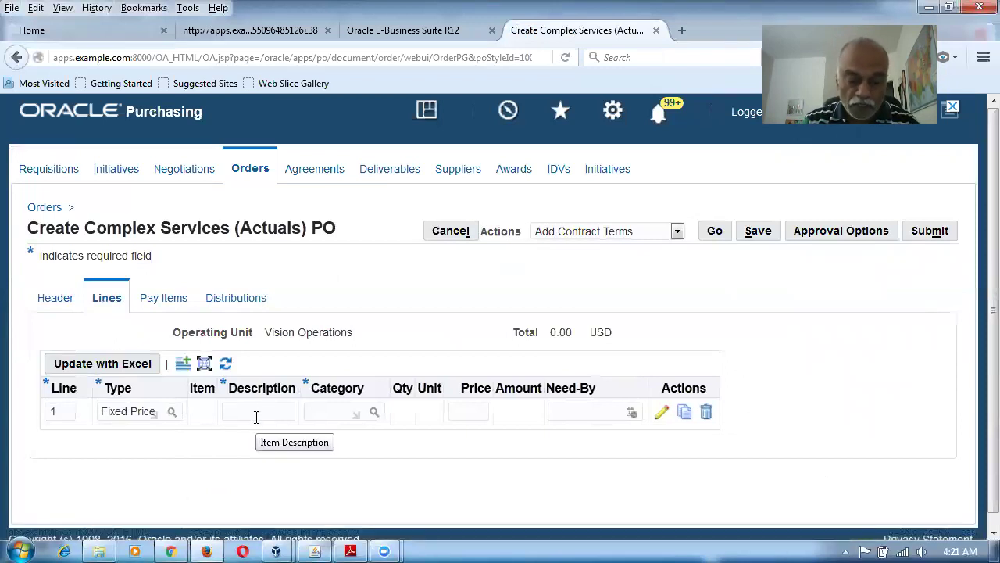
left_click(255, 417)
type("Const")
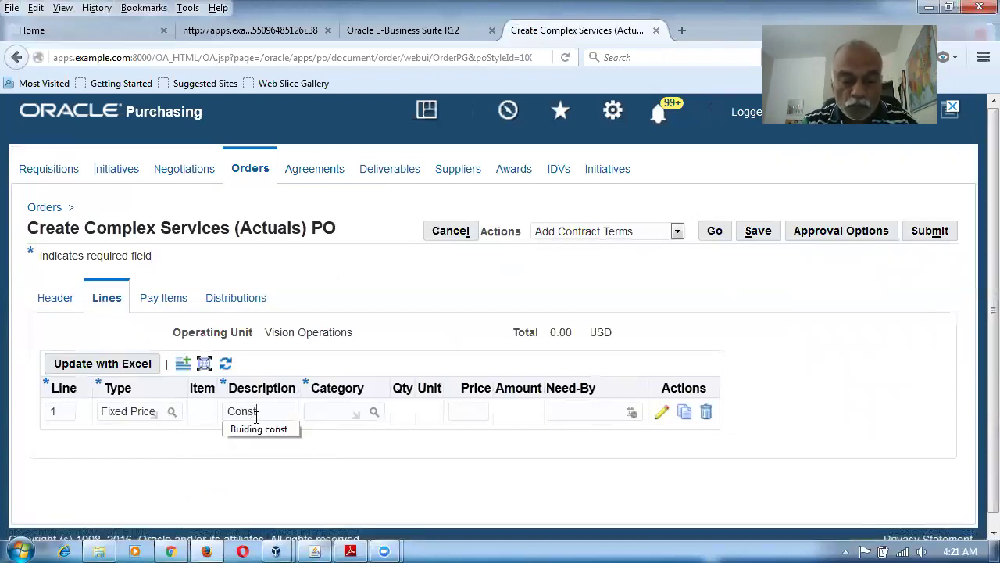
type("ruction")
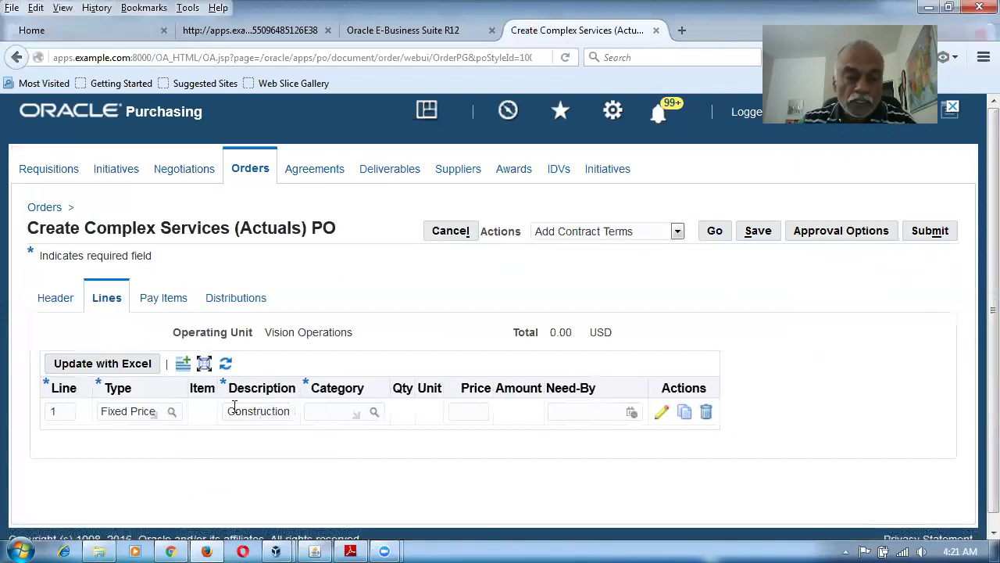
left_click(309, 412)
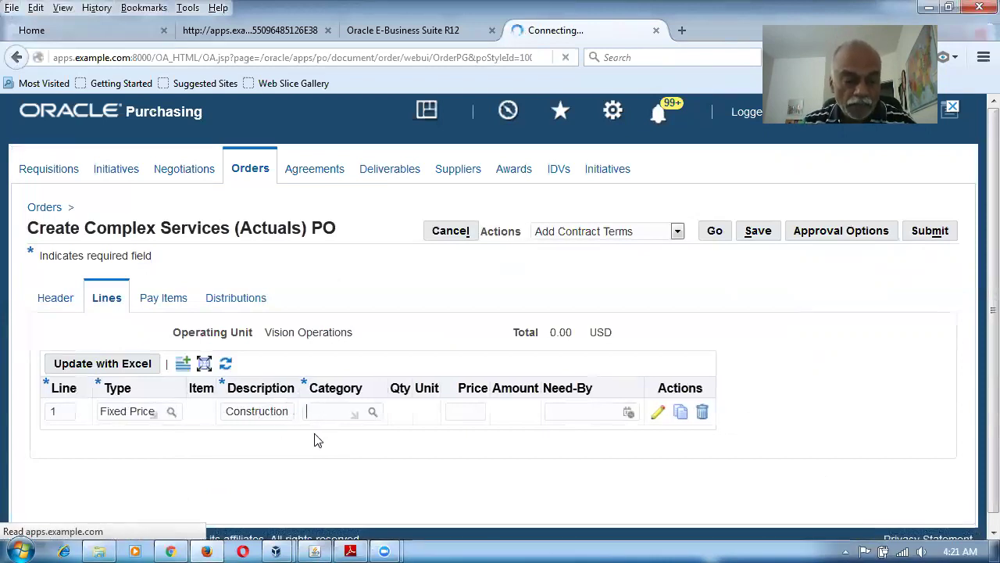
type("MISC.MISC")
key("Tab")
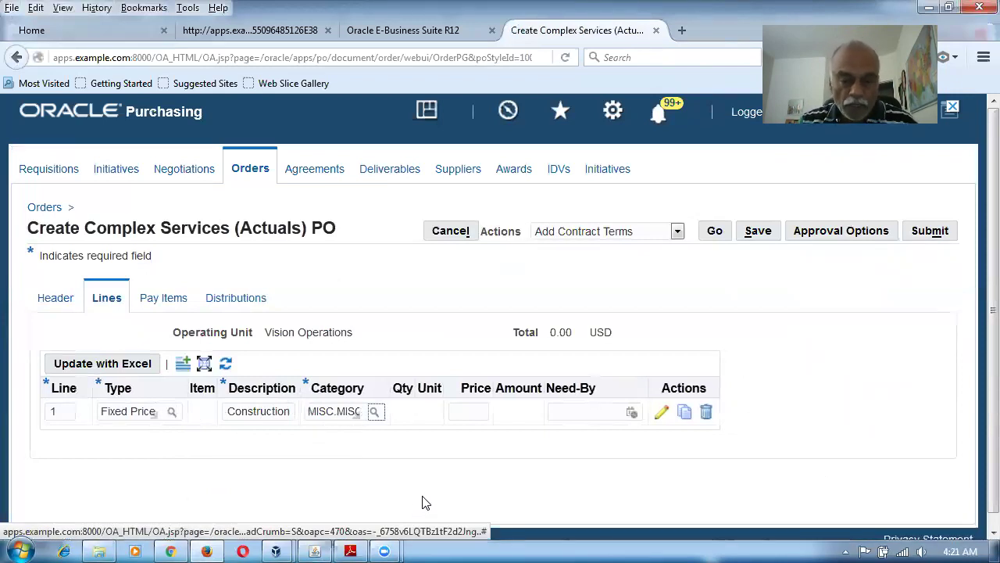
Step: In line 1's financing details, set the advance percentage to 20 and the recoupment rate to 20, and apply the changes
left_click(661, 414)
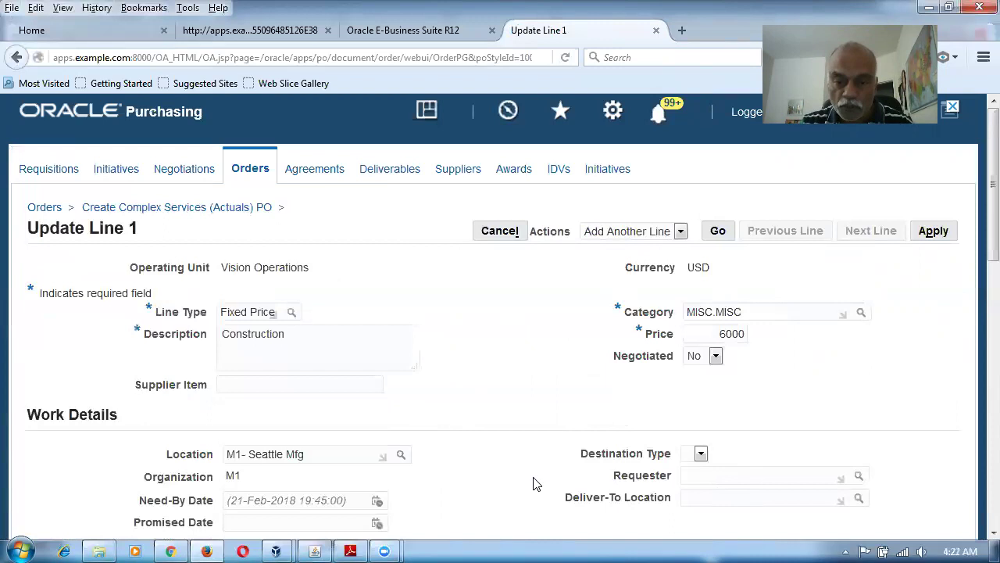
scroll(651, 413, "down", 5)
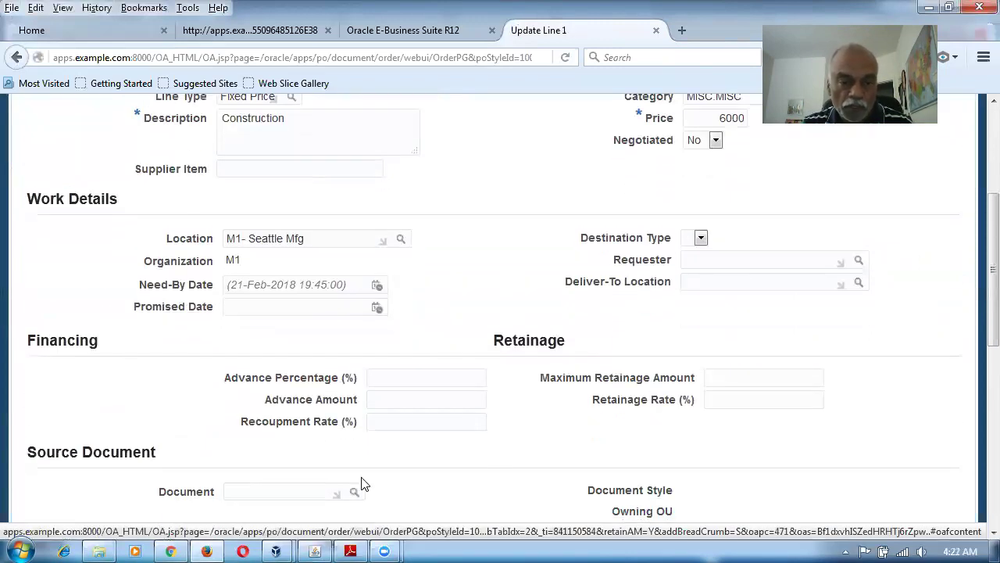
type("20")
left_click(453, 395)
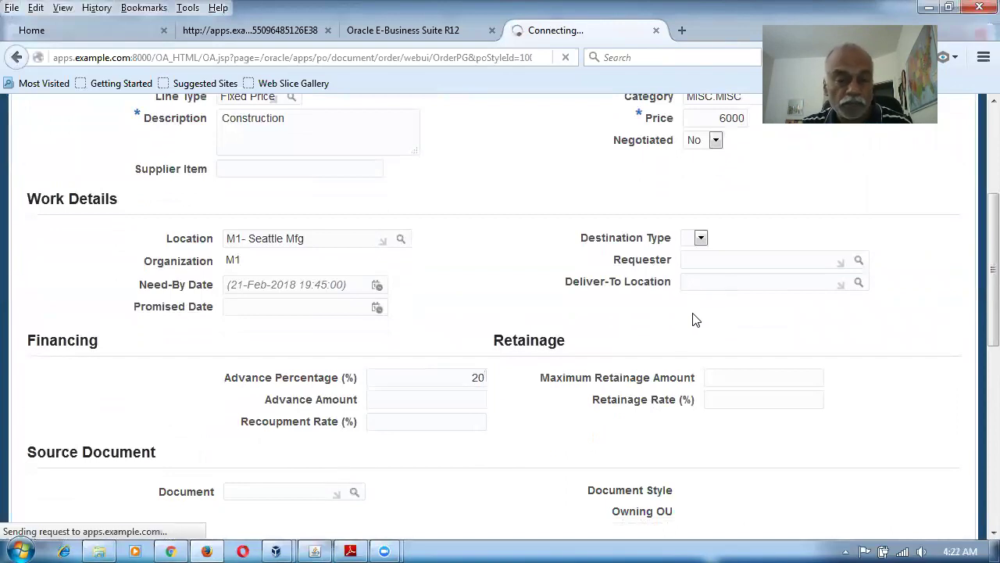
scroll(456, 422, "down", 7)
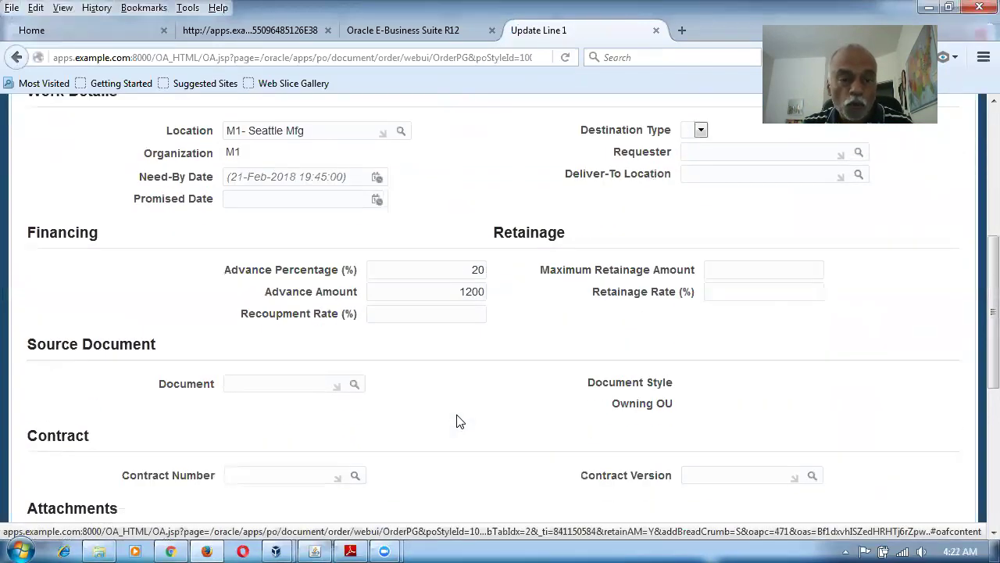
type("20")
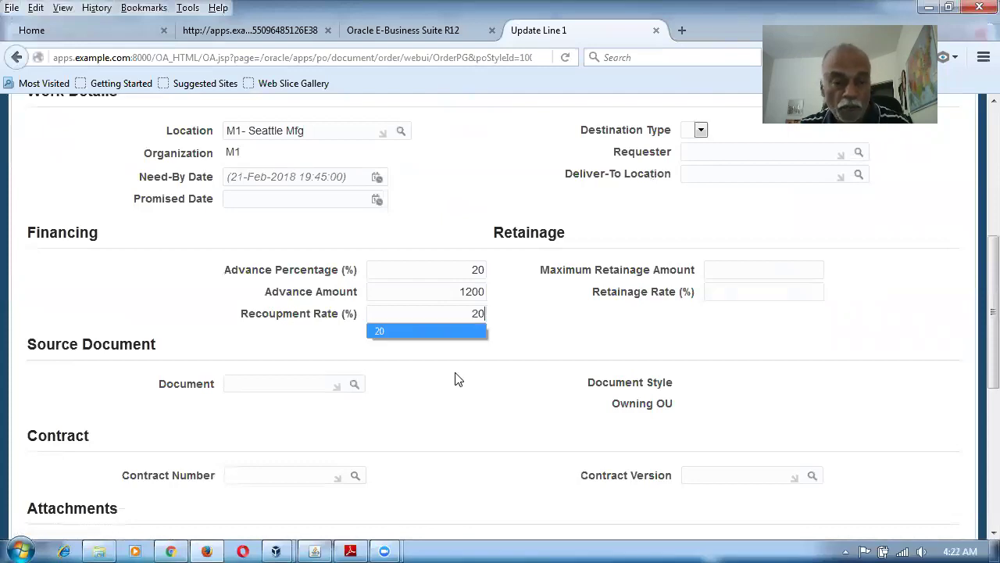
left_click(579, 348)
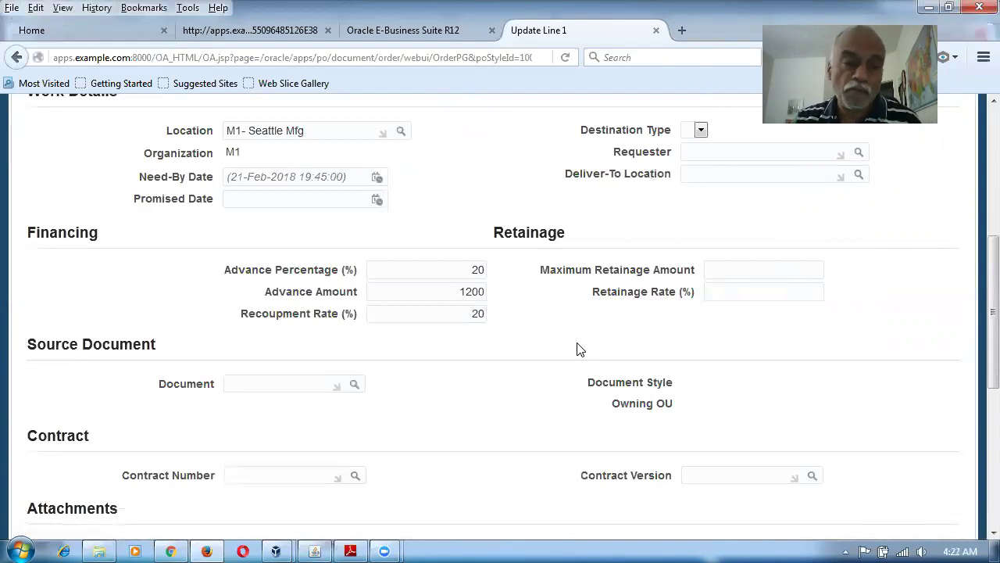
scroll(384, 310, "up", 5)
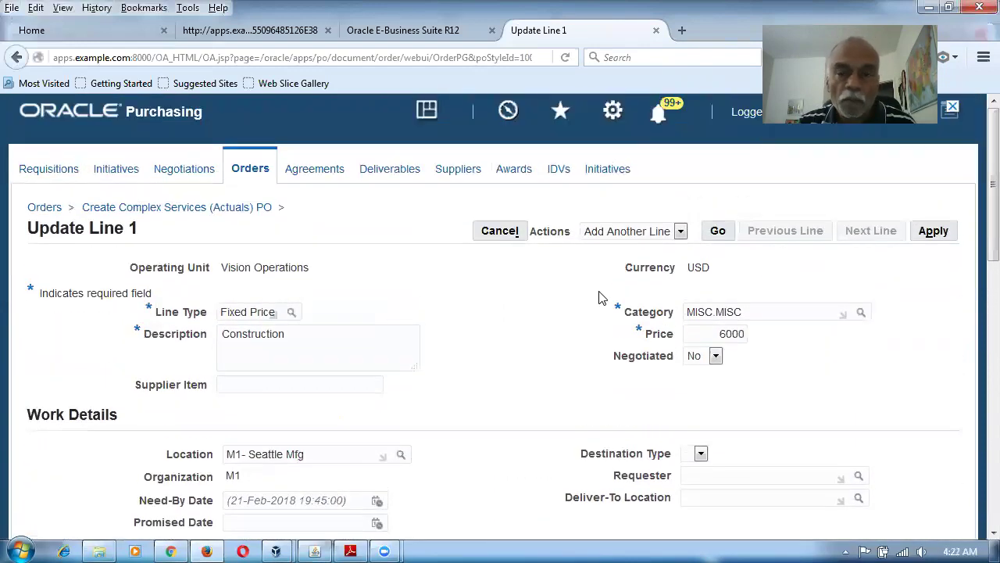
left_click(934, 234)
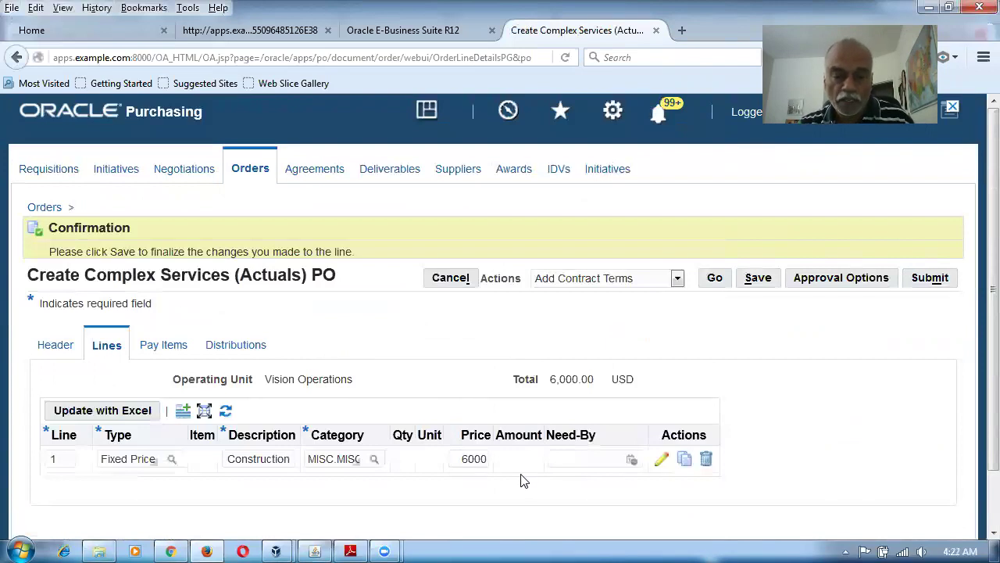
Step: Reopen line 1's details to check its financing and retainage terms, and return to the PO lines
left_click(663, 461)
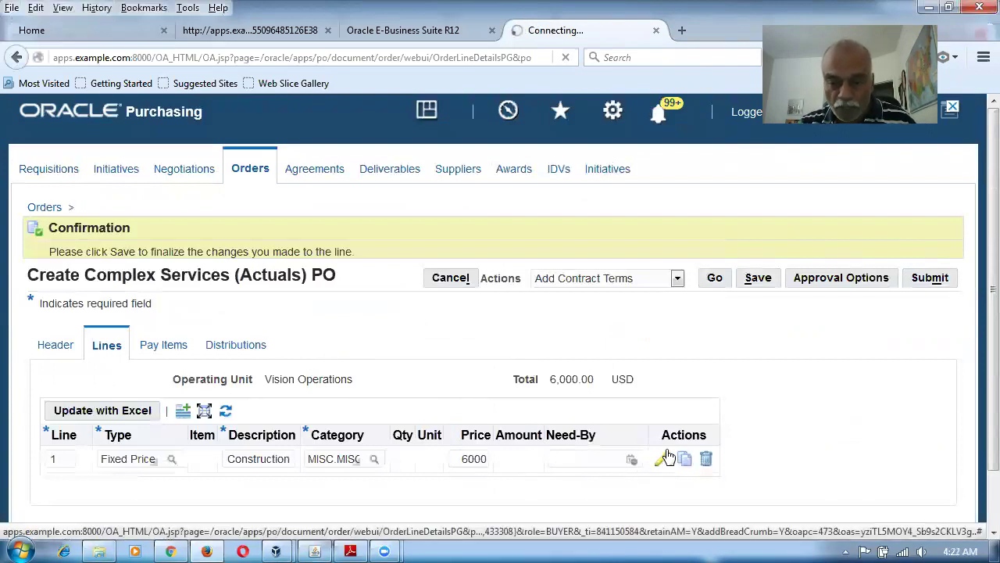
scroll(707, 384, "down", 5)
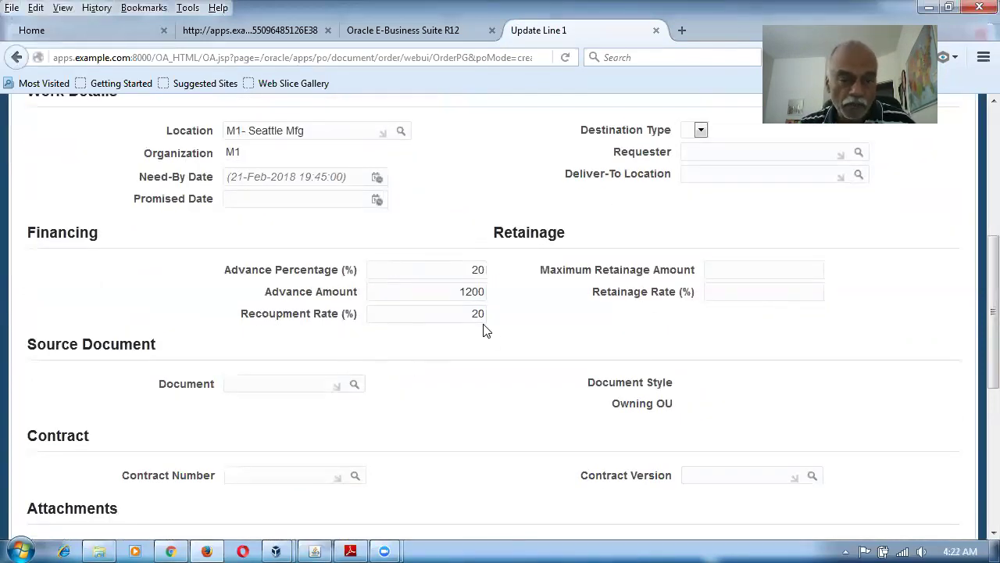
scroll(564, 329, "up", 5)
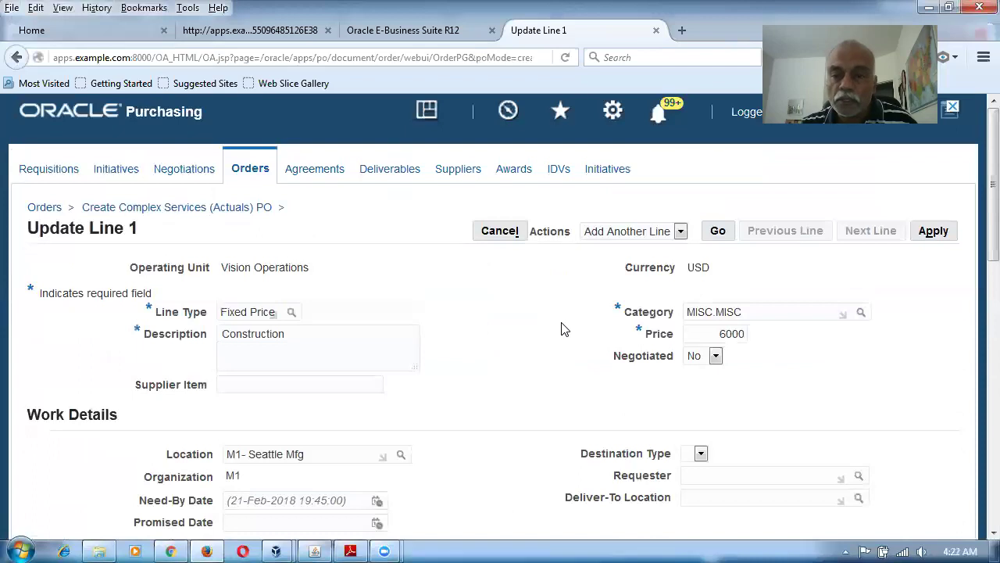
left_click(946, 235)
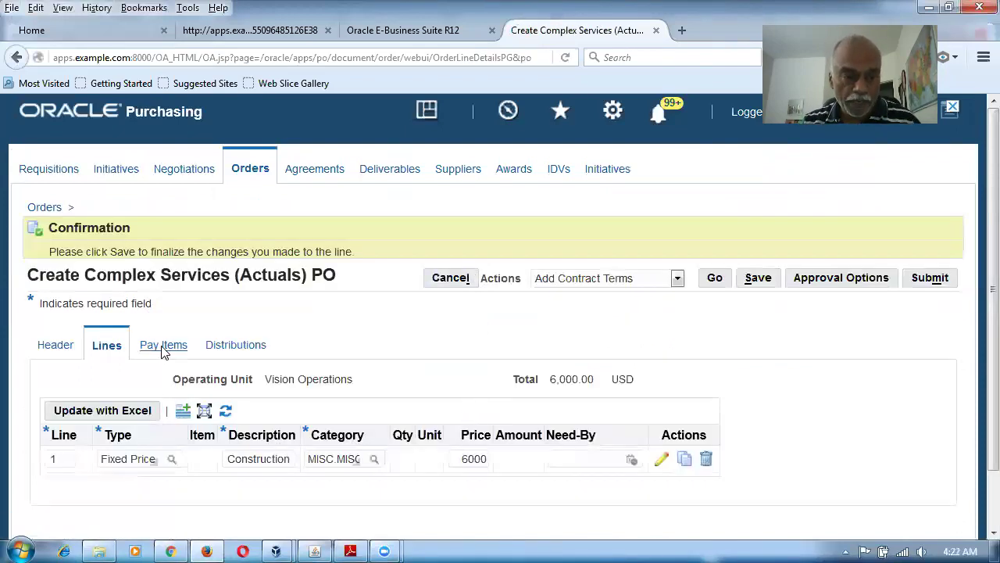
Step: Split line 1's pay item 1 and set its price to 4000 with need-by date 26-Feb-2018
left_click(164, 346)
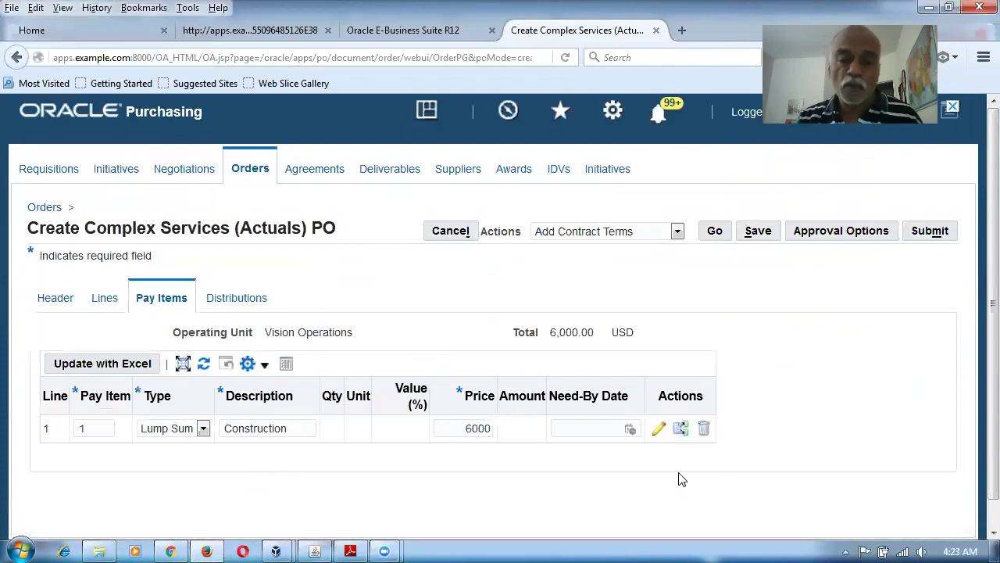
left_click(681, 432)
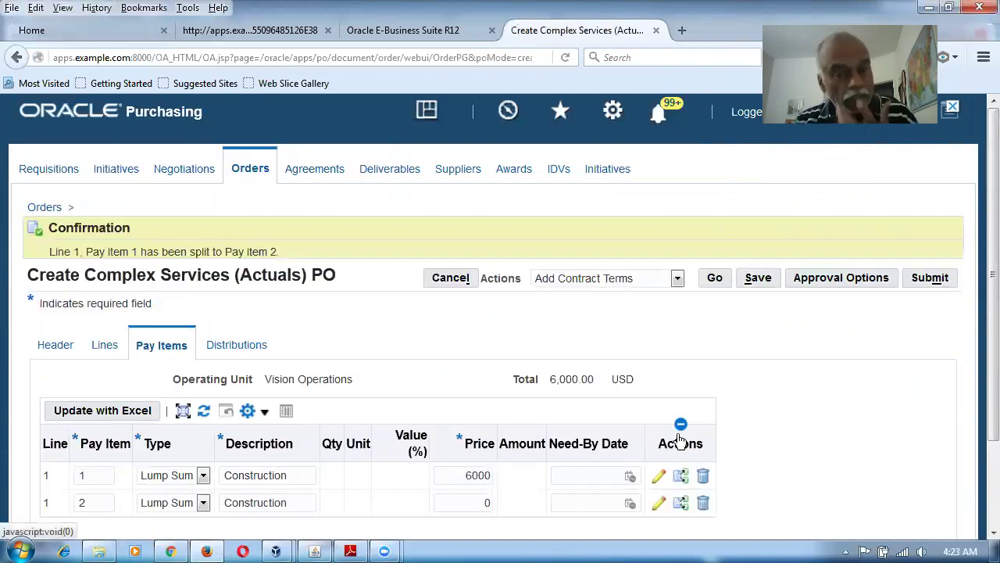
left_click_drag(439, 474, 560, 490)
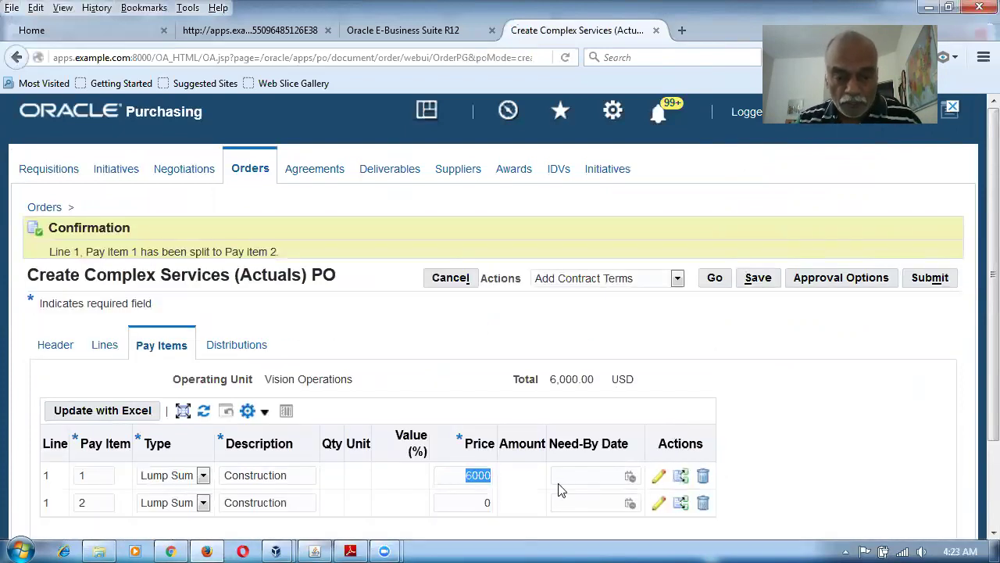
type("4000")
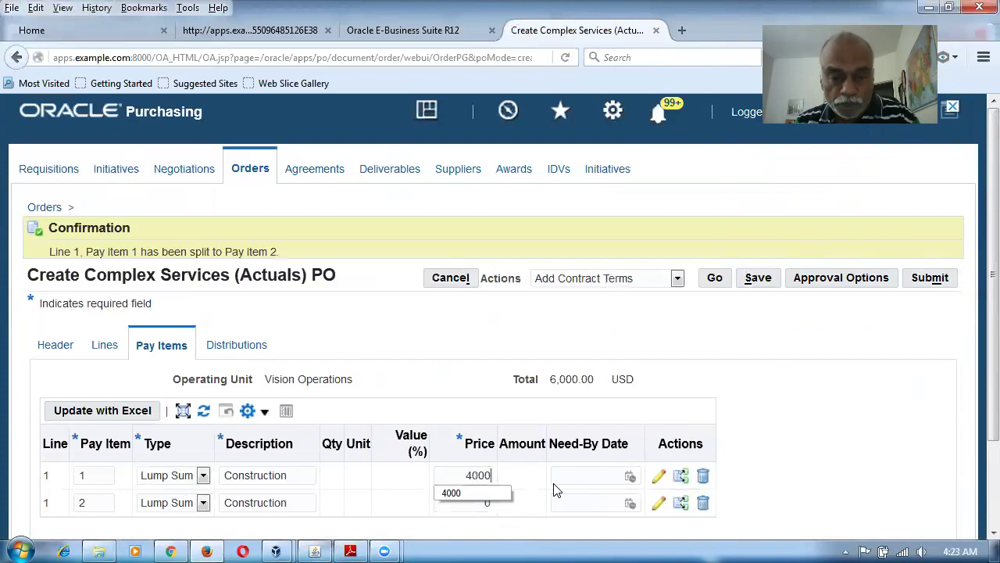
left_click(590, 474)
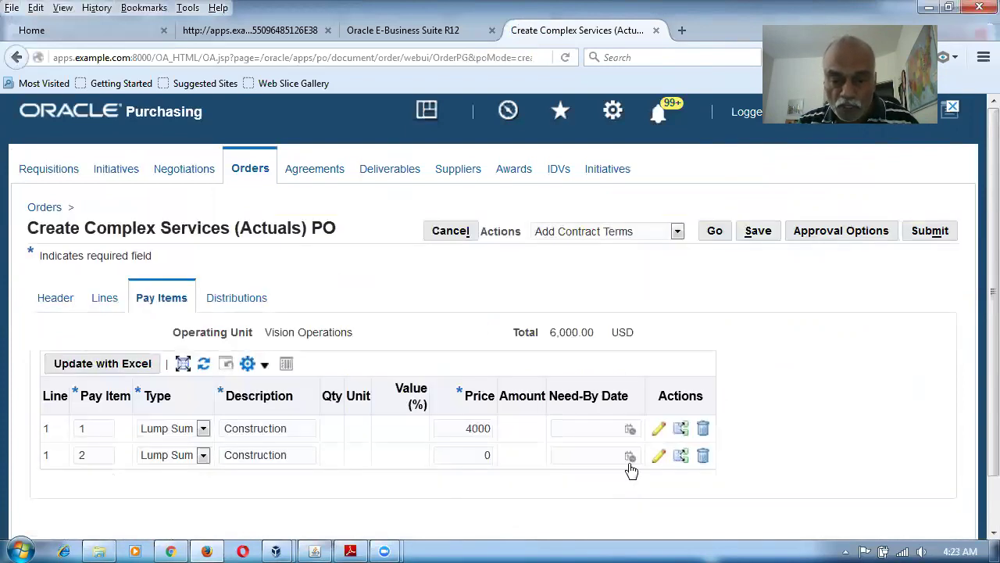
left_click(630, 431)
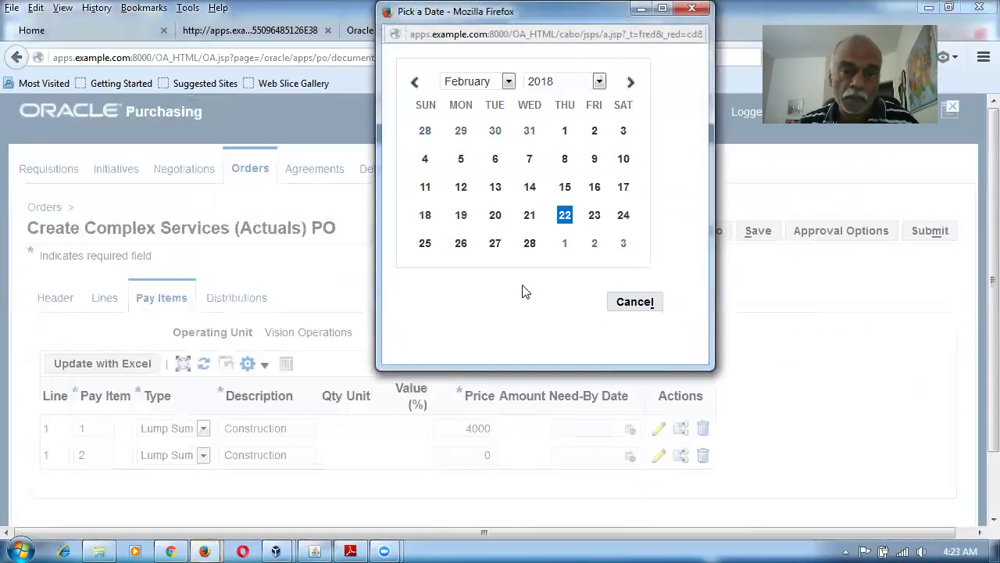
left_click(461, 243)
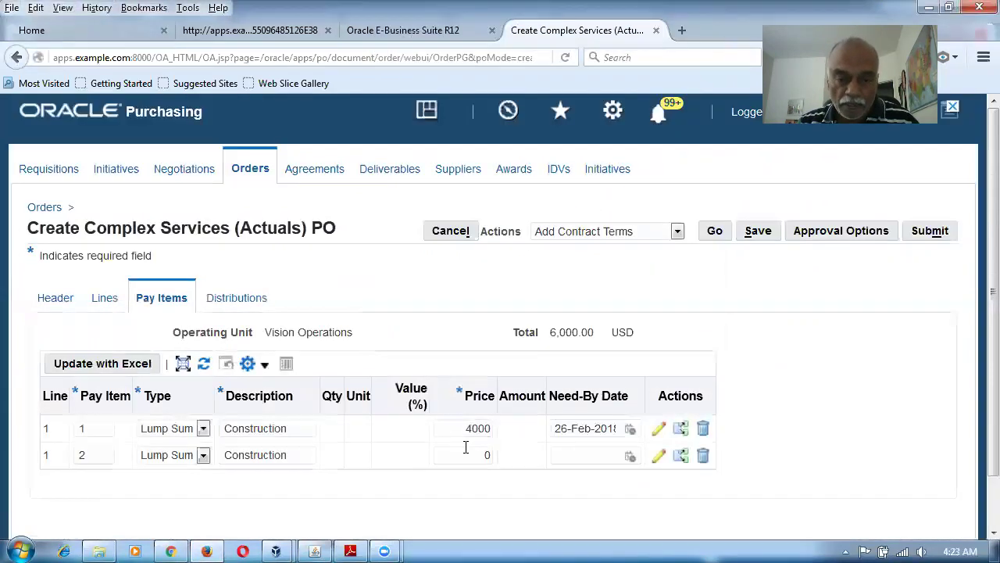
Step: Set line 1's pay item 2 to price 2000 with need-by date 28-Feb-2018
type("2000")
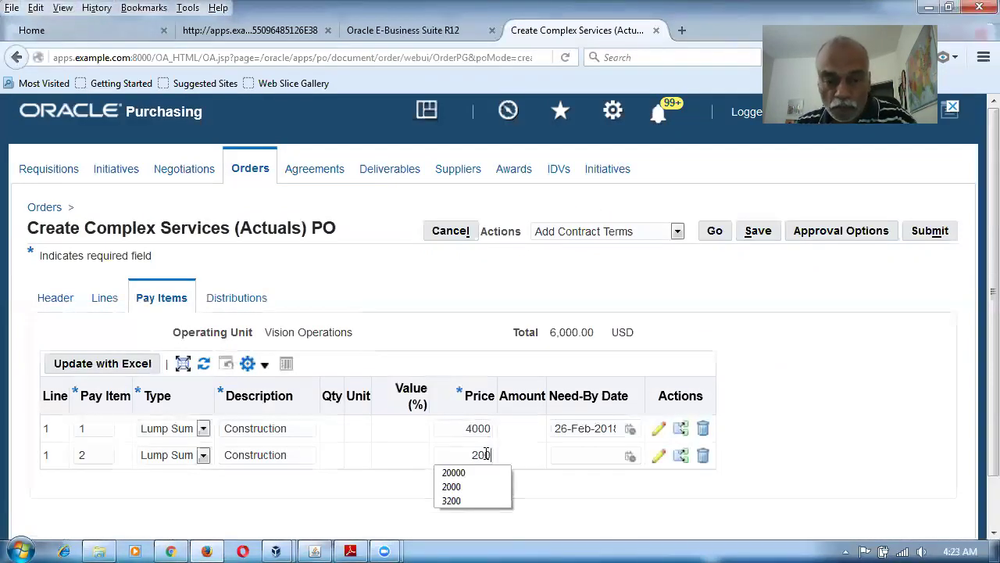
left_click(630, 457)
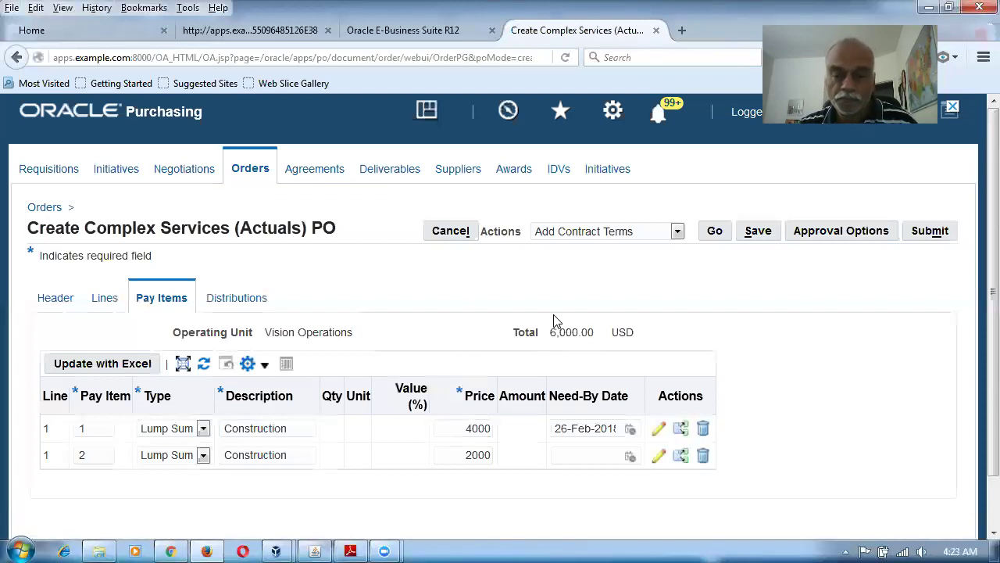
left_click(630, 456)
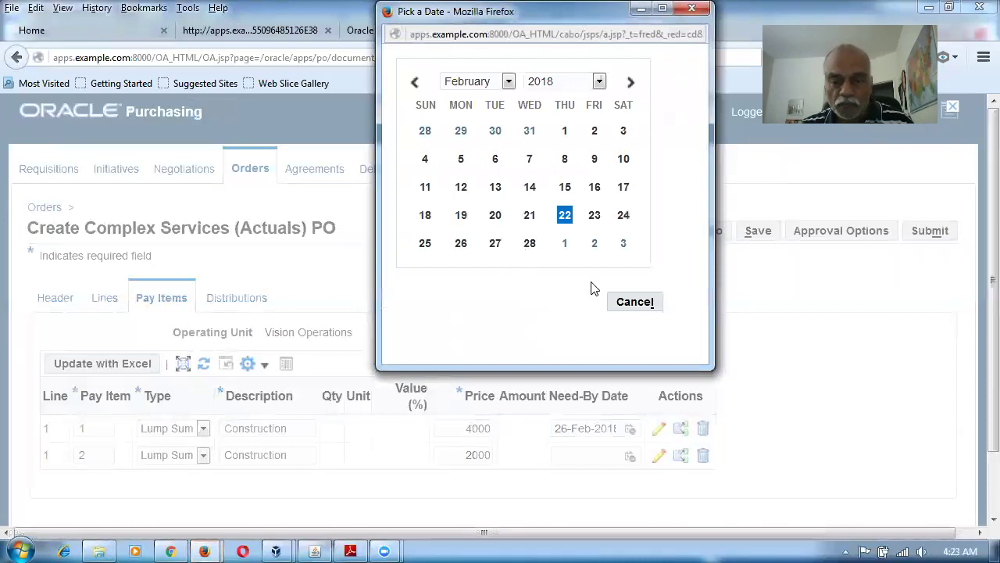
left_click(530, 244)
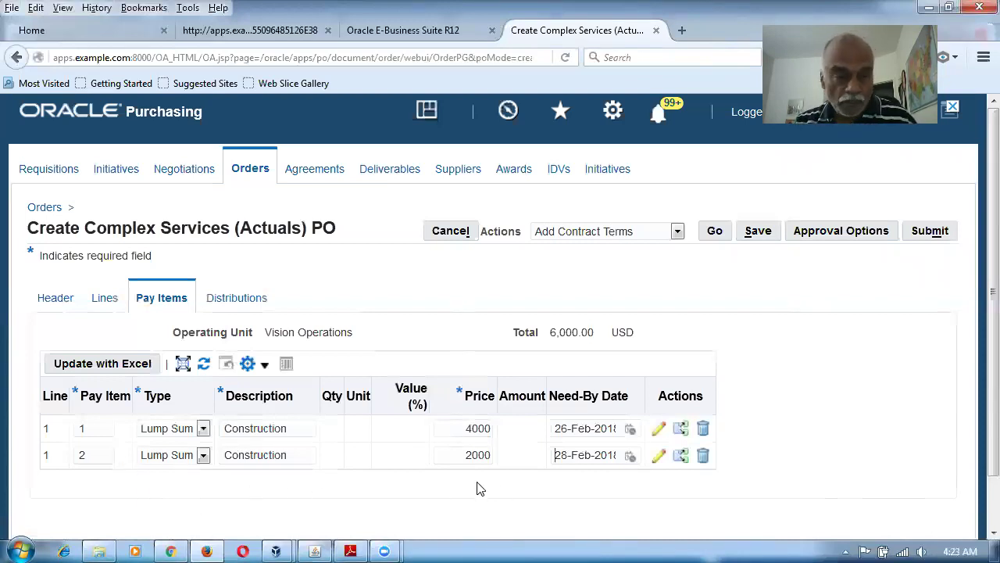
left_click(252, 305)
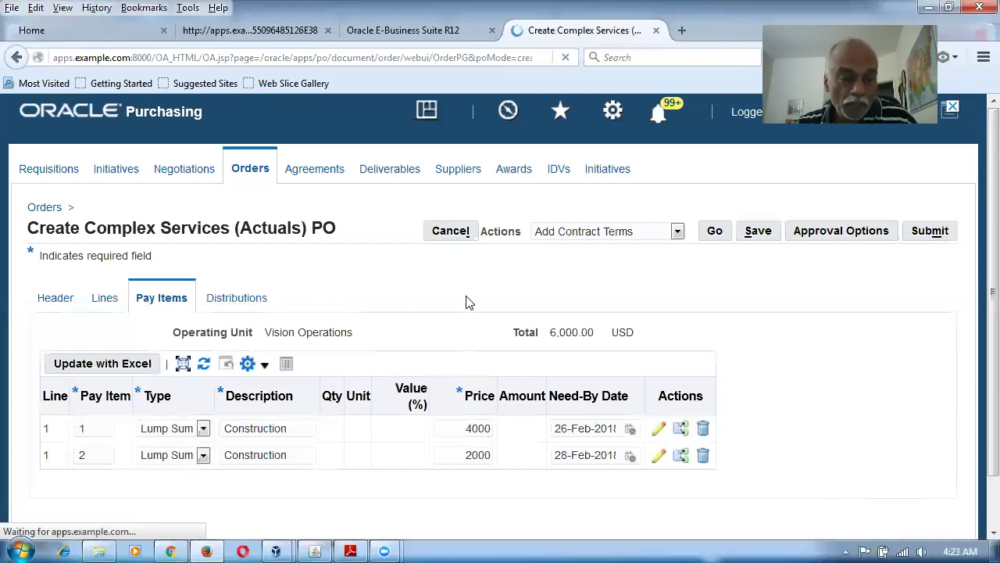
scroll(397, 420, "down", 3)
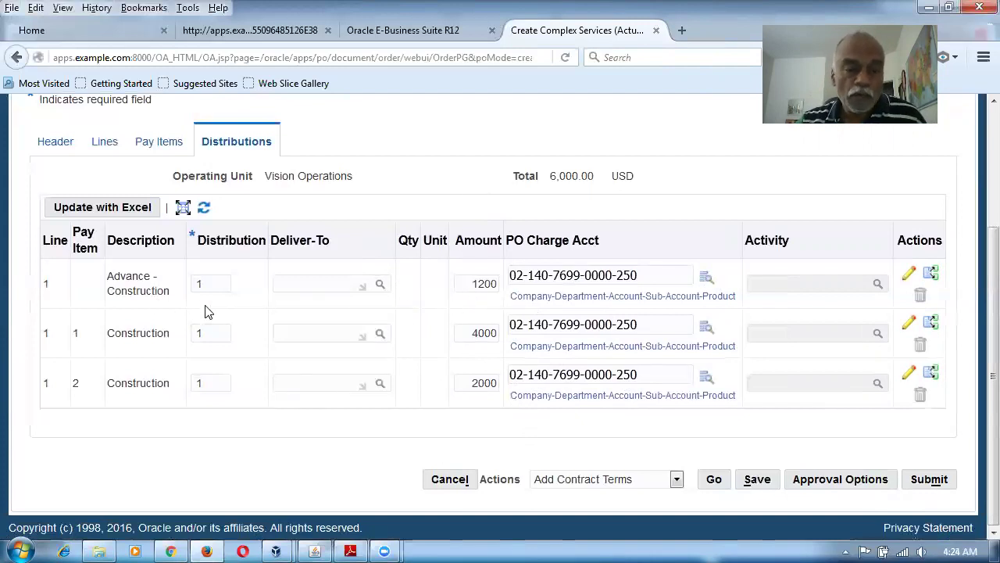
left_click(706, 278)
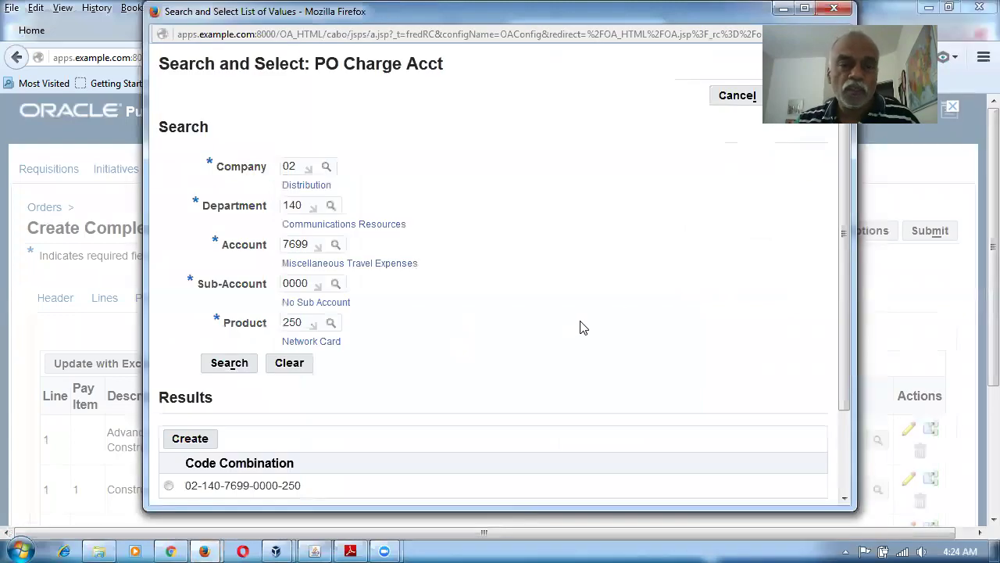
left_click_drag(312, 245, 235, 247)
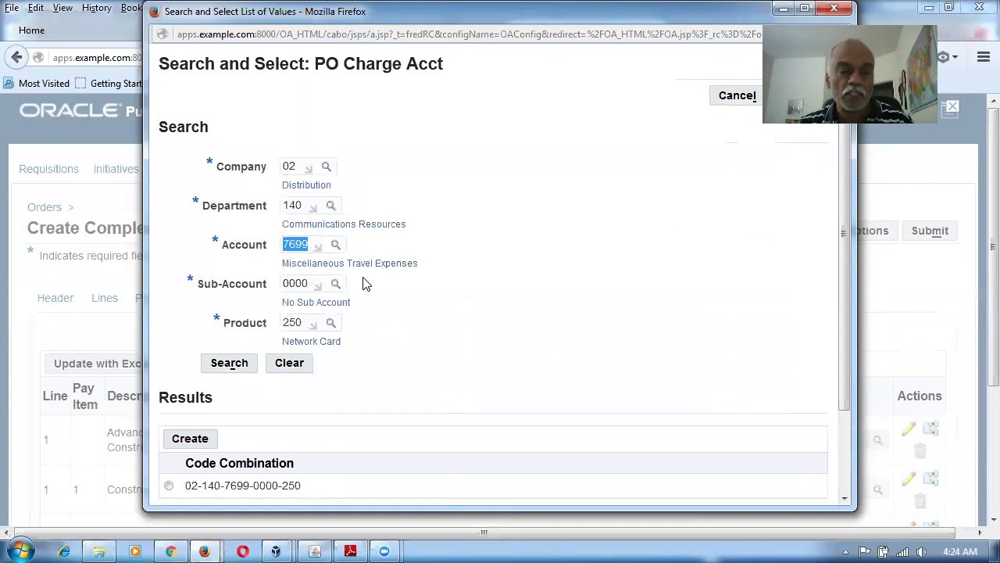
type("1340")
key("Tab")
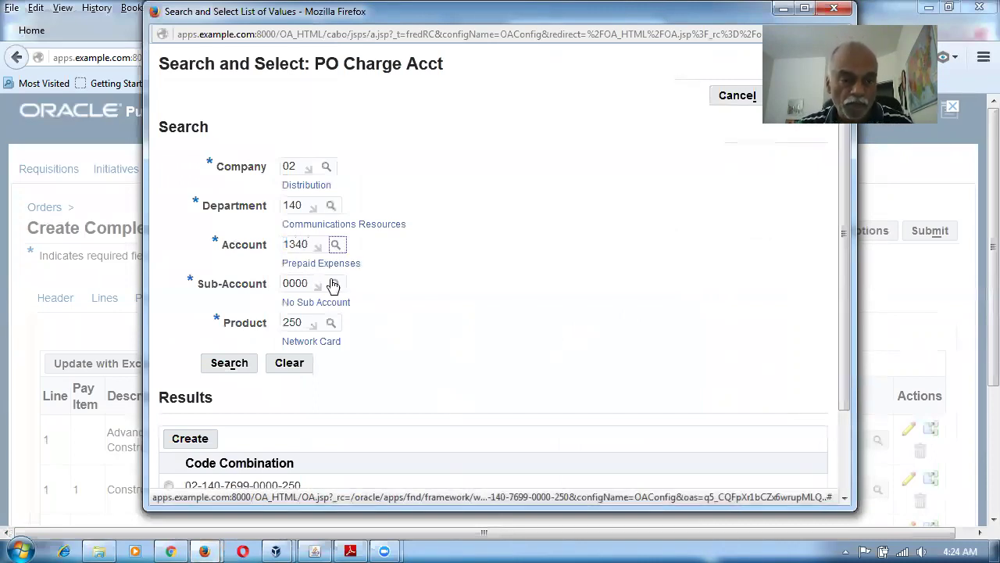
left_click(182, 442)
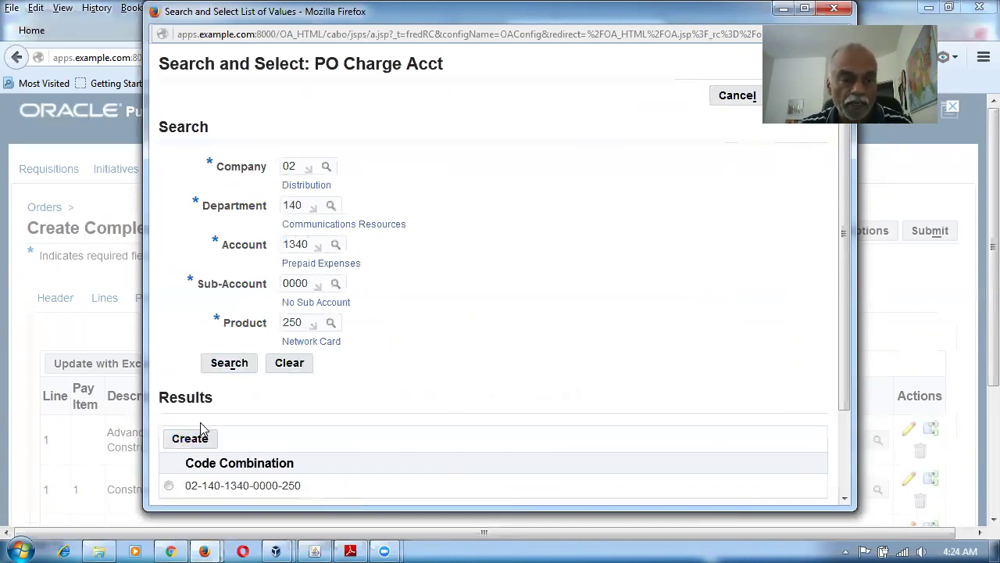
scroll(200, 422, "down", 3)
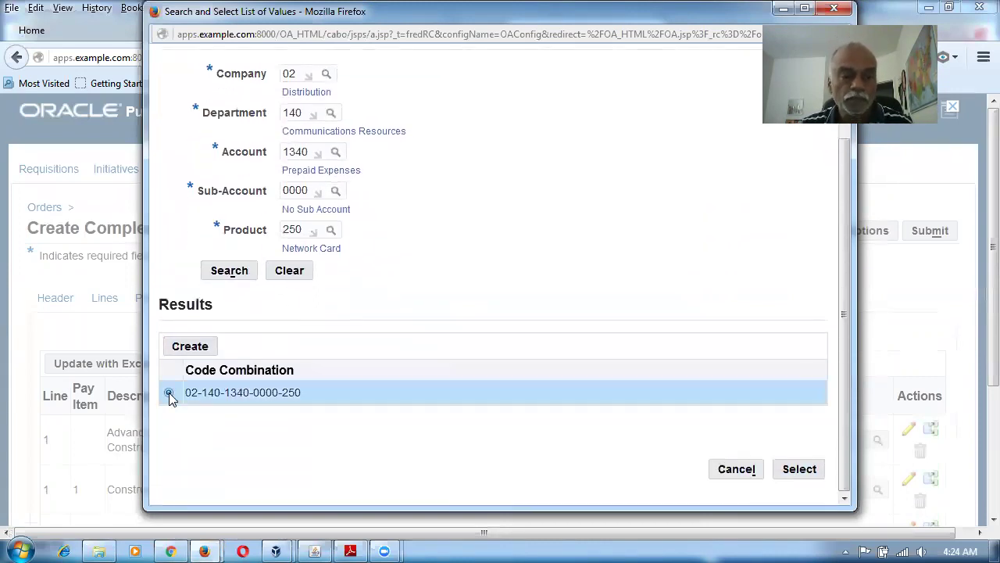
left_click(799, 469)
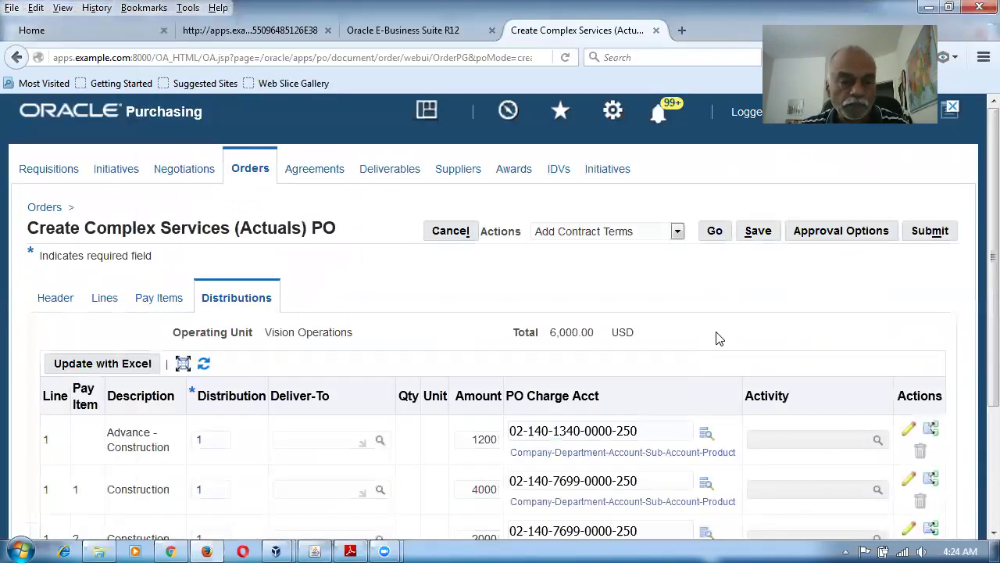
Step: Submit the complex services PO for approval and note its number
scroll(719, 336, "down", 4)
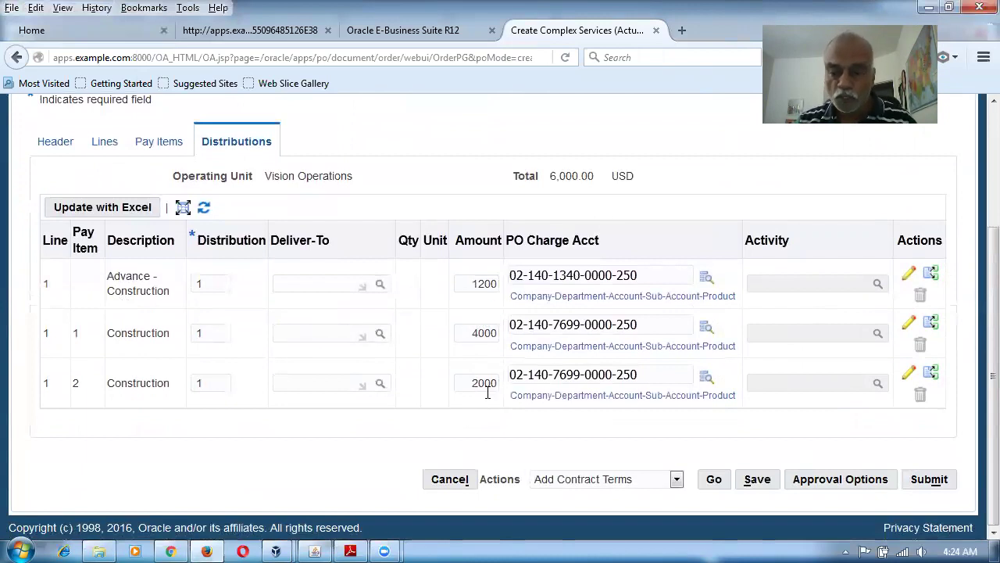
left_click(930, 480)
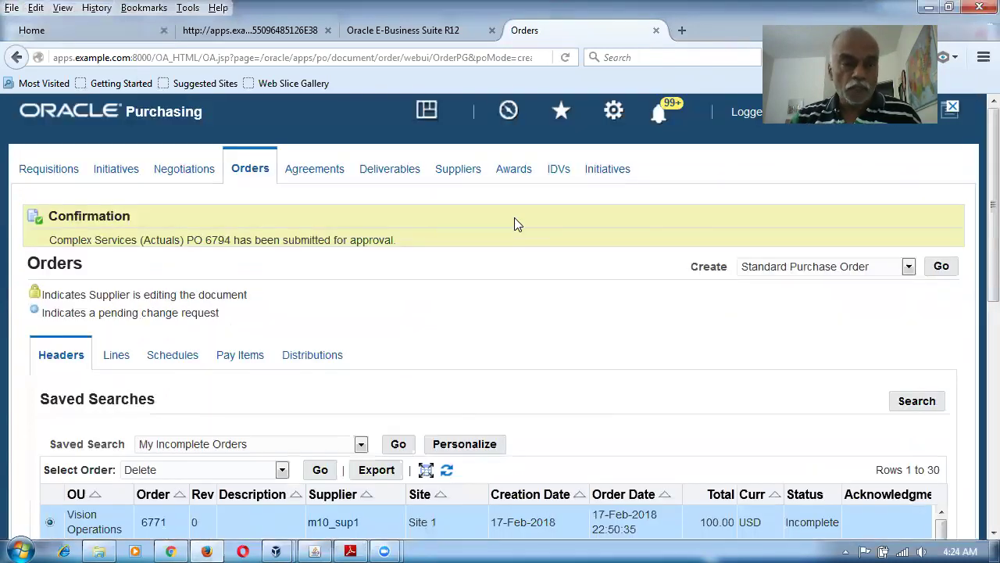
left_click_drag(196, 241, 244, 247)
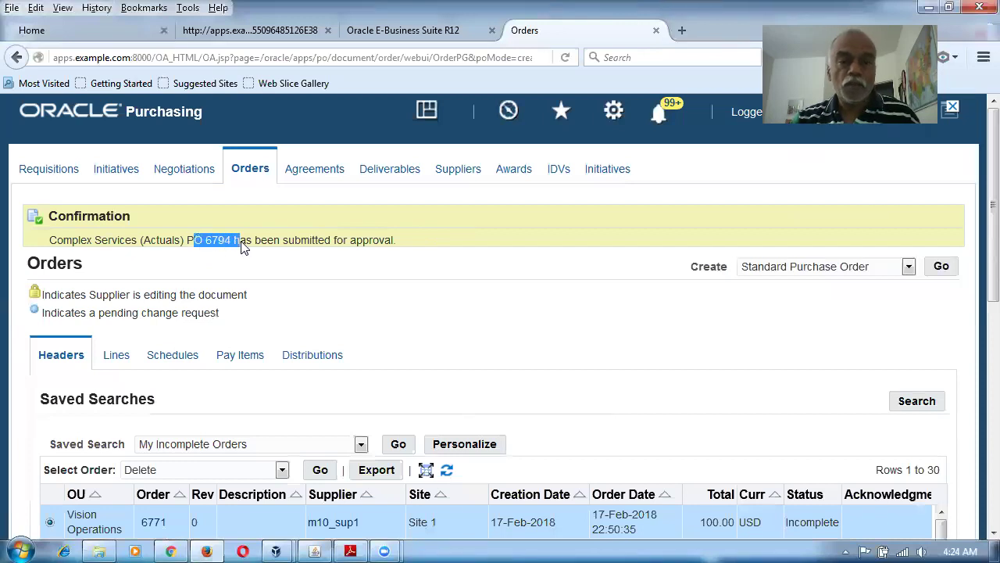
Step: Switch to the Oracle Applications window and change the responsibility to Payables, Vision Operations (USA)
left_click(315, 551)
left_click(280, 369)
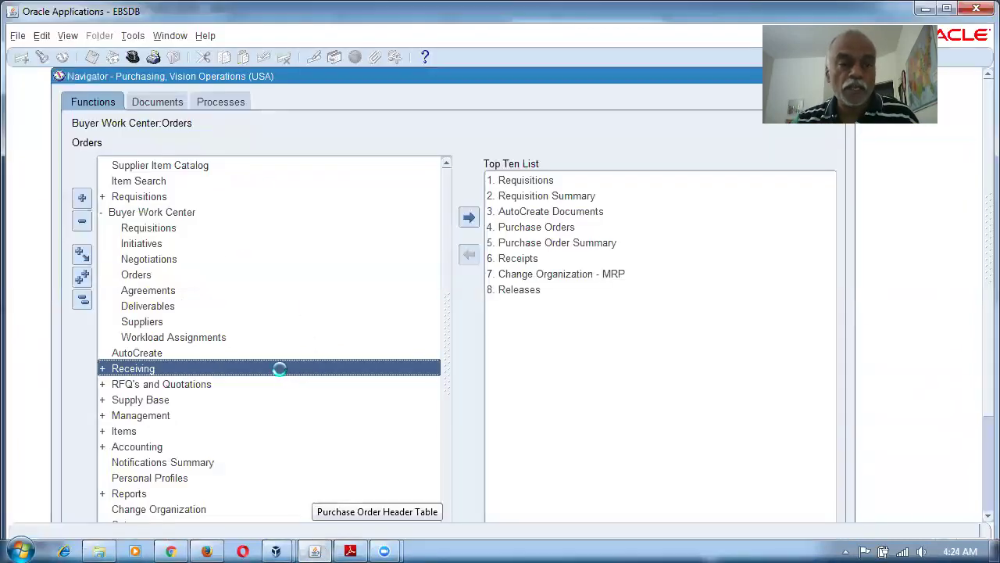
key("alt+f")
type("h")
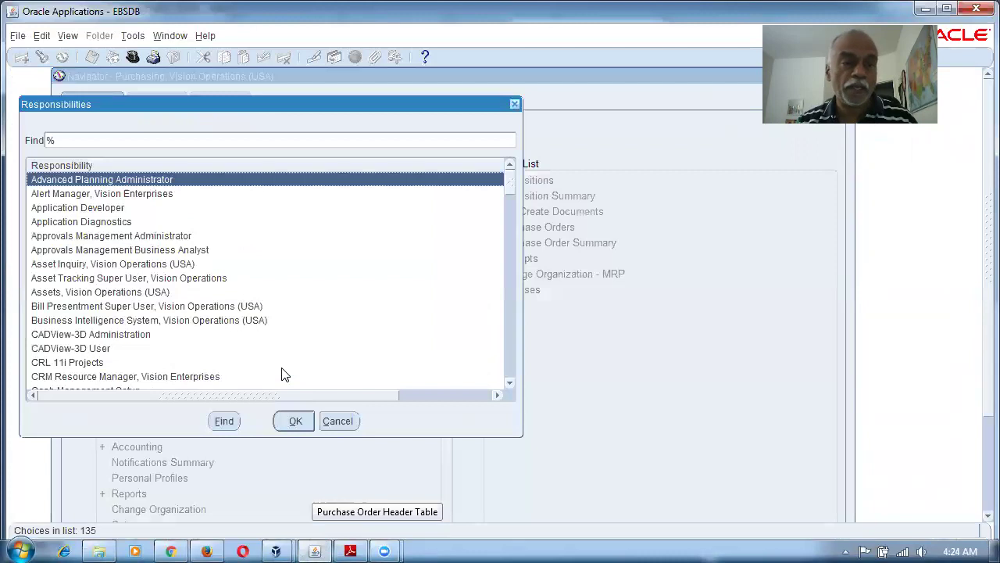
type("pay")
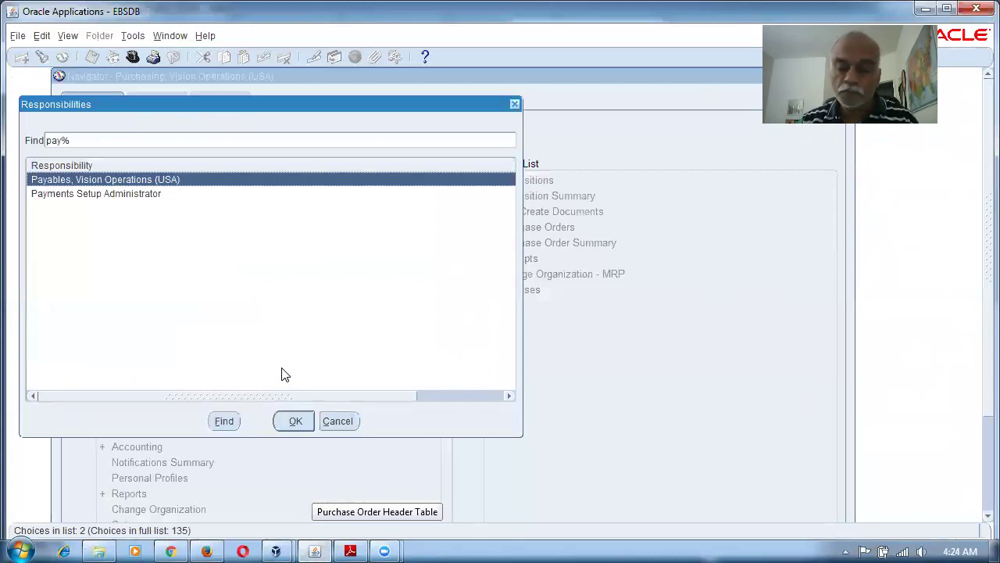
key("Return")
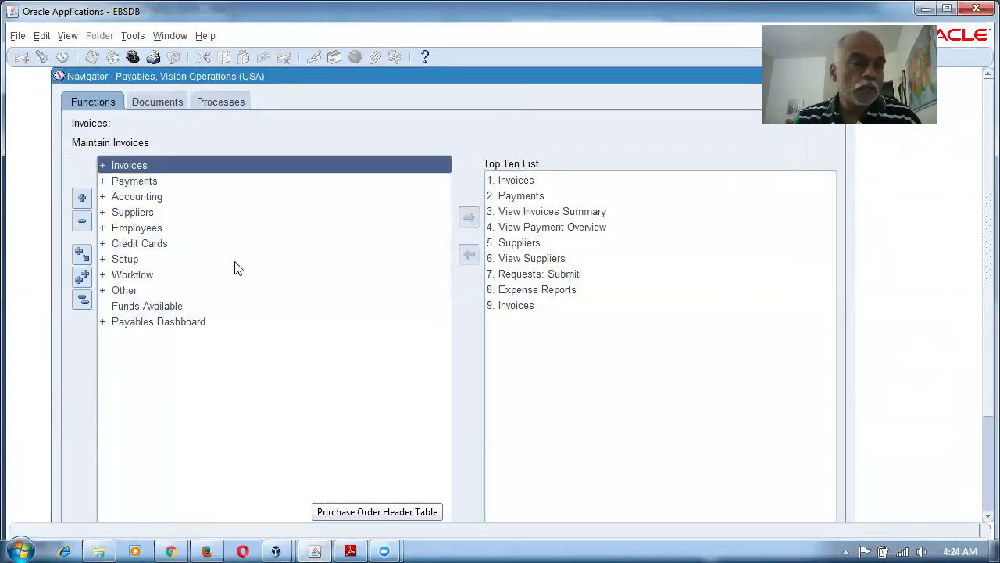
Step: Open the Invoice Workbench from the invoice entry functions
double_click(148, 164)
left_click(154, 181)
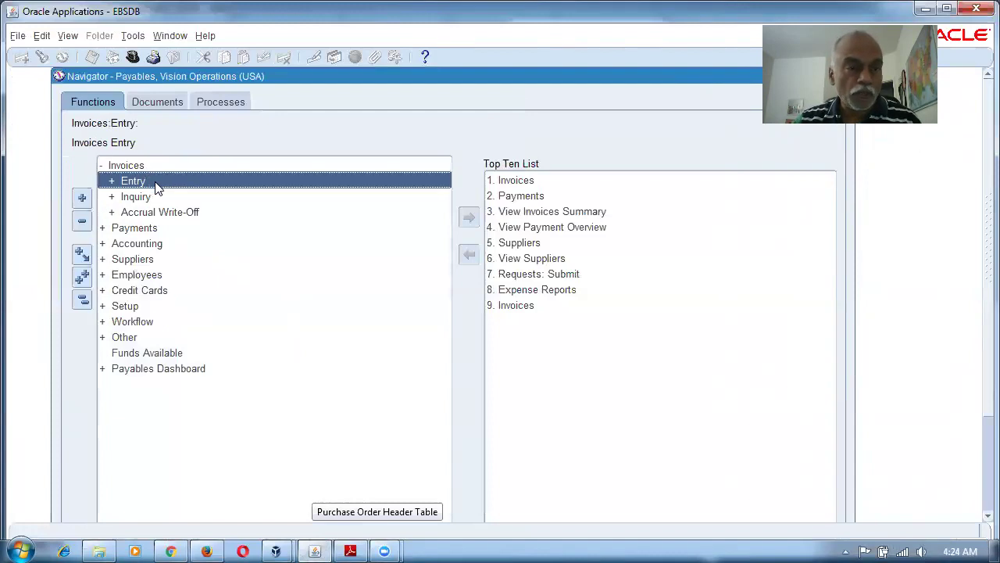
double_click(156, 185)
double_click(164, 213)
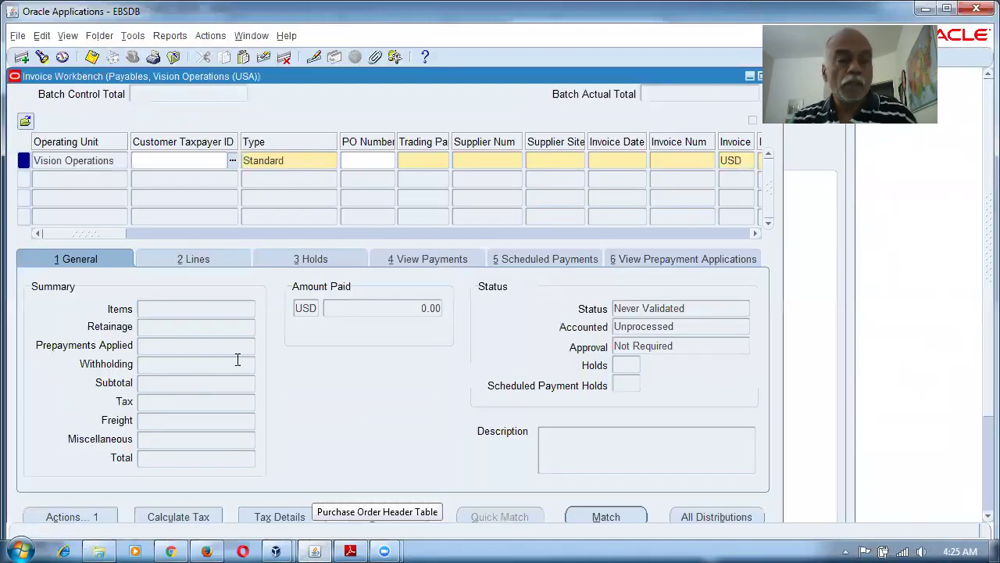
Step: Enter the newly submitted PO's number on the invoice and check it against the submission confirmation in Firefox
left_click(380, 162)
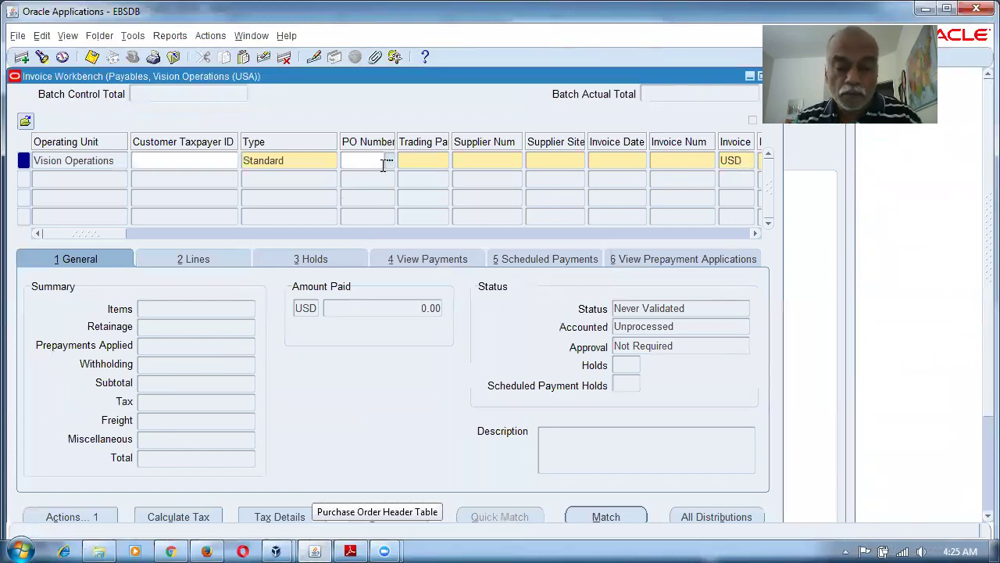
type("6794")
key("Tab")
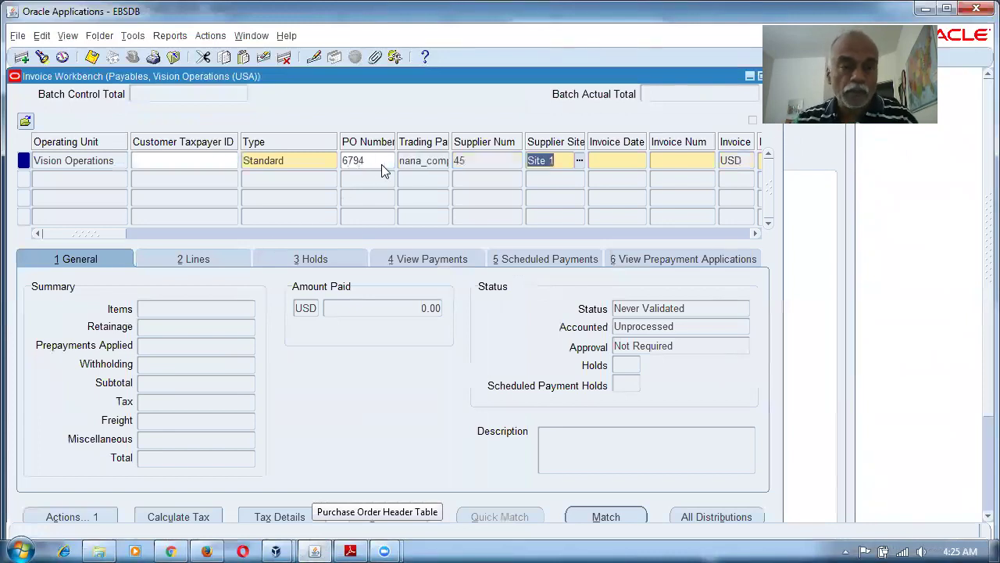
mouse_move(206, 551)
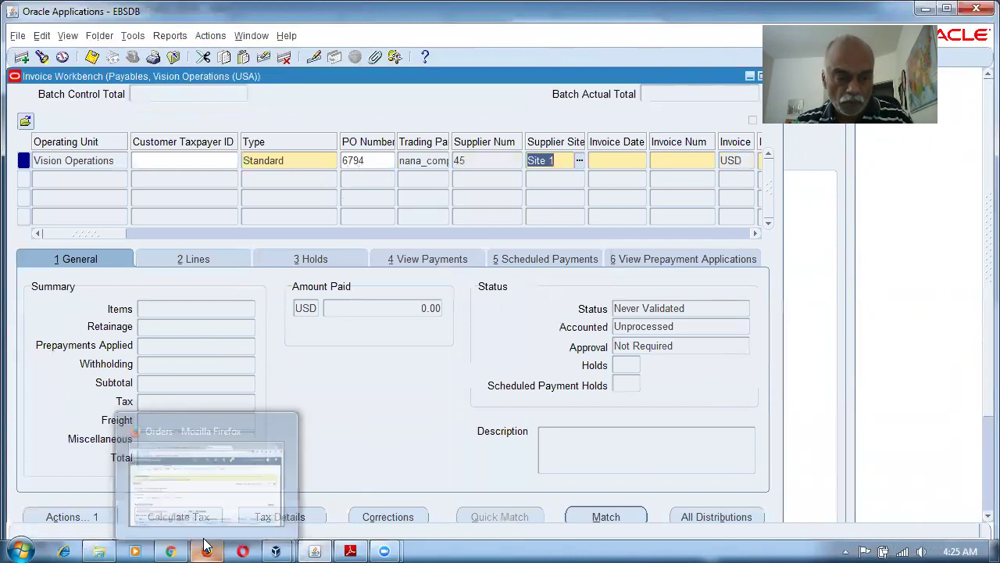
left_click(231, 408)
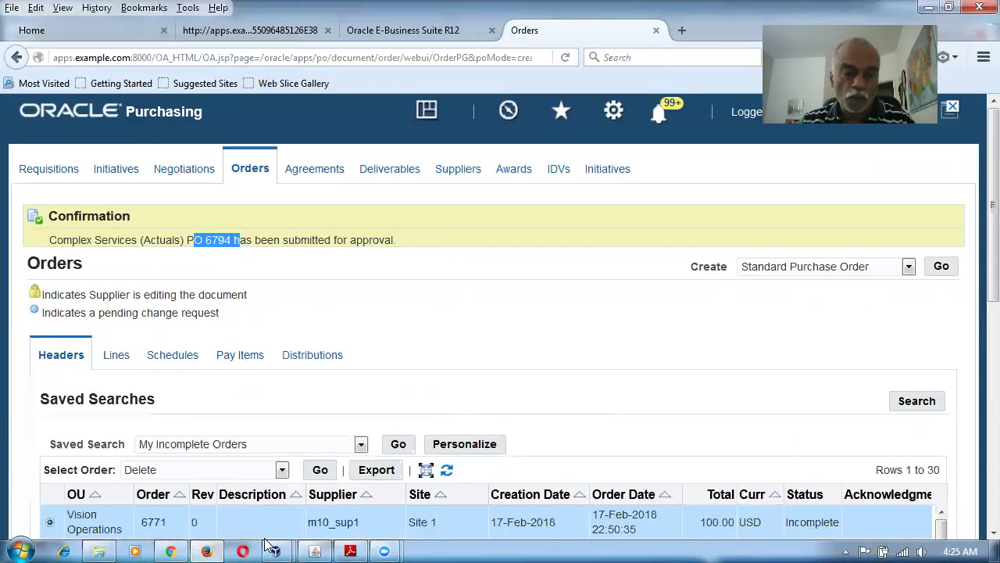
left_click(315, 551)
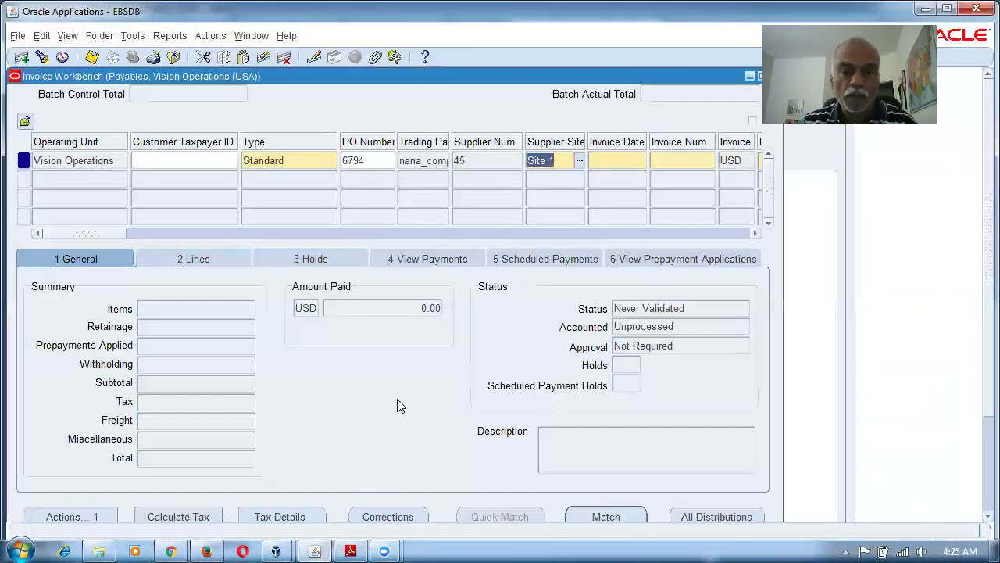
Step: Set the invoice date to 21-FEB-2018 and the invoice number to 103, keeping USD as the currency
left_click(612, 163)
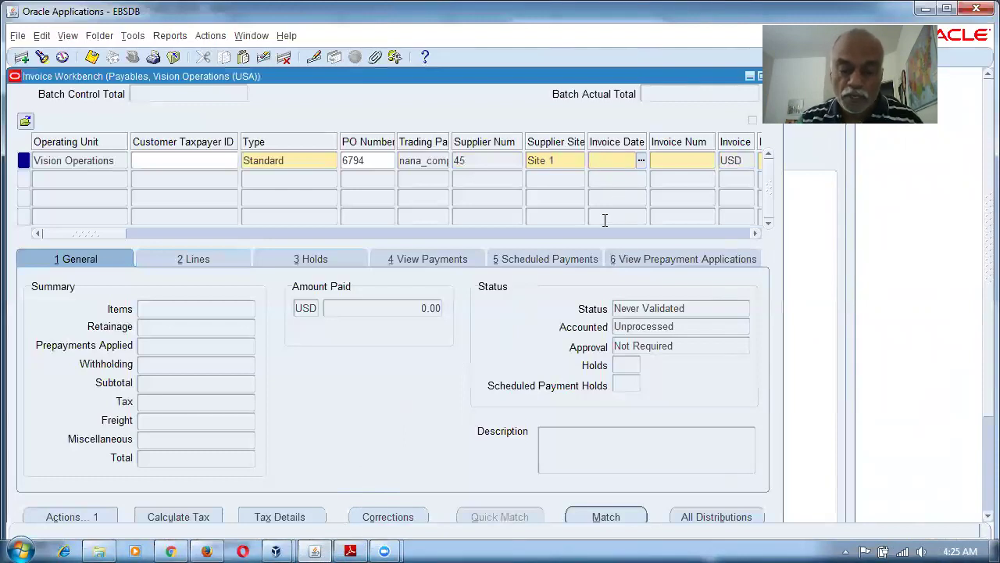
key("ctrl+l")
key("Return")
type("103")
key("Tab")
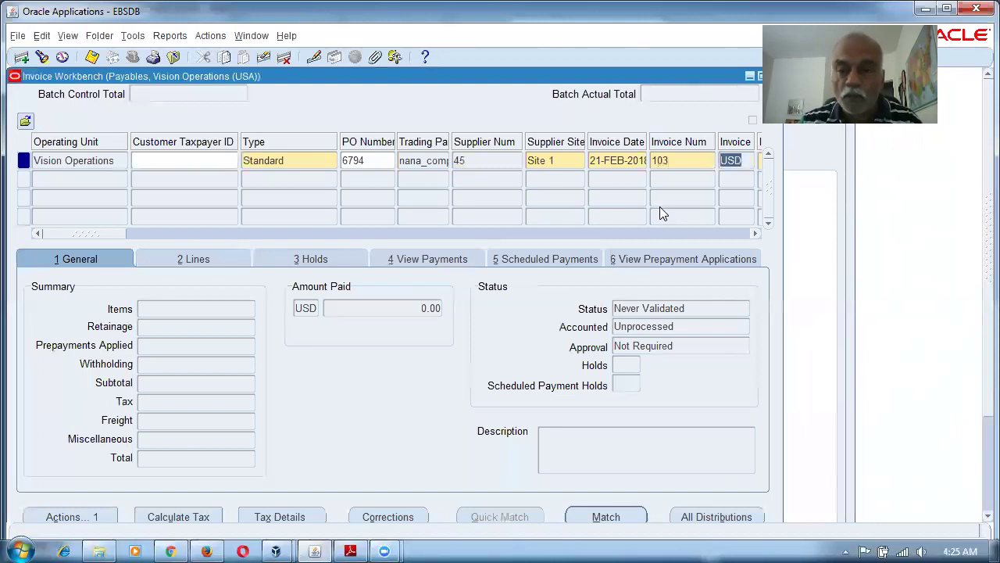
key("Tab")
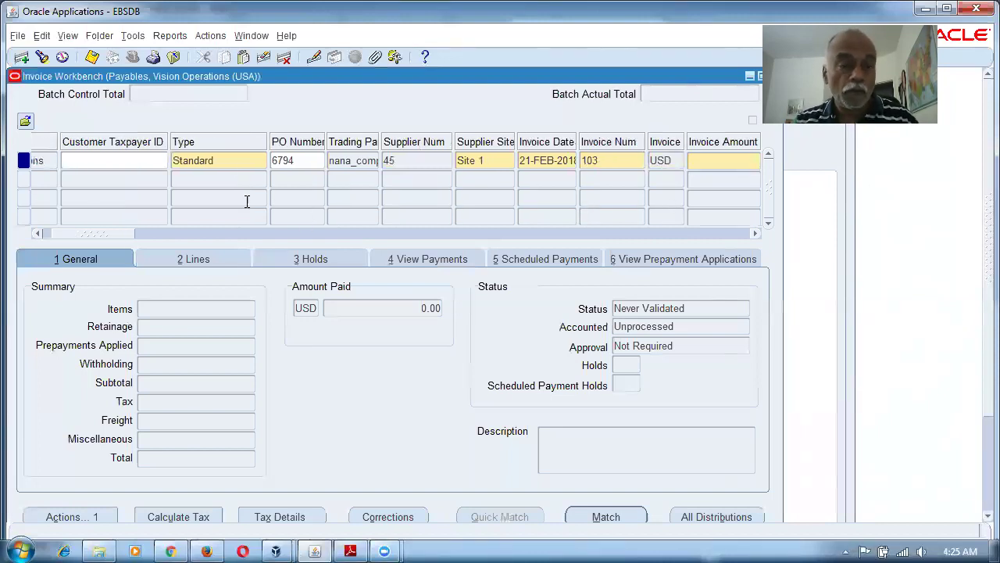
Step: Change the invoice type to Prepayment
double_click(234, 161)
left_click(260, 161)
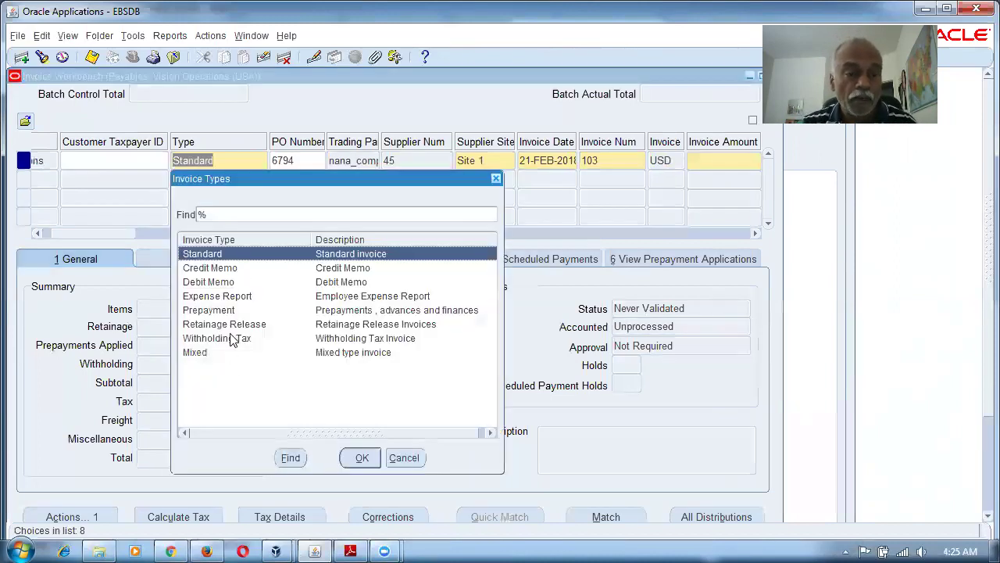
left_click(222, 312)
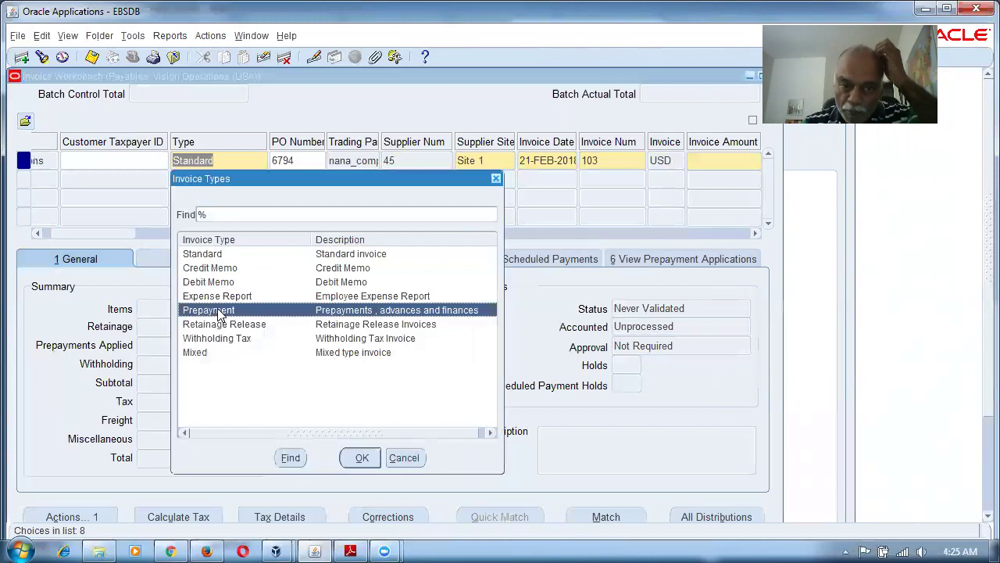
left_click(355, 460)
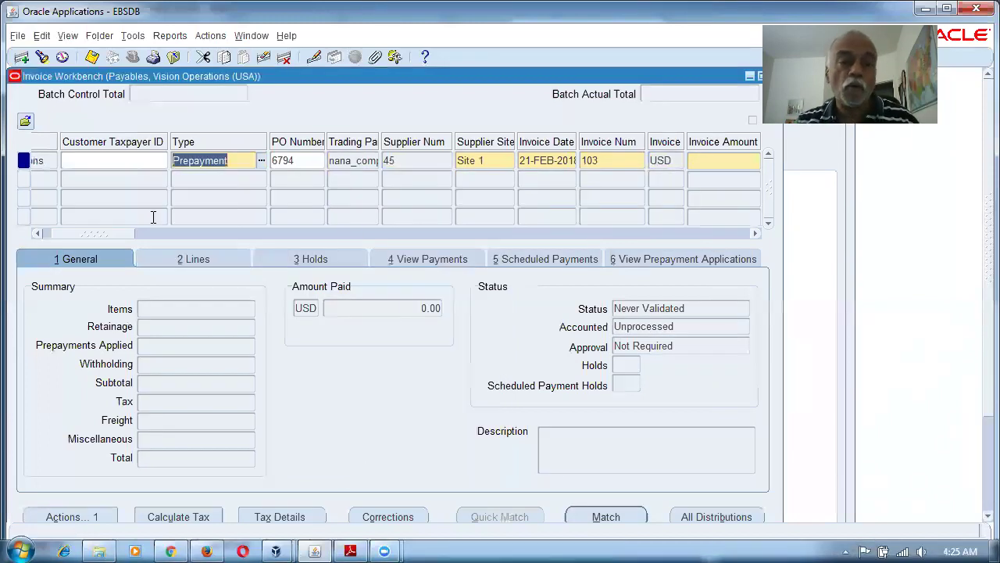
Step: Set the prepayment invoice's amount to 1,200.00 and save the invoice
left_click_drag(112, 236, 124, 234)
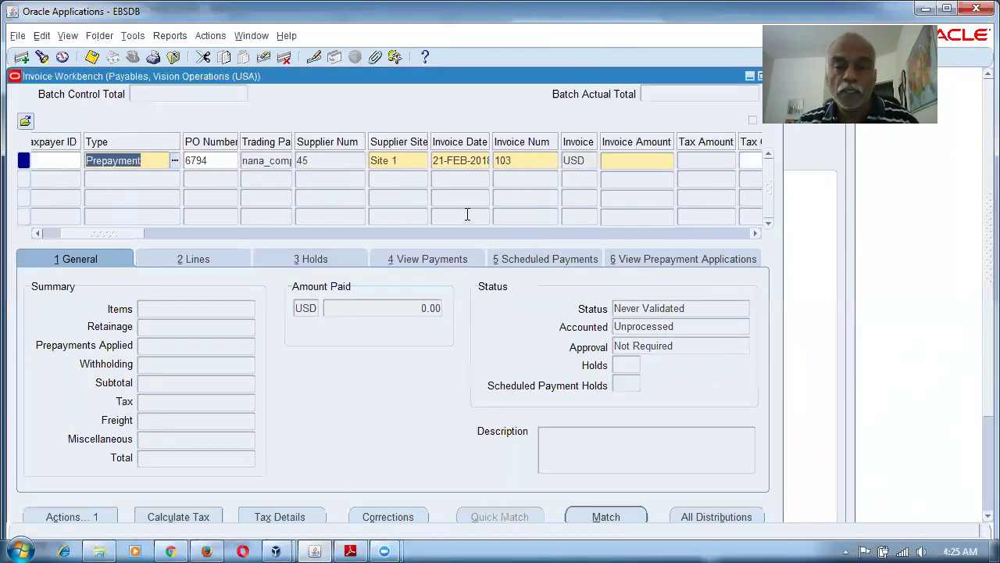
left_click(615, 167)
key("Tab")
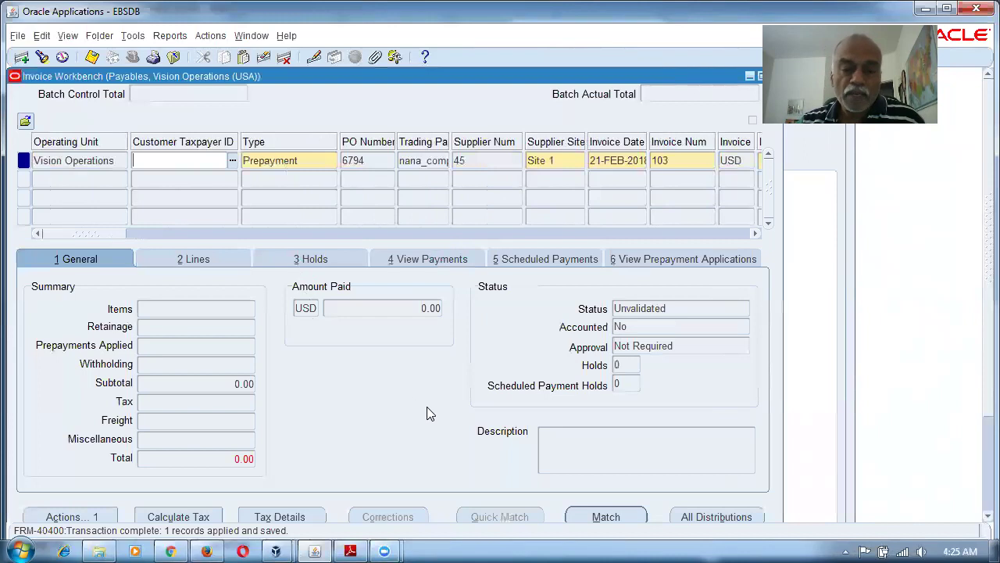
Step: Match the prepayment invoice to the Advance shipment on line 1 of the purchase order for the full 1,200.00
left_click(619, 516)
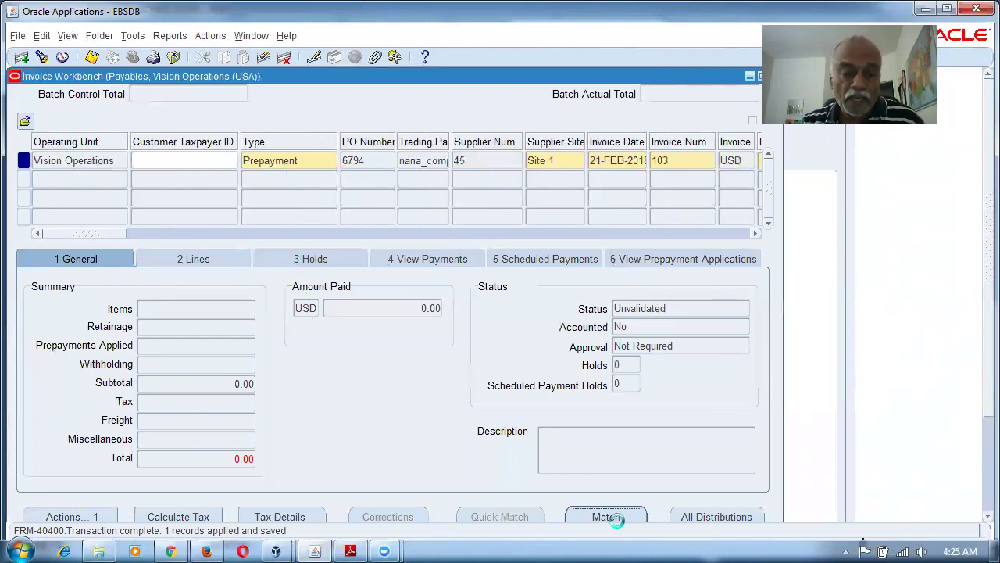
left_click(438, 370)
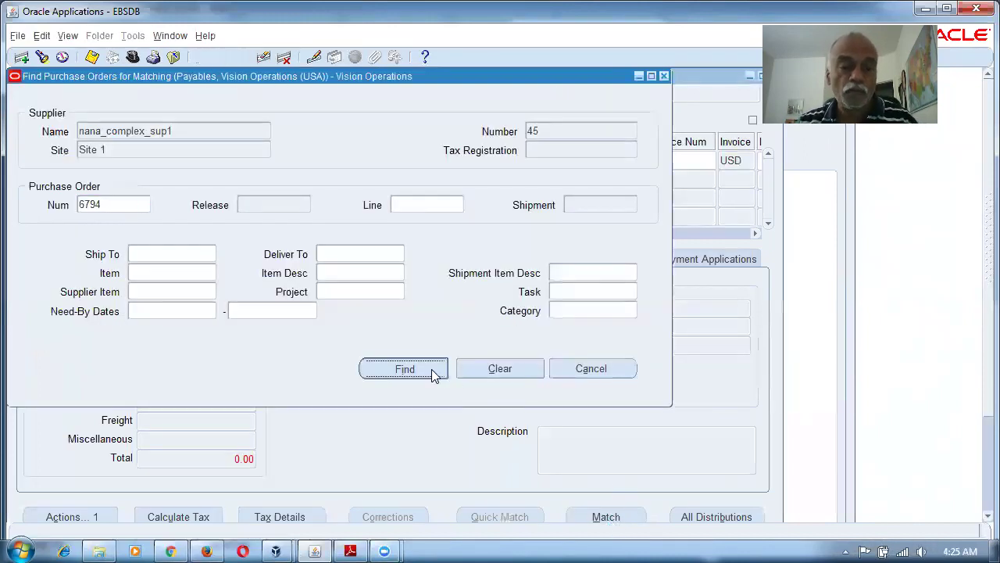
left_click(42, 168)
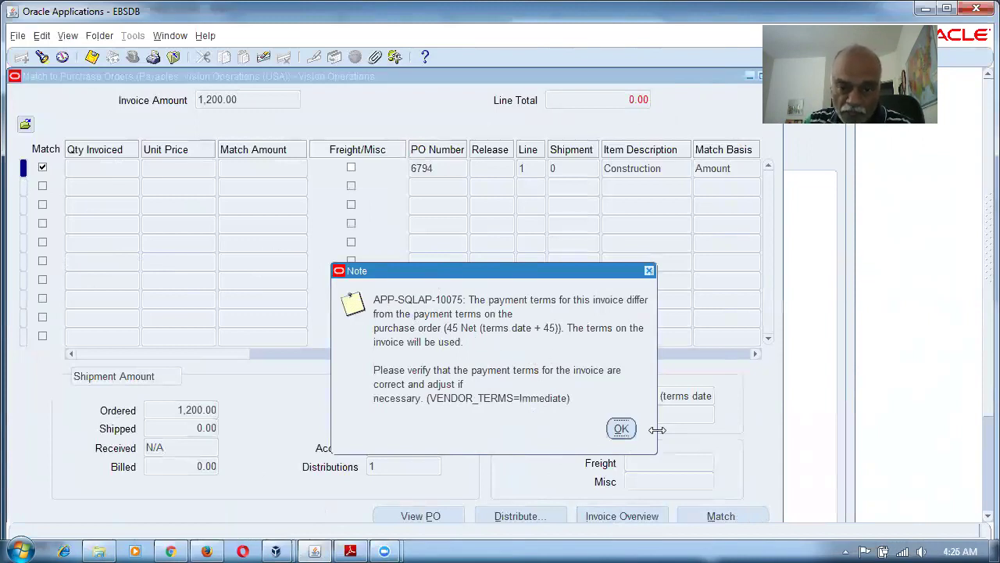
left_click(622, 429)
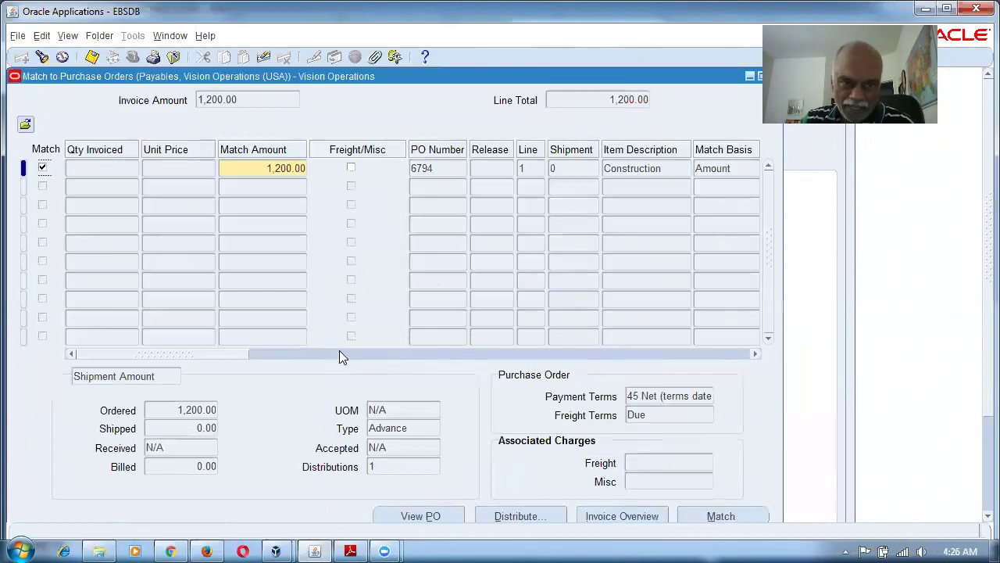
left_click(706, 516)
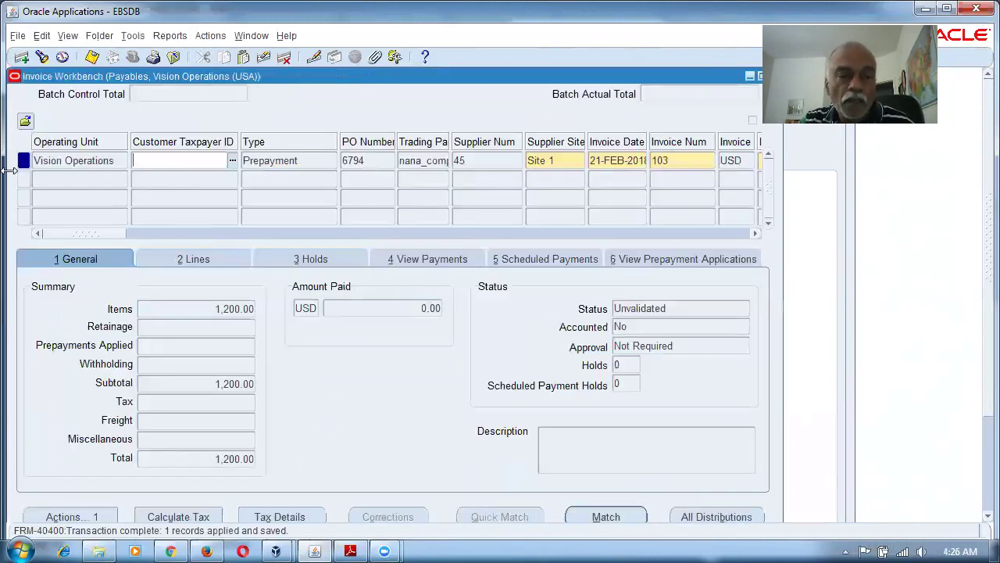
Step: Calculate the tax on the prepayment invoice, raise the invoice amount to 1,282.80 to include it, and save
left_click(182, 519)
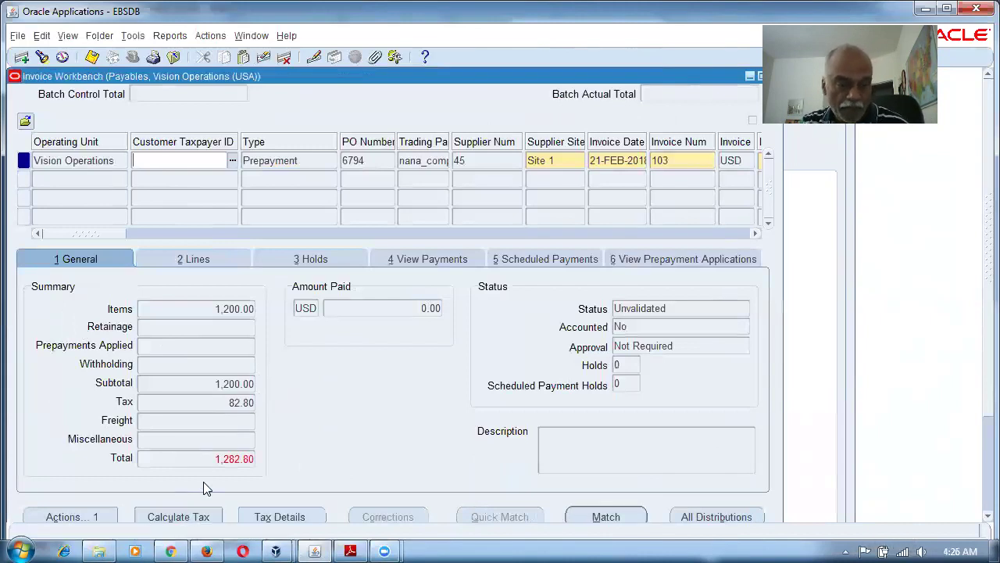
left_click(208, 401)
left_click_drag(100, 233, 115, 236)
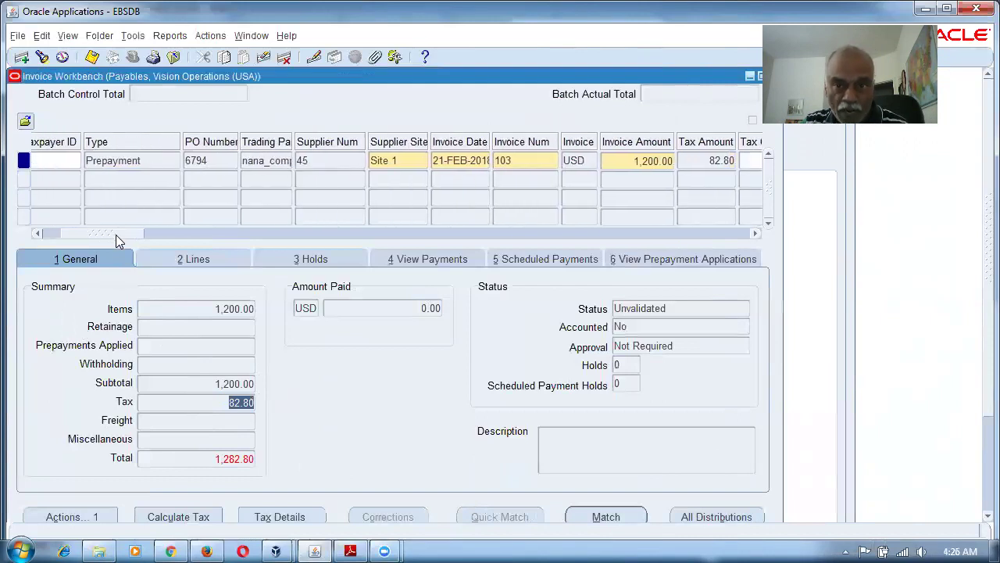
left_click(605, 161)
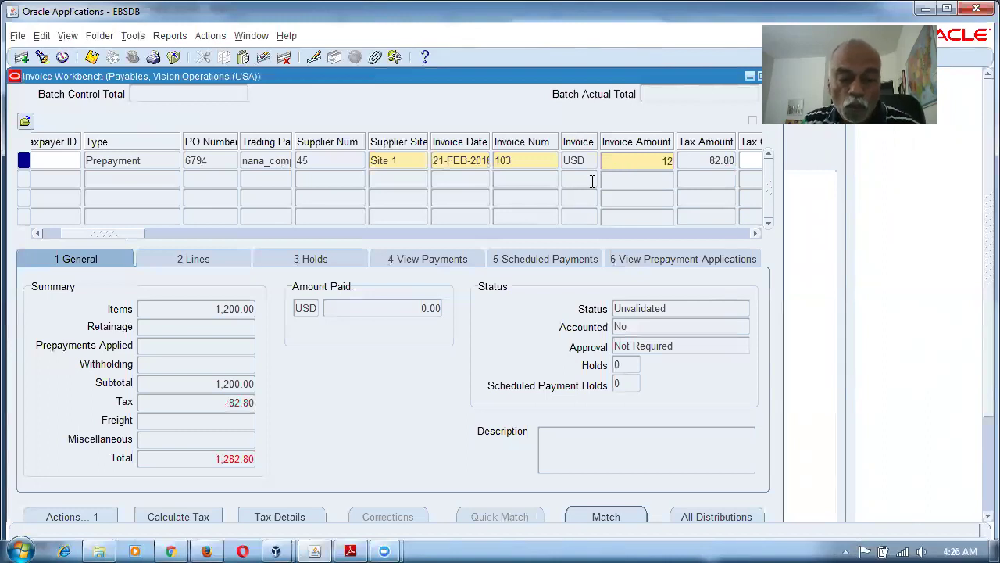
type("82")
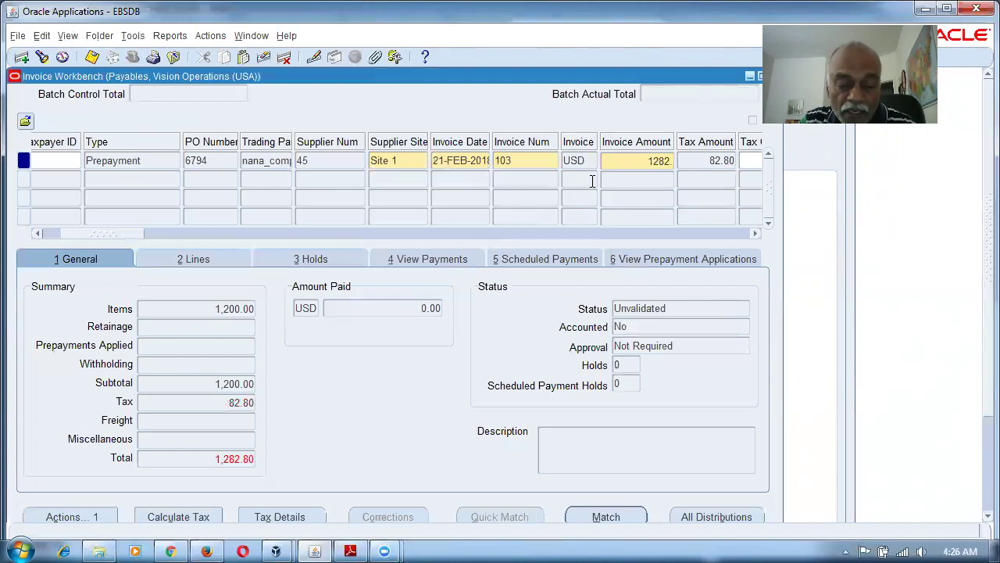
type(".80")
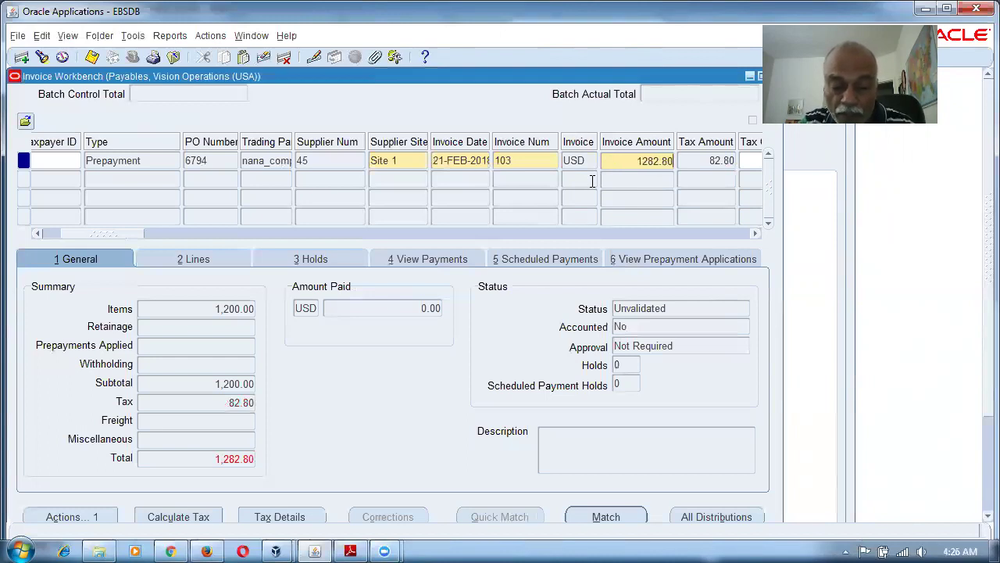
key("Tab")
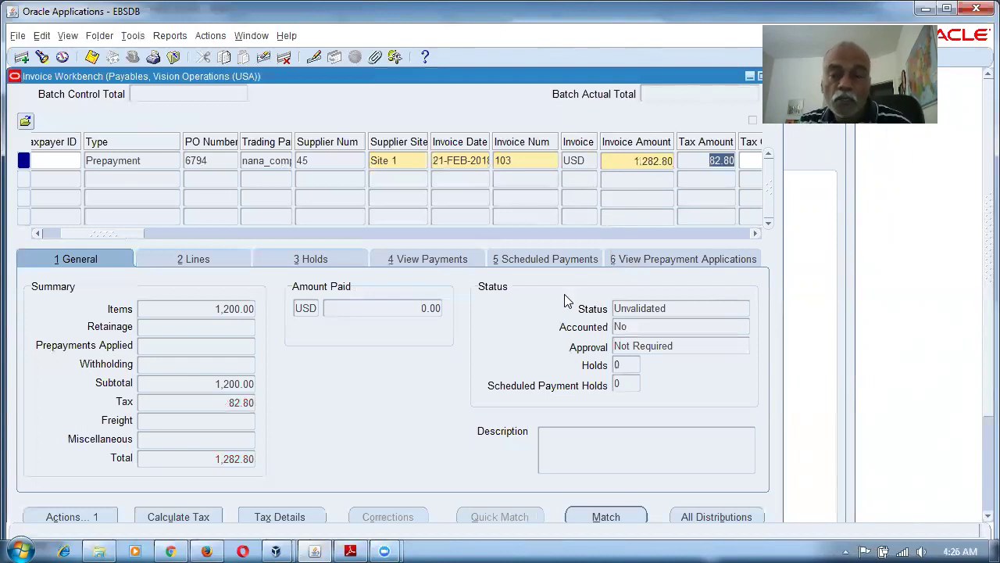
key("ctrl+s")
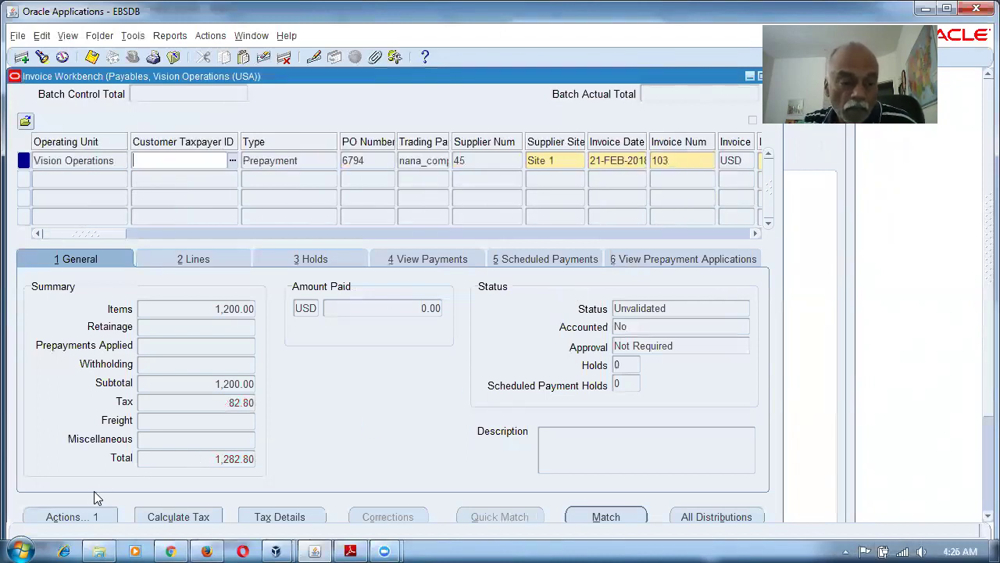
Step: Validate the prepayment invoice and check its resulting status
left_click(85, 517)
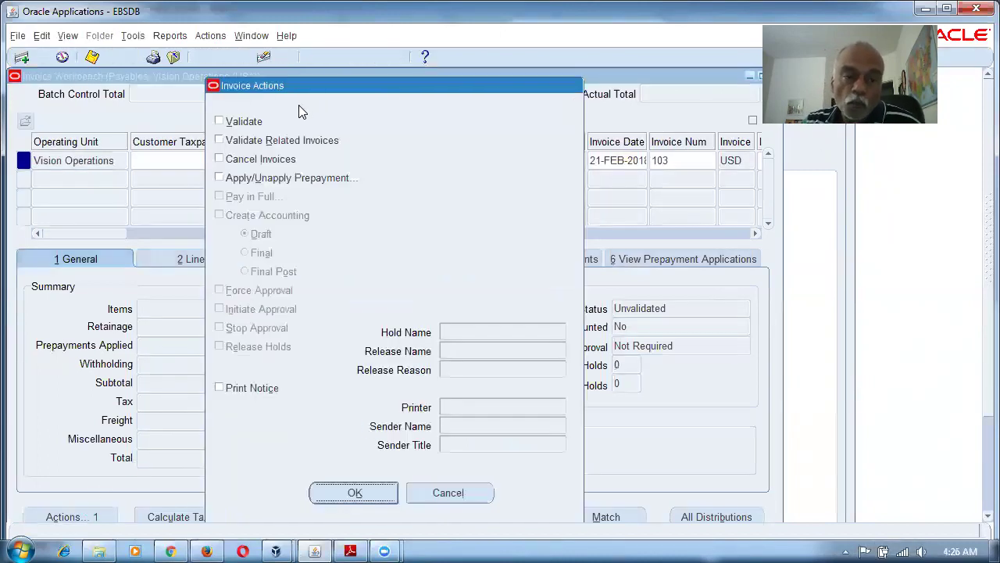
left_click(244, 121)
left_click(344, 493)
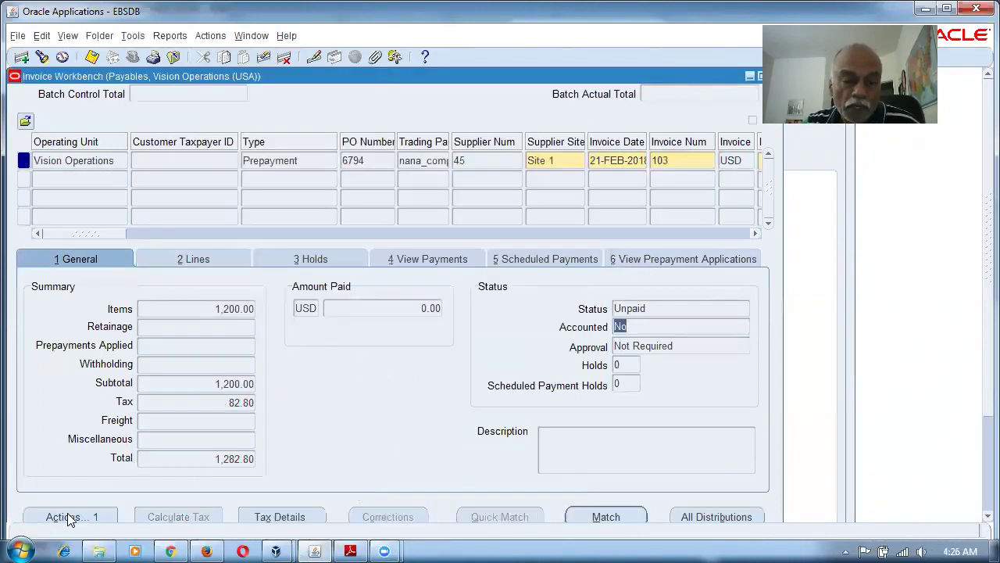
left_click(676, 309)
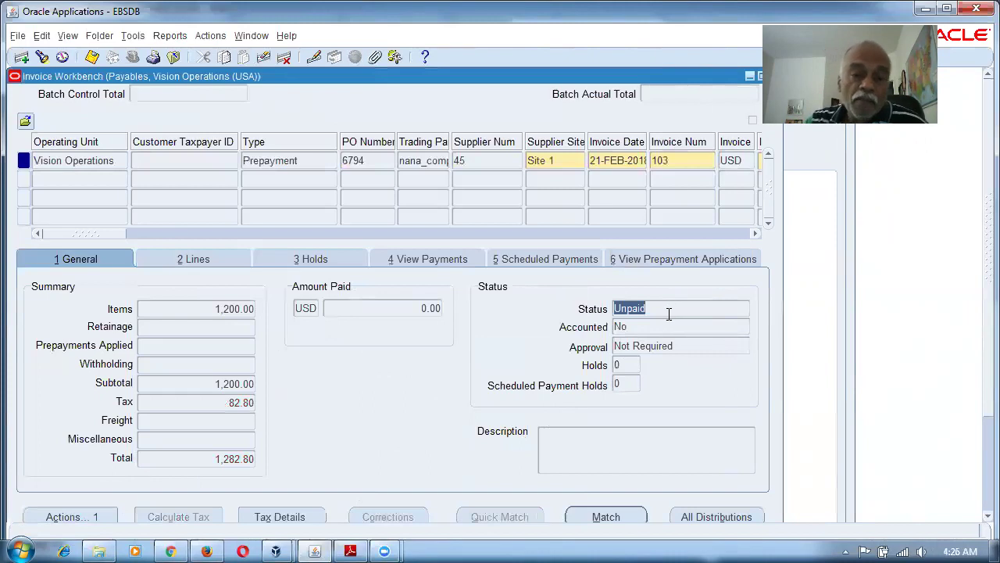
Step: Create accounting in Final mode for the validated prepayment invoice
left_click(90, 519)
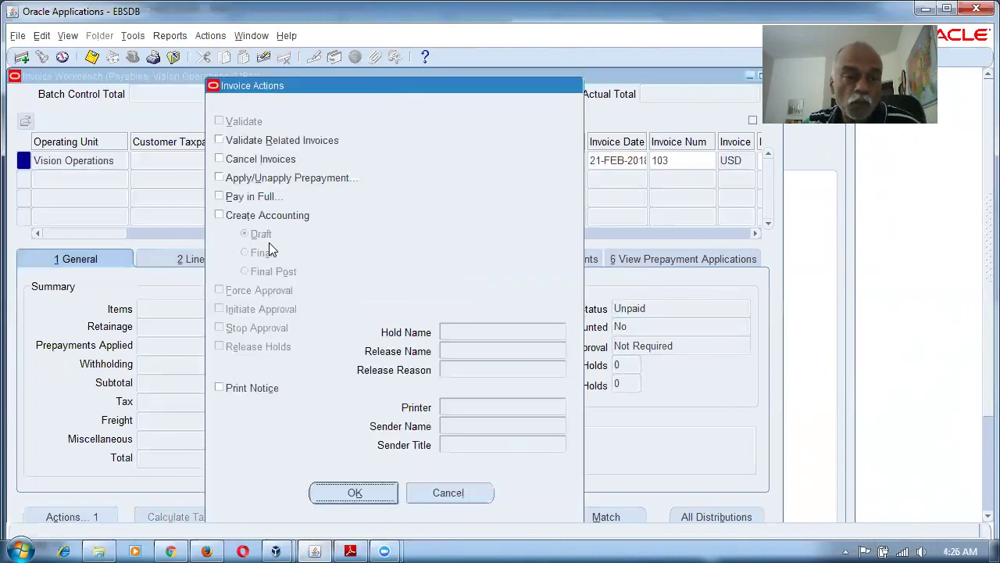
left_click(264, 215)
left_click(261, 253)
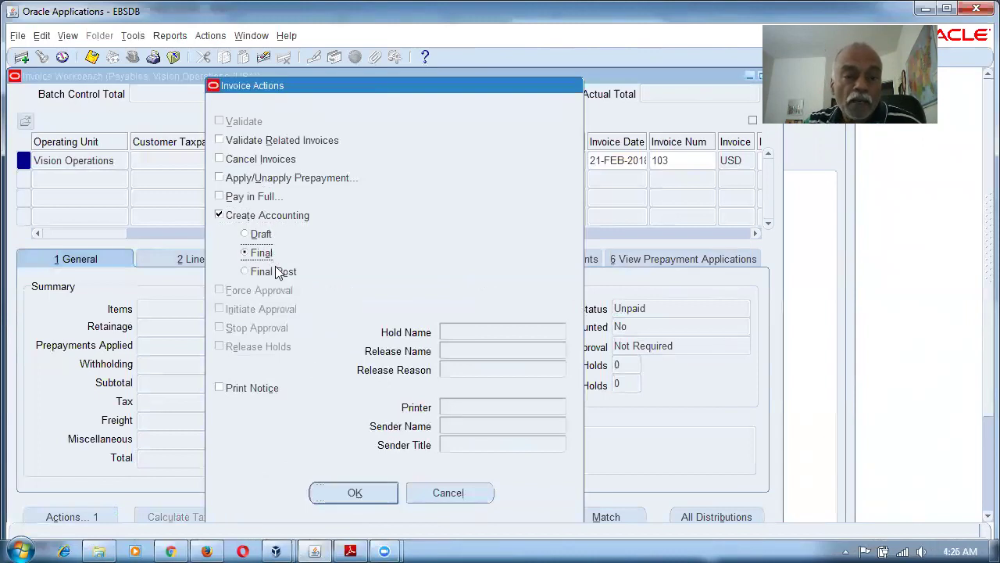
left_click(336, 494)
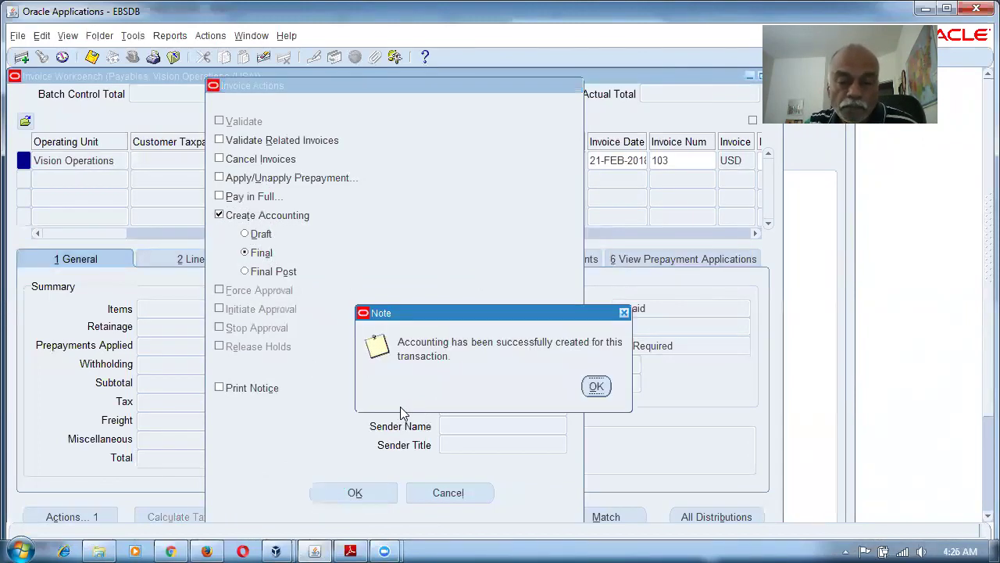
left_click(596, 387)
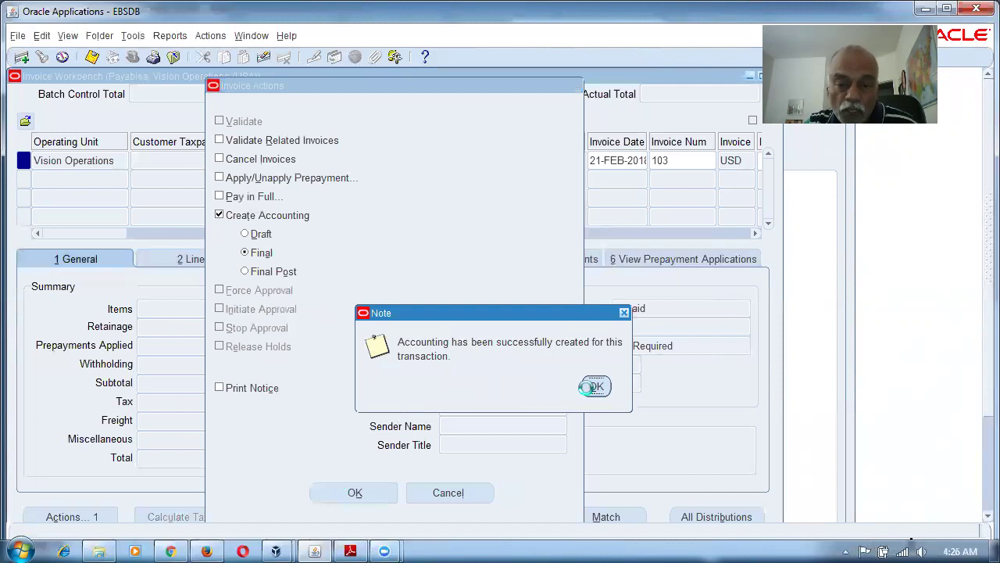
Step: Pay the prepayment invoice in full by check, using the Check Positive Pay document and the Standard Check Format profile, and save the payment
left_click(72, 518)
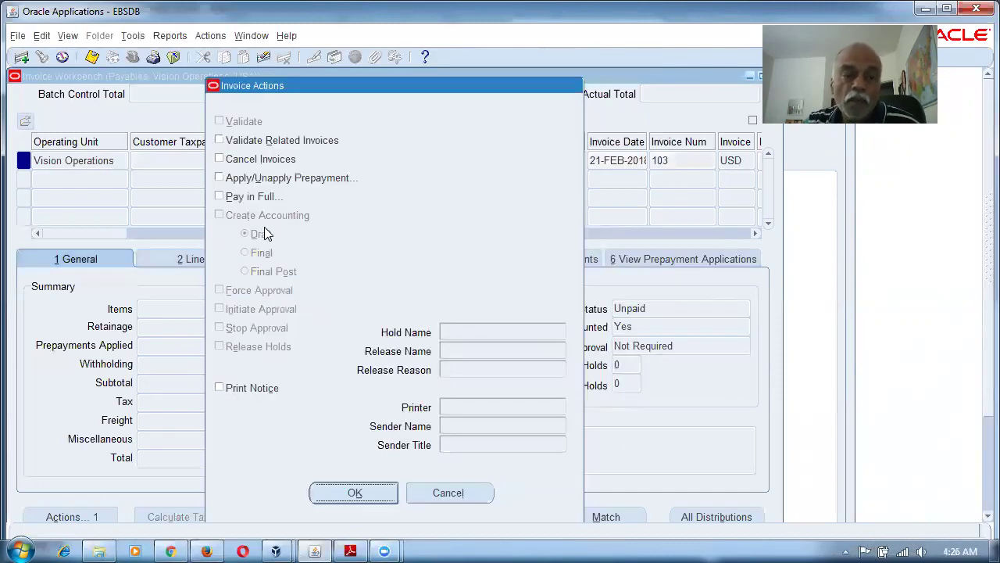
left_click(258, 197)
left_click(336, 487)
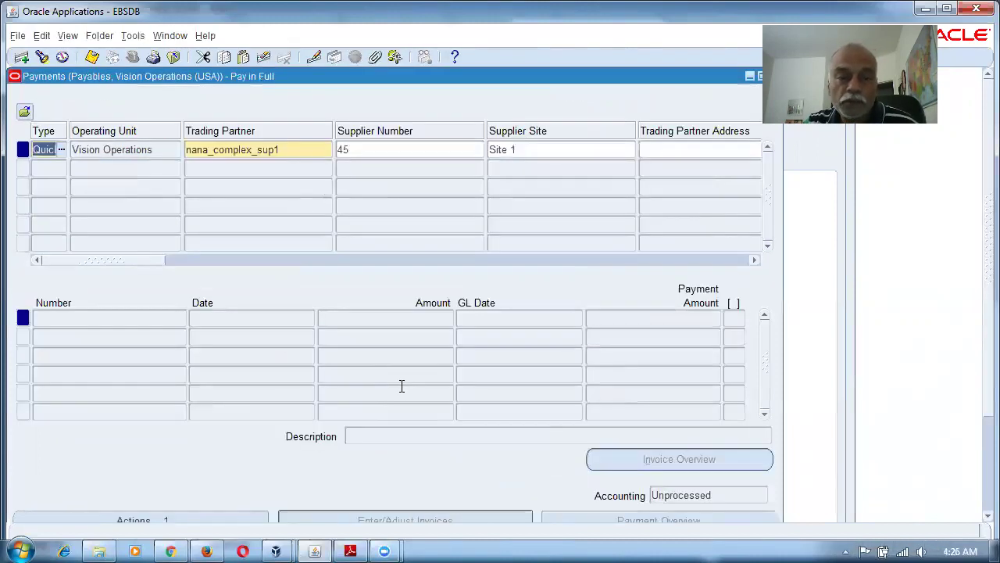
left_click_drag(92, 255, 326, 260)
left_click(604, 153)
left_click(643, 150)
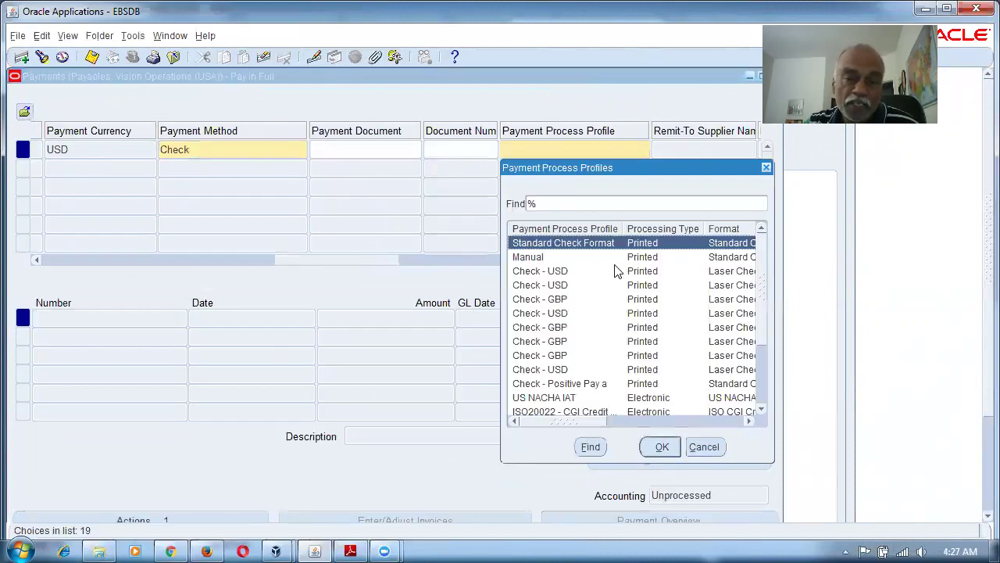
left_click(660, 446)
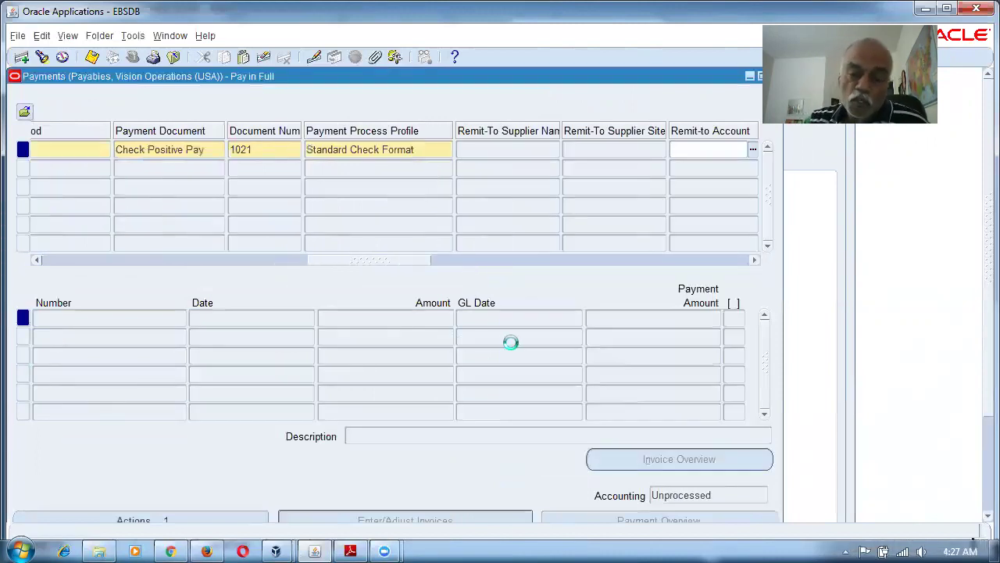
left_click_drag(638, 74, 553, 81)
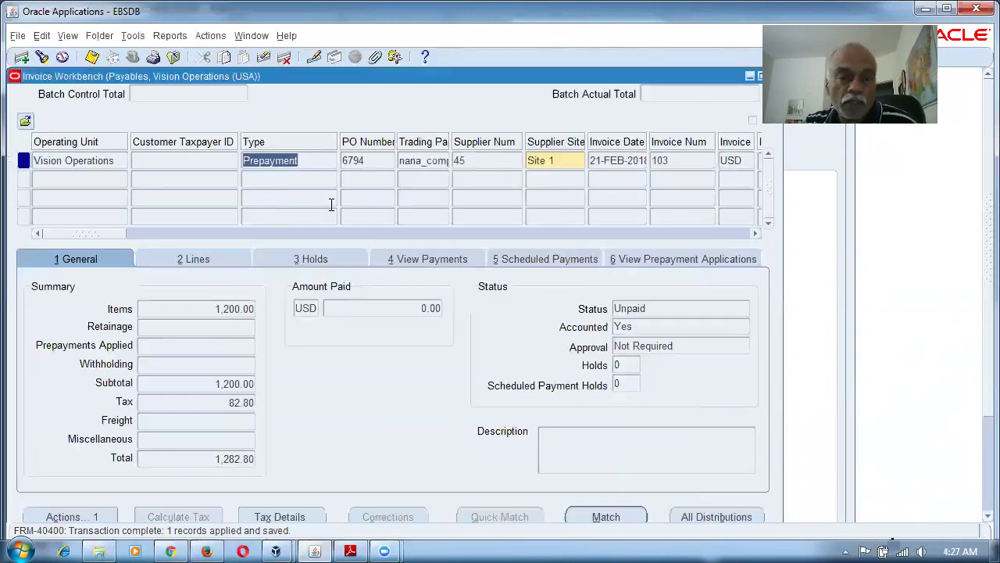
Step: Requery the invoice by its PO number and the trading partner pattern nana% to check the prepayment's updated status
left_click(699, 307)
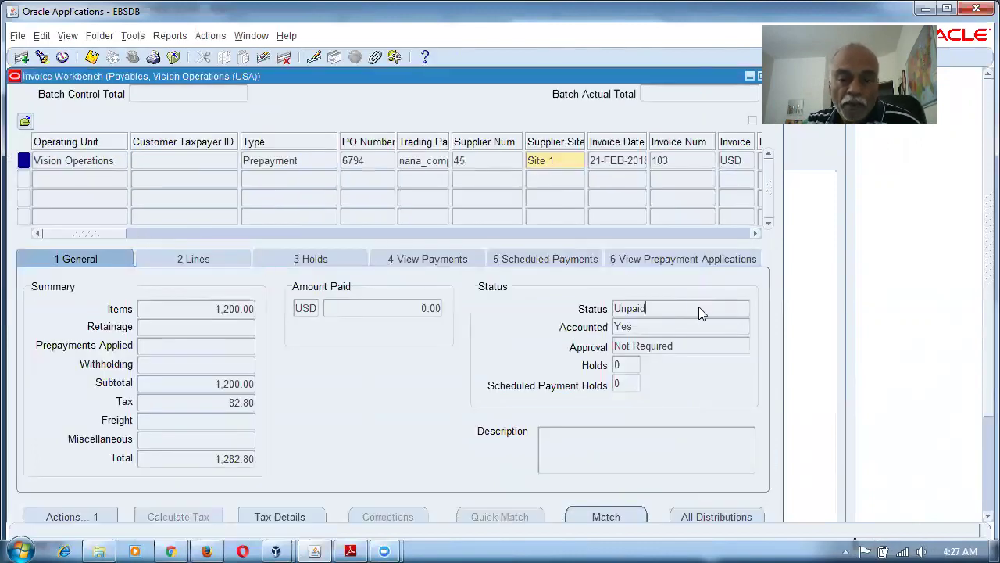
left_click(369, 159)
key("ctrl+c")
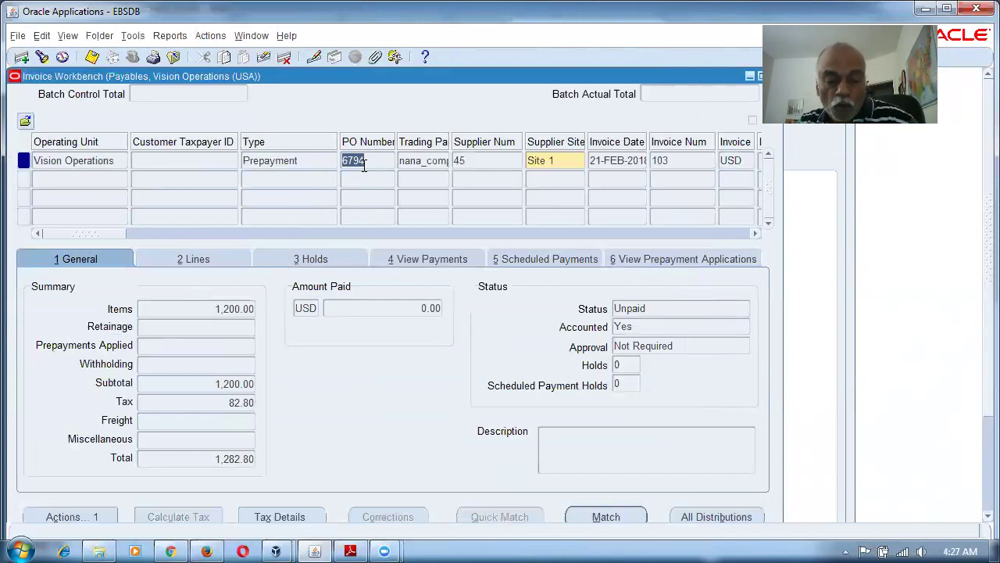
key("F11")
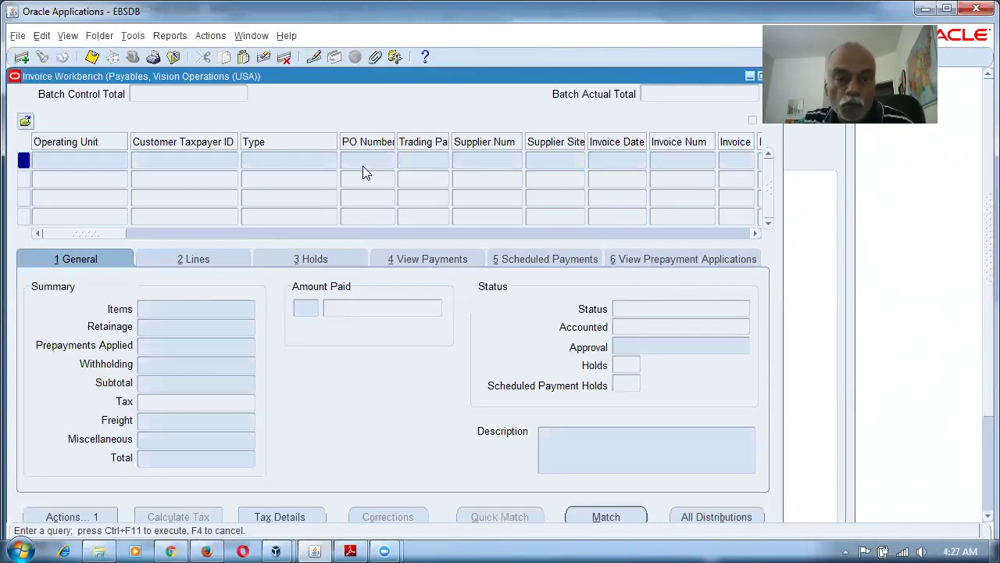
key("ctrl+v")
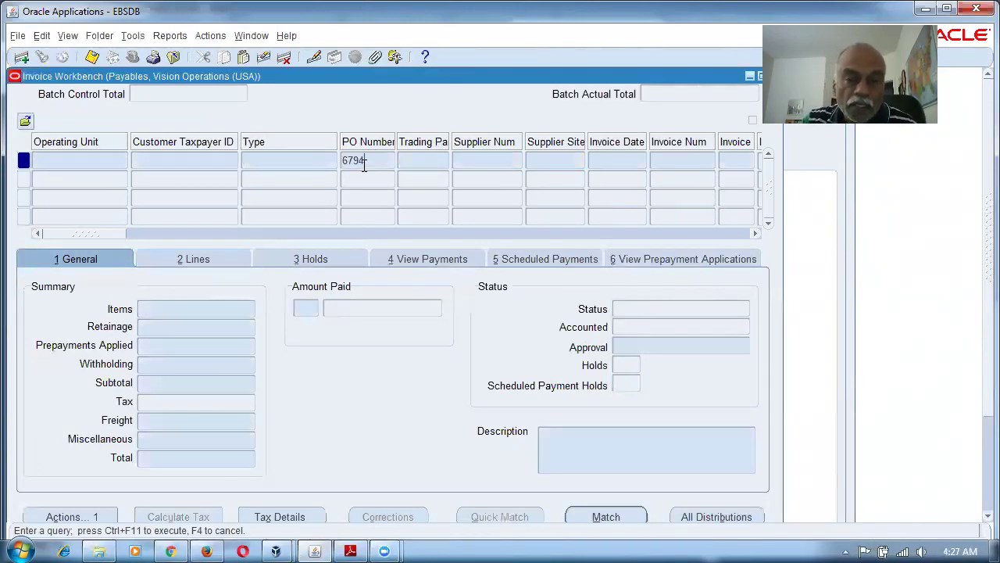
left_click(412, 165)
type("nara%")
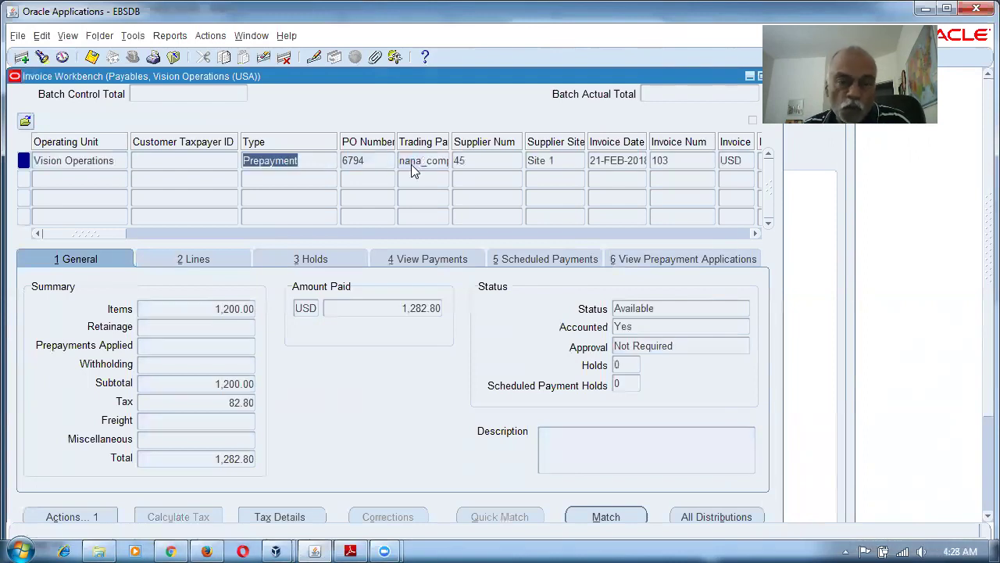
left_click(655, 309)
Step: Start a Standard invoice in the row below for the same purchase order and acknowledge the available-prepayment note
left_click(269, 179)
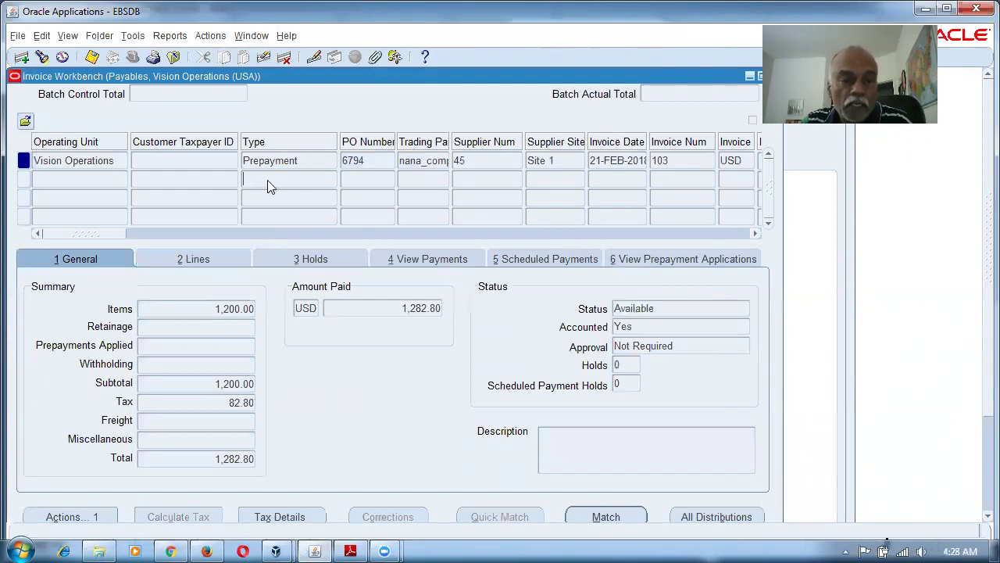
left_click(359, 179)
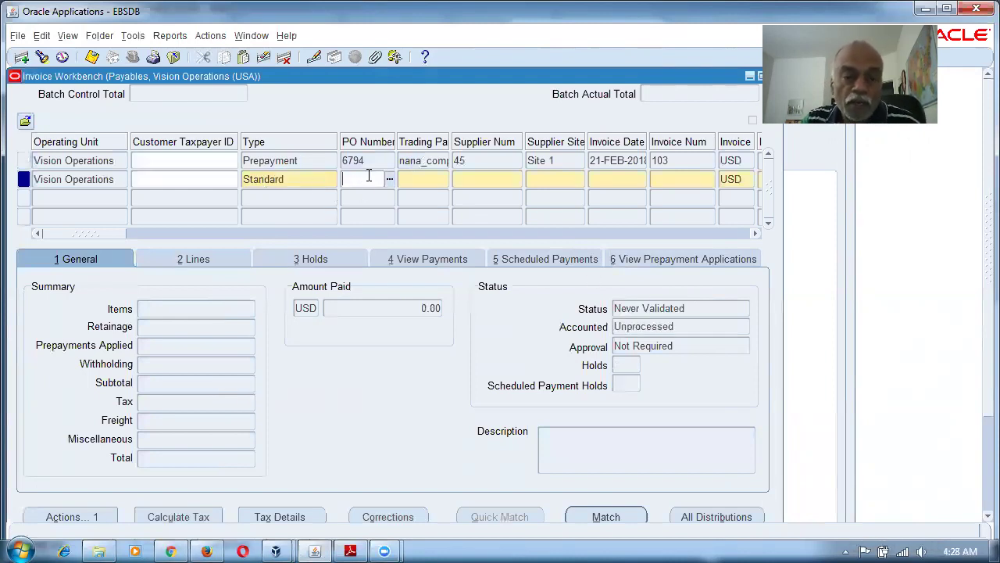
type("6794")
key("Tab")
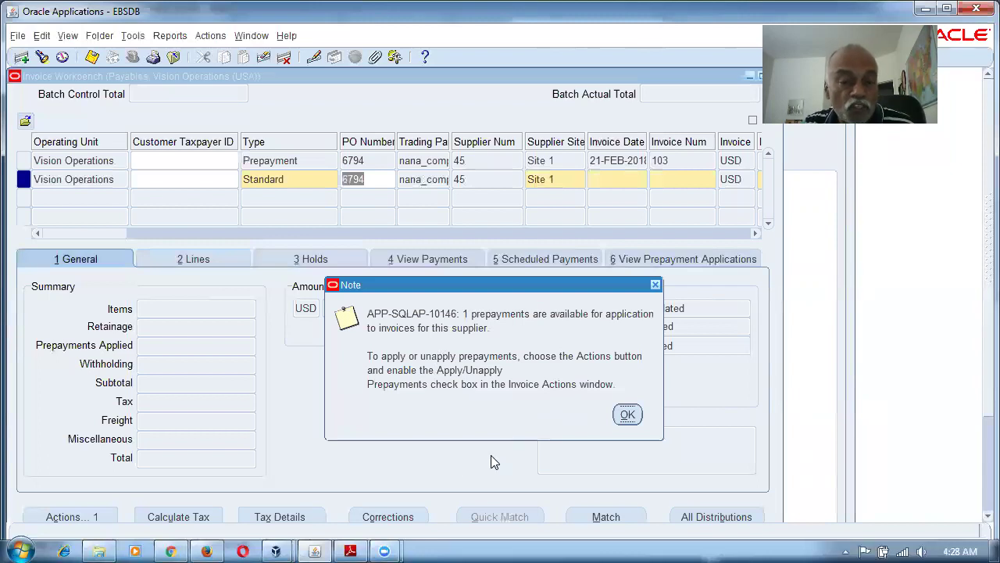
left_click(628, 416)
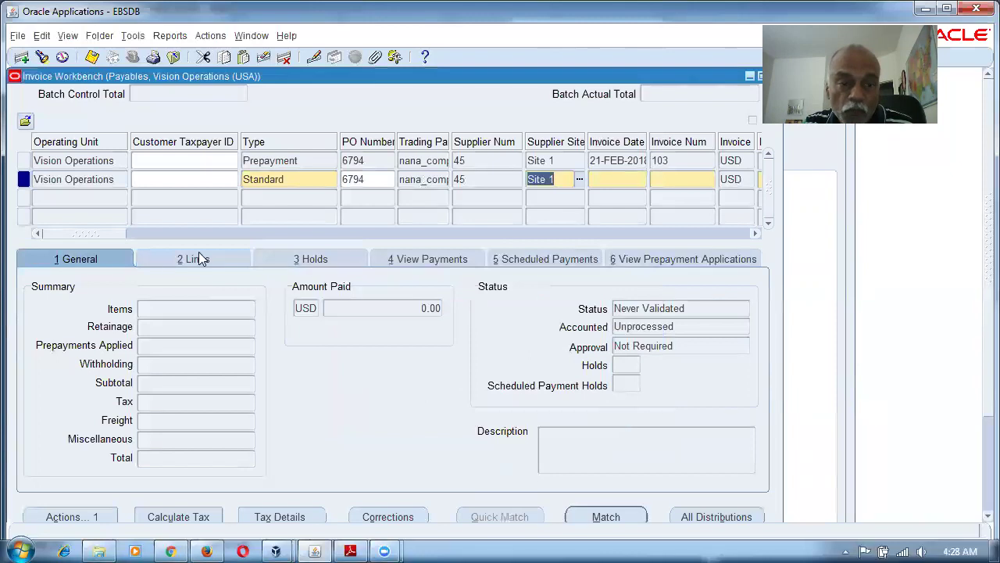
Step: Give the Standard invoice the date 21-FEB-2018, invoice number 104 and an amount of 4,000, and save it
left_click(624, 179)
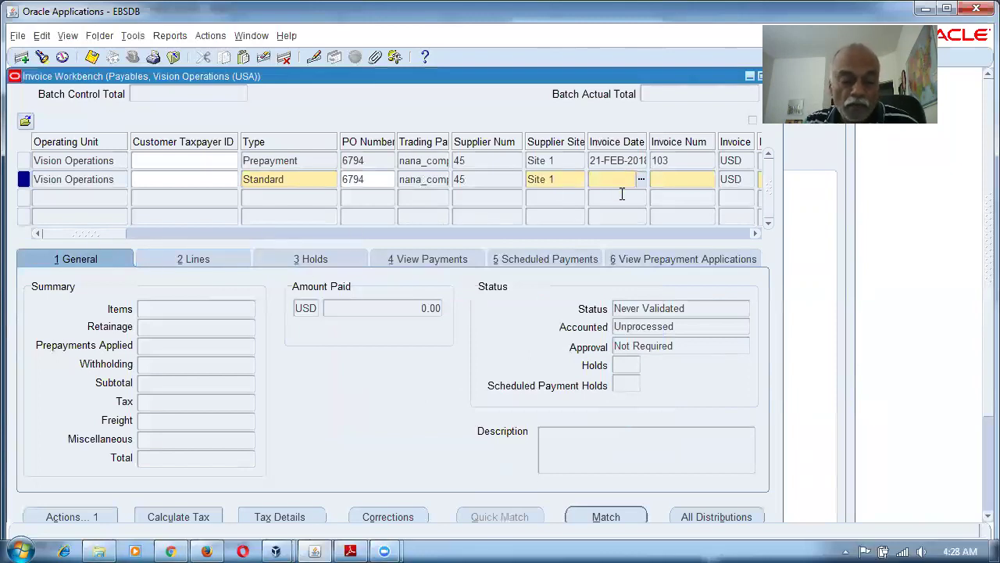
double_click(620, 186)
key("Return")
key("Tab")
type("104")
key("Tab")
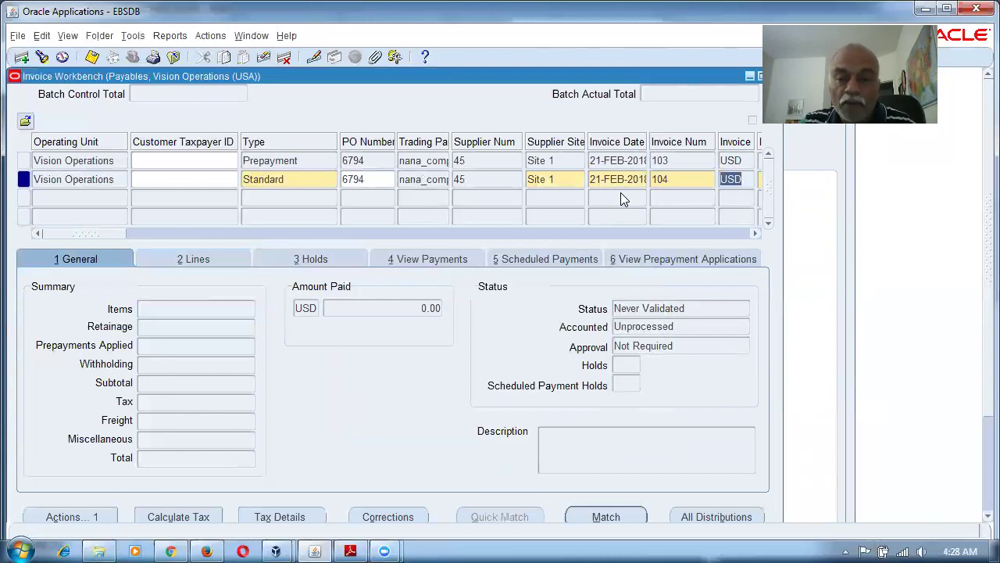
key("Tab")
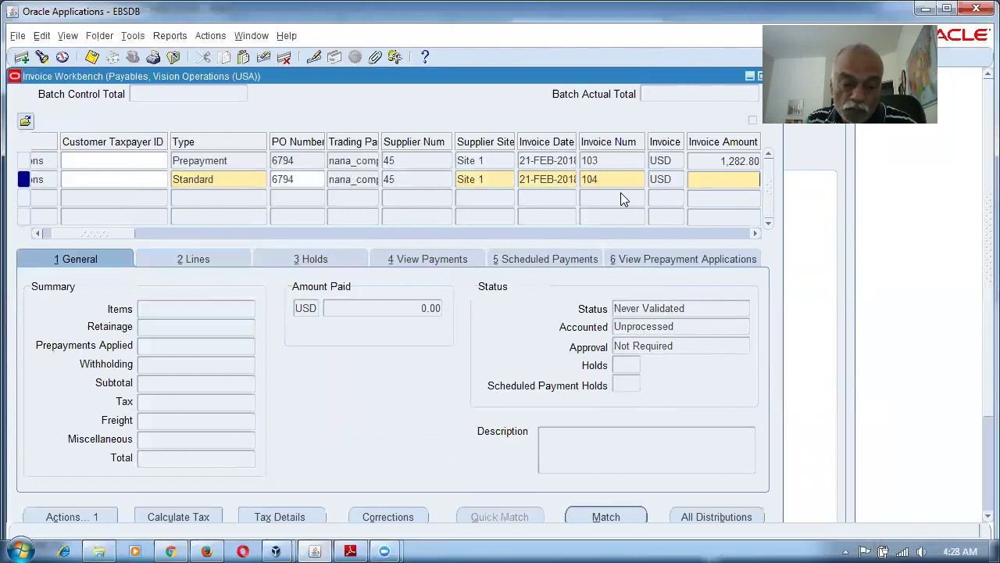
type("4000")
key("Tab")
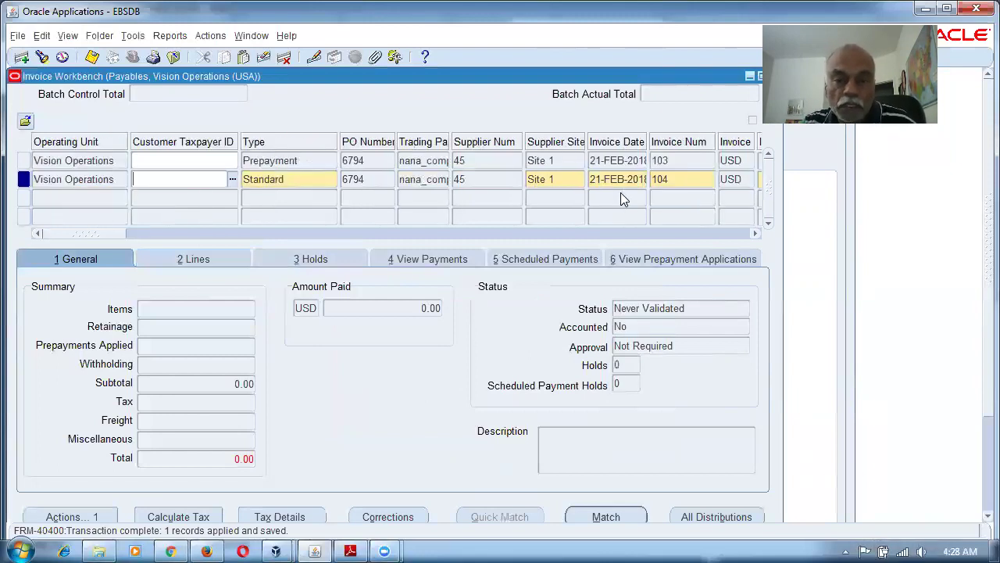
Step: Match the Standard invoice to shipment 1 of the purchase order's Construction line for 4,000.00, leaving shipment 2 unmatched
left_click(560, 185)
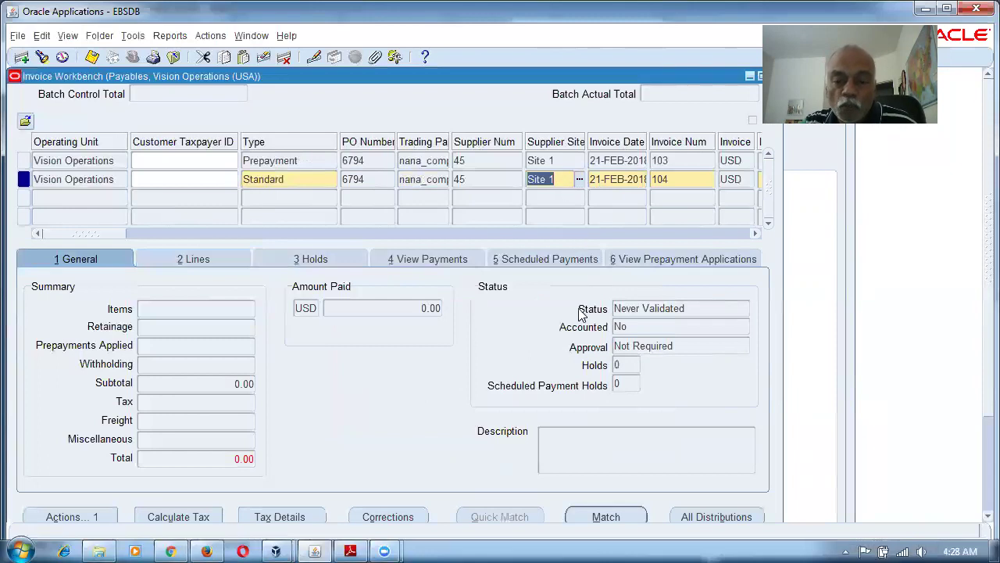
left_click(606, 513)
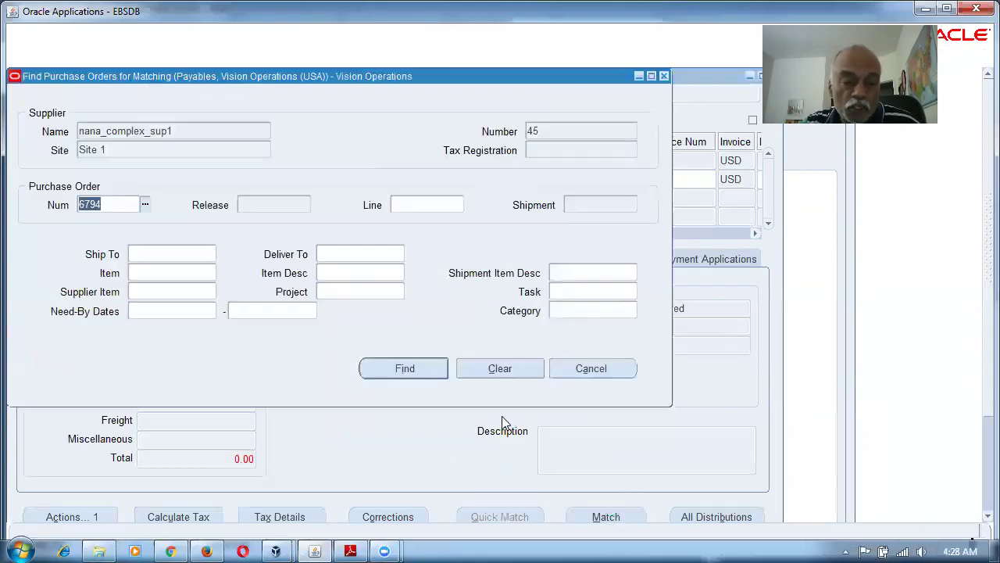
left_click(369, 368)
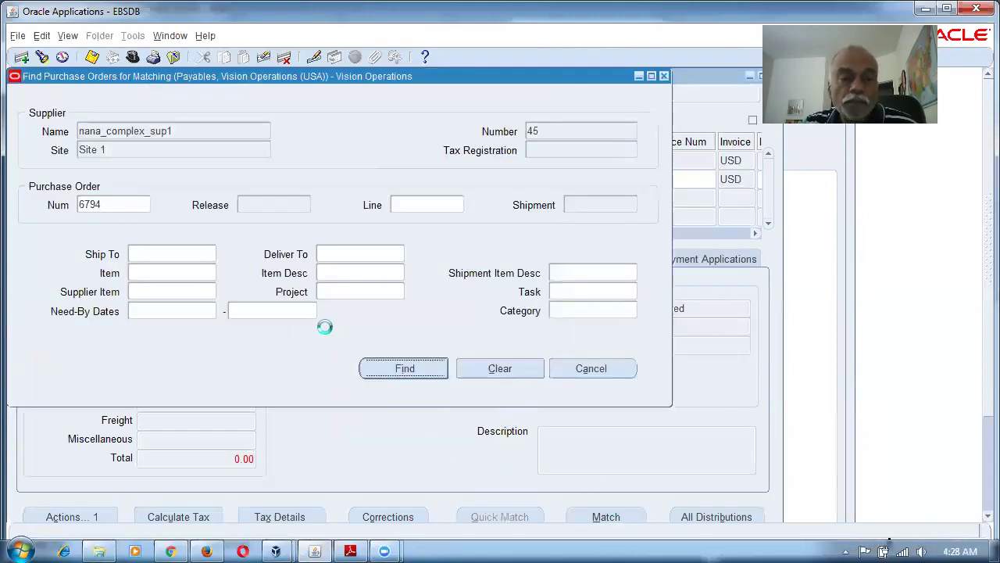
left_click(453, 171)
left_click(446, 188)
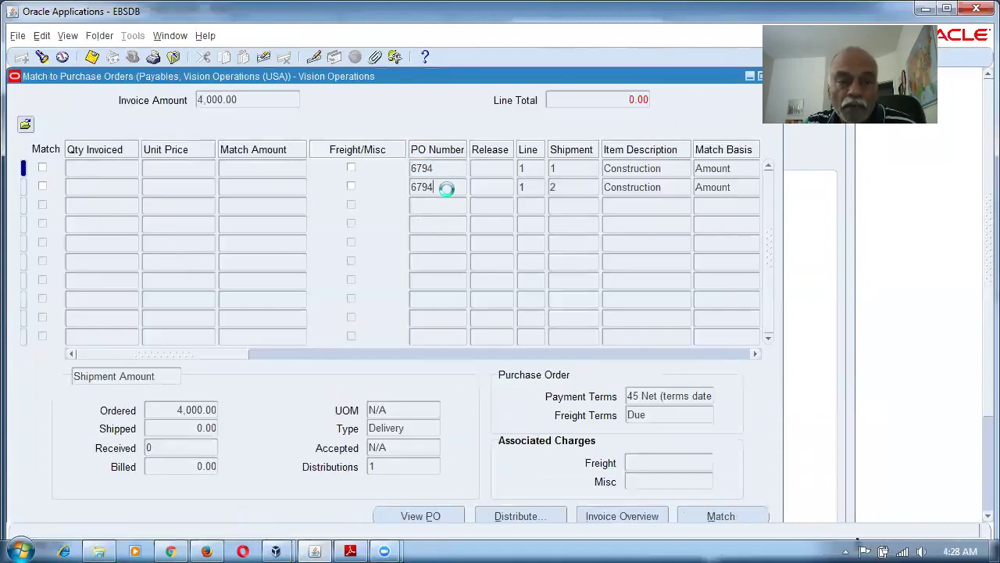
left_click(43, 168)
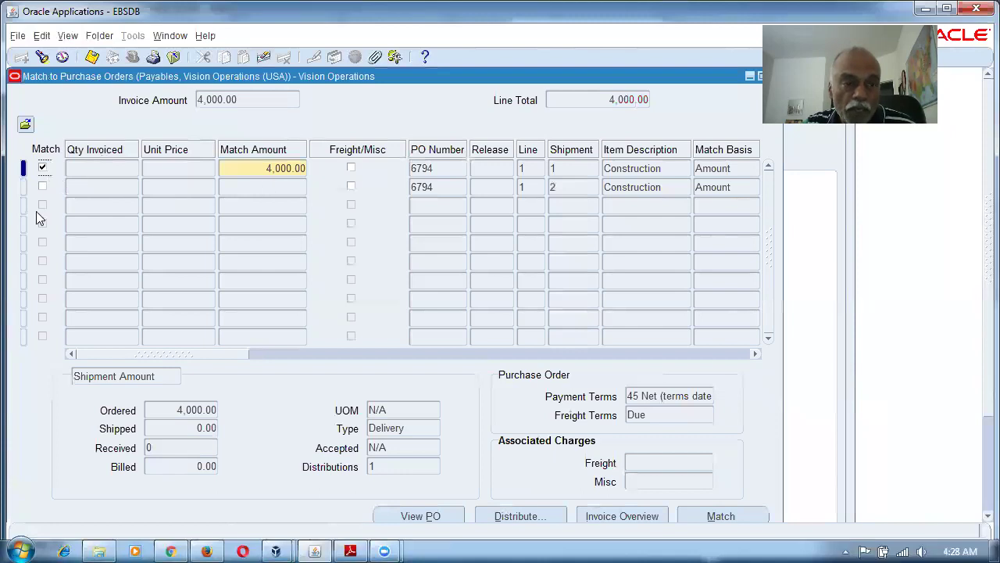
left_click(42, 187)
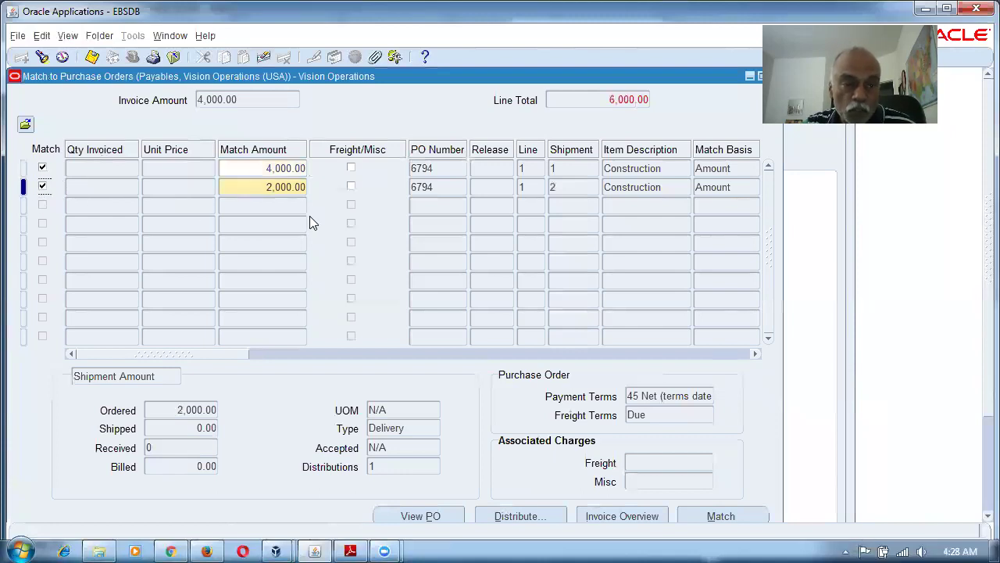
left_click(42, 186)
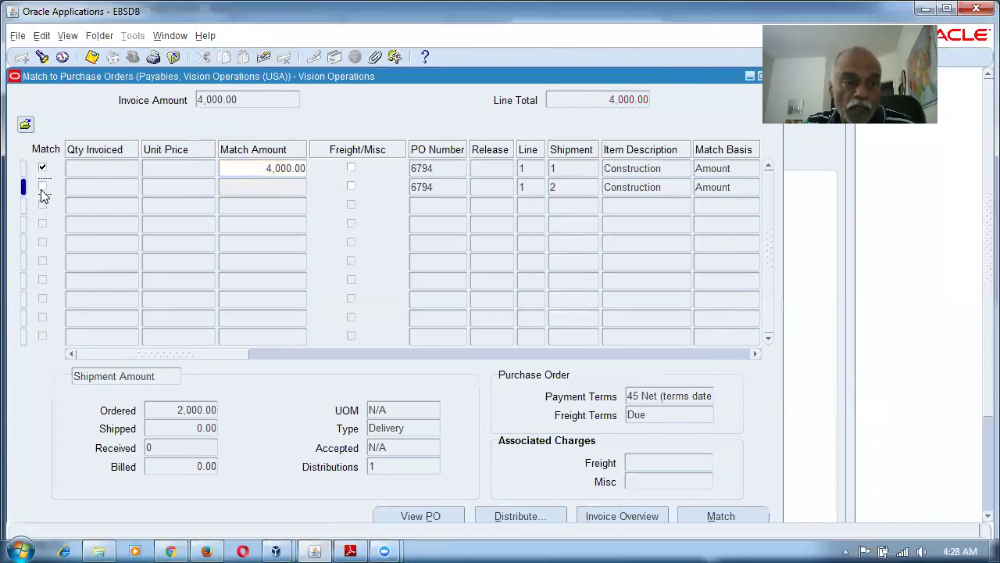
left_click(268, 167)
left_click(733, 515)
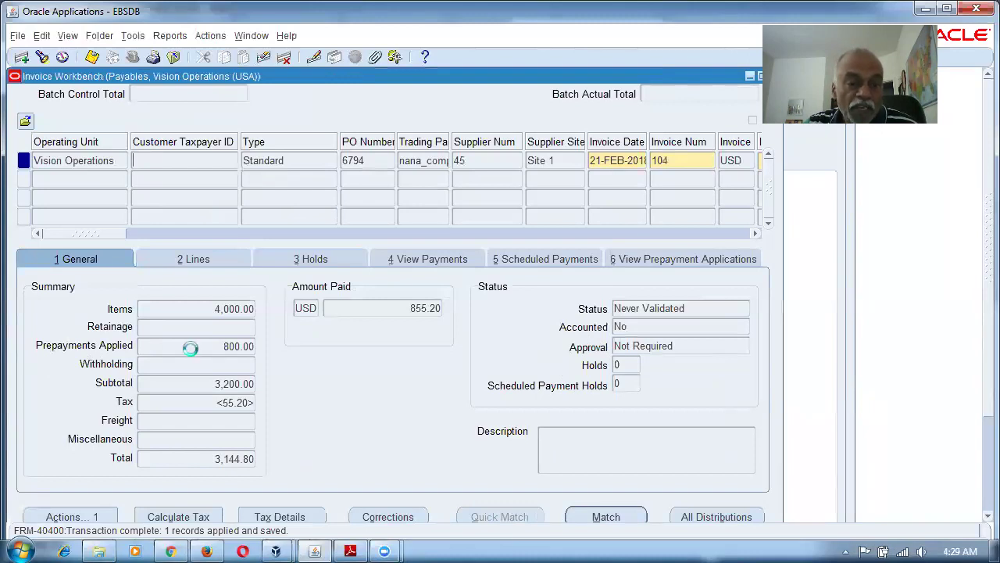
Step: Check the matched invoice's applied prepayment, tax amount and status, and validate the invoice
left_click(188, 349)
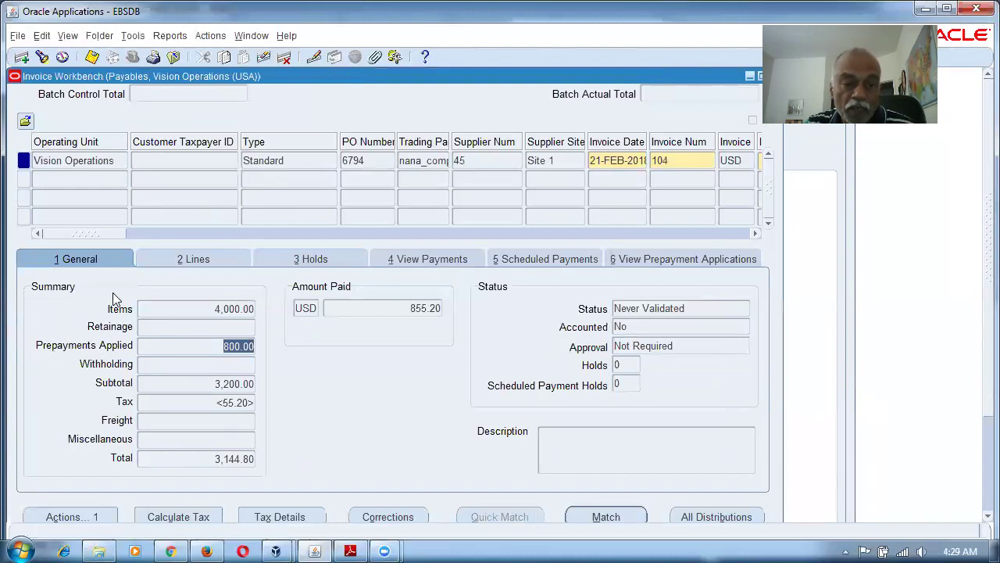
left_click_drag(68, 235, 86, 237)
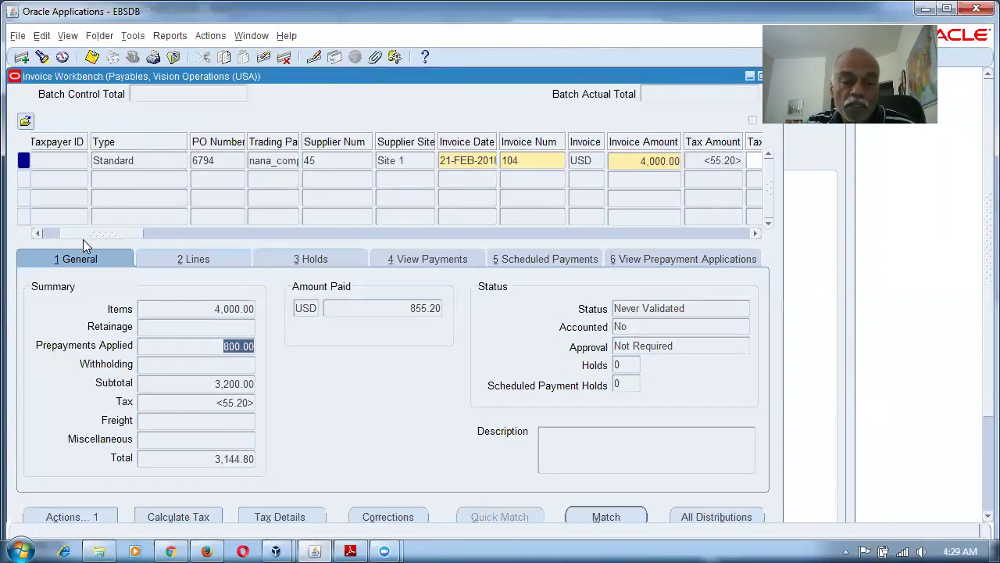
left_click(703, 311)
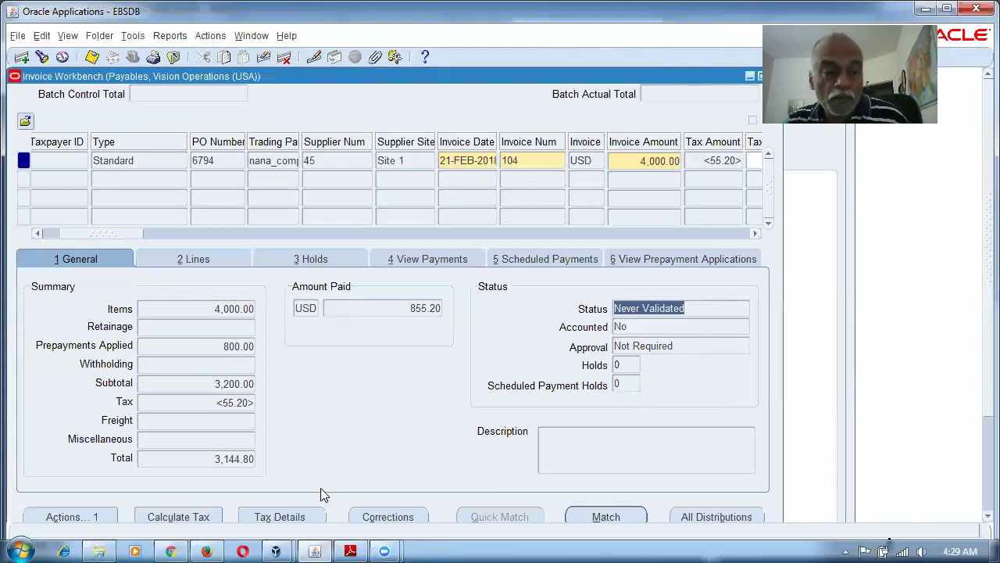
key("ctrl+s")
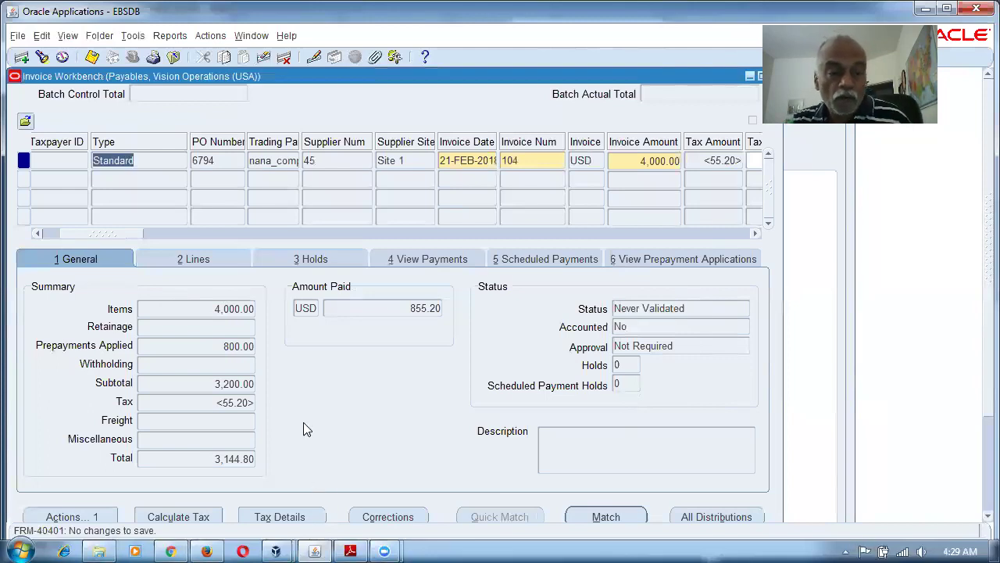
left_click(70, 516)
left_click(244, 121)
left_click(358, 493)
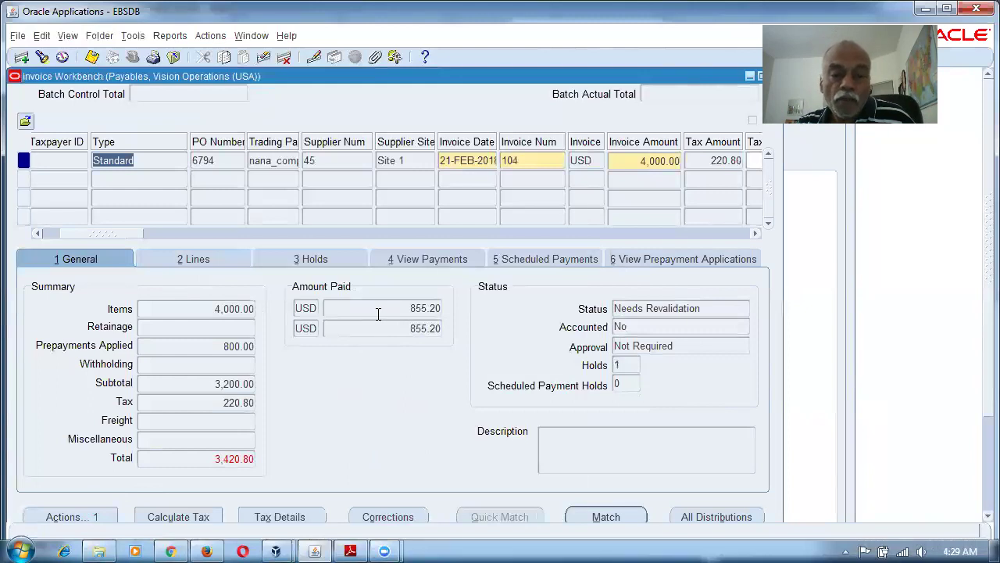
Step: Examine the invoice's amount paid and item total against its invoice amount
left_click(378, 313)
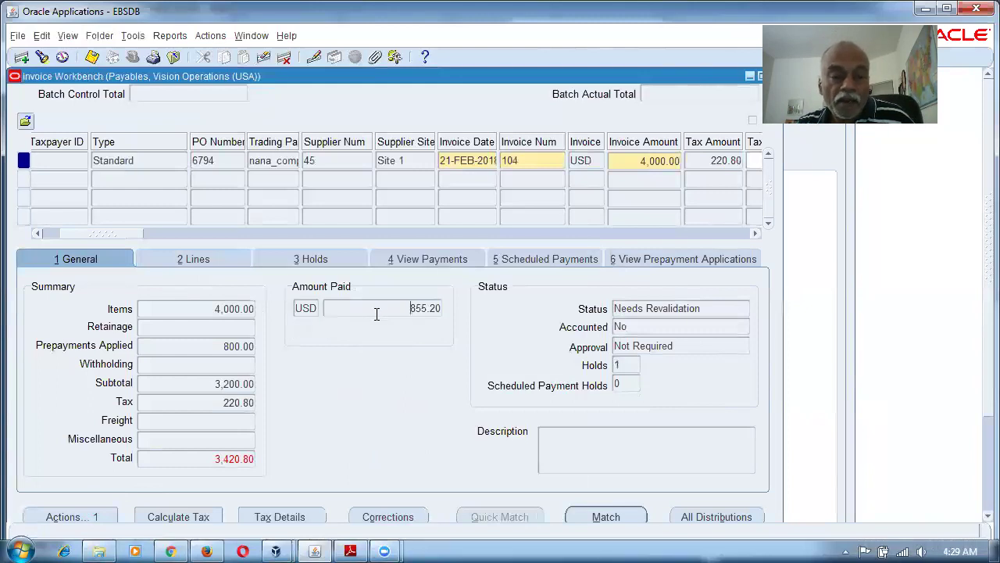
double_click(416, 308)
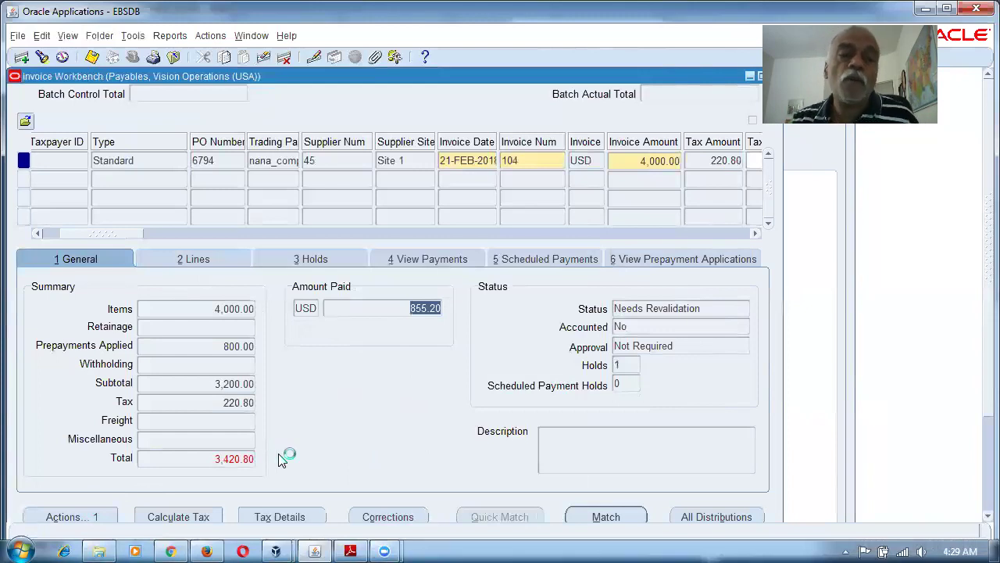
left_click(205, 304)
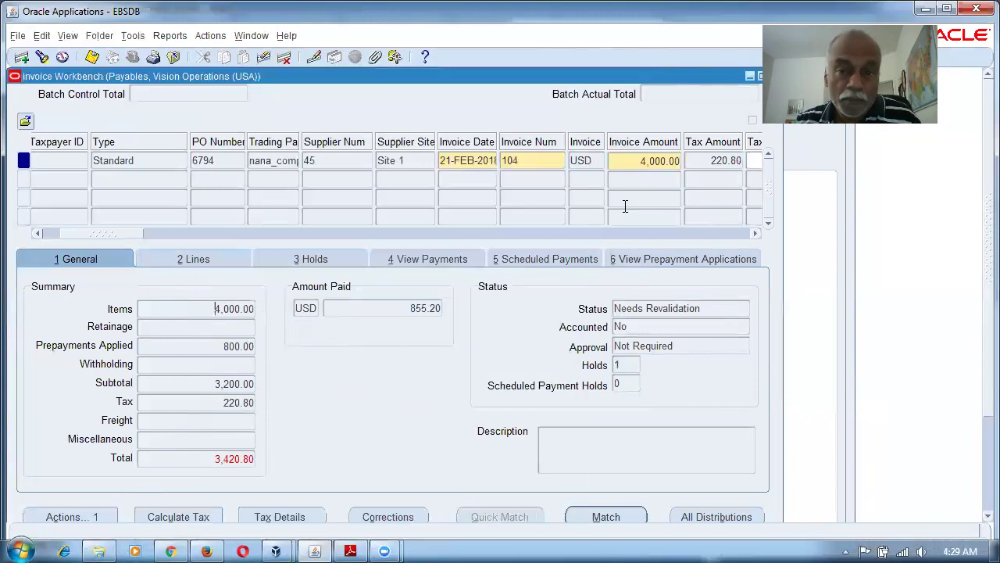
left_click(78, 522)
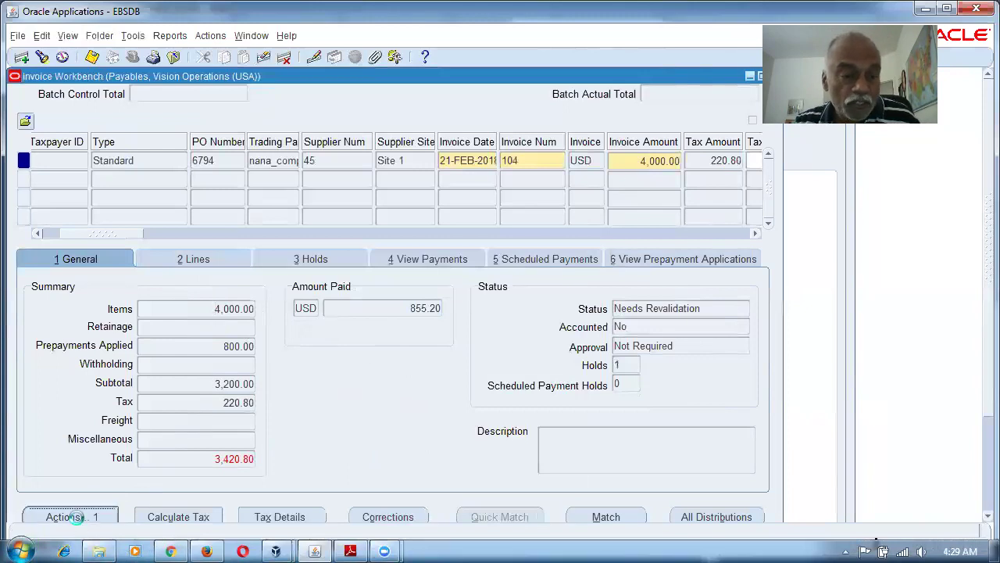
left_click(436, 495)
Step: Switch to Calculator and work out 6.9 percent tax on the 4000 item amount, and close it again
left_click(18, 547)
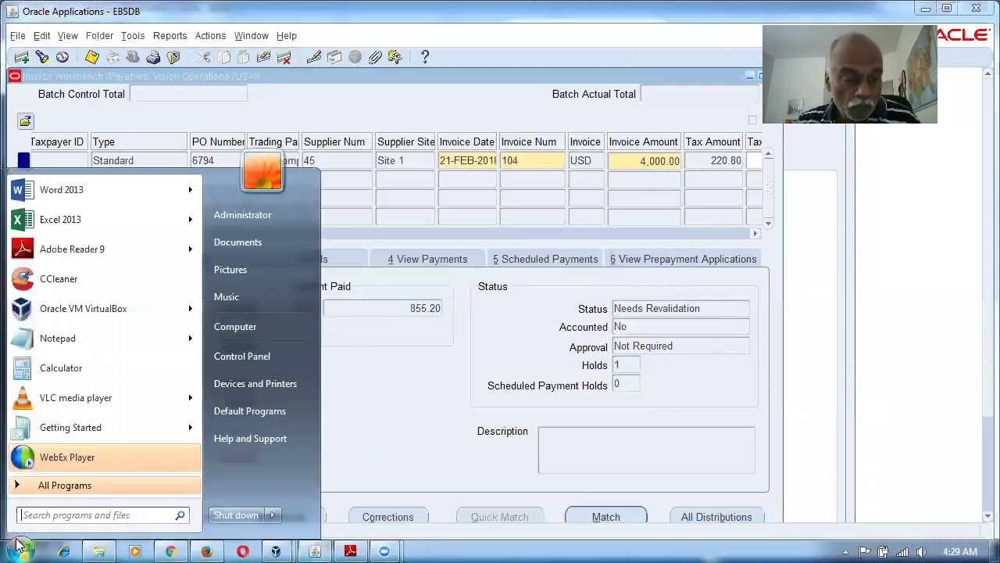
type("calc")
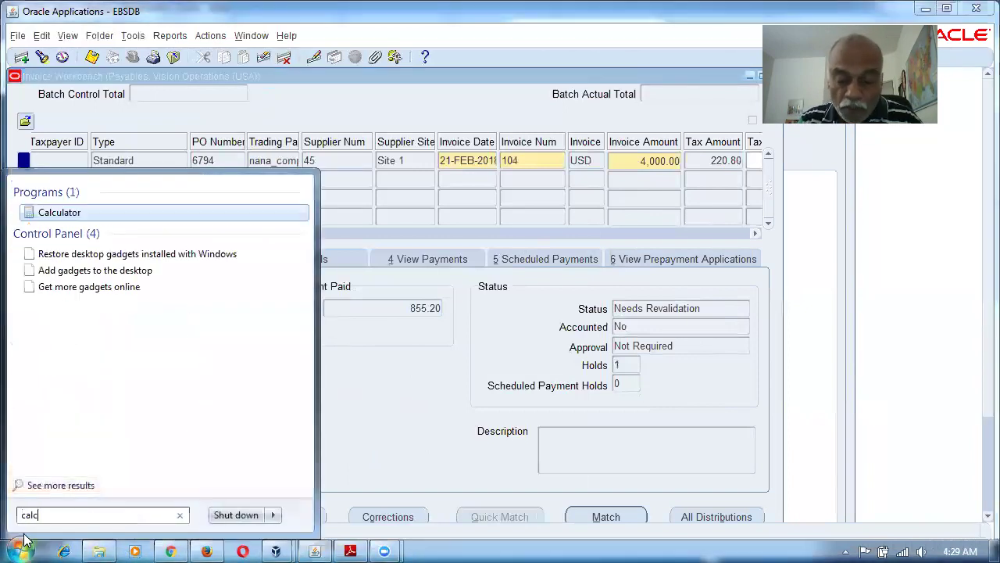
key("Return")
type("4000")
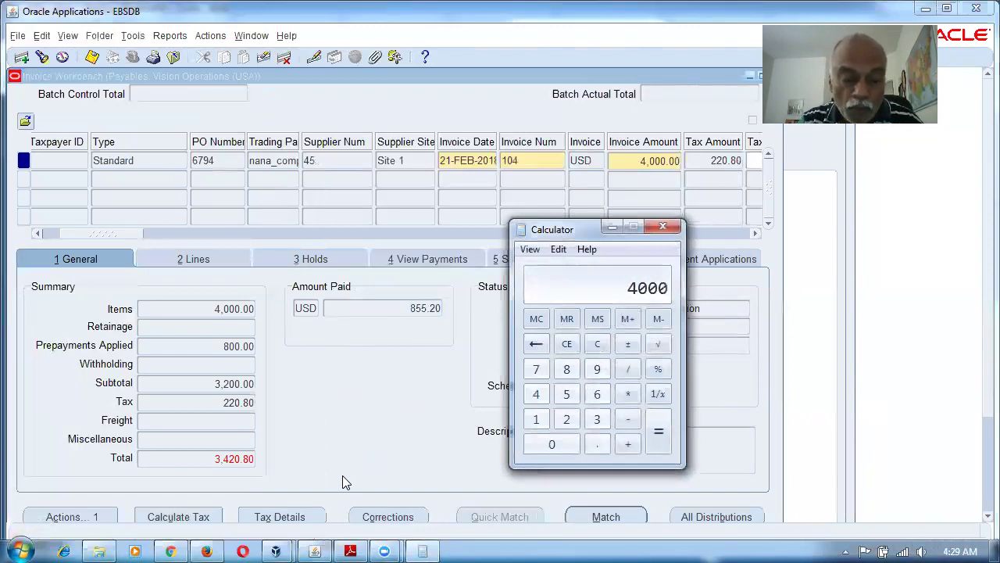
key("asterisk")
type("6.9")
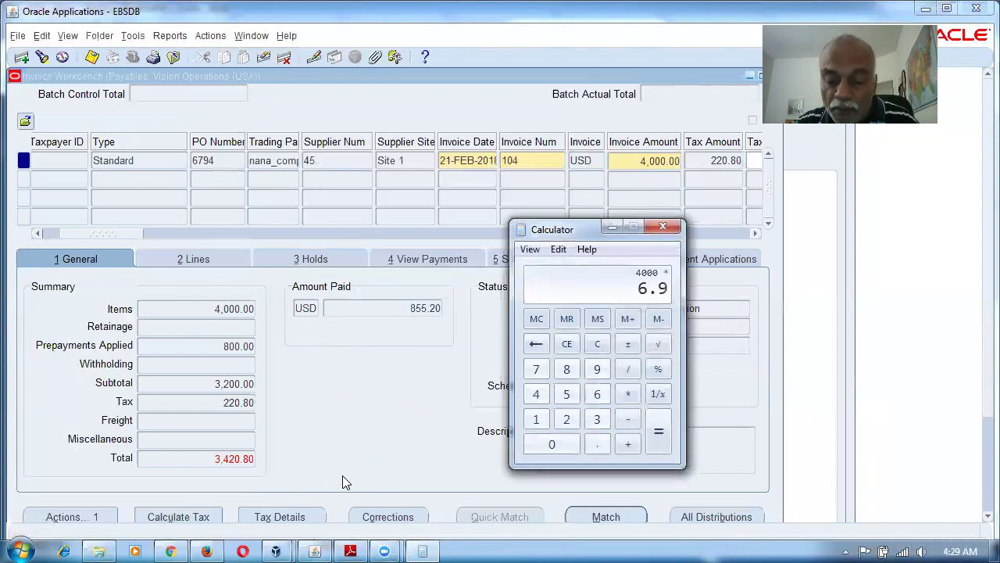
key("slash")
type("100")
key("Return")
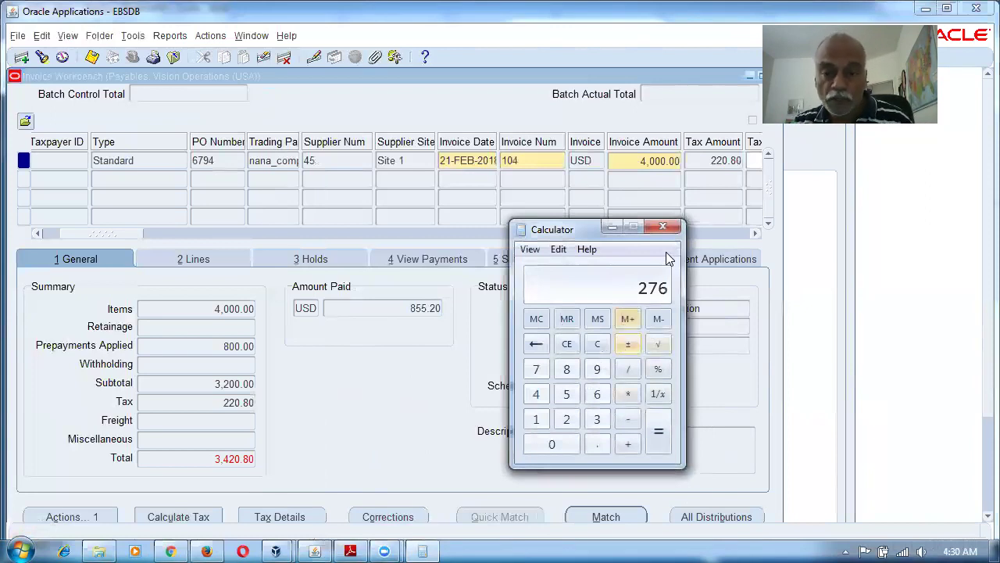
left_click(663, 228)
Step: Set the Standard invoice's amount to 4276 to include tax, and accept adjusting the invoice's liability
left_click(632, 163)
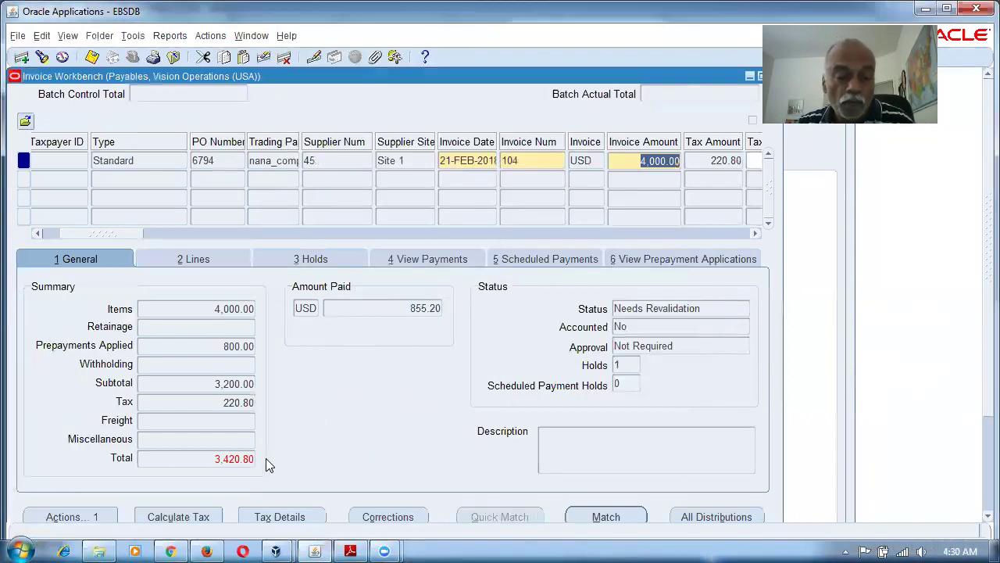
type("4276")
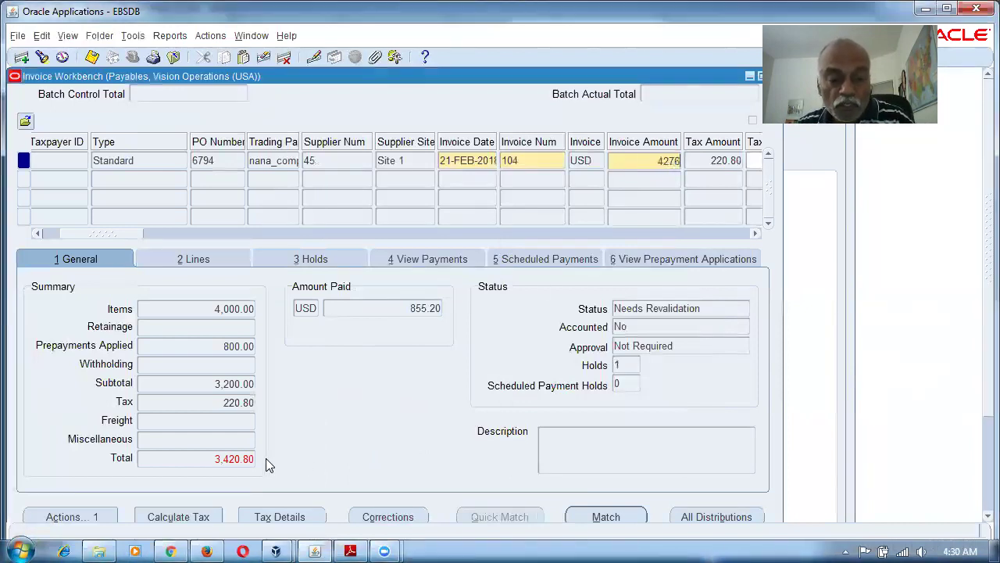
key("Tab")
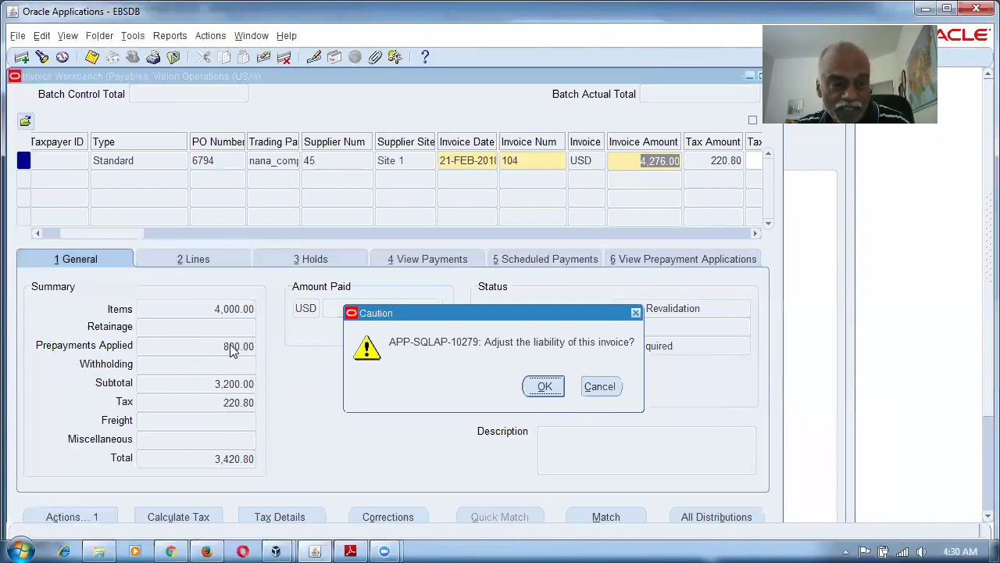
left_click(544, 386)
left_click(194, 315)
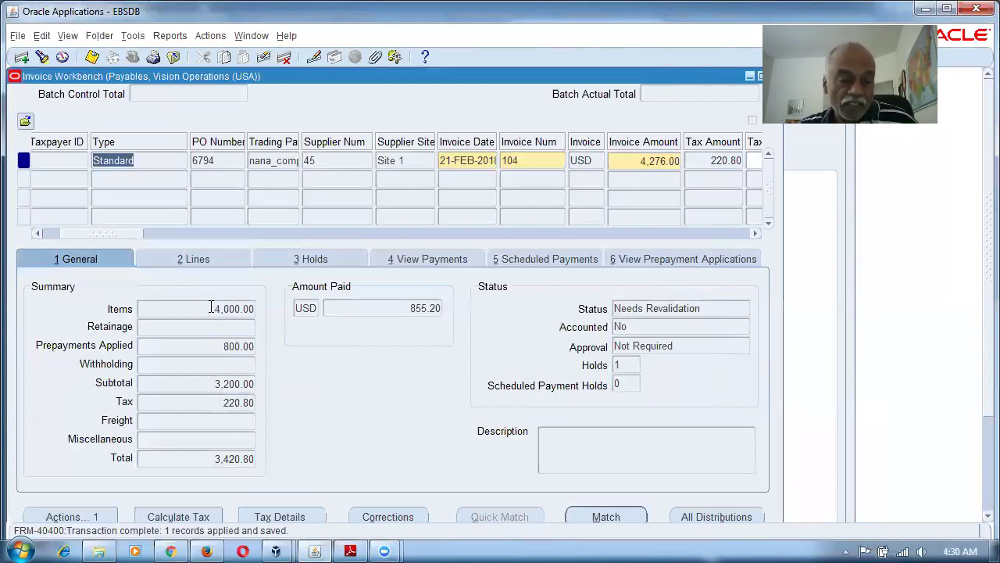
Step: Validate the Standard invoice again with its corrected amount and check its status
left_click(643, 161)
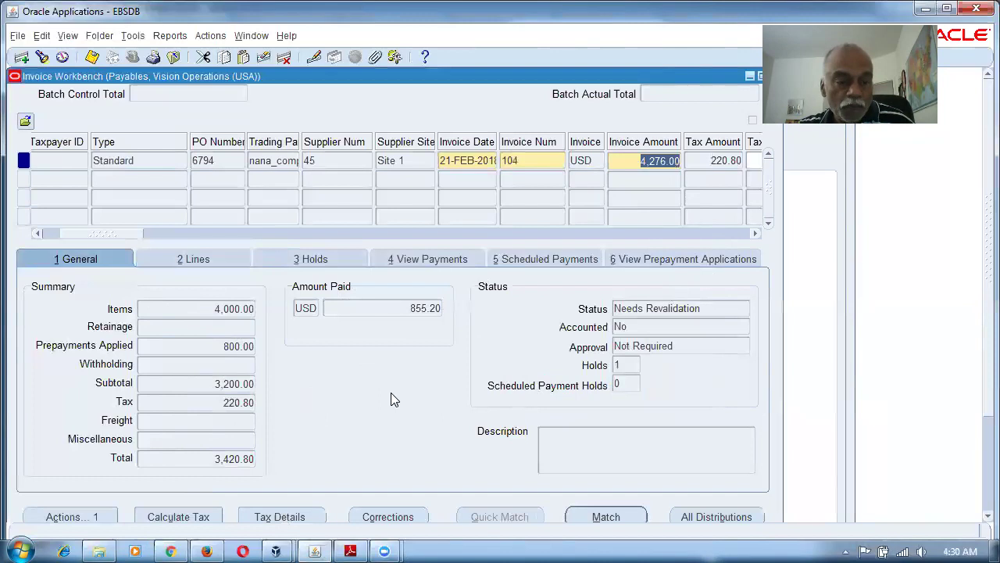
left_click(71, 517)
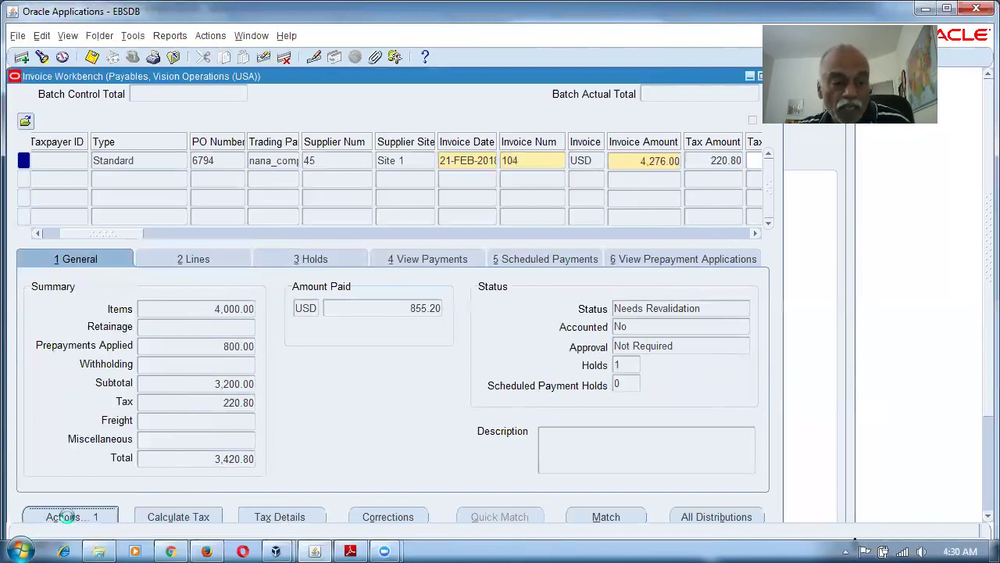
left_click(256, 122)
left_click(352, 497)
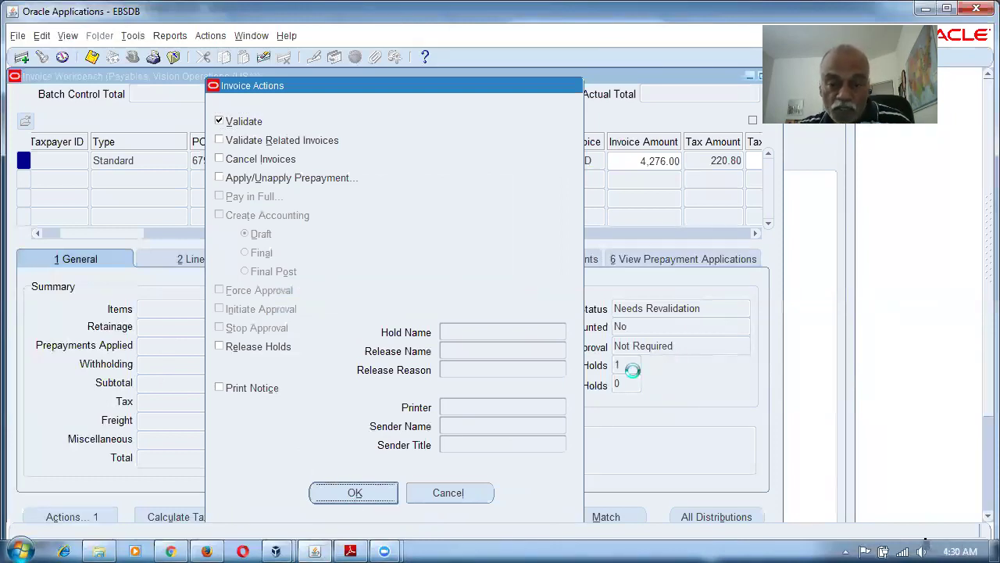
left_click(662, 308)
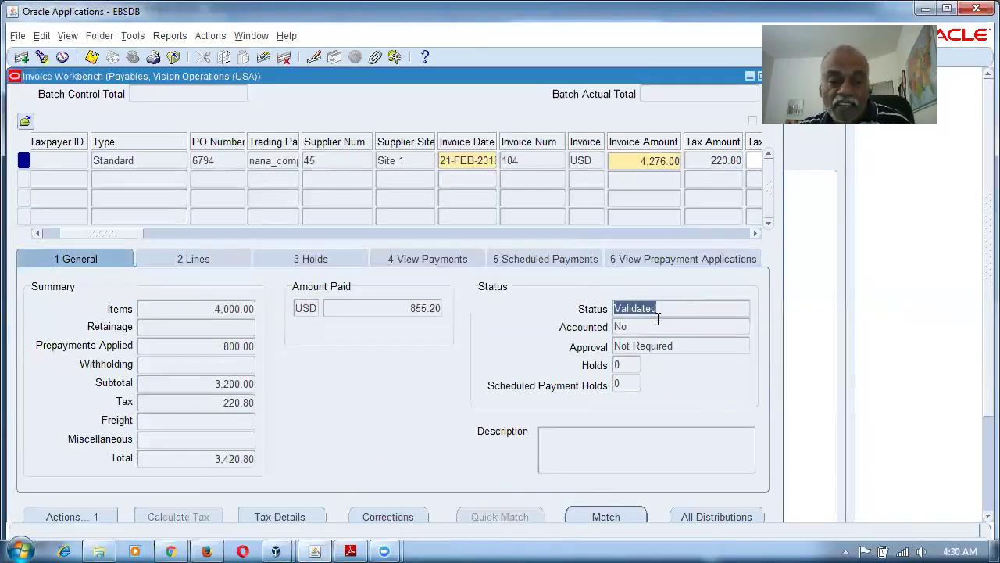
Step: Create accounting in Final mode for the validated Standard invoice and acknowledge the completion note
left_click(73, 515)
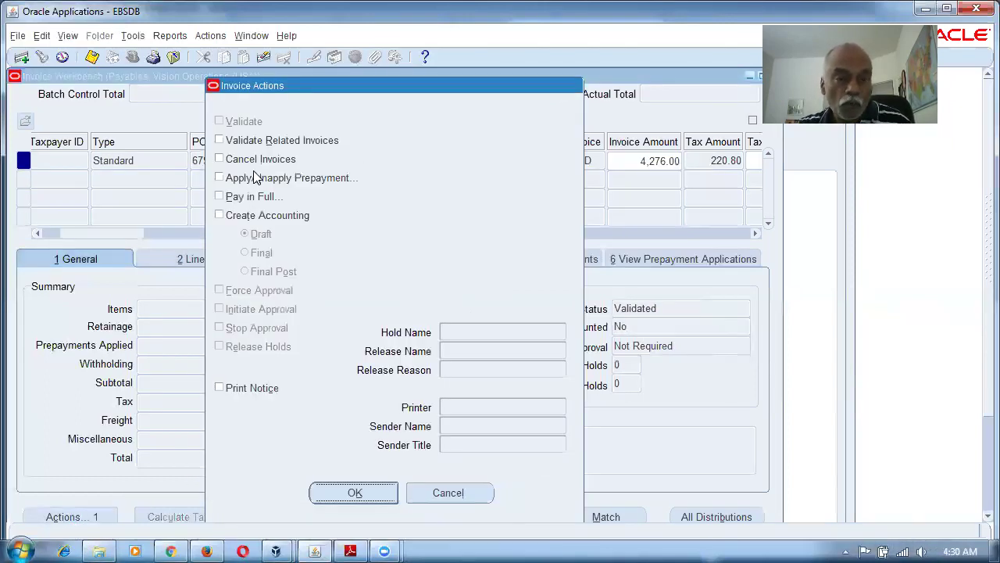
left_click(236, 216)
left_click(263, 253)
left_click(353, 492)
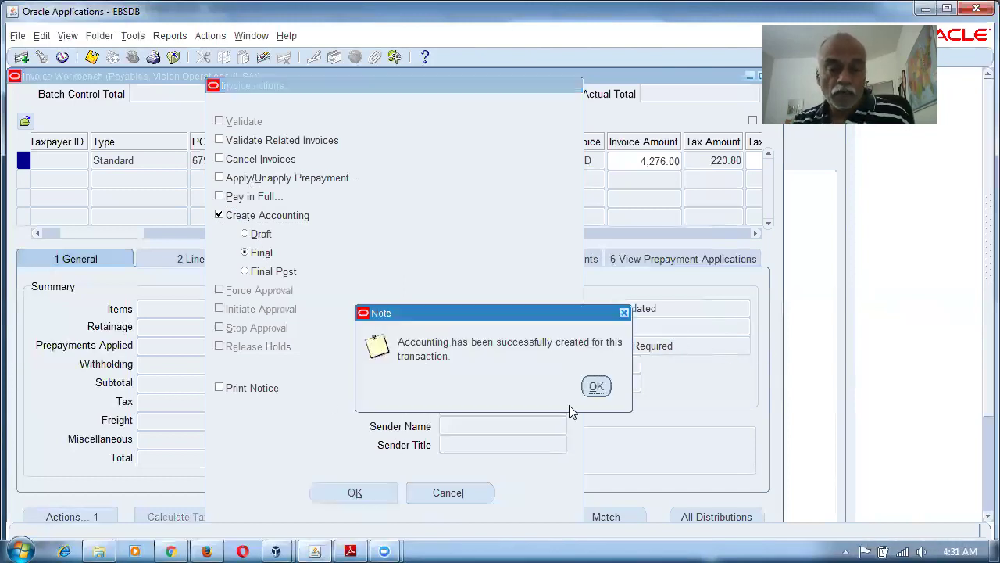
left_click(592, 386)
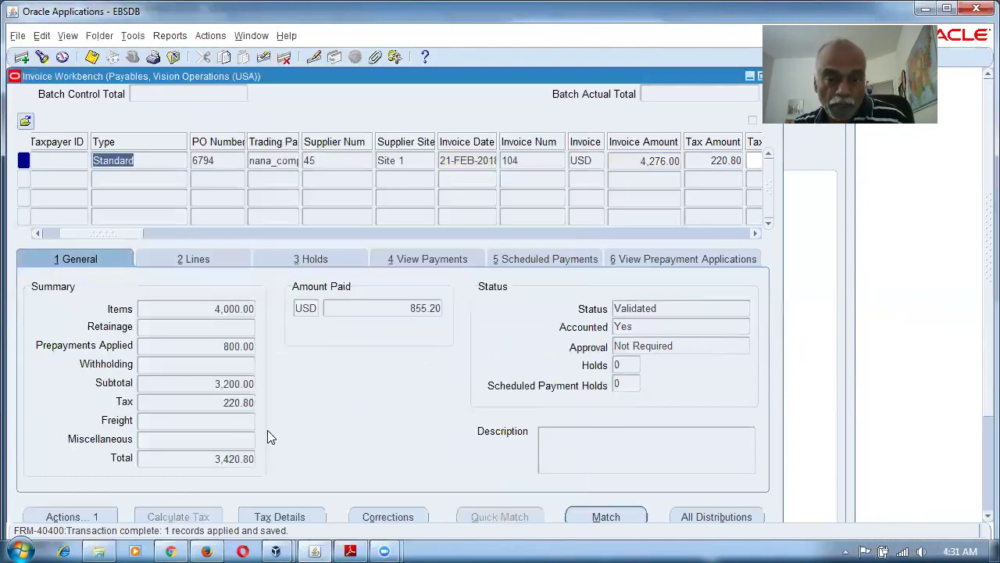
Step: Pay the Standard invoice in full, choosing a payment process profile for the quick payment, and save it
left_click(94, 517)
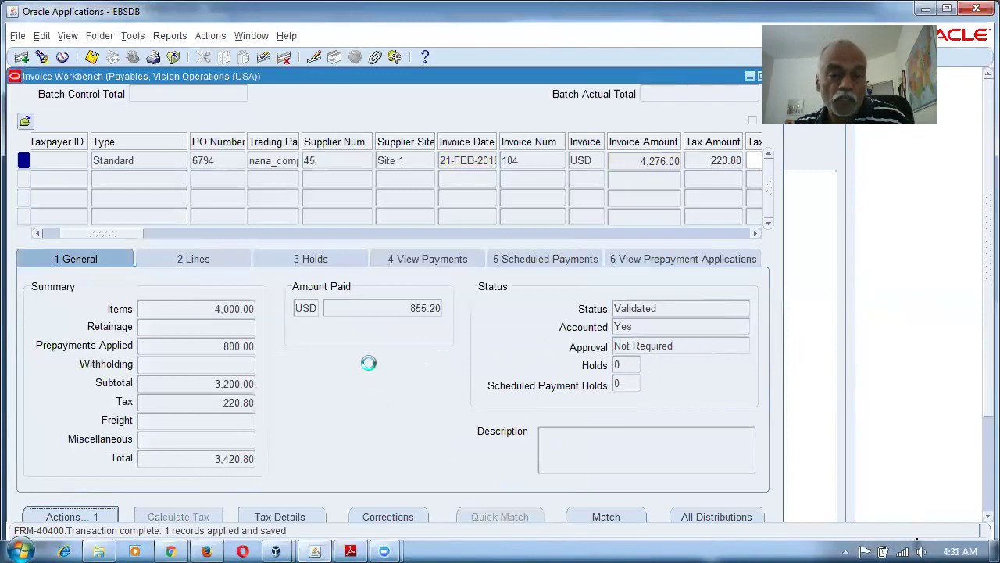
left_click(249, 197)
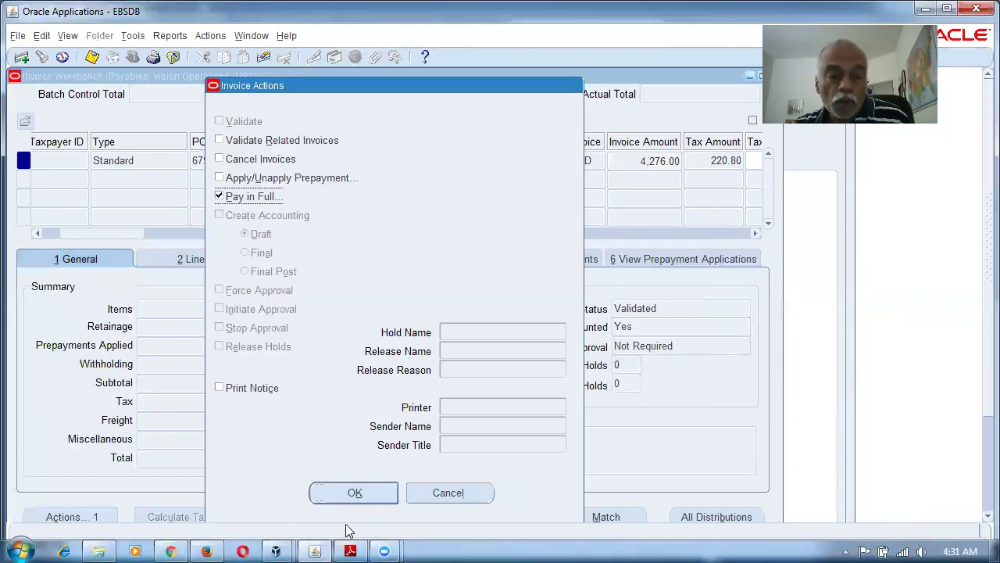
left_click(349, 493)
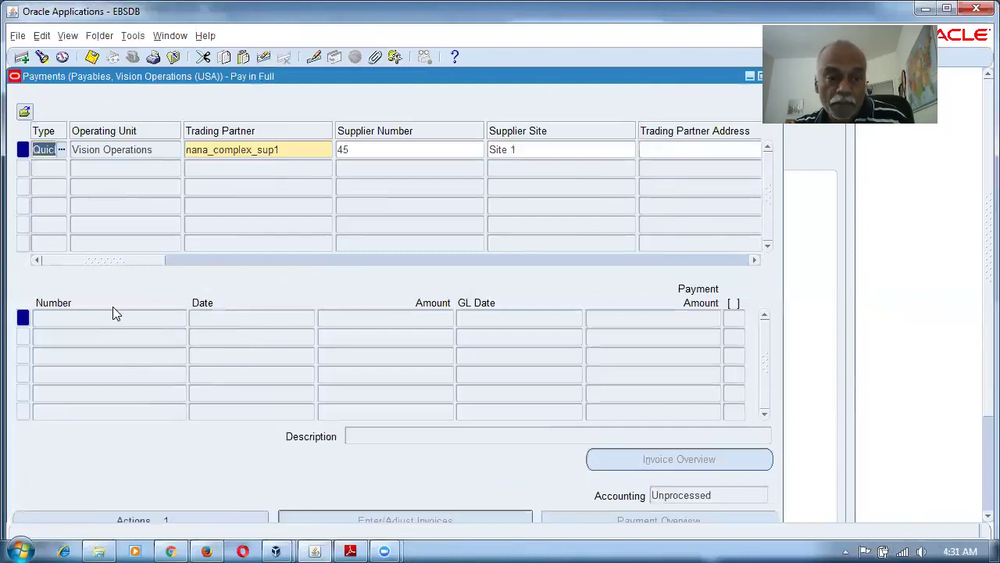
left_click_drag(137, 261, 363, 255)
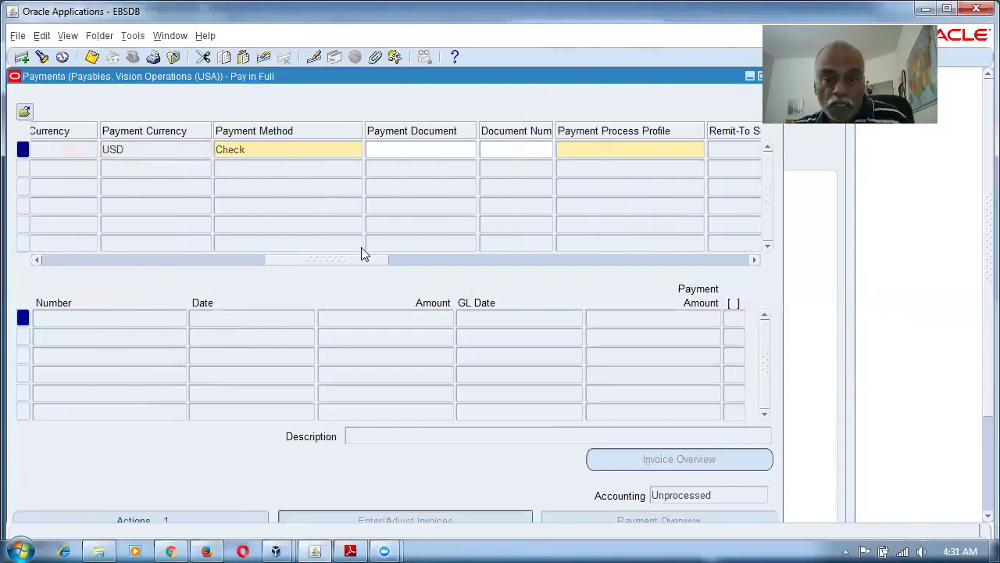
left_click(627, 147)
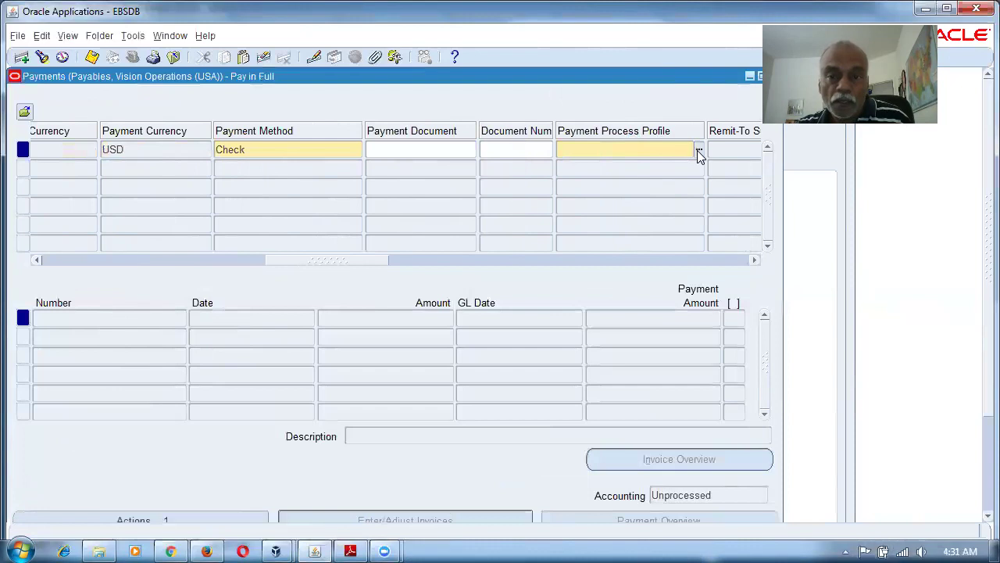
key("ctrl+l")
left_click(714, 447)
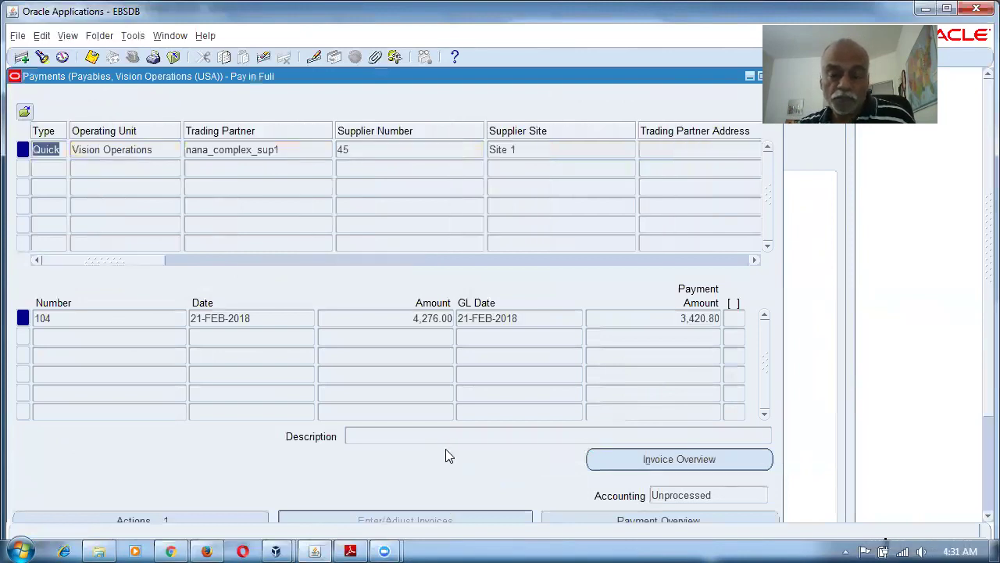
Step: Check the payment amount recorded against invoice 104, and close the payment window to return to the invoice
left_click(653, 320)
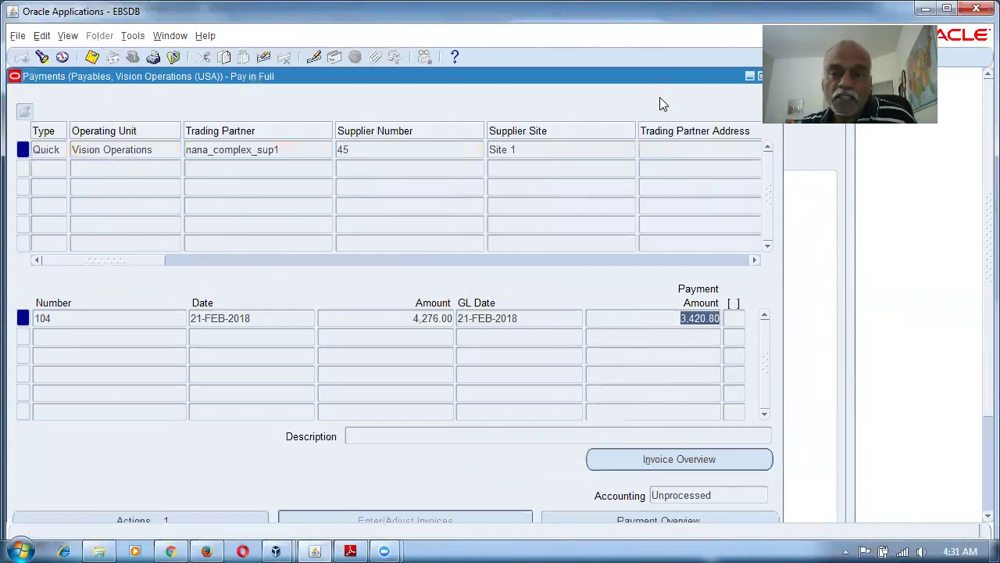
double_click(579, 76)
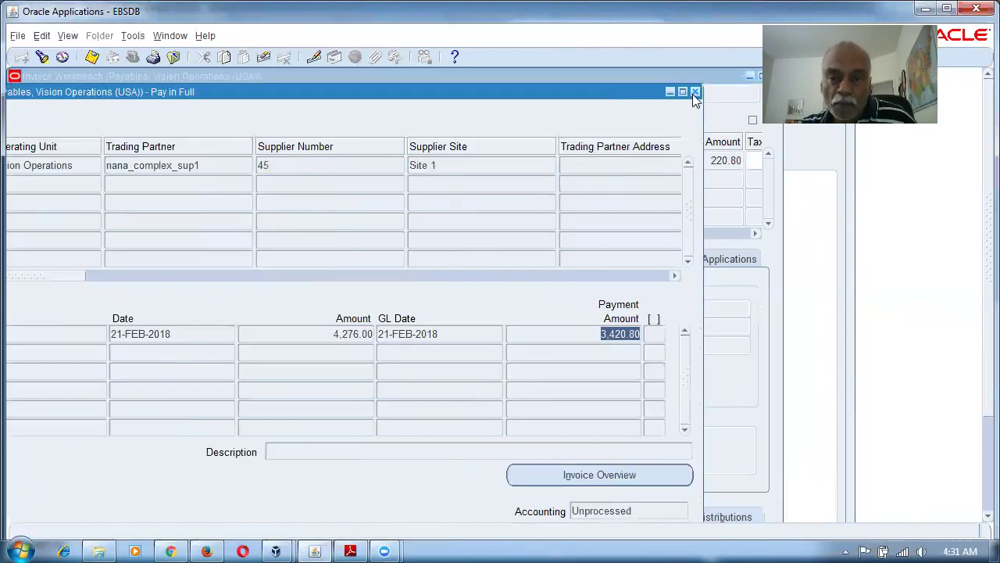
left_click(694, 92)
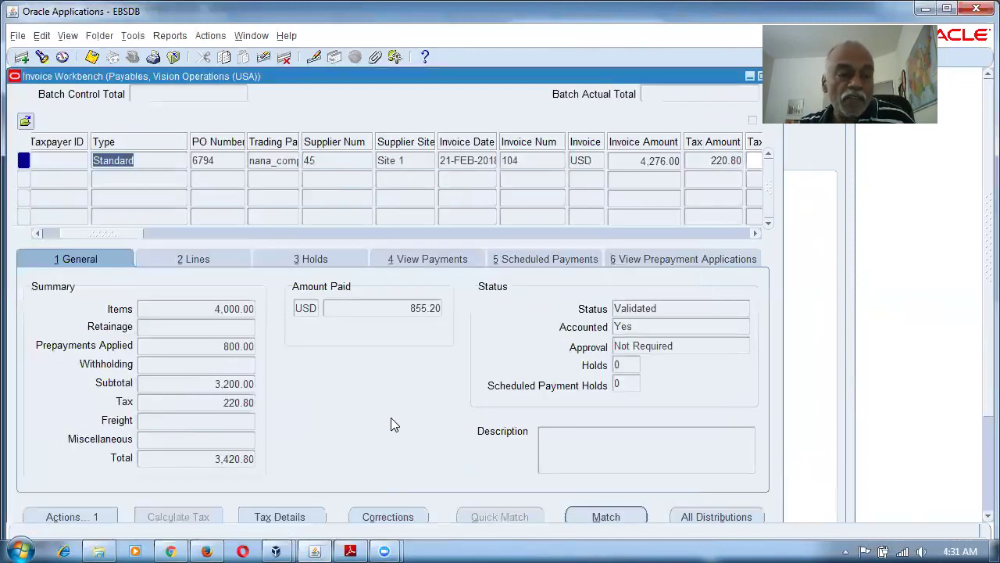
Step: Compare the Standard invoice's applied prepayment and item total with its invoice amount
left_click(201, 346)
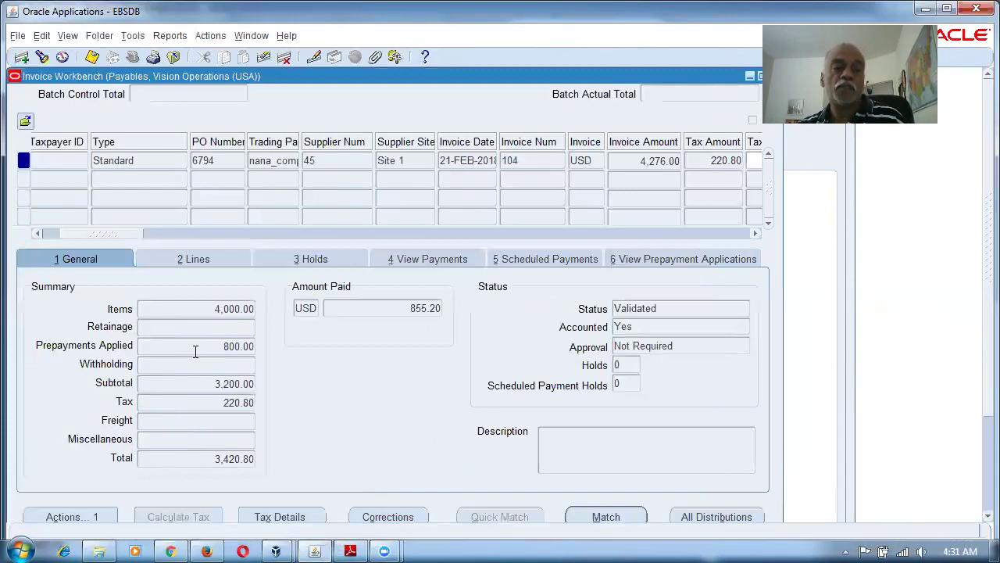
left_click_drag(196, 350, 254, 351)
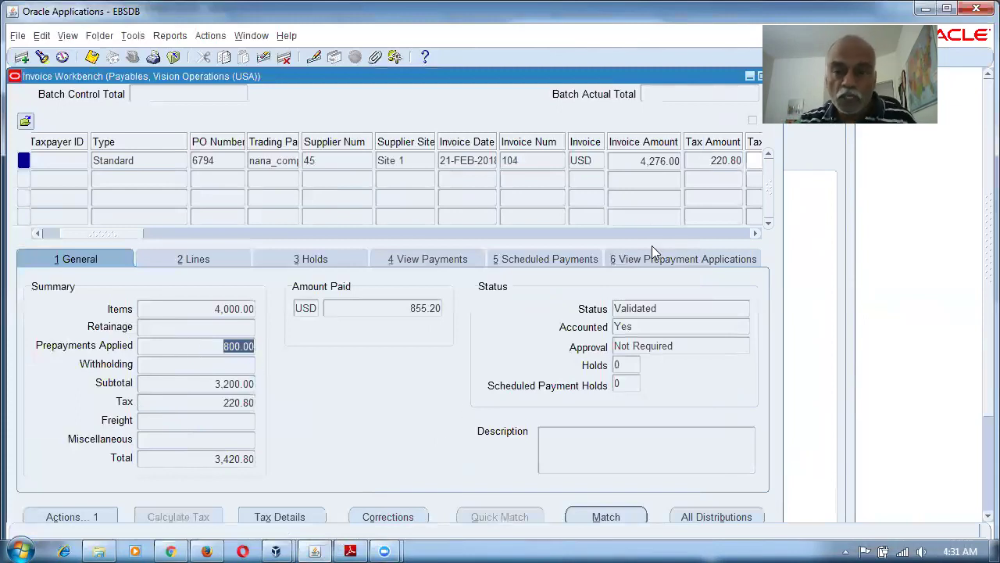
left_click_drag(640, 161, 655, 160)
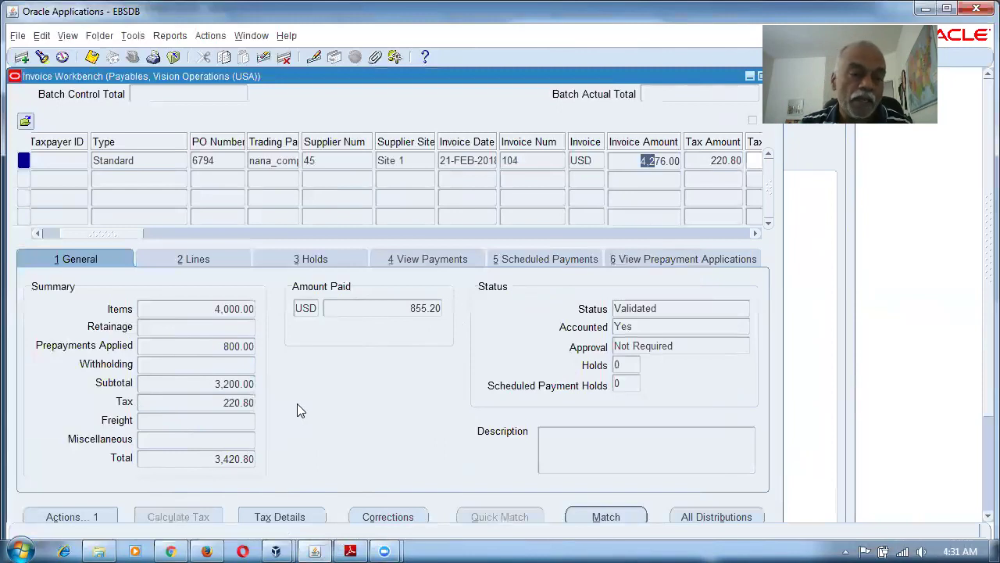
left_click(209, 311)
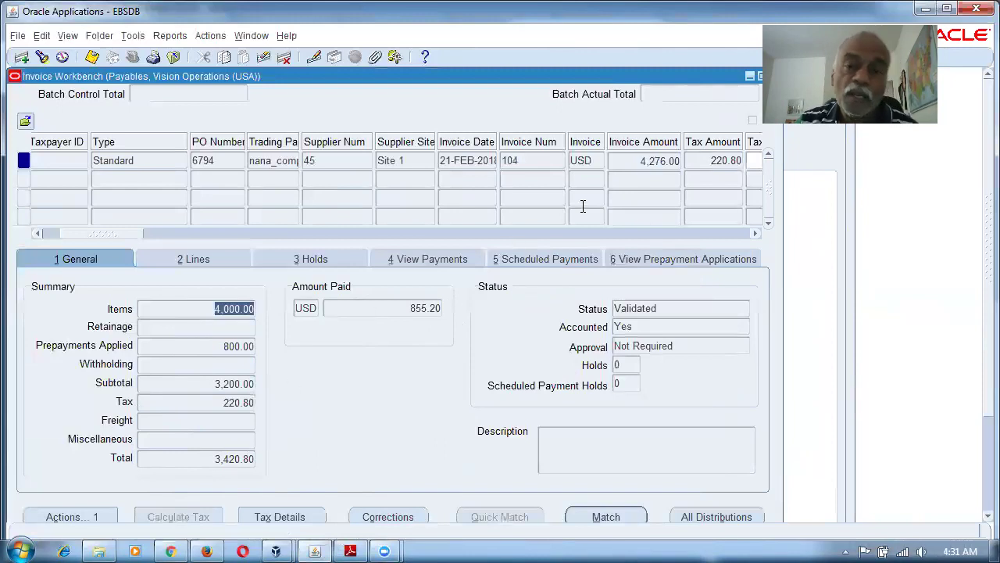
left_click(628, 161)
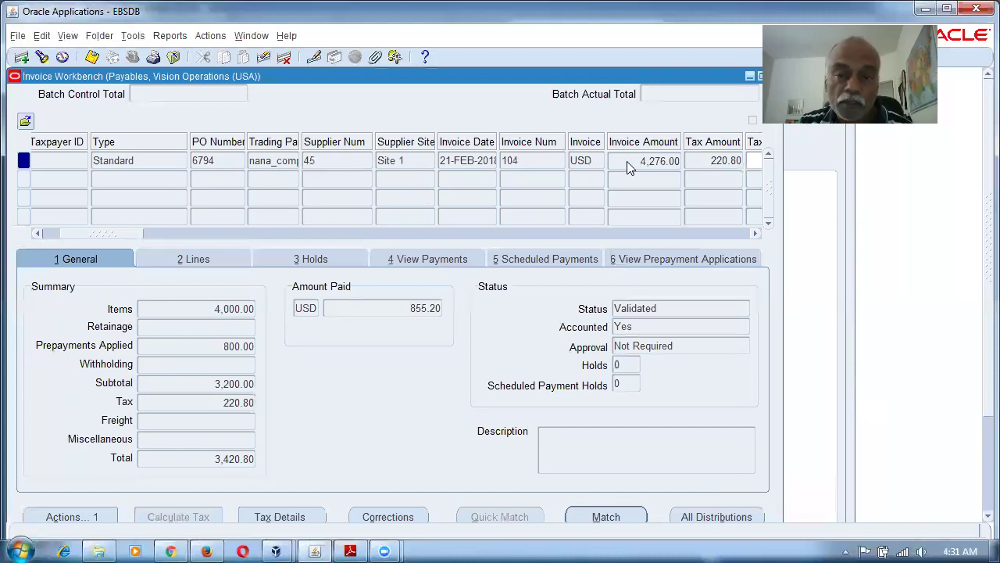
left_click_drag(626, 161, 682, 167)
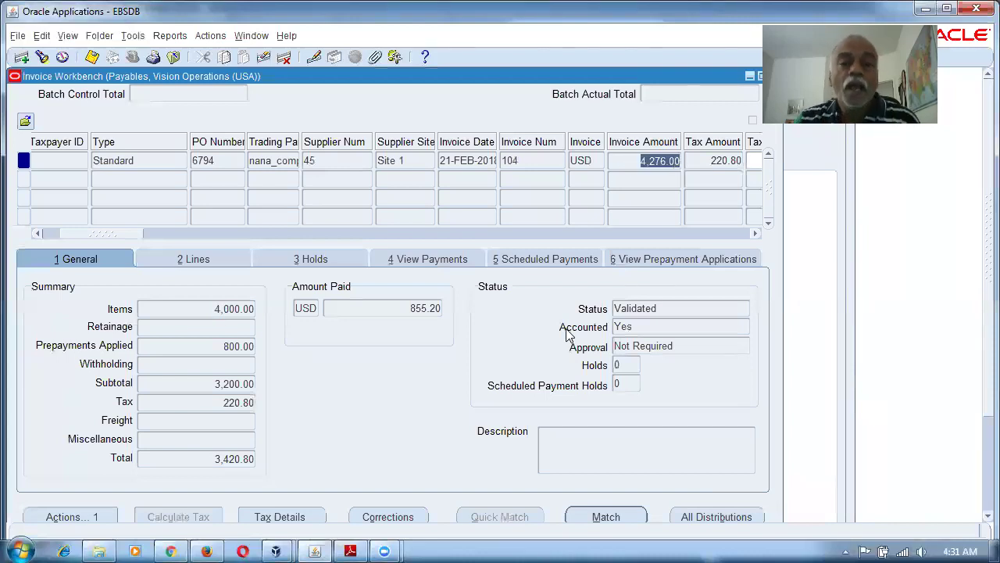